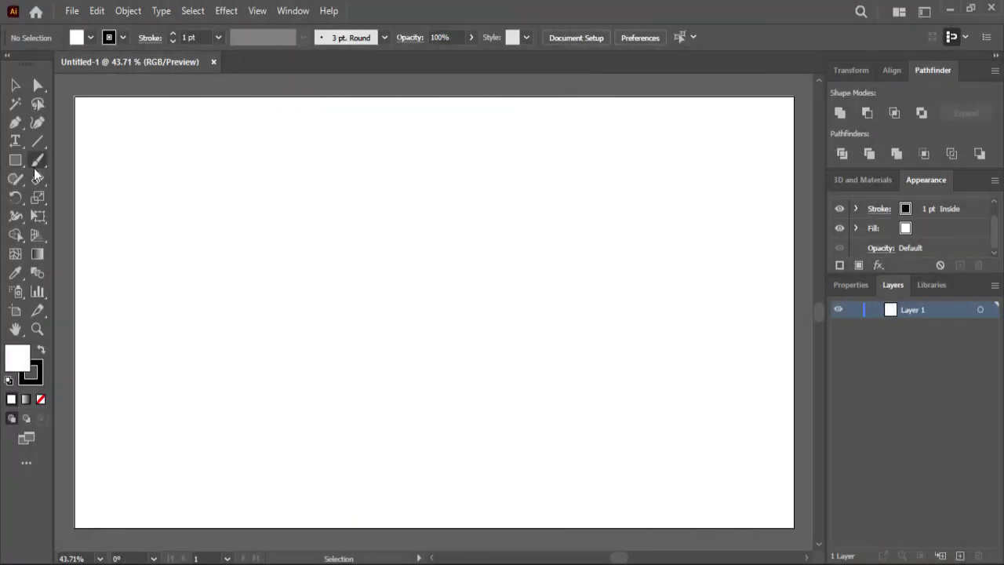
# Step: Switch to the Rectangle tool (M) on the blank Untitled-1 artboard
pyautogui.press('m')
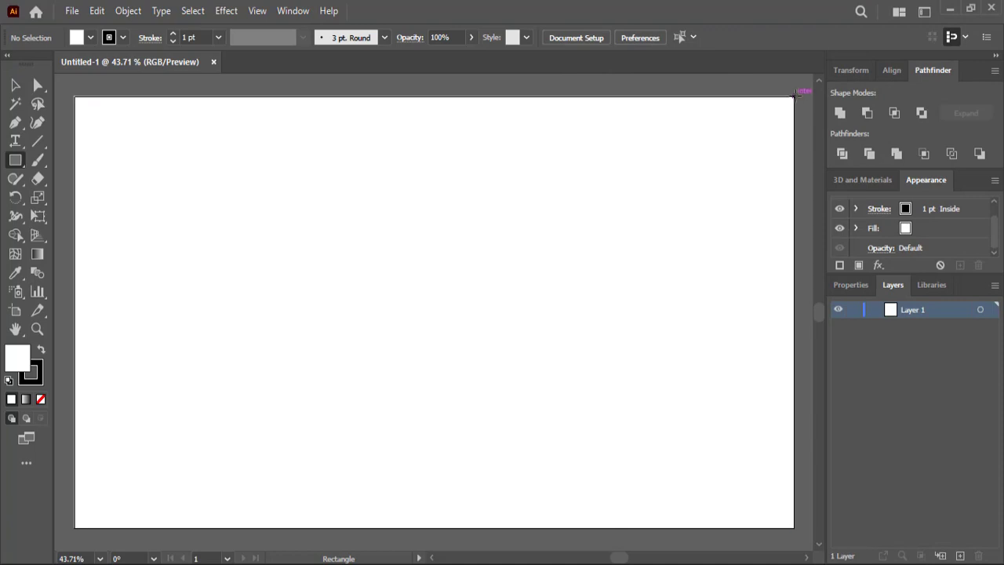
# Step: Draw a wide rectangle across the artboard's top and give it a default gradient fill
pyautogui.moveTo(795, 94); pyautogui.dragTo(78, 367)
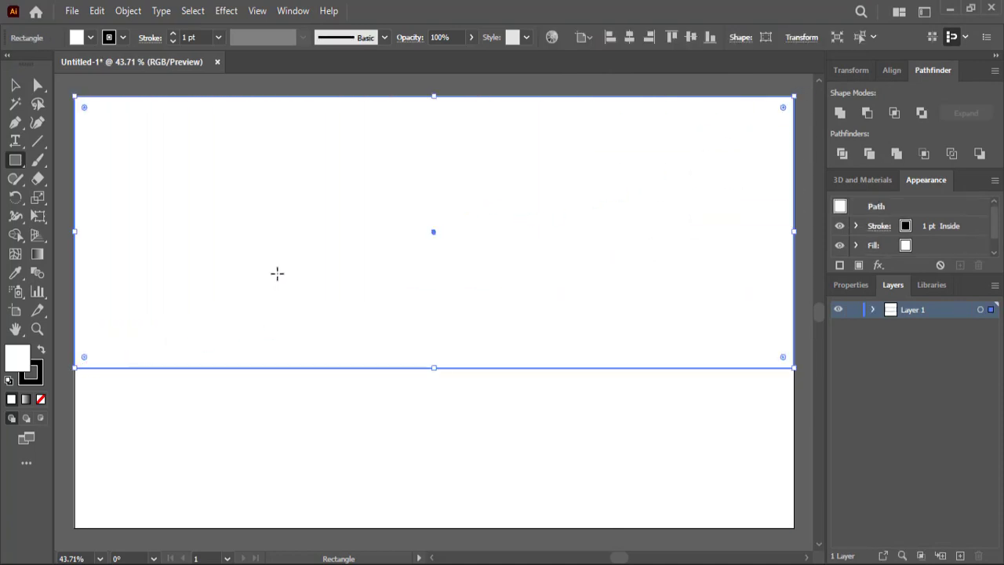
pyautogui.click(293, 11)
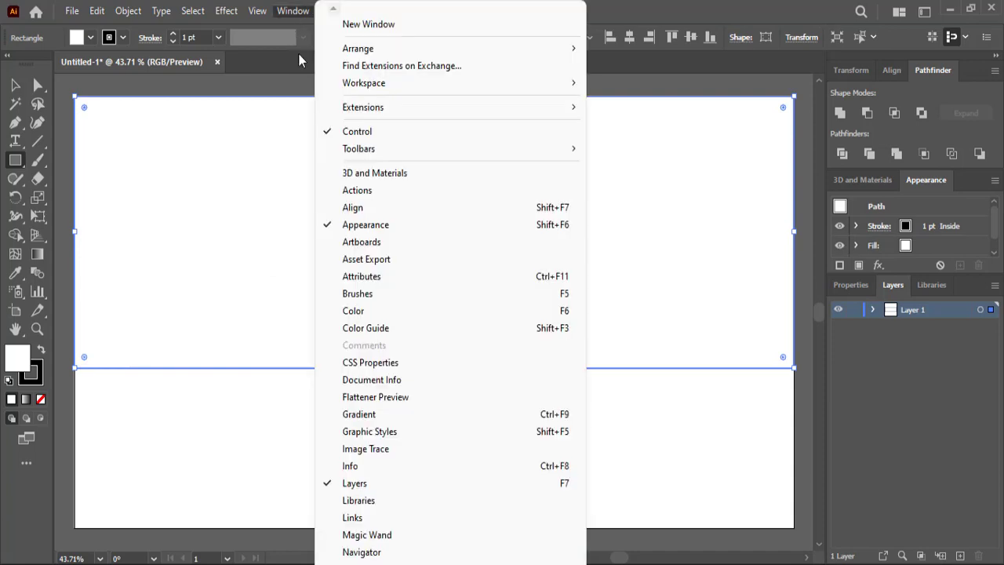
pyautogui.click(405, 414)
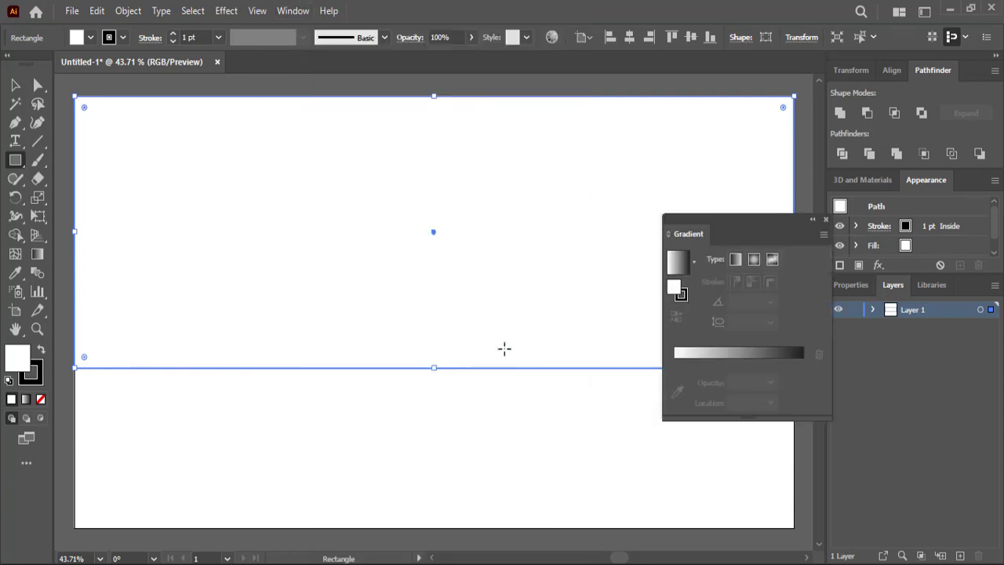
pyautogui.click(676, 262)
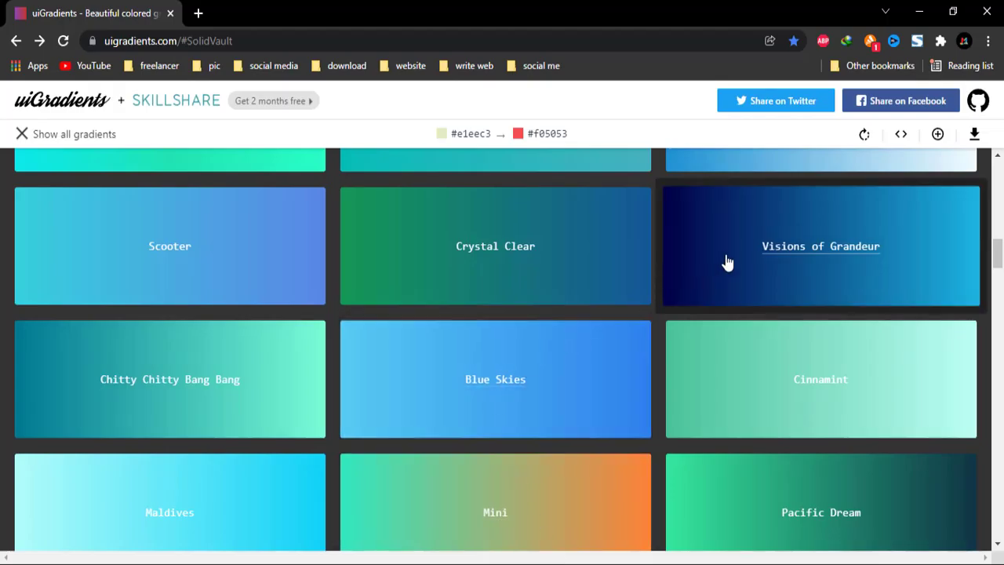
# Step: Open the Visions of Grandeur gradient on uiGradients and copy its #000046 start colour
pyautogui.click(728, 262)
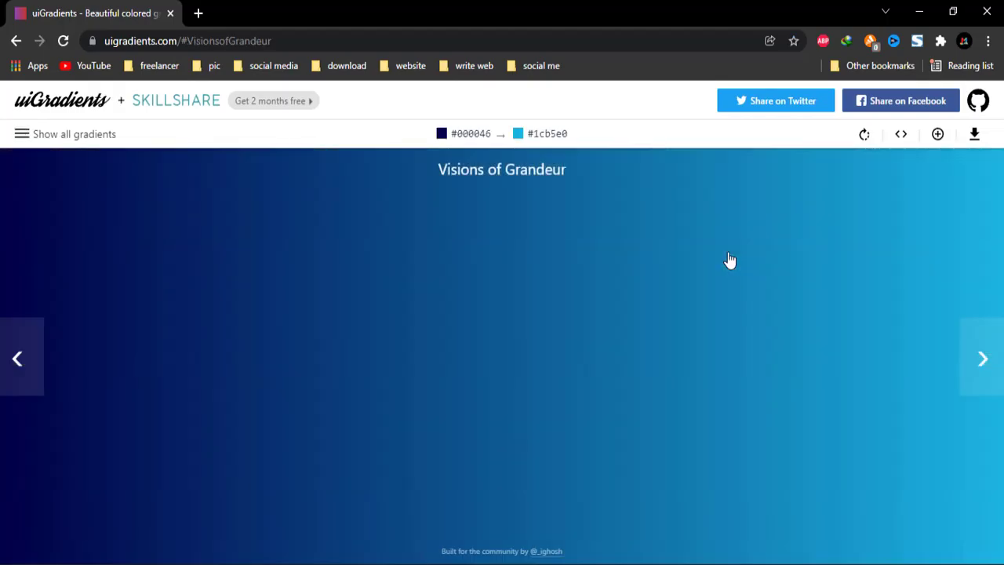
pyautogui.click(462, 147)
pyautogui.hotkey('alt', 'Tab')
# Step: Apply a blue preset gradient to the rectangle and strip it down to two stops
pyautogui.doubleClick(675, 382)
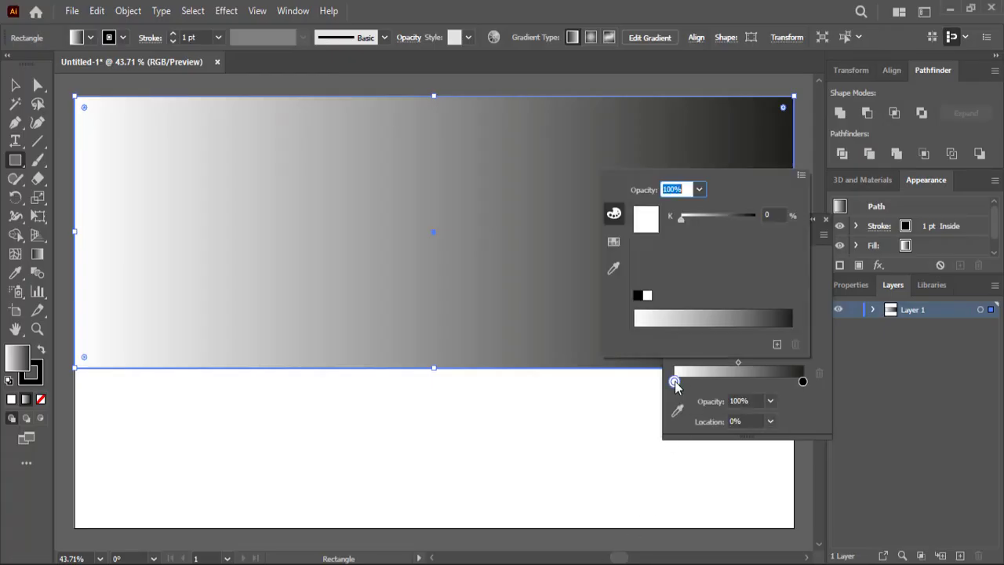
pyautogui.click(614, 242)
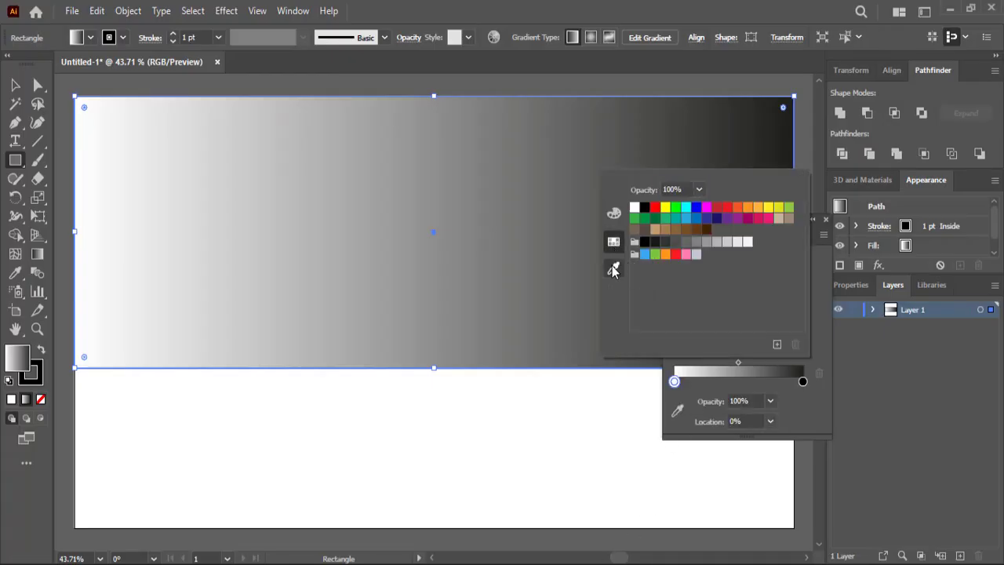
pyautogui.click(613, 268)
pyautogui.press('d')
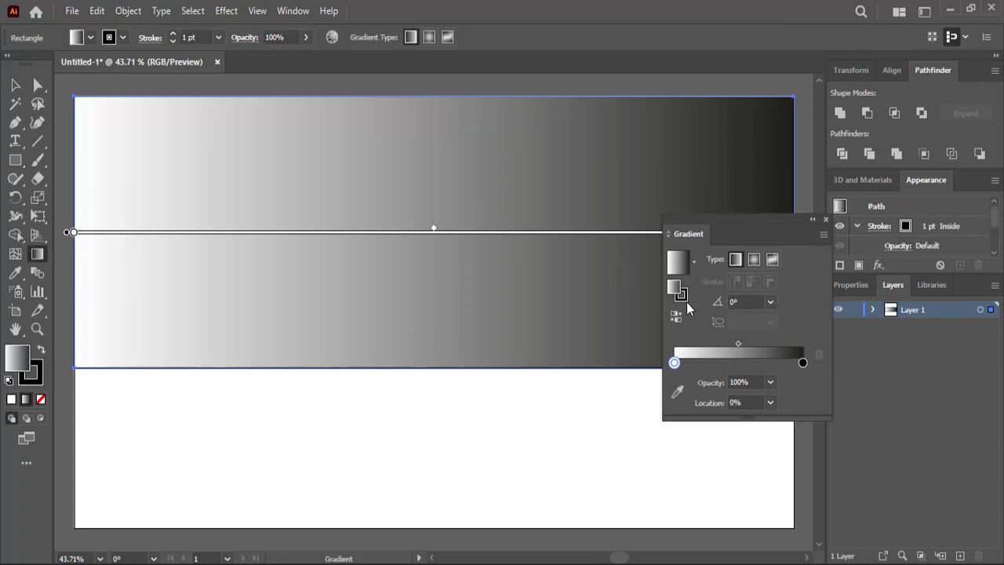
pyautogui.click(694, 263)
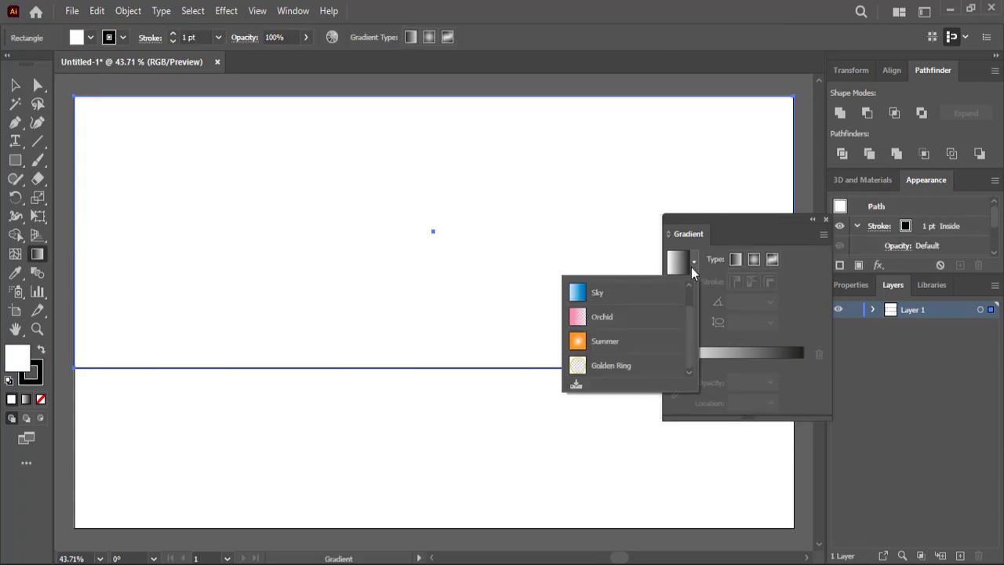
pyautogui.click(646, 294)
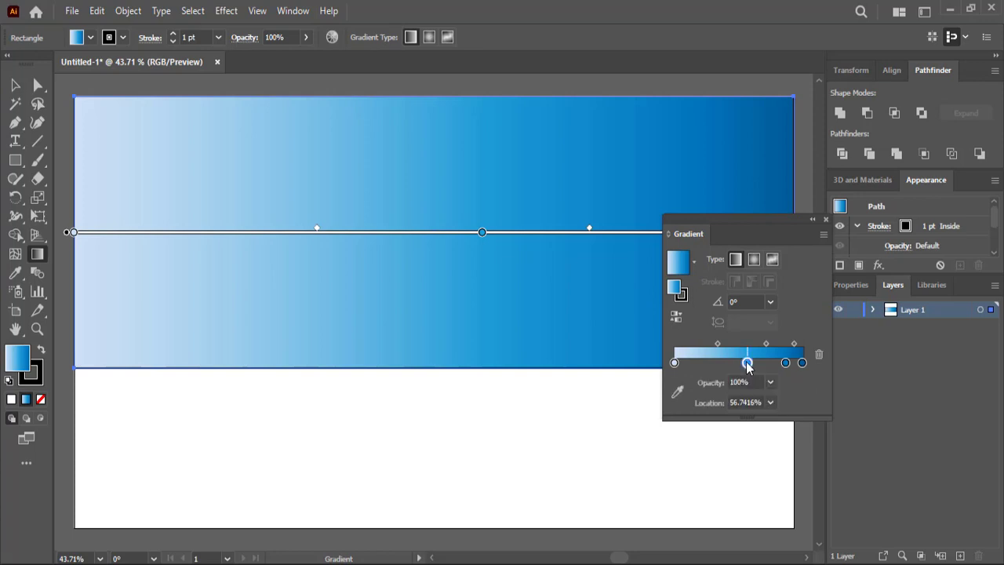
pyautogui.moveTo(745, 362)
pyautogui.mouseDown()
pyautogui.moveTo(819, 354)
pyautogui.moveTo(789, 384)
pyautogui.mouseUp()
pyautogui.click(785, 362)
pyautogui.moveTo(675, 362); pyautogui.dragTo(678, 363)
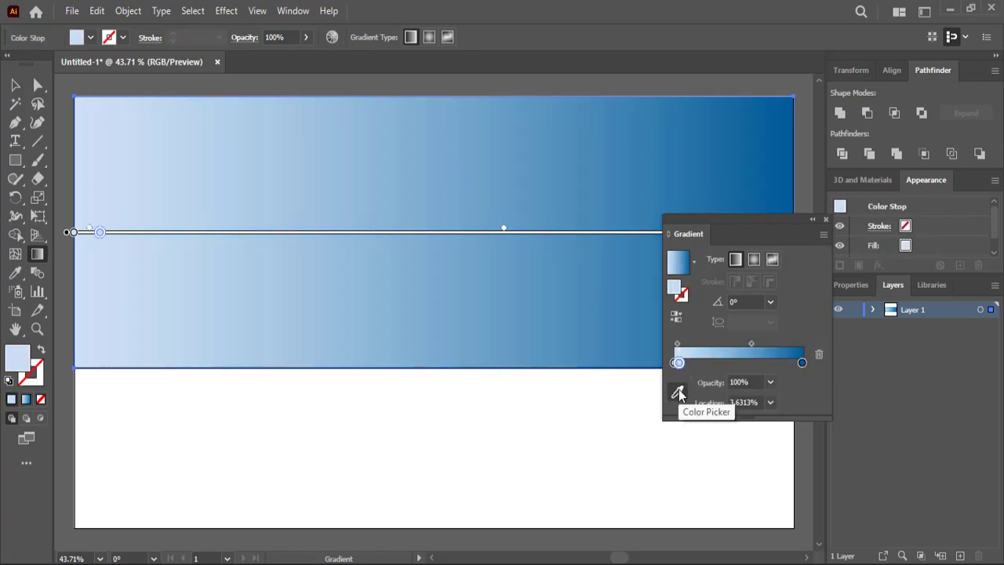
pyautogui.click(679, 393)
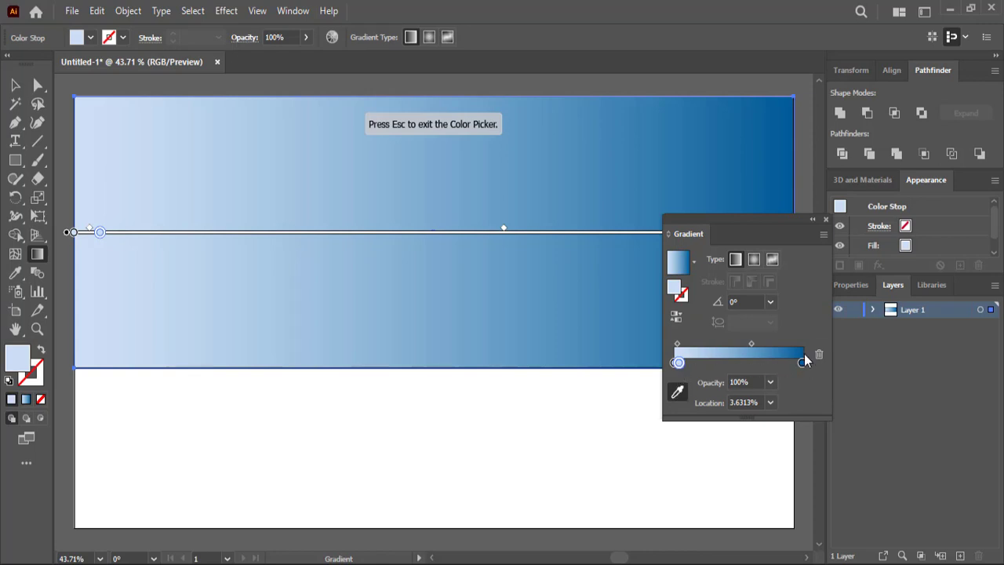
pyautogui.press('Escape')
# Step: Set the left gradient stop to navy #000046
pyautogui.click(674, 365)
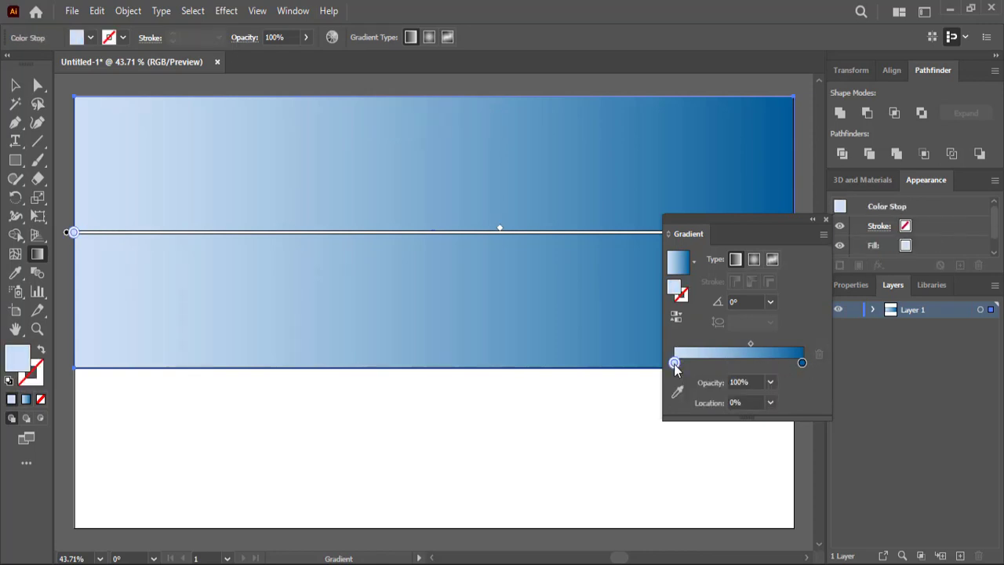
pyautogui.doubleClick(674, 363)
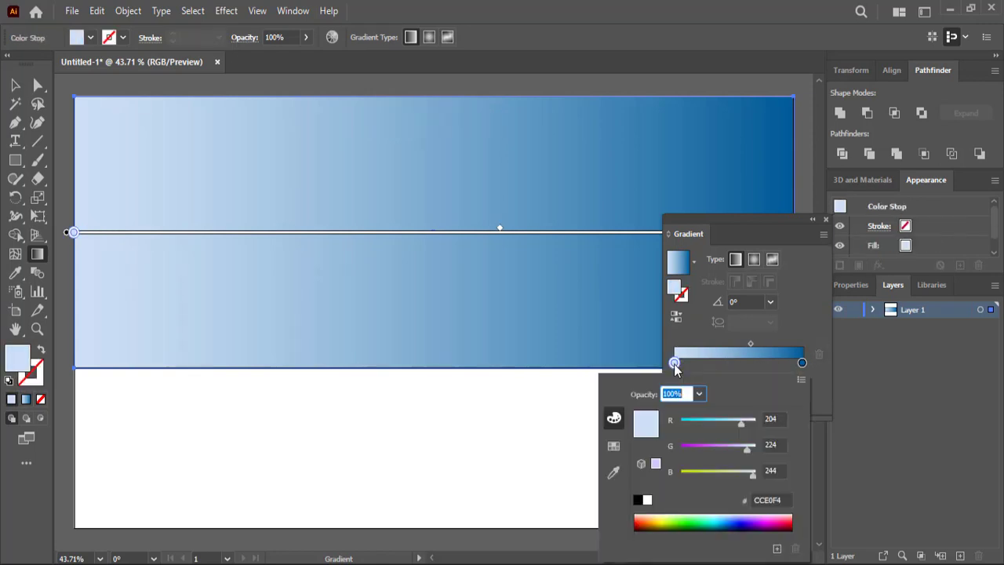
pyautogui.click(782, 499)
pyautogui.rightClick(761, 501)
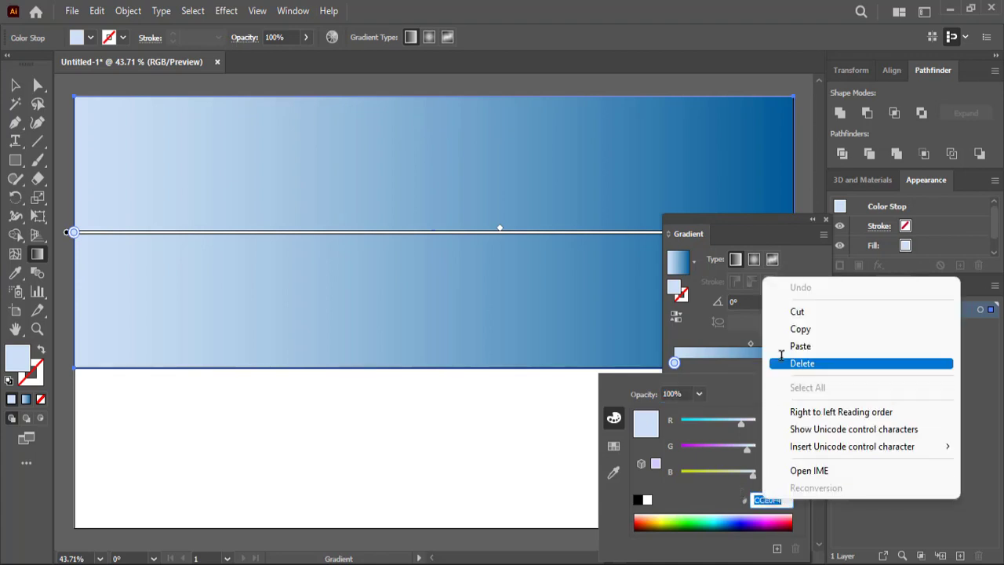
pyautogui.click(788, 346)
pyautogui.press('Return')
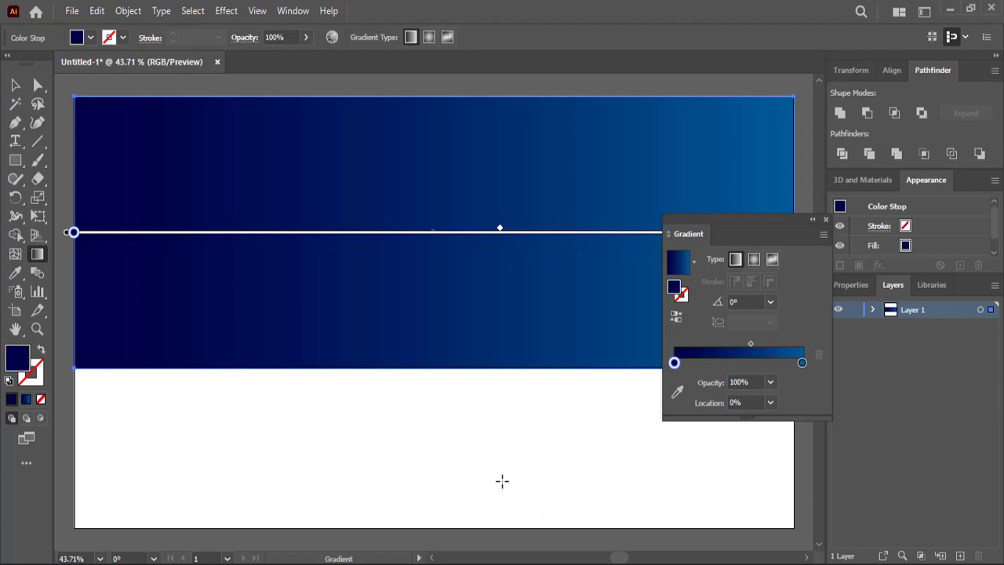
# Step: Set the right gradient stop to light blue #1CB5E0 and collapse the Gradient panel
pyautogui.hotkey('alt', 'Tab')
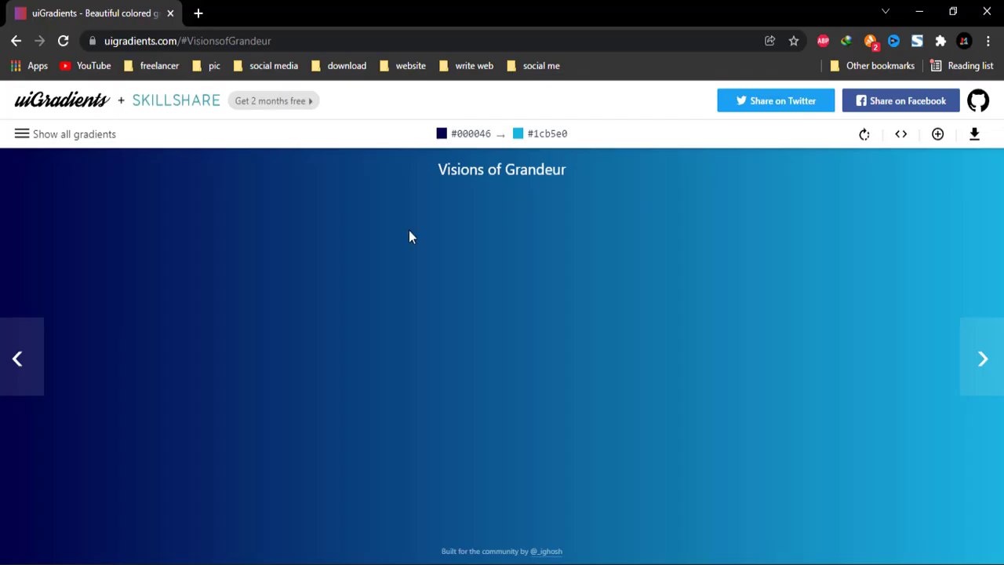
pyautogui.hotkey('alt', 'Tab')
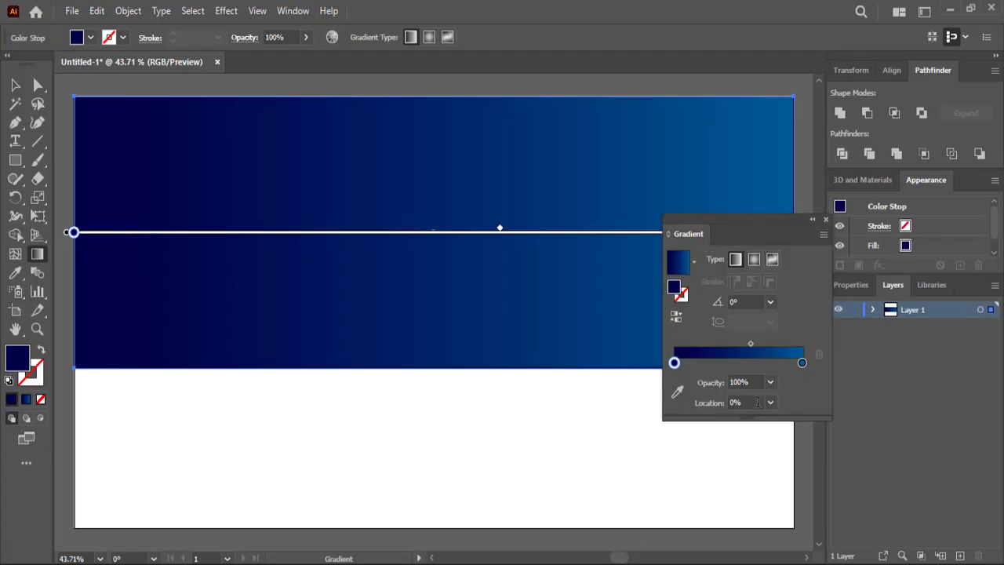
pyautogui.doubleClick(802, 363)
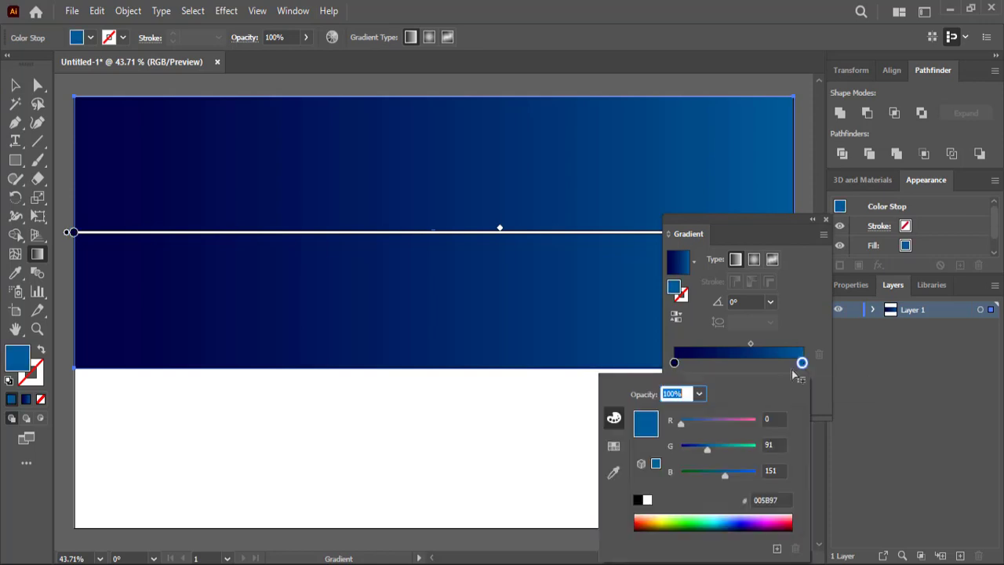
pyautogui.click(754, 499)
pyautogui.rightClick(760, 500)
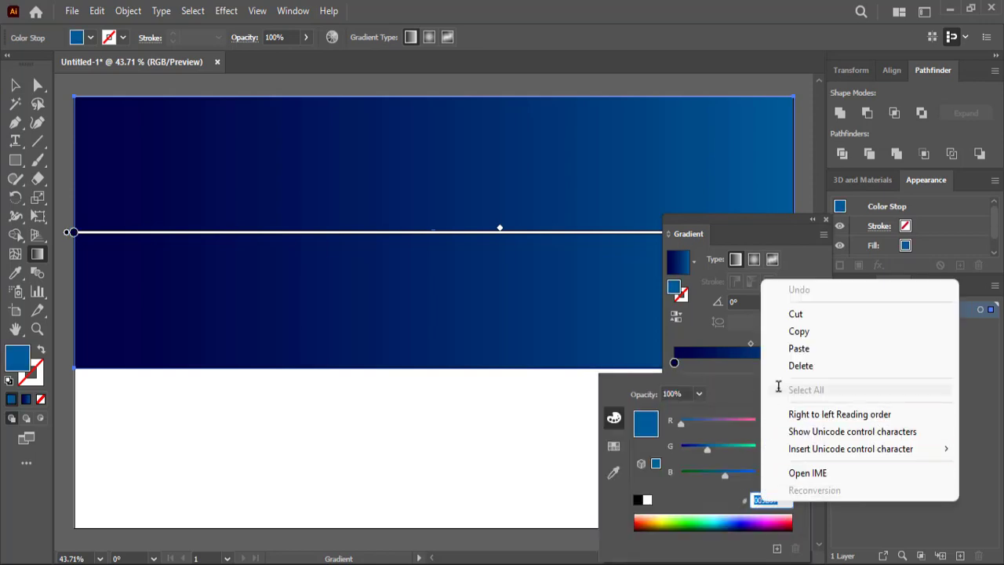
pyautogui.click(792, 350)
pyautogui.press('Return')
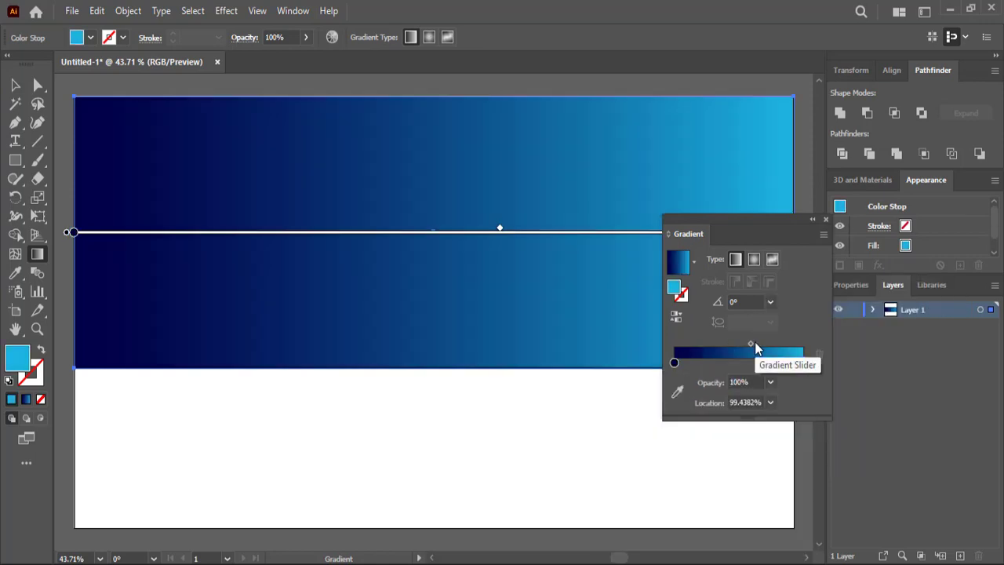
pyautogui.click(814, 223)
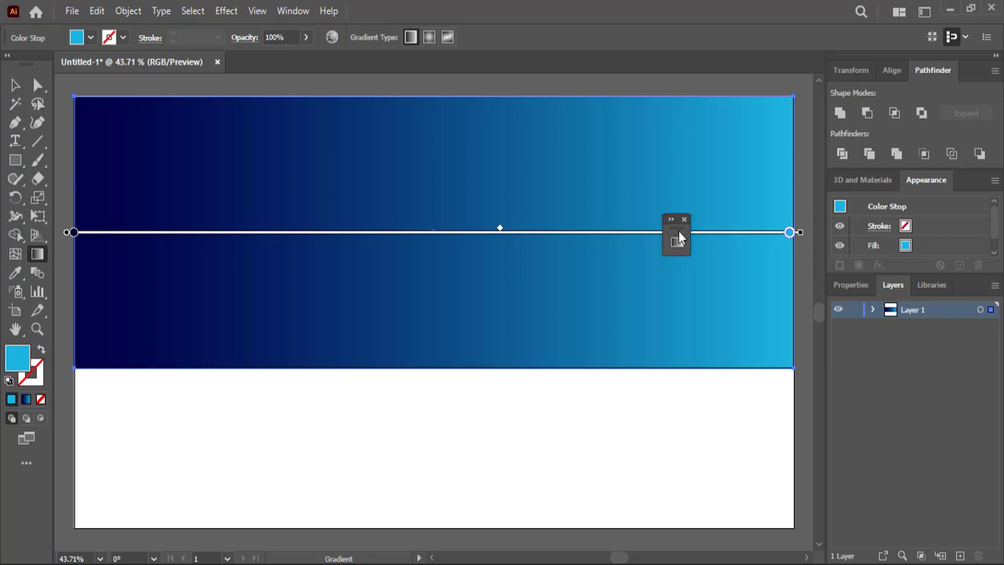
# Step: Dock the Gradient panel and redraw the gradient vertically, light blue at top, navy below
pyautogui.moveTo(680, 238); pyautogui.dragTo(965, 182)
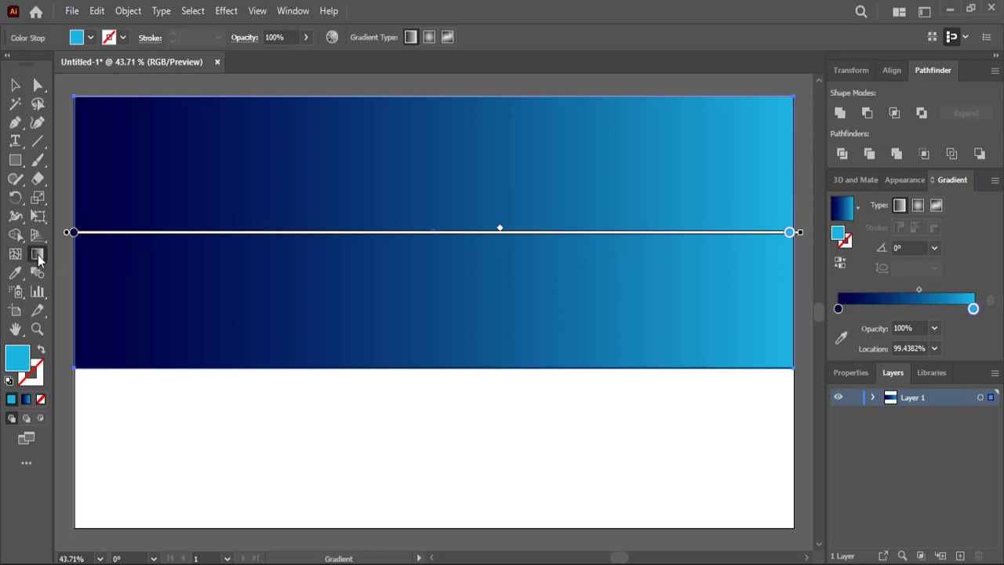
pyautogui.moveTo(406, 119); pyautogui.dragTo(405, 287)
pyautogui.moveTo(450, 453)
pyautogui.mouseDown()
pyautogui.moveTo(468, 72)
pyautogui.moveTo(437, 94)
pyautogui.mouseUp()
pyautogui.scroll(-2, 447, 173)
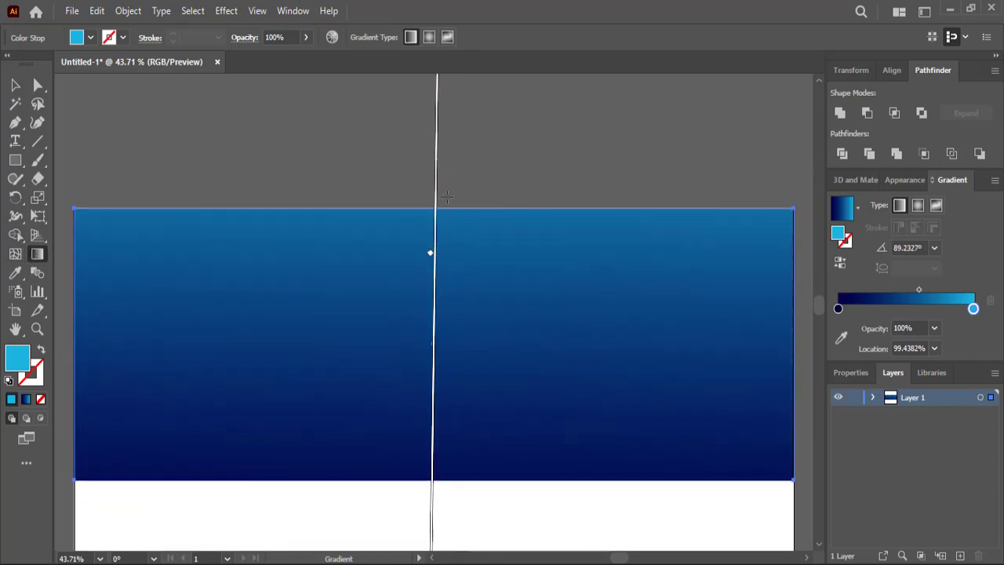
pyautogui.scroll(-4, 448, 189)
# Step: Nudge the sky rectangle's bottom edge up slightly with the Selection tool
pyautogui.press('v')
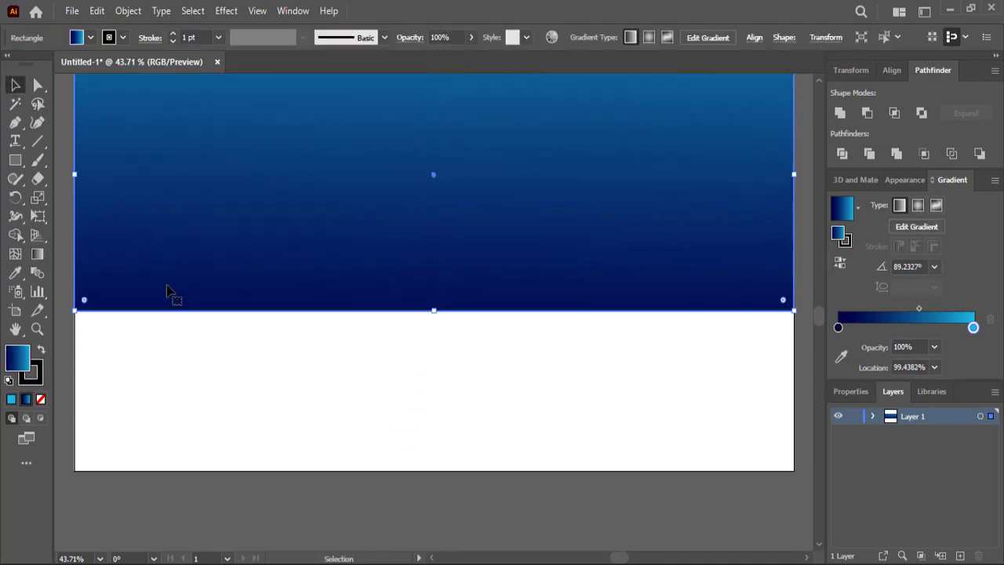
pyautogui.moveTo(436, 313); pyautogui.dragTo(435, 291)
pyautogui.scroll(2, 406, 307)
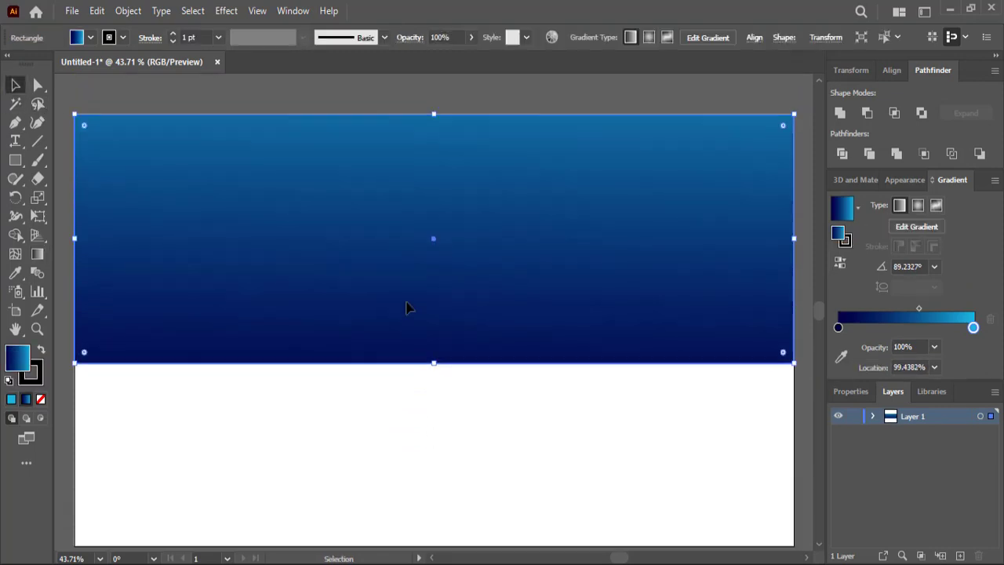
pyautogui.scroll(1, 406, 306)
pyautogui.scroll(-1, 235, 302)
# Step: Draw a second gradient rectangle over the artboard's lower part and select it
pyautogui.click(15, 160)
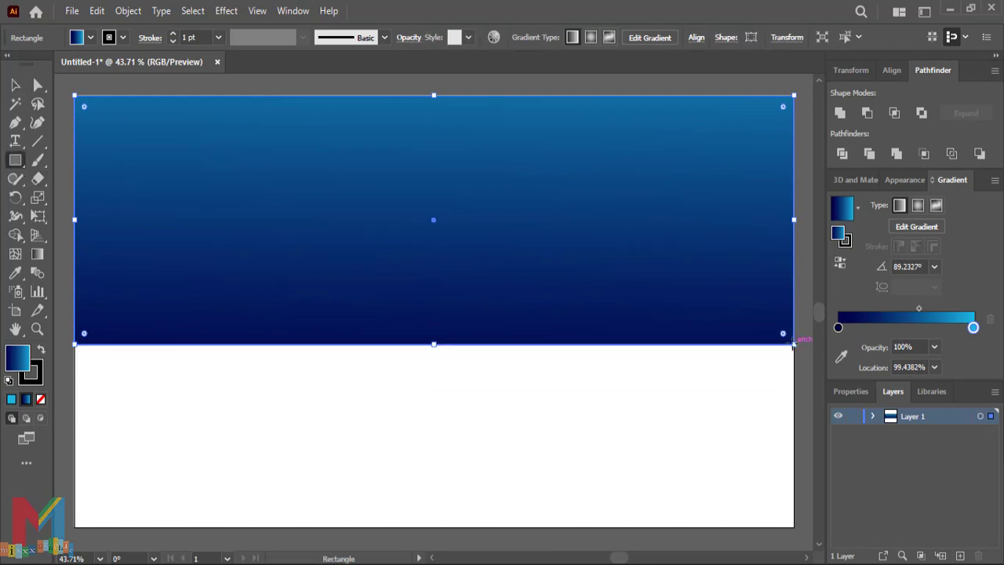
pyautogui.moveTo(794, 344)
pyautogui.mouseDown()
pyautogui.moveTo(162, 495)
pyautogui.moveTo(70, 527)
pyautogui.mouseUp()
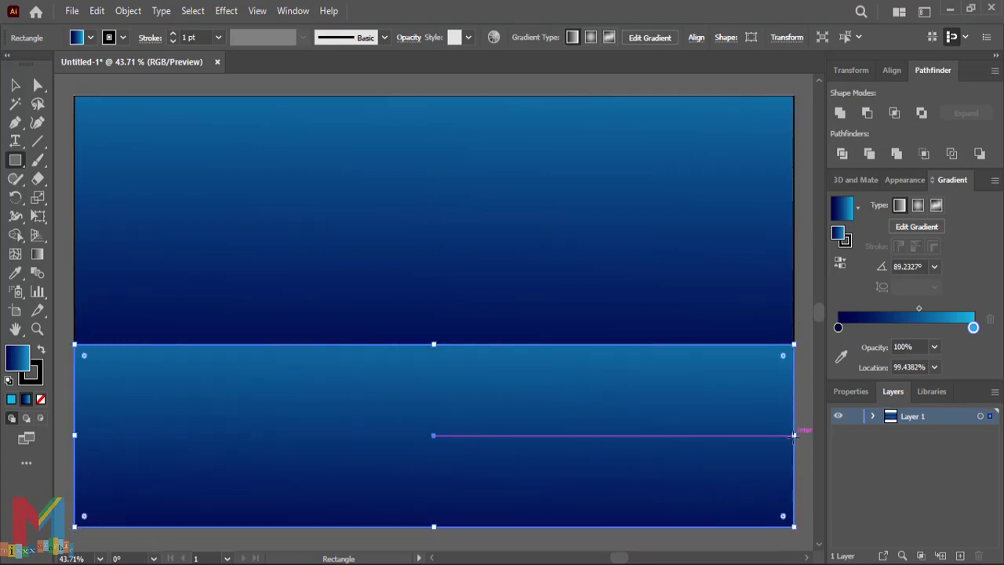
pyautogui.click(15, 85)
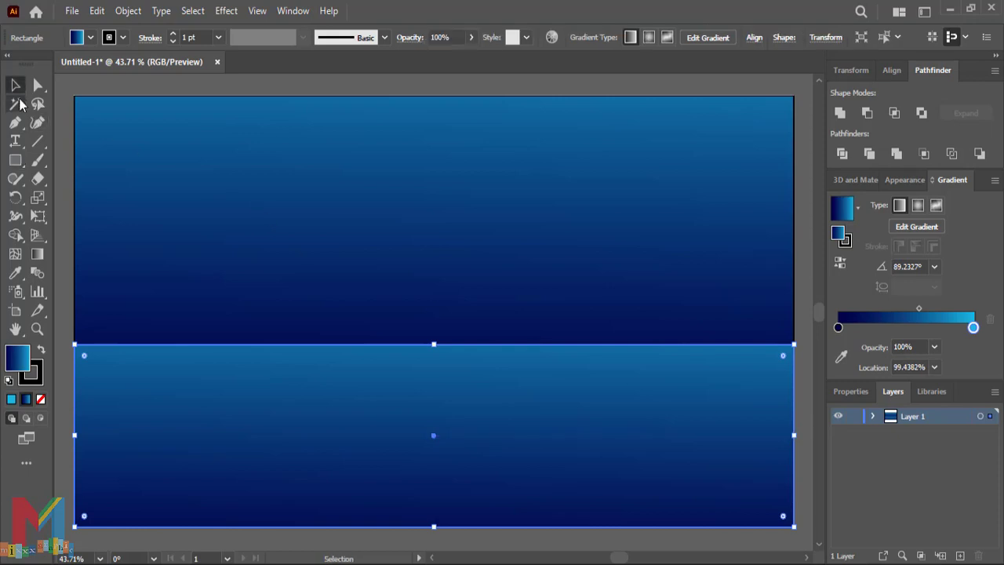
pyautogui.click(64, 145)
pyautogui.scroll(-2, 82, 151)
pyautogui.click(410, 339)
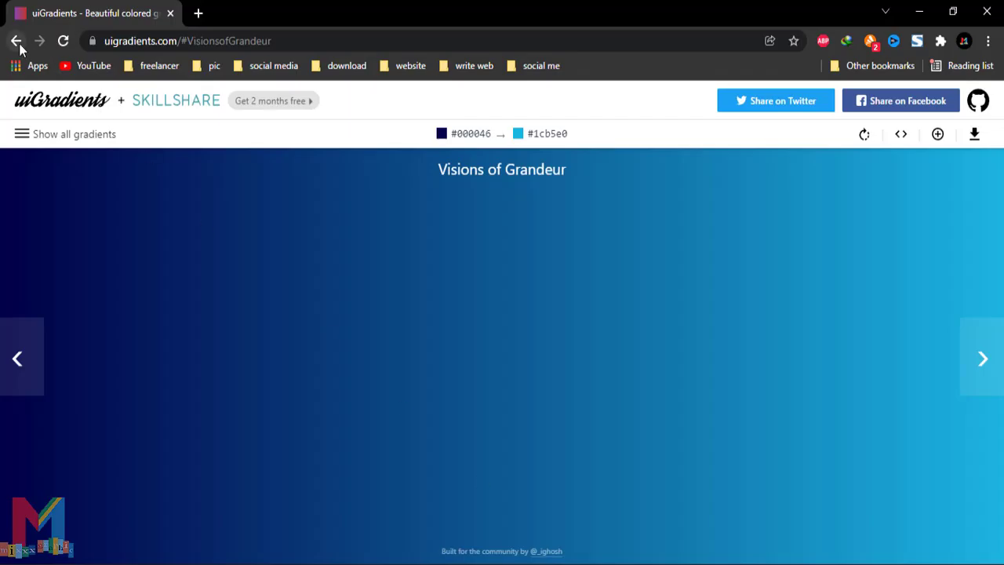
# Step: Set the lower rectangle's left gradient stop to Aqua Marine #26D0CE
pyautogui.click(14, 41)
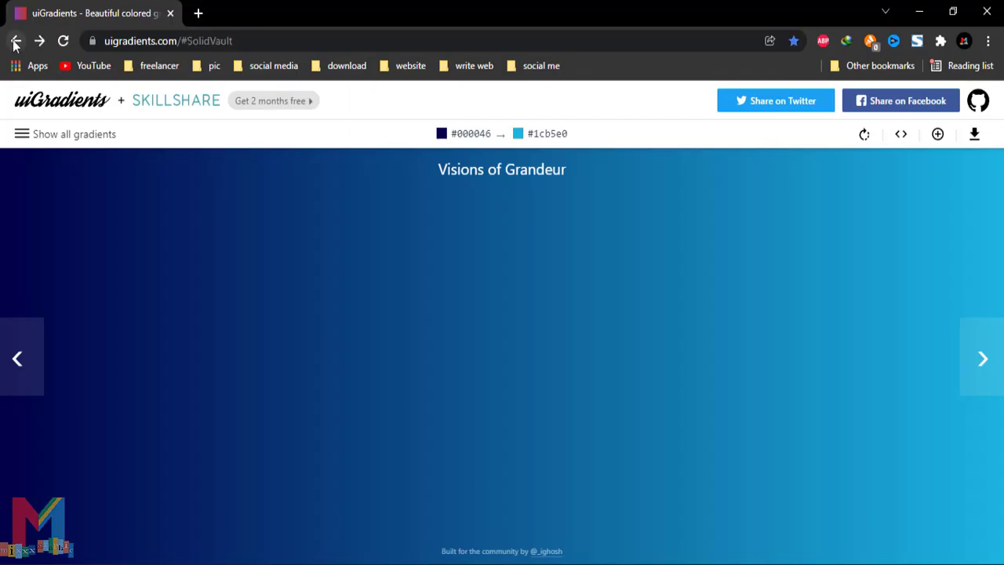
pyautogui.click(15, 41)
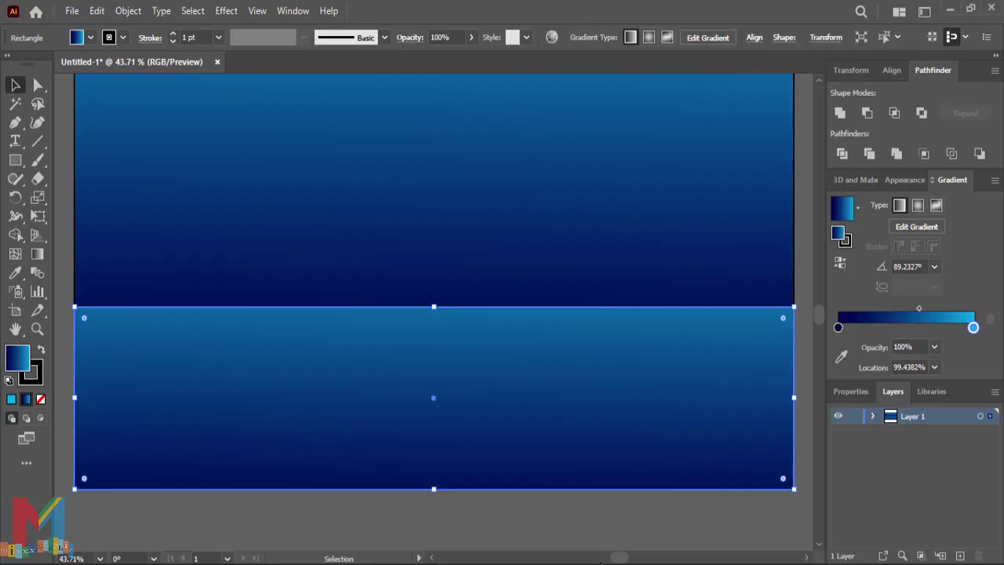
pyautogui.doubleClick(838, 329)
pyautogui.click(950, 465)
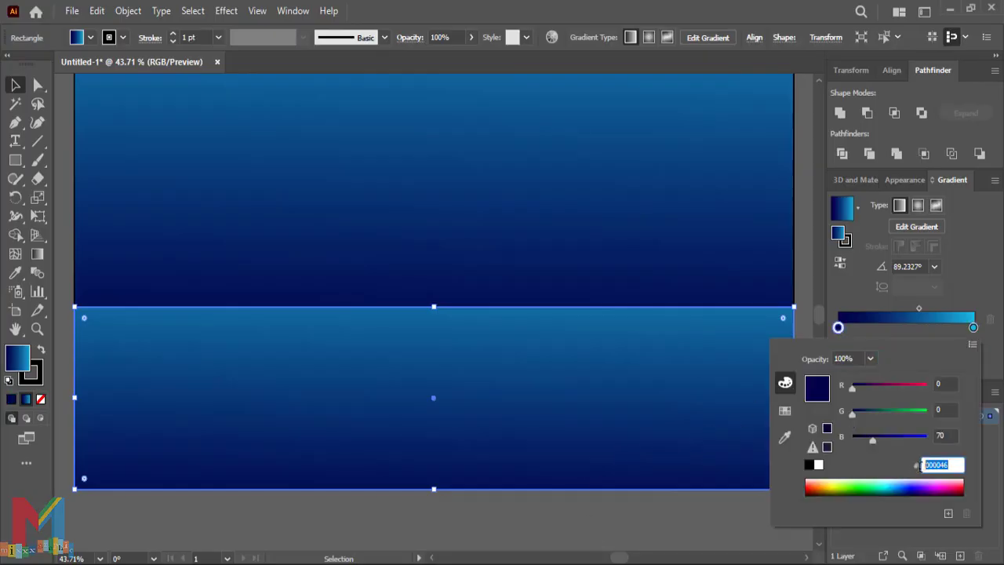
pyautogui.rightClick(950, 465)
pyautogui.click(881, 317)
pyautogui.press('Return')
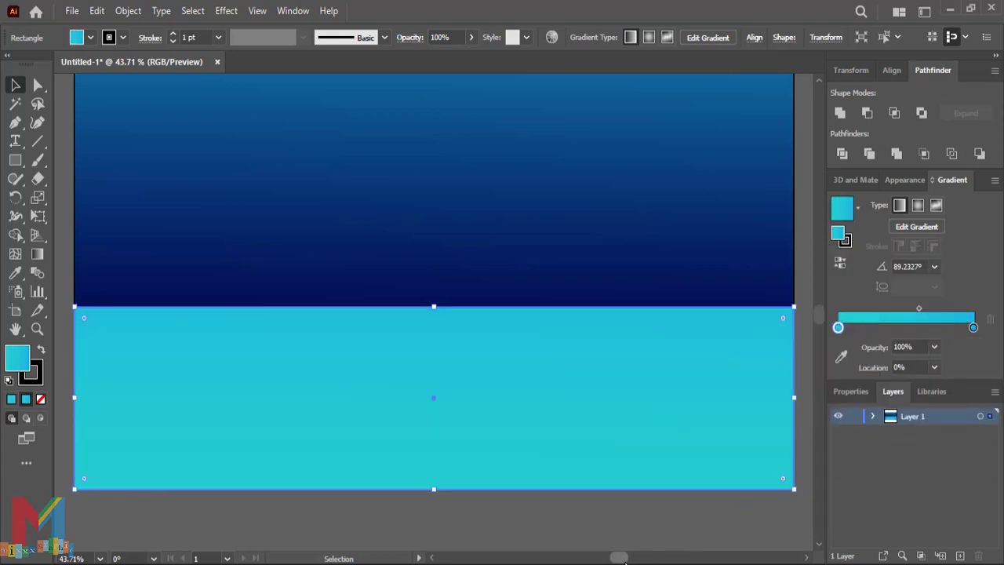
# Step: Copy #1a2980 from uiGradients and apply it to the right gradient stop
pyautogui.hotkey('alt', 'Tab')
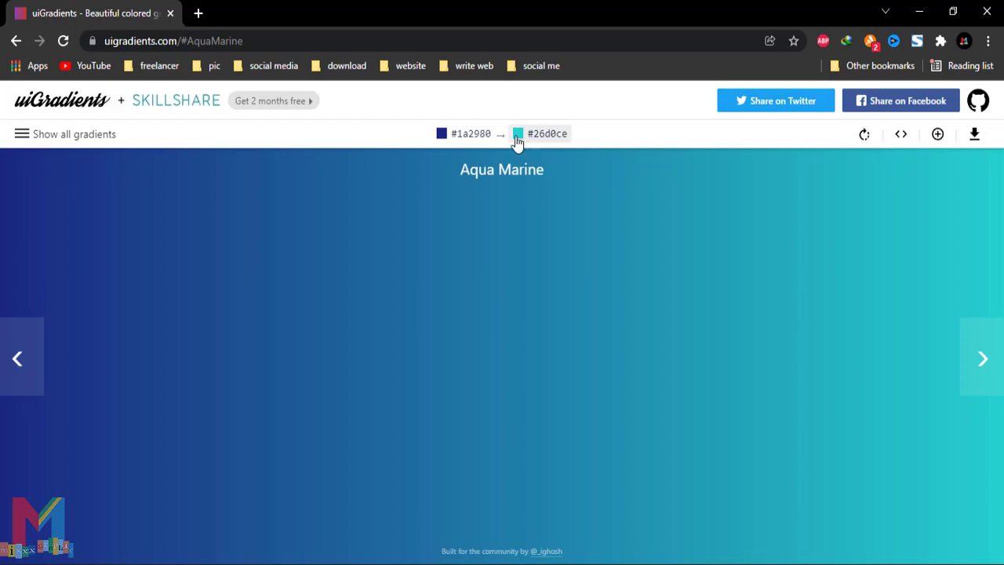
pyautogui.click(471, 133)
pyautogui.hotkey('alt', 'Tab')
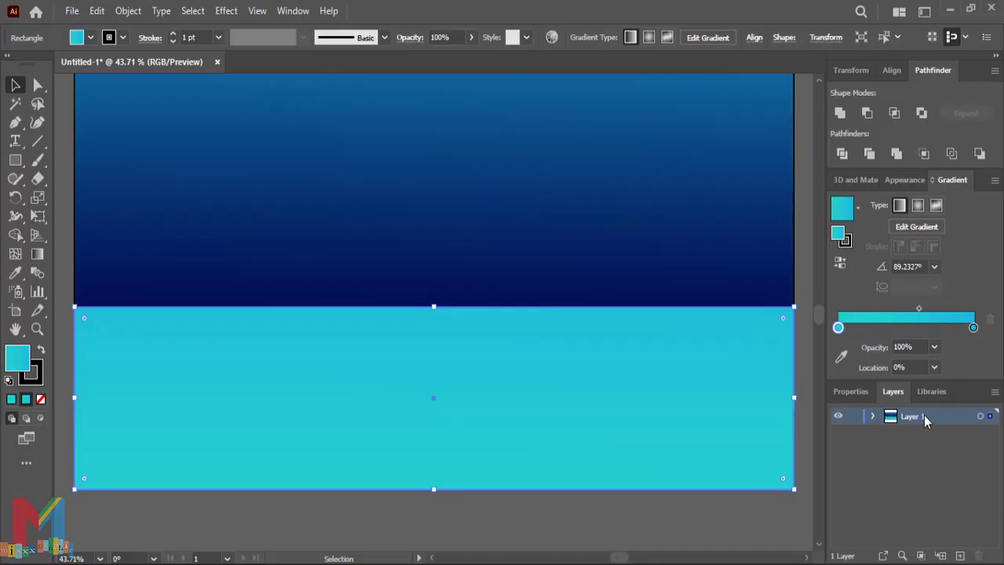
pyautogui.doubleClick(972, 328)
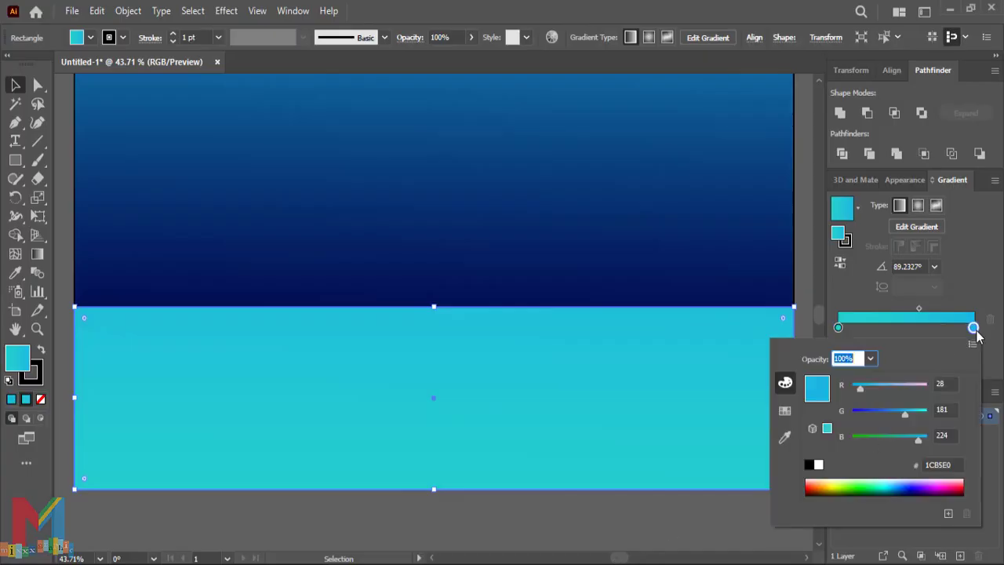
pyautogui.click(940, 465)
pyautogui.rightClick(942, 466)
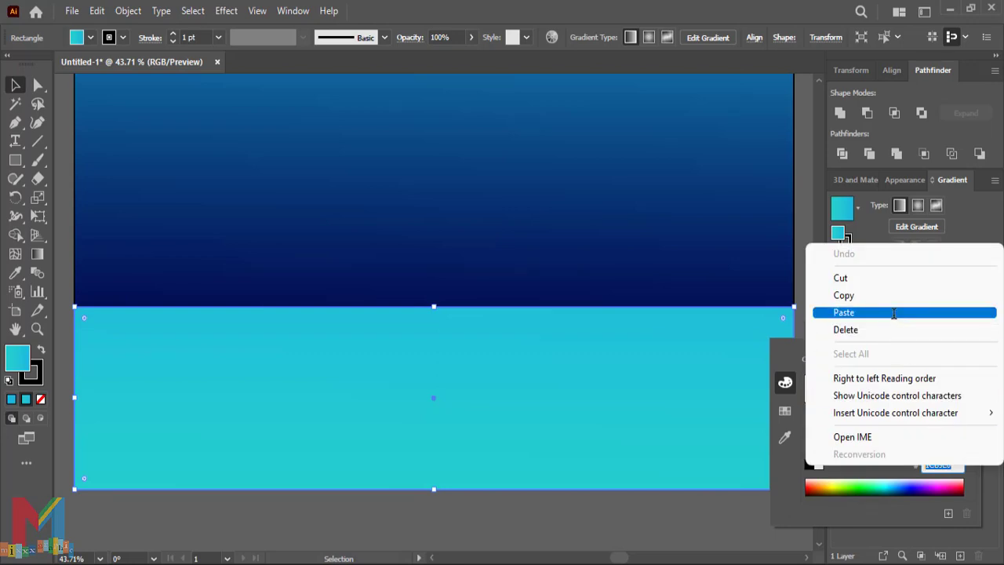
pyautogui.click(894, 313)
pyautogui.press('Return')
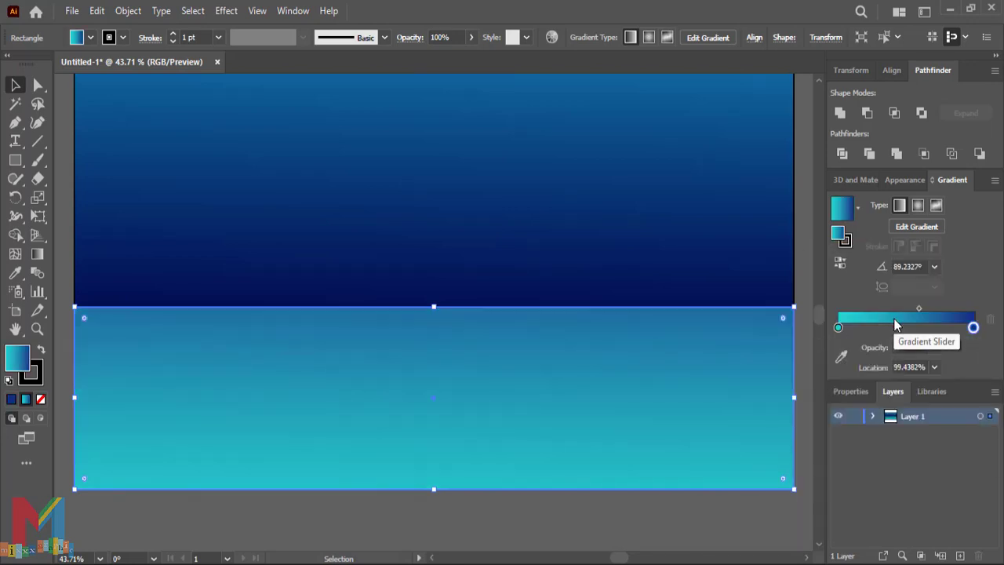
# Step: Move the colour midpoint to about 49% and redraw the gradient at 90.191°, indigo top to aqua bottom
pyautogui.click(920, 308)
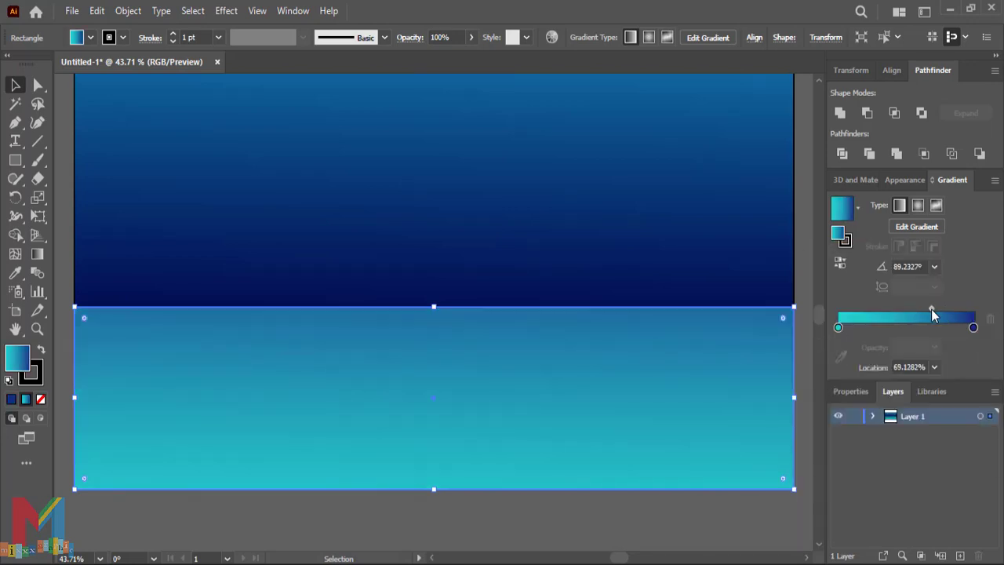
pyautogui.moveTo(931, 310); pyautogui.dragTo(905, 309)
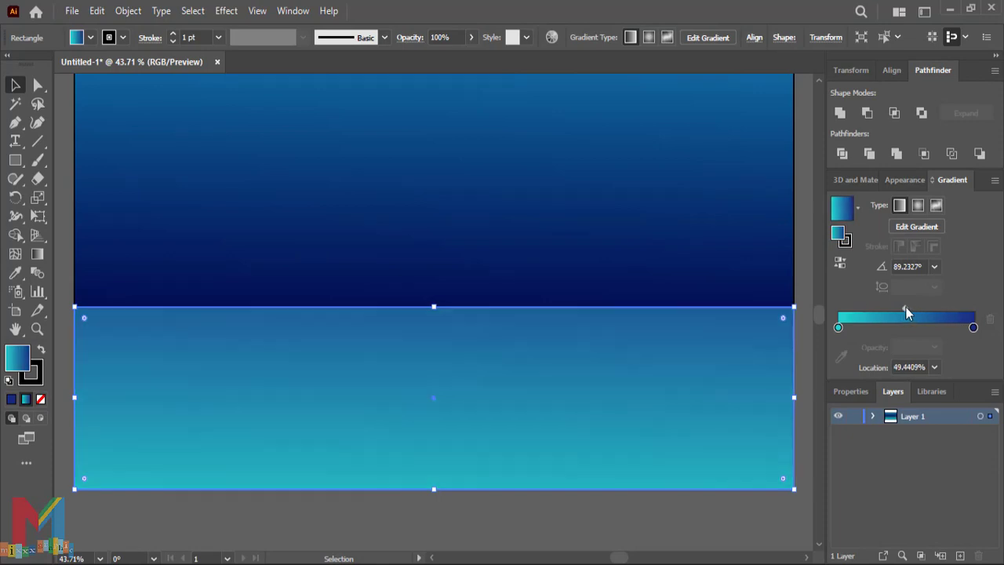
pyautogui.click(36, 256)
pyautogui.moveTo(484, 167); pyautogui.dragTo(481, 351)
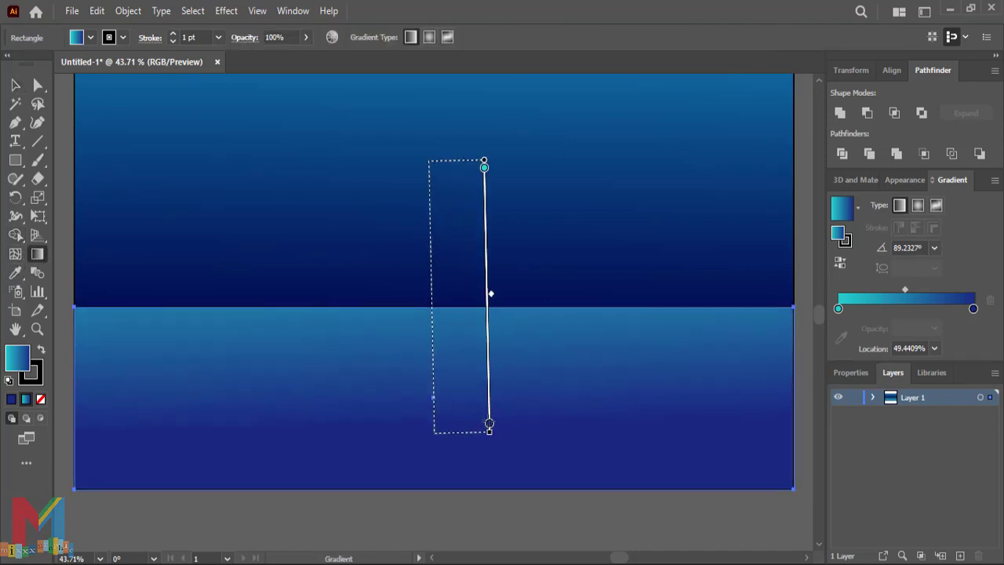
pyautogui.moveTo(503, 193); pyautogui.dragTo(499, 544)
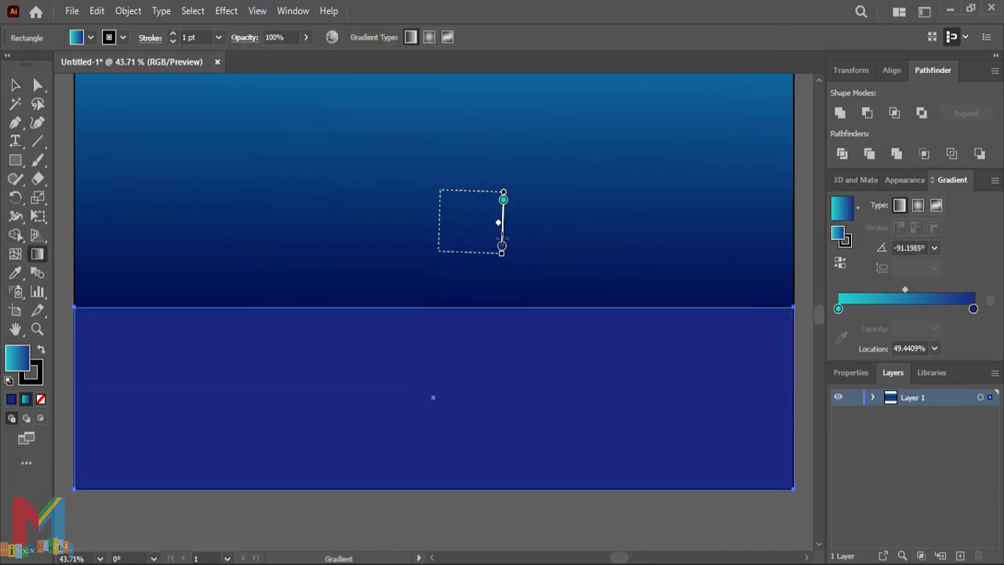
pyautogui.scroll(-2, 509, 480)
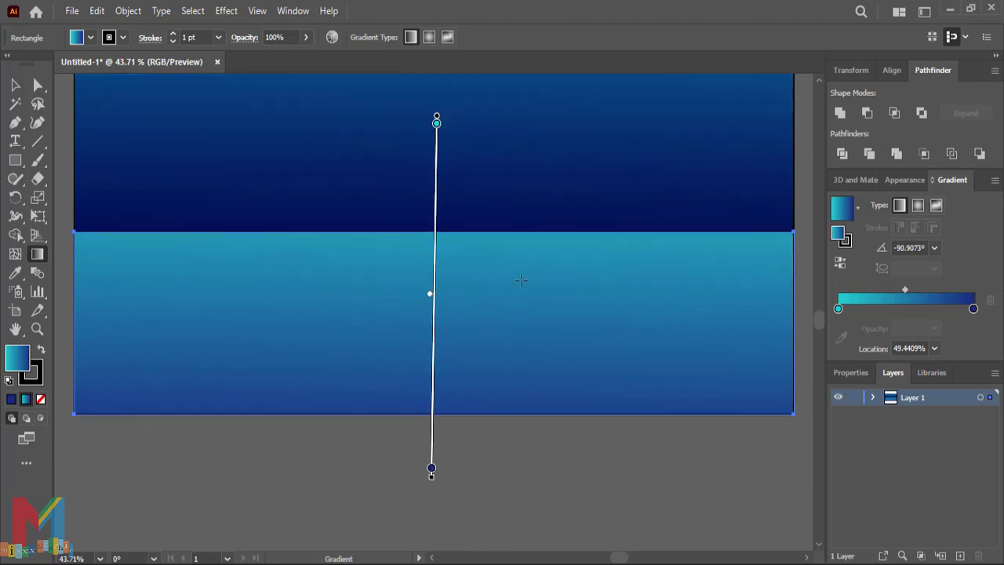
pyautogui.moveTo(511, 154); pyautogui.dragTo(520, 377)
pyautogui.moveTo(426, 162); pyautogui.dragTo(432, 332)
pyautogui.moveTo(510, 173)
pyautogui.mouseDown()
pyautogui.moveTo(519, 482)
pyautogui.moveTo(516, 206)
pyautogui.moveTo(529, 218)
pyautogui.moveTo(521, 239)
pyautogui.mouseUp()
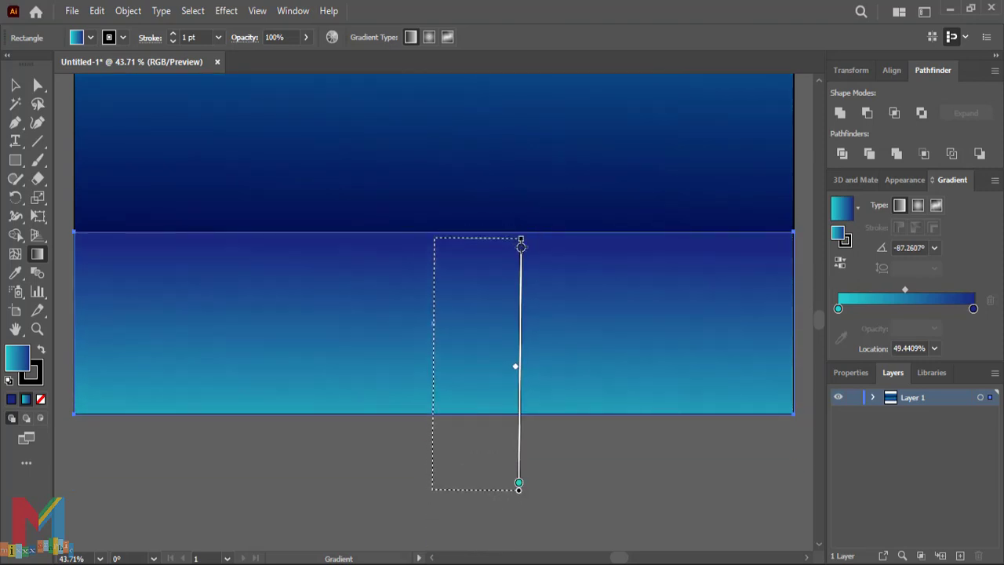
pyautogui.scroll(2, 514, 253)
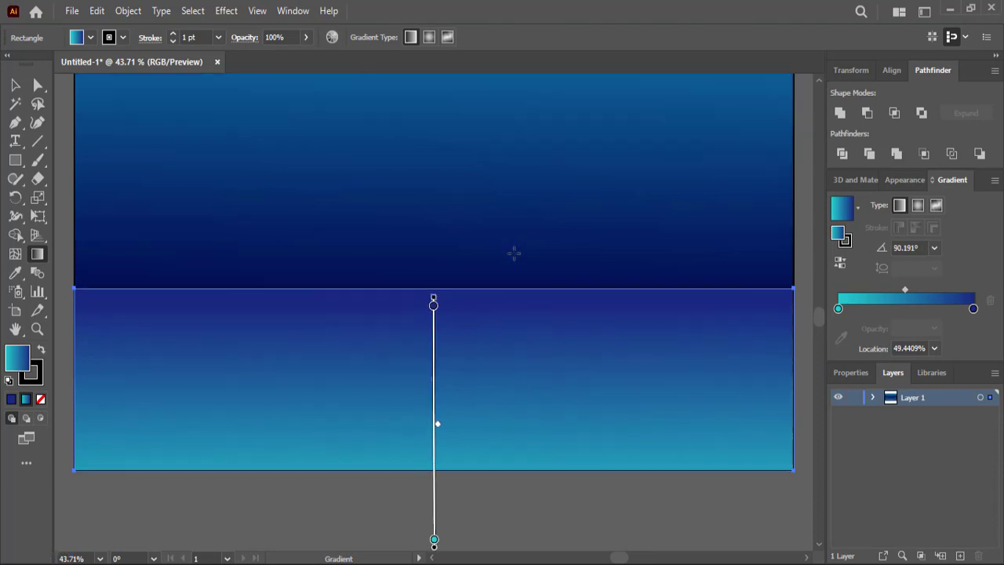
pyautogui.scroll(2, 514, 253)
# Step: Draw a full-width band between the two gradients and stretch it to about 1920 × 209 px
pyautogui.press('v')
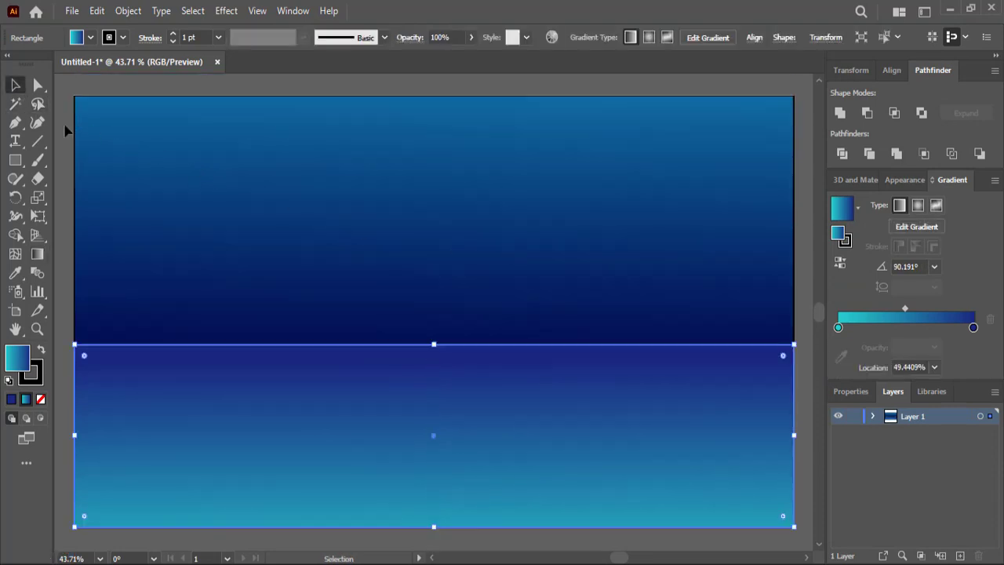
pyautogui.click(66, 131)
pyautogui.scroll(2, 66, 131)
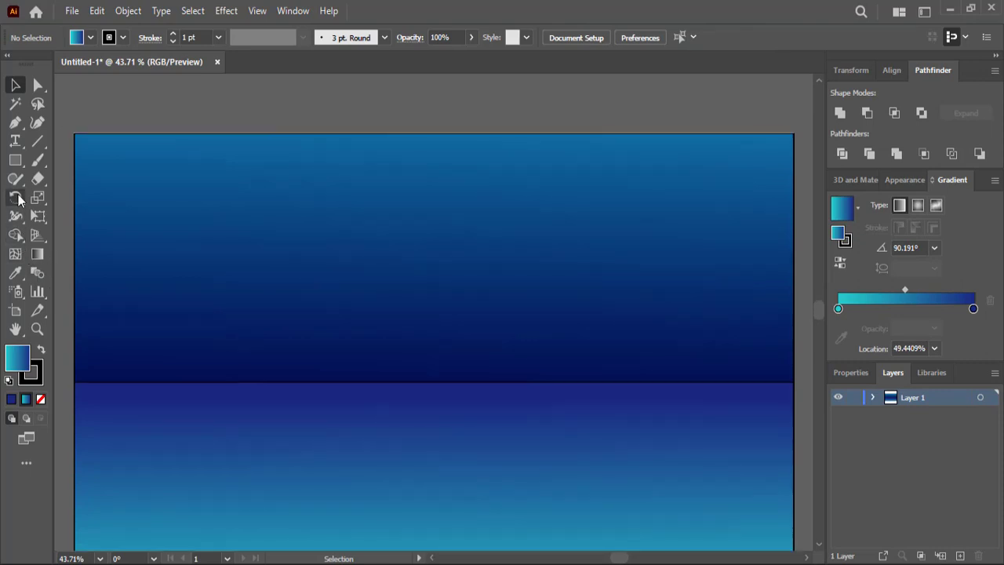
pyautogui.click(15, 159)
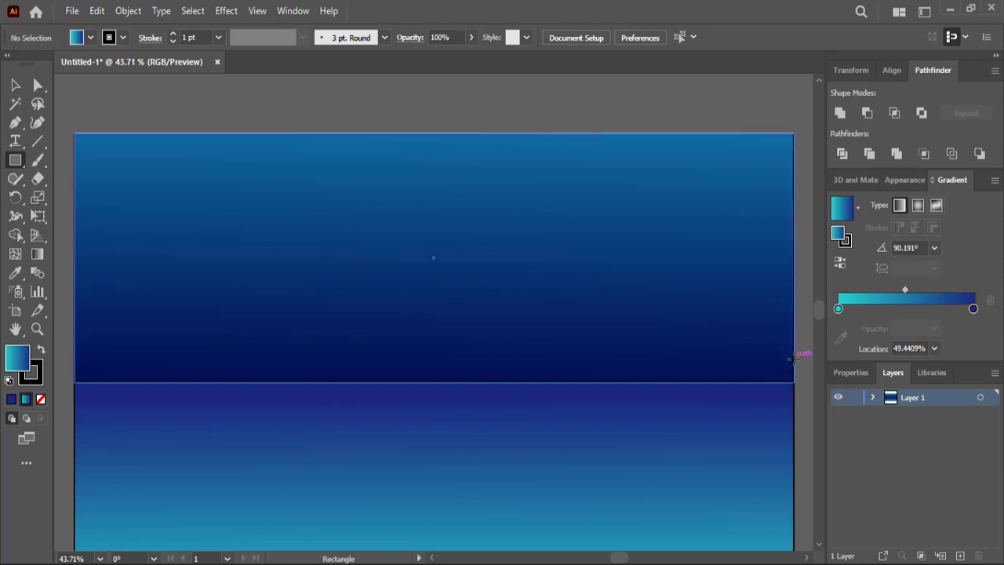
pyautogui.moveTo(794, 361); pyautogui.dragTo(317, 379)
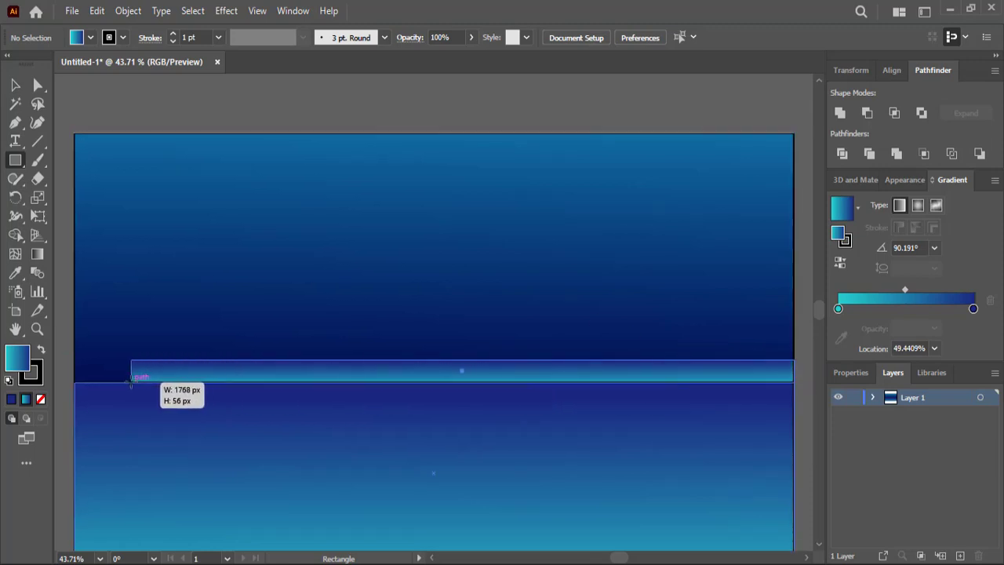
pyautogui.moveTo(318, 379); pyautogui.dragTo(74, 385)
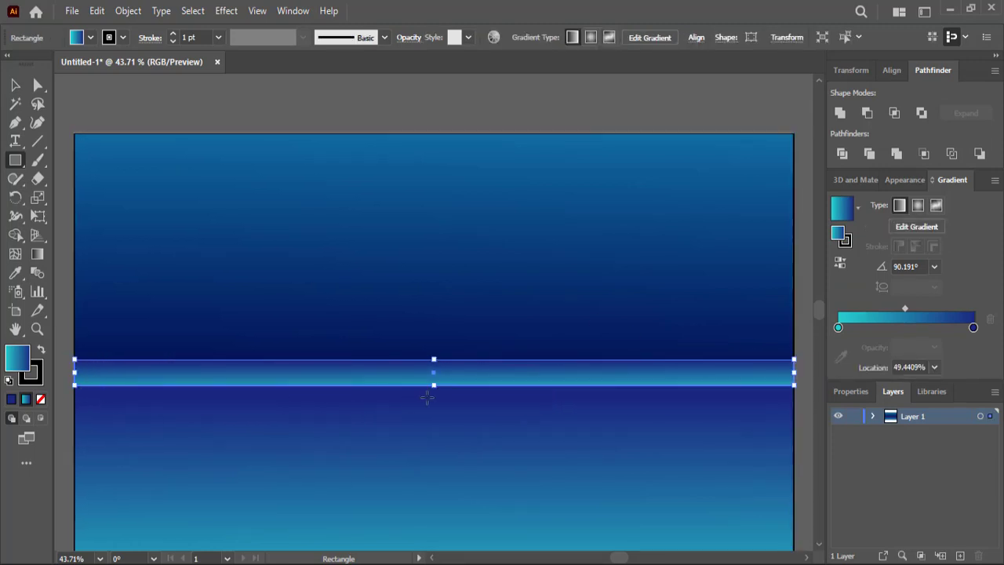
pyautogui.press('v')
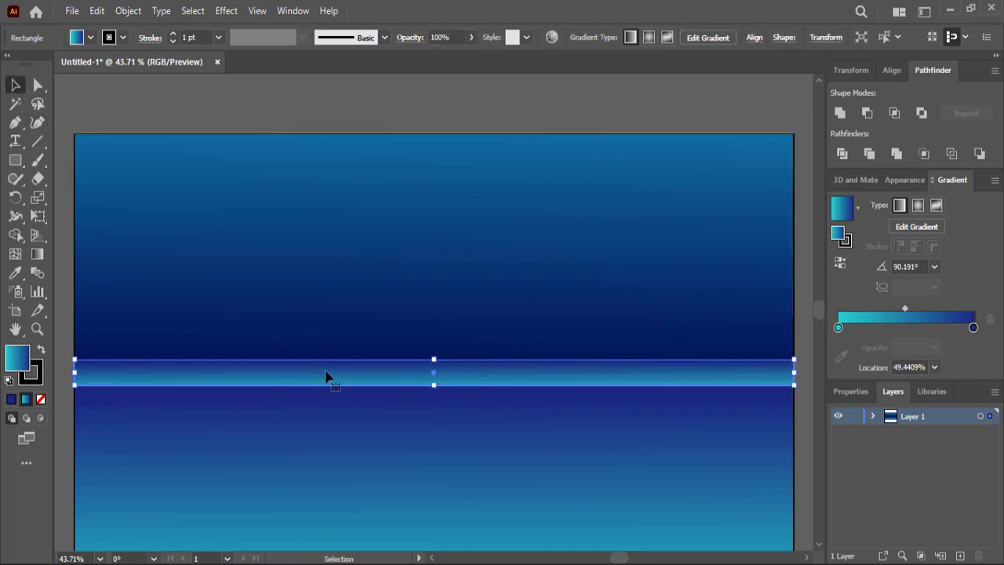
pyautogui.moveTo(434, 385); pyautogui.dragTo(438, 447)
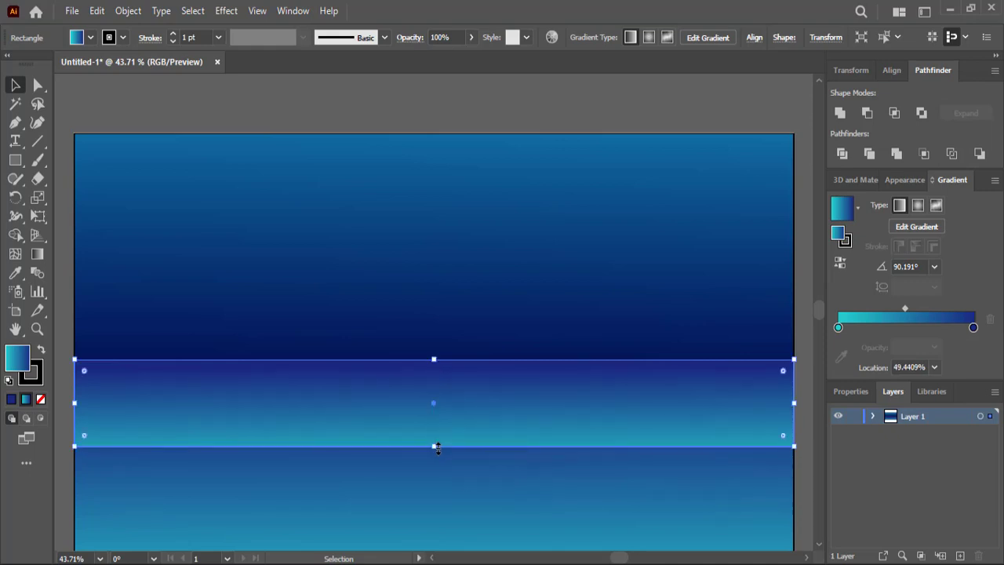
# Step: Fill the band with solid black, then select the upper sky rectangle
pyautogui.click(91, 38)
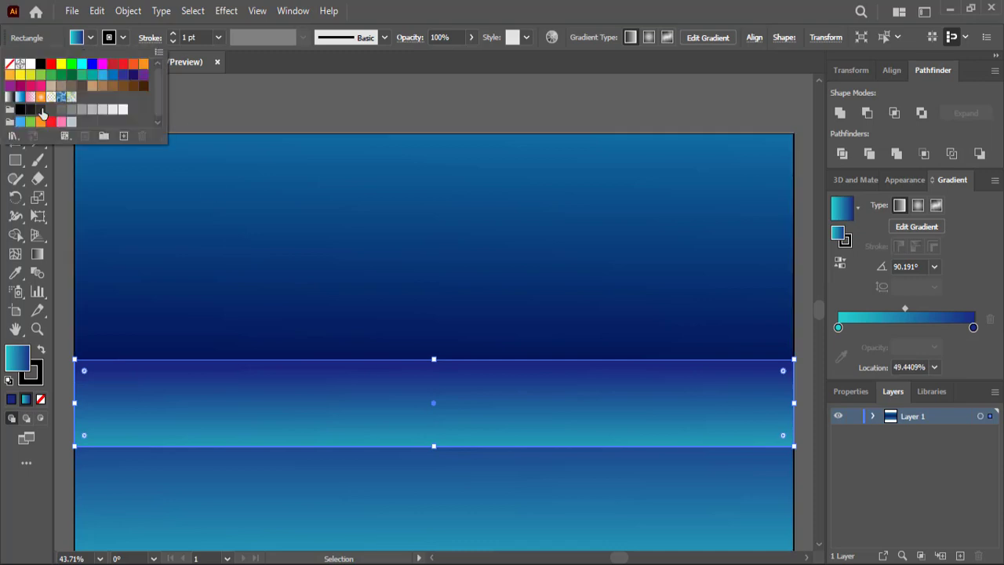
pyautogui.click(19, 110)
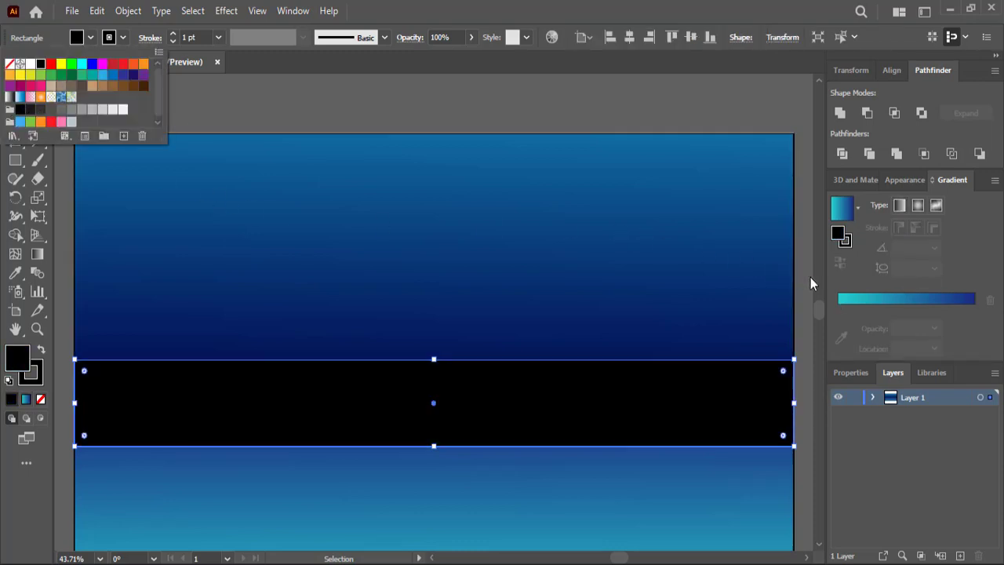
pyautogui.click(803, 277)
pyautogui.click(177, 104)
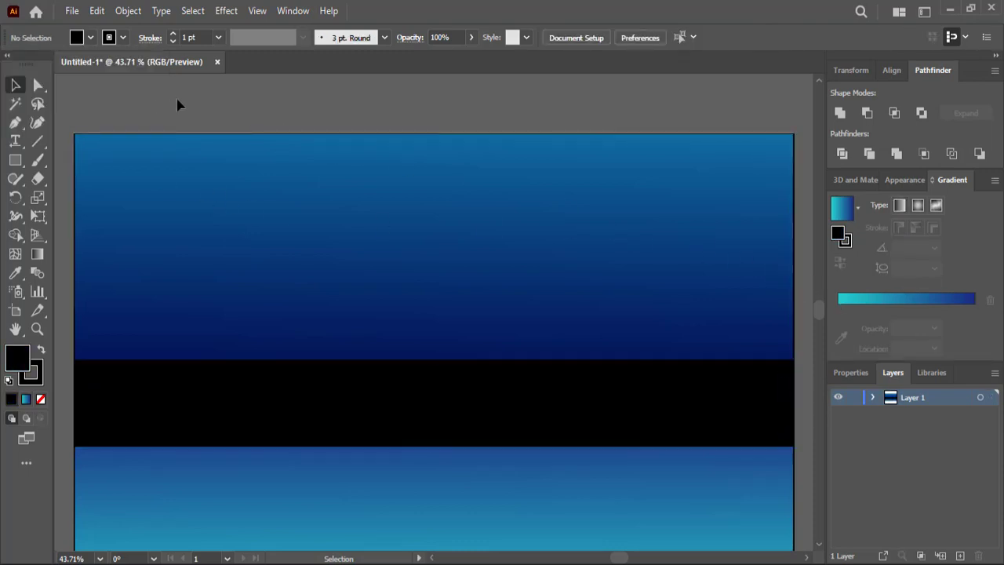
pyautogui.scroll(-1, 179, 110)
pyautogui.click(181, 114)
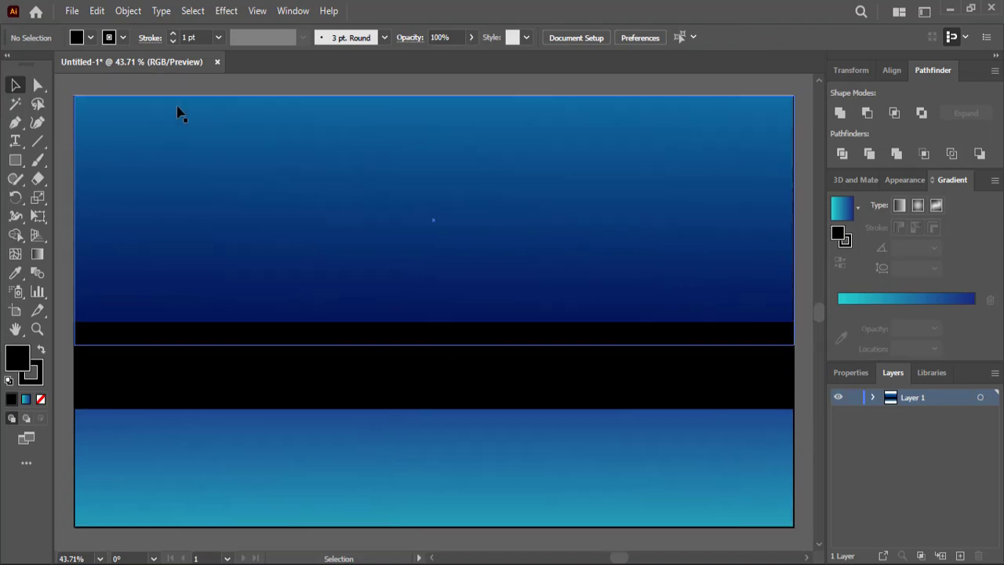
pyautogui.scroll(1, 179, 112)
pyautogui.scroll(1, 179, 112)
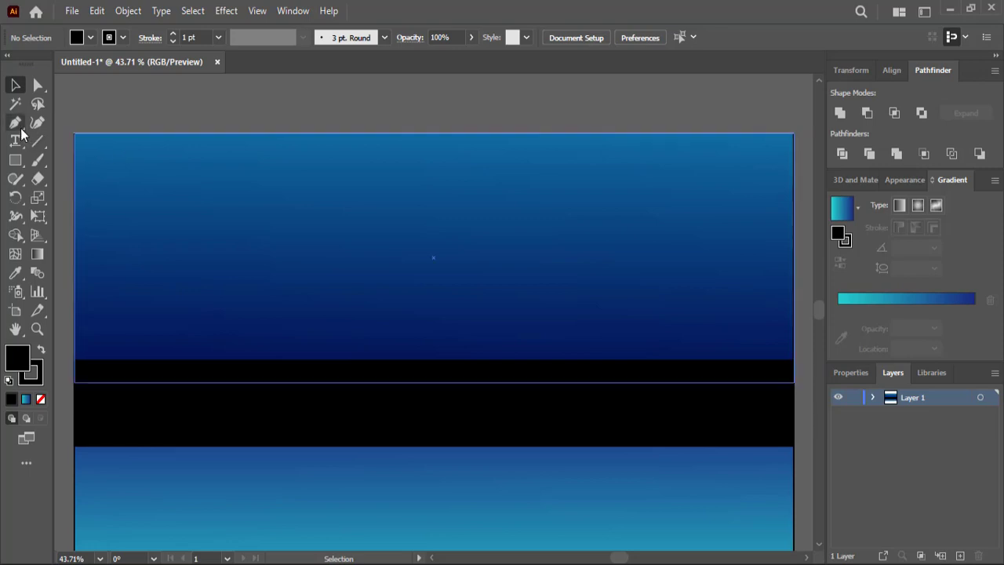
# Step: Start the mountain outline with the Pen tool from the left edge up to jagged peaks
pyautogui.click(15, 122)
pyautogui.moveTo(66, 275); pyautogui.dragTo(128, 276)
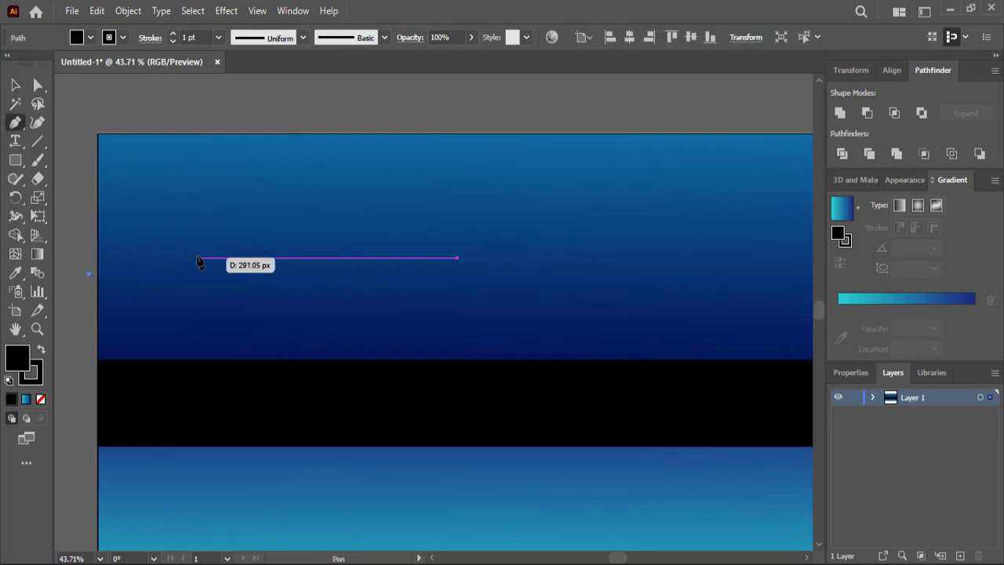
pyautogui.moveTo(197, 259)
pyautogui.mouseDown()
pyautogui.moveTo(221, 240)
pyautogui.moveTo(263, 266)
pyautogui.mouseUp()
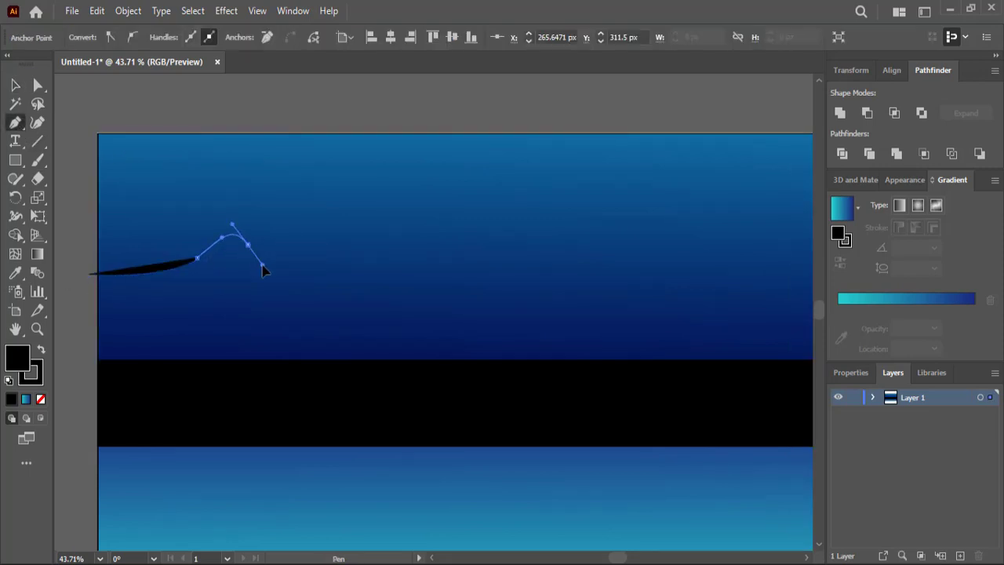
pyautogui.moveTo(280, 233); pyautogui.dragTo(295, 224)
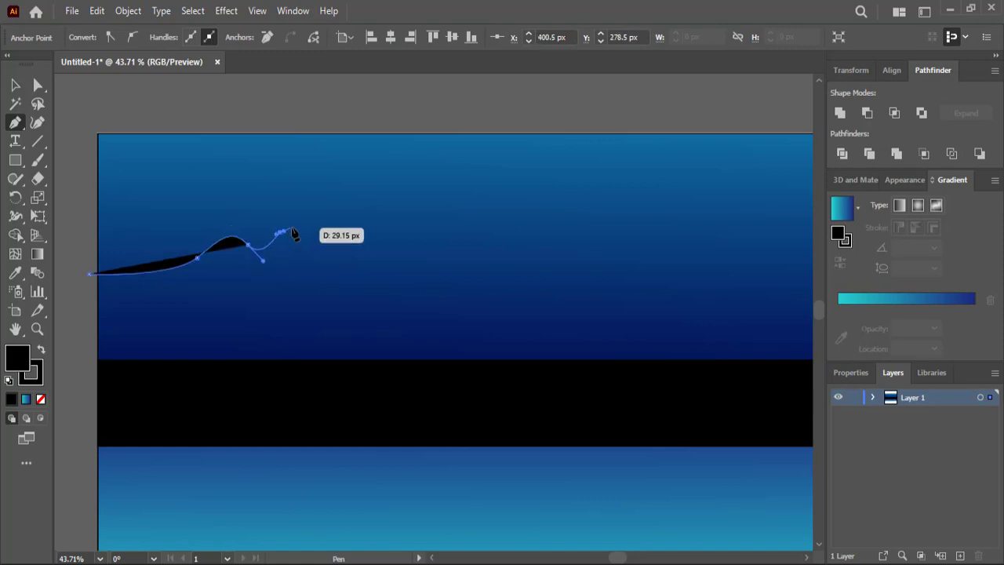
pyautogui.click(311, 223)
pyautogui.click(331, 238)
pyautogui.click(357, 255)
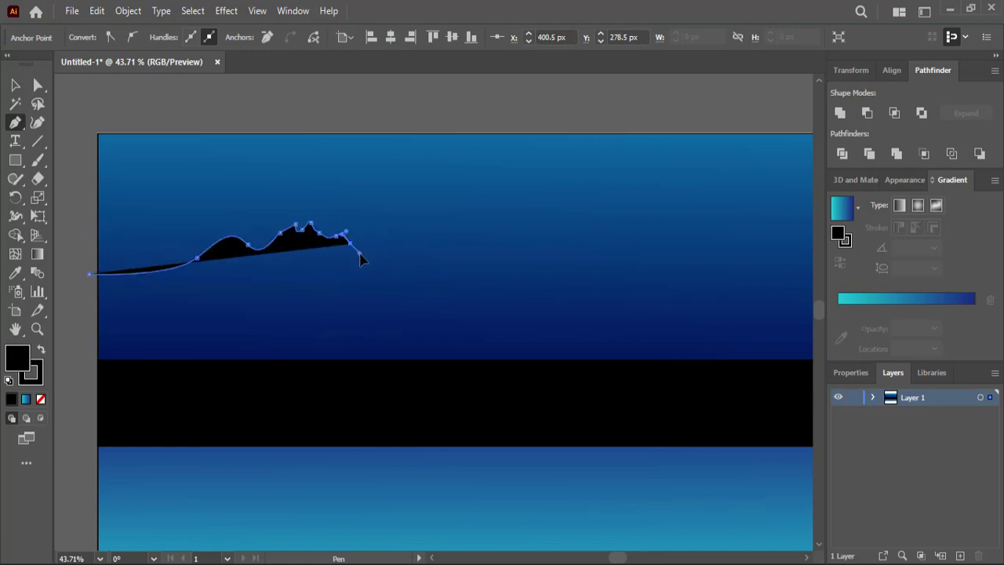
pyautogui.moveTo(365, 267); pyautogui.dragTo(408, 239)
# Step: Continue the ridge with a second peak, a spike and wavy stretches to the right edge
pyautogui.click(414, 235)
pyautogui.click(455, 271)
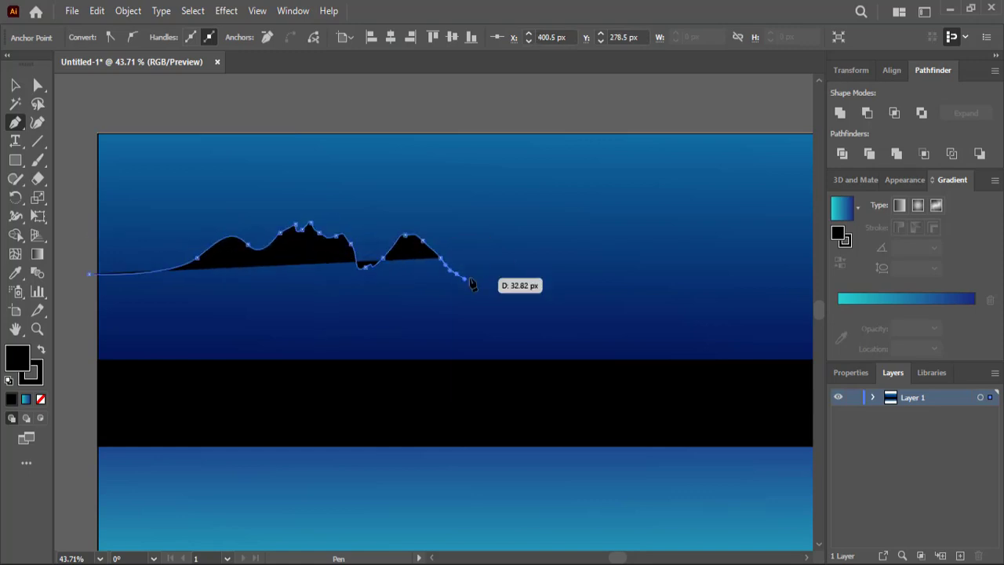
pyautogui.moveTo(486, 277)
pyautogui.mouseDown()
pyautogui.moveTo(499, 261)
pyautogui.moveTo(520, 274)
pyautogui.moveTo(594, 271)
pyautogui.moveTo(639, 246)
pyautogui.moveTo(657, 264)
pyautogui.moveTo(679, 255)
pyautogui.moveTo(794, 270)
pyautogui.mouseUp()
pyautogui.click(533, 276)
pyautogui.click(589, 263)
pyautogui.click(706, 261)
pyautogui.click(769, 287)
pyautogui.hscroll(2, 785, 270)
pyautogui.moveTo(717, 269); pyautogui.dragTo(746, 284)
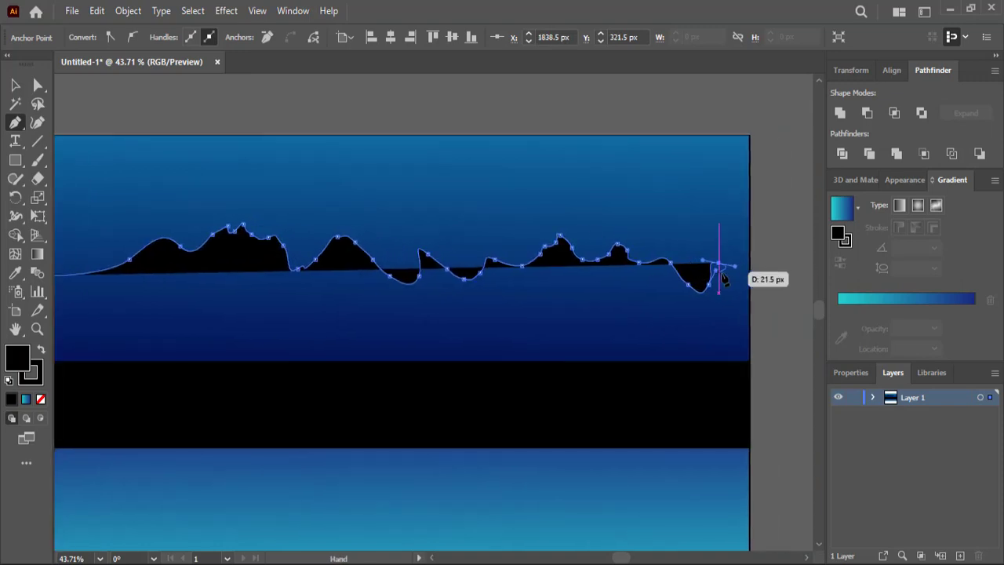
pyautogui.click(748, 301)
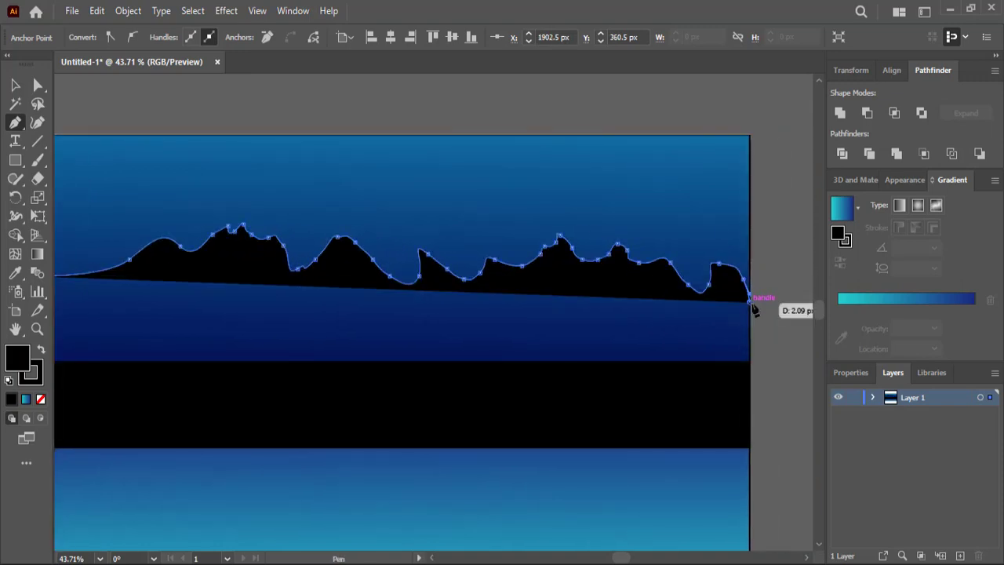
# Step: Close the mountain shape along the black band's top edge and select it
pyautogui.scroll(-2, 745, 310)
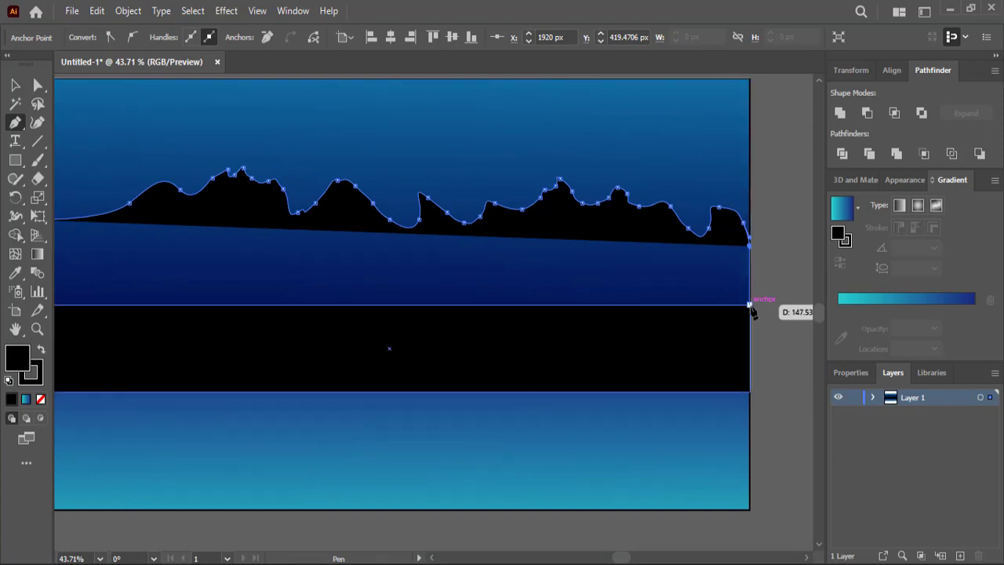
pyautogui.click(749, 304)
pyautogui.moveTo(451, 311); pyautogui.dragTo(632, 316)
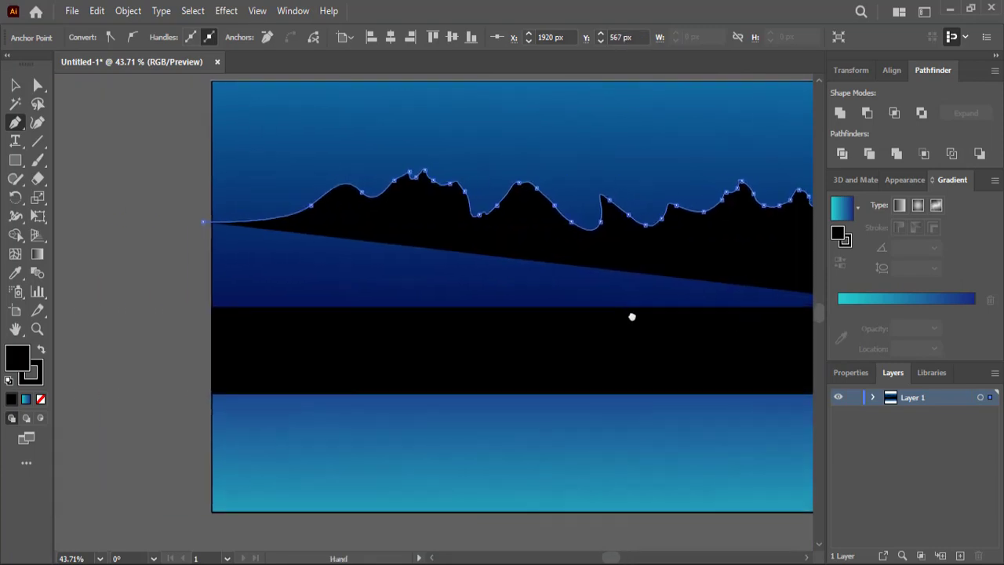
pyautogui.click(378, 307)
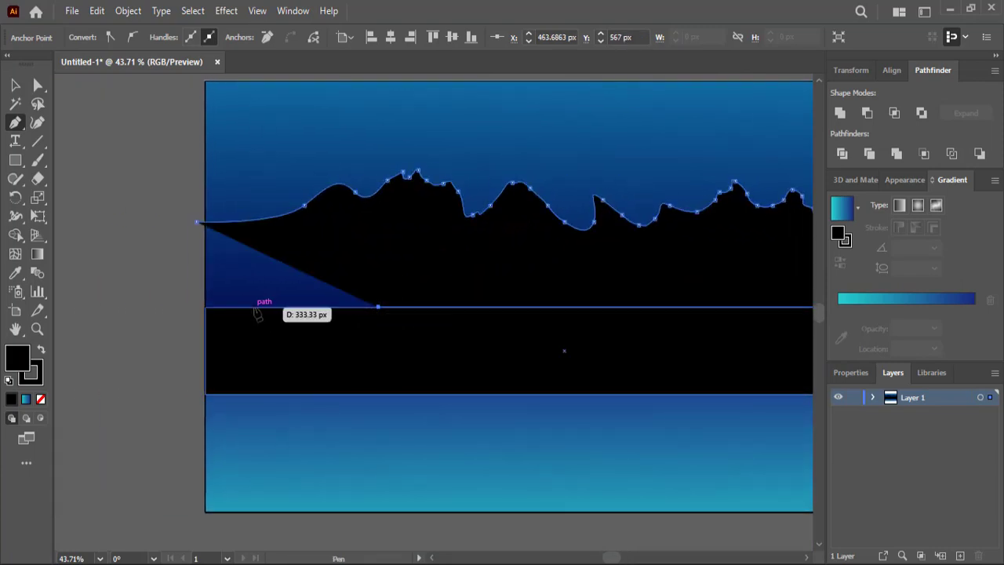
pyautogui.click(205, 307)
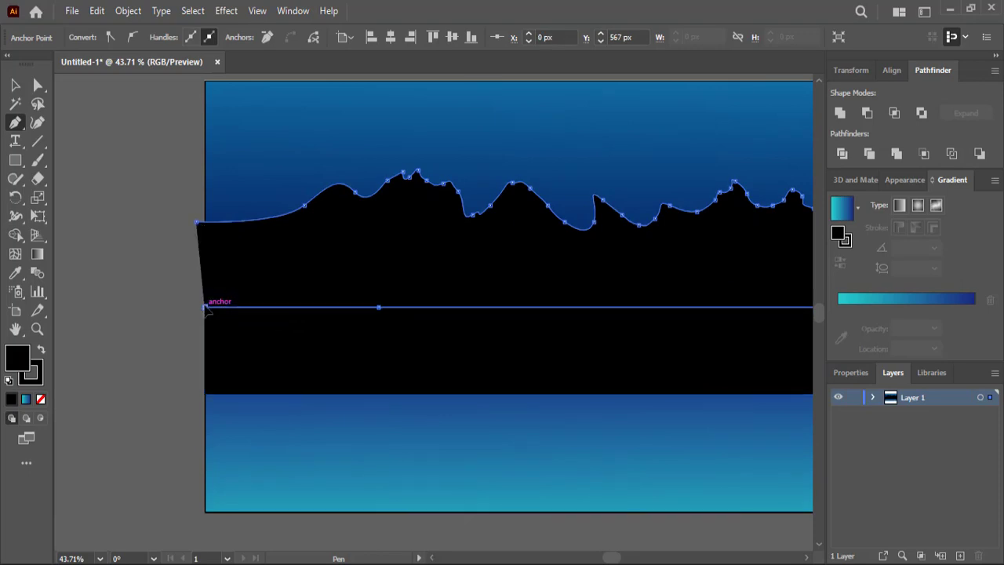
pyautogui.hotkey('ctrl', 'z')
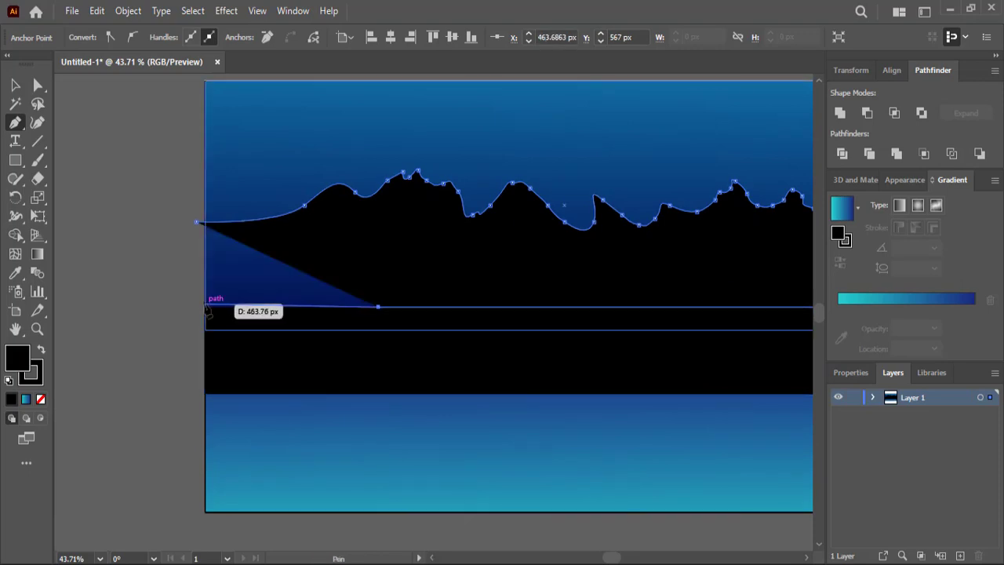
pyautogui.click(205, 306)
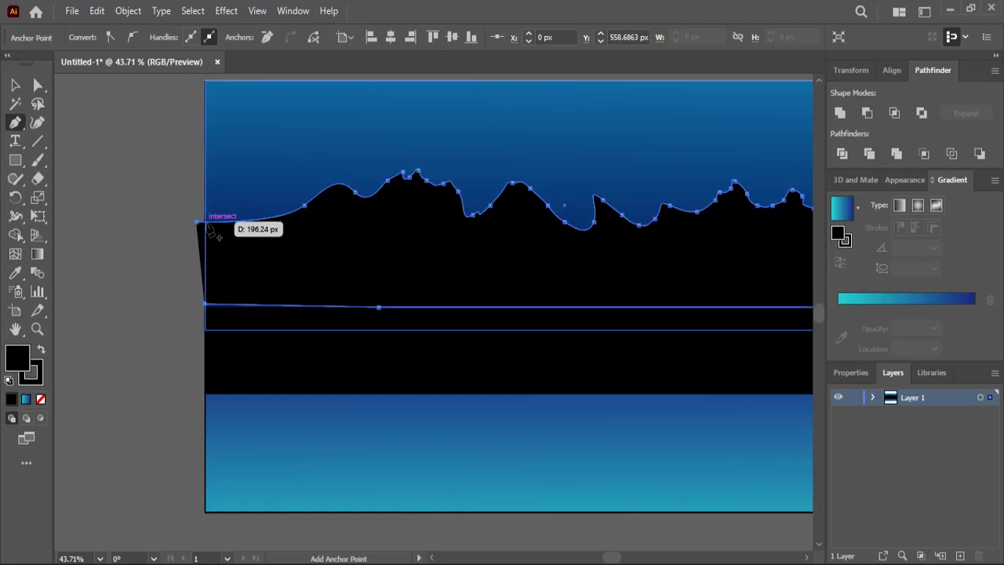
pyautogui.press('v')
# Step: Open the Solid Vault gradient on uiGradients and copy its start colour #3a7bd5
pyautogui.hscroll(3, 530, 544)
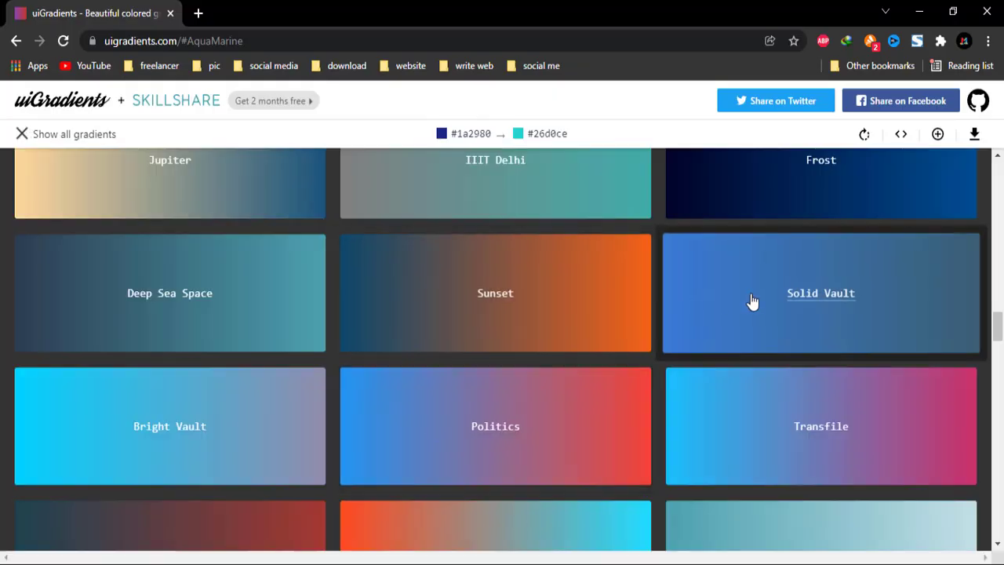
pyautogui.click(745, 301)
pyautogui.click(455, 135)
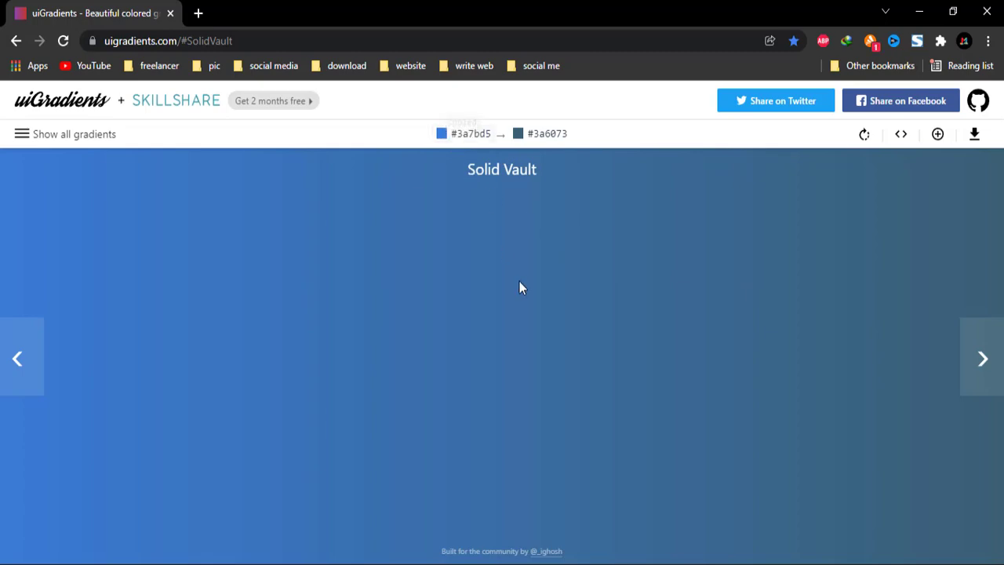
pyautogui.click(609, 560)
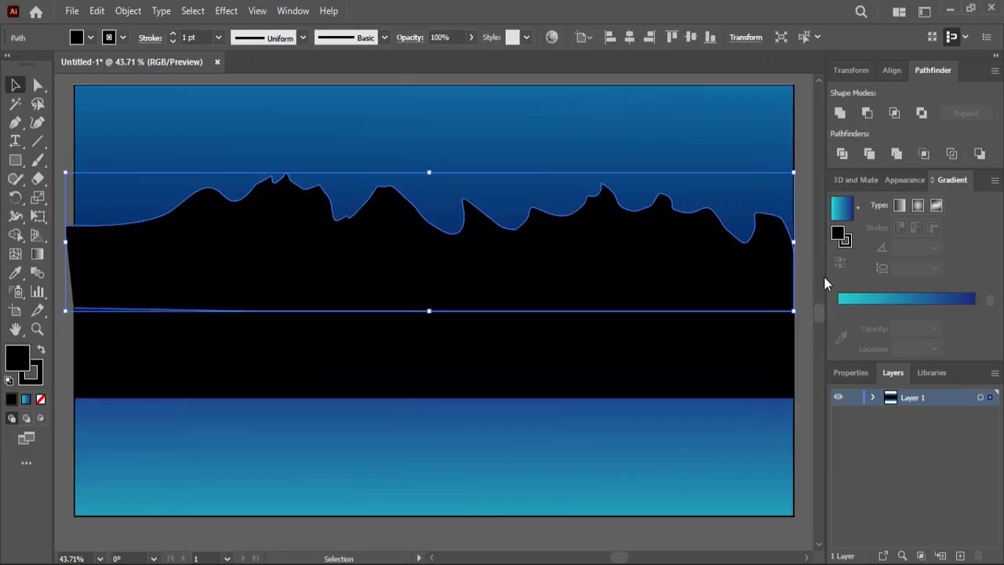
# Step: Give the mountain a gradient fill with its left stop set to #3a7bd5
pyautogui.click(840, 215)
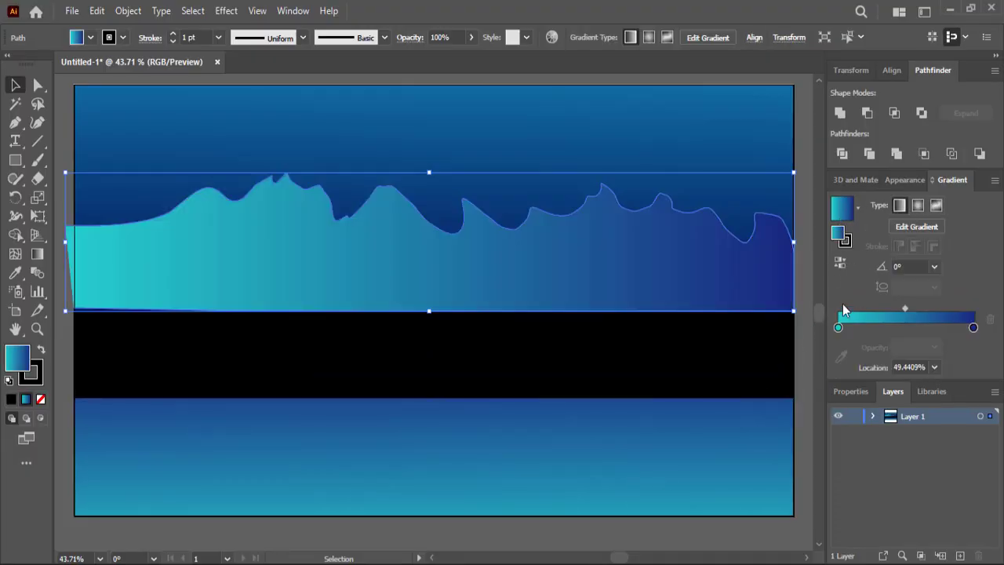
pyautogui.doubleClick(838, 327)
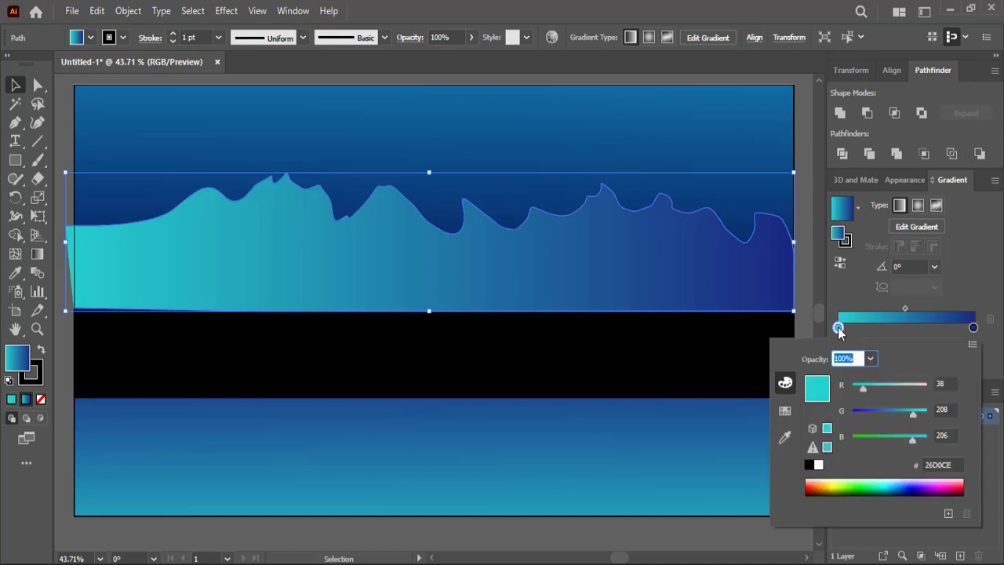
pyautogui.click(958, 466)
pyautogui.rightClick(949, 465)
pyautogui.click(891, 320)
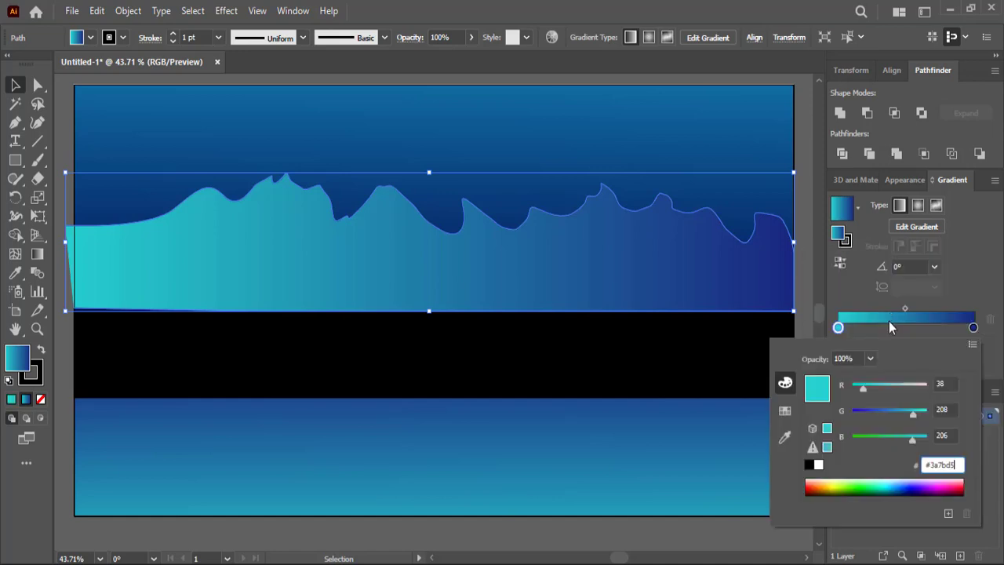
pyautogui.press('Return')
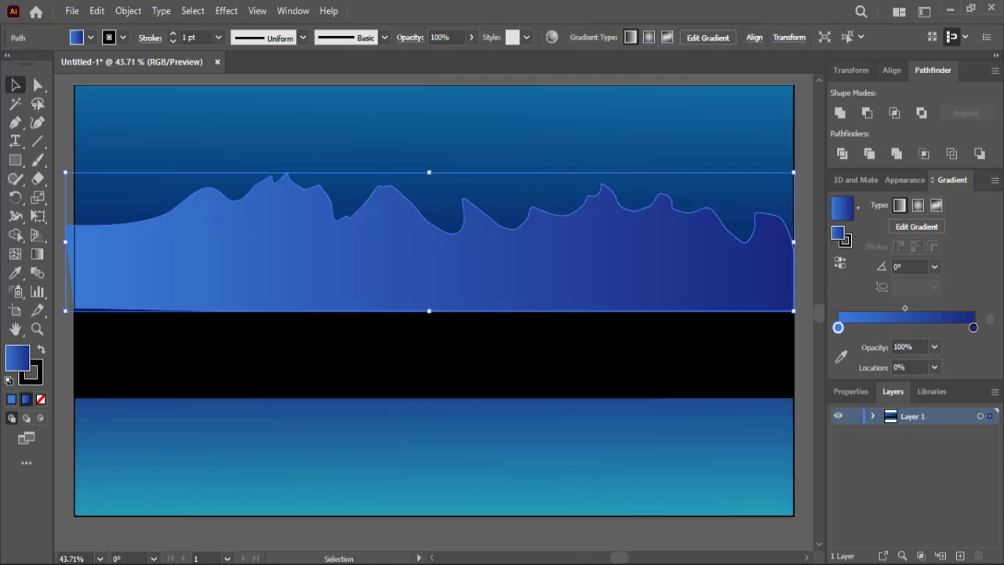
# Step: Copy #3a6073 from uiGradients and apply it to the right gradient stop
pyautogui.hotkey('alt', 'Tab')
pyautogui.click(533, 140)
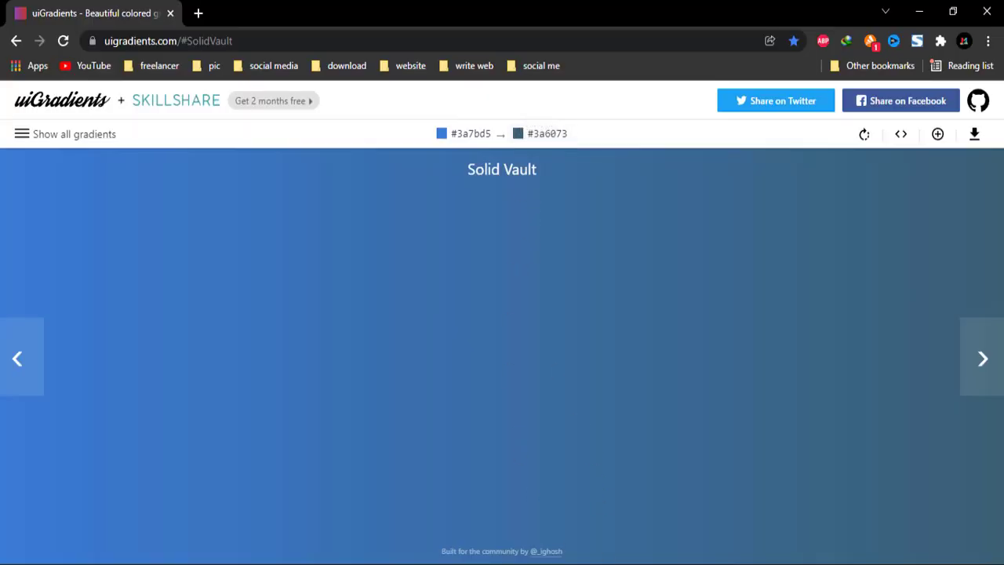
pyautogui.hotkey('alt', 'Tab')
pyautogui.doubleClick(973, 328)
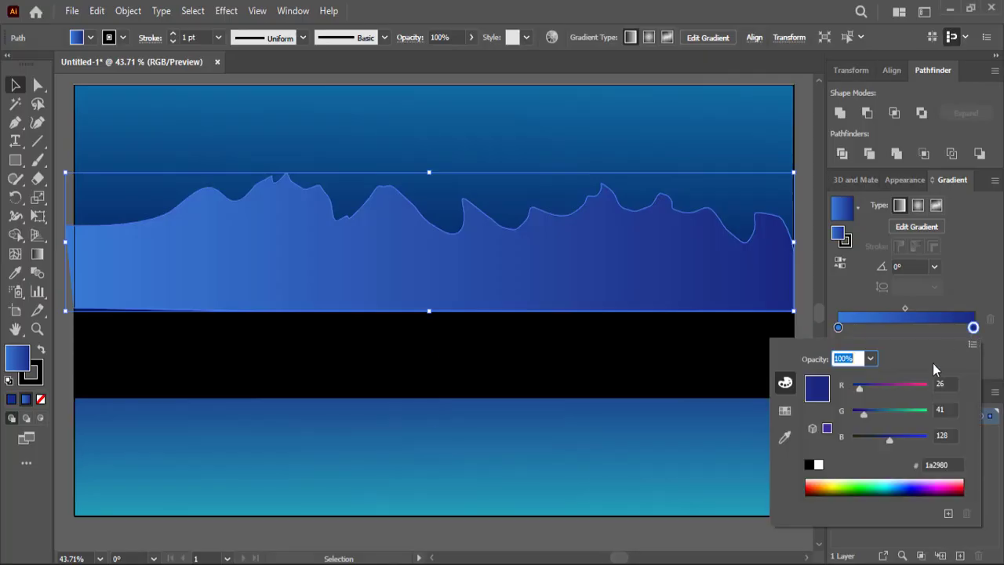
pyautogui.moveTo(956, 464); pyautogui.dragTo(919, 464)
pyautogui.rightClick(937, 465)
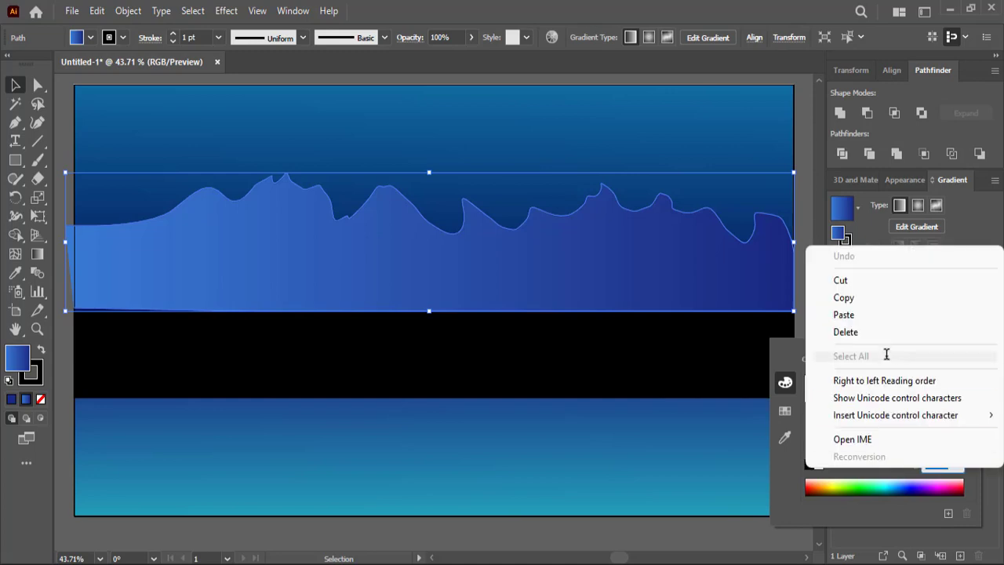
pyautogui.click(880, 318)
pyautogui.press('Return')
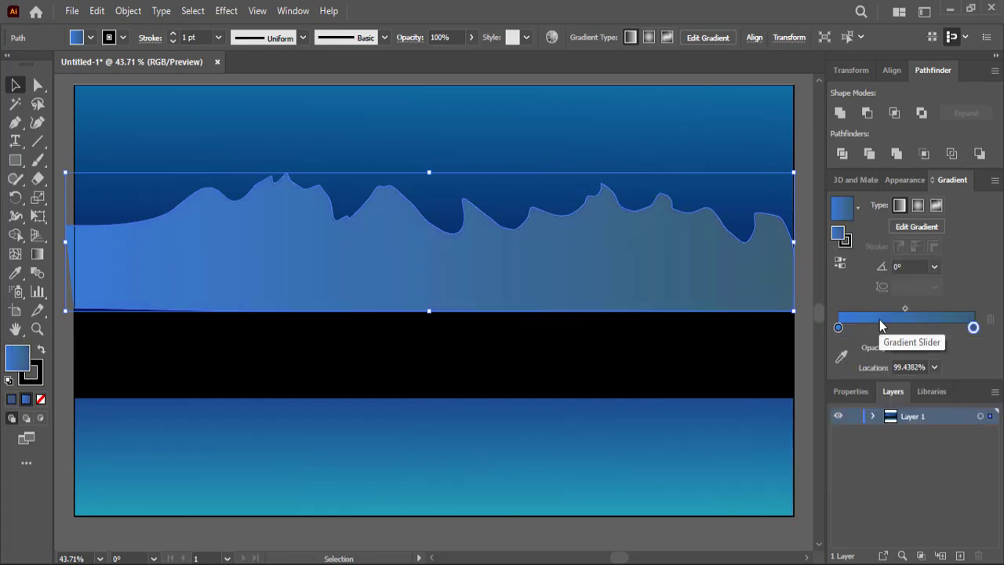
# Step: Redraw the mountain's Solid Vault gradient to run from peaks down to base, at about -92°
pyautogui.click(36, 253)
pyautogui.moveTo(415, 132); pyautogui.dragTo(430, 316)
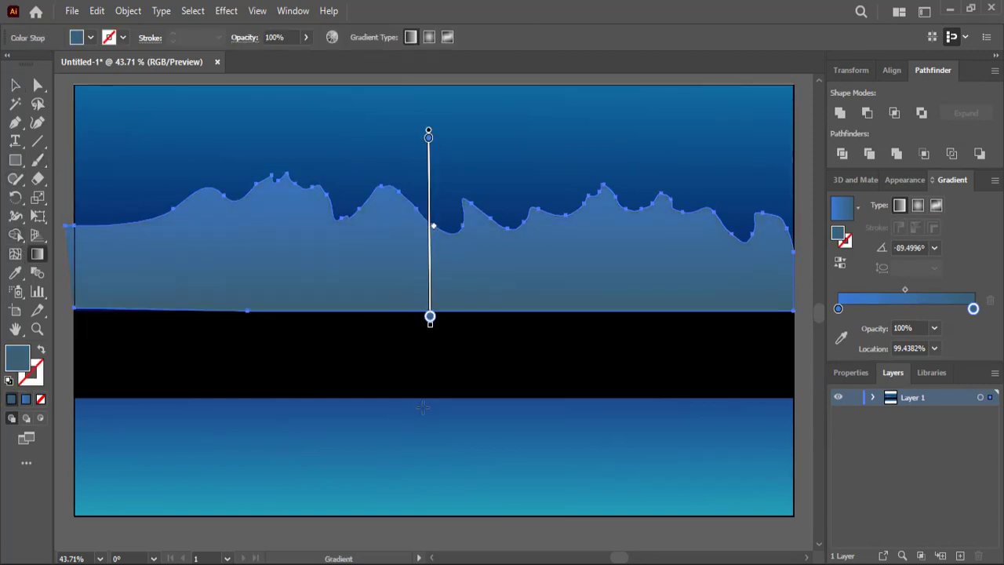
pyautogui.moveTo(420, 202); pyautogui.dragTo(422, 408)
pyautogui.moveTo(436, 124)
pyautogui.mouseDown()
pyautogui.moveTo(448, 321)
pyautogui.moveTo(428, 354)
pyautogui.moveTo(426, 329)
pyautogui.mouseUp()
pyautogui.scroll(2, 391, 298)
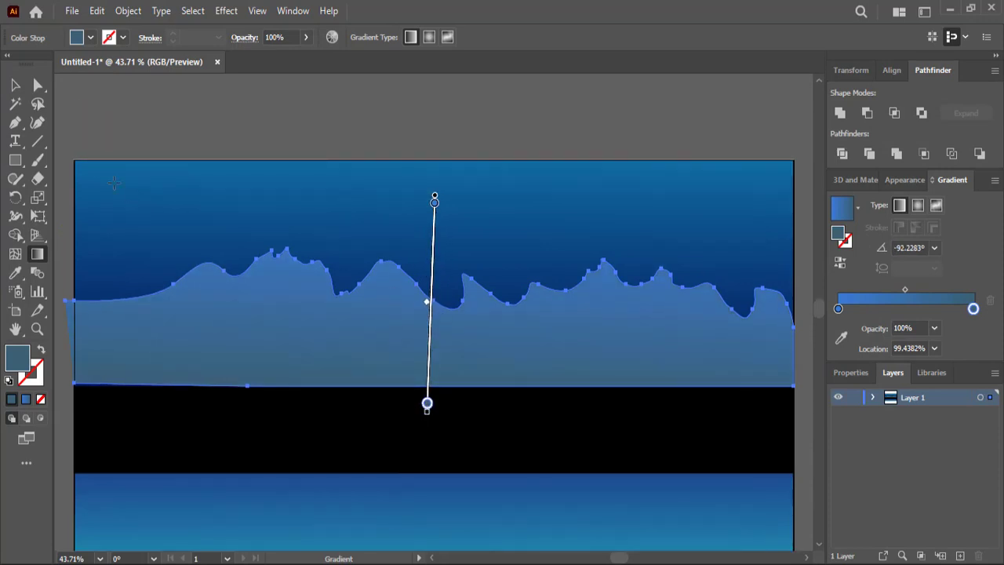
pyautogui.click(15, 84)
pyautogui.click(244, 116)
pyautogui.scroll(-2, 249, 119)
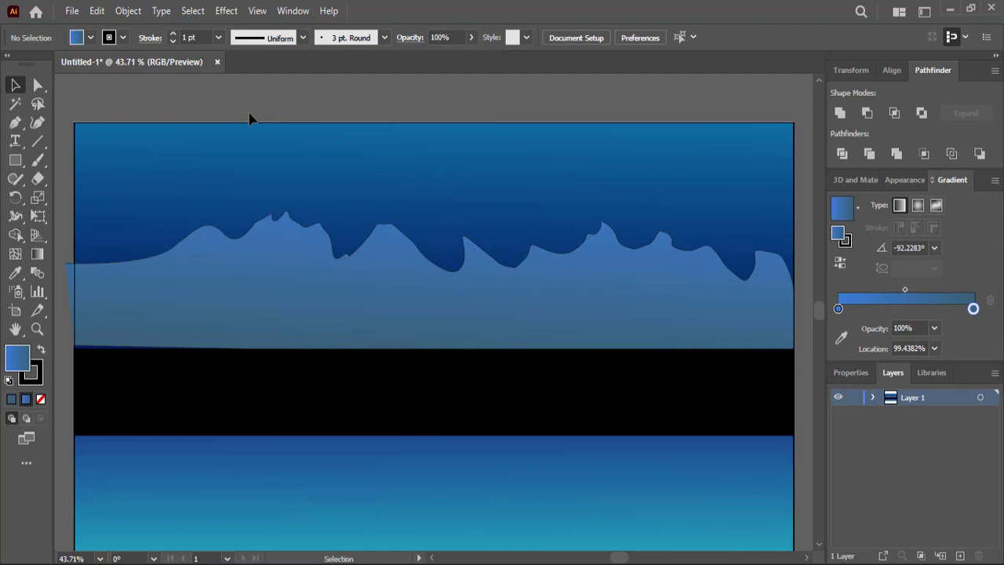
pyautogui.click(398, 164)
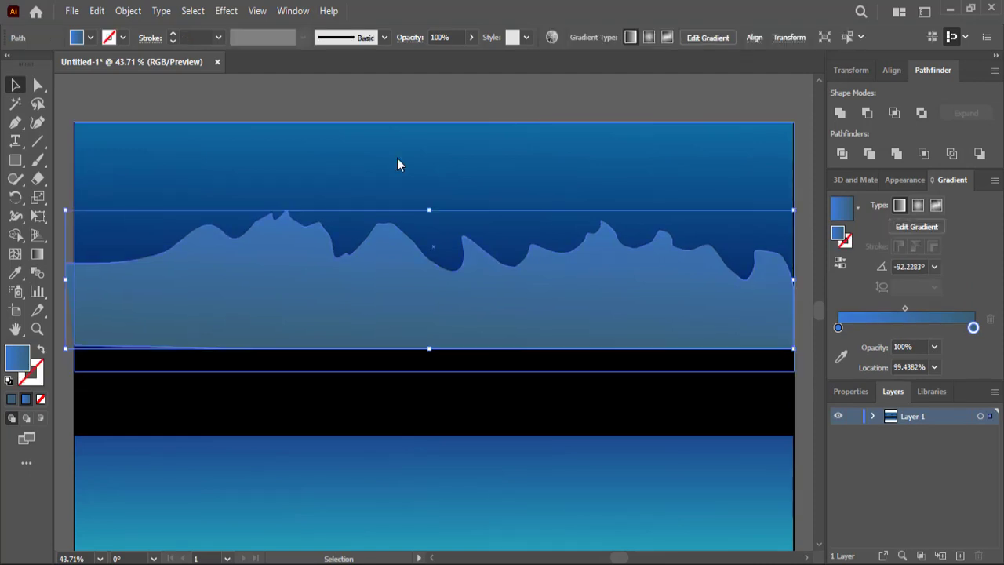
pyautogui.press('p')
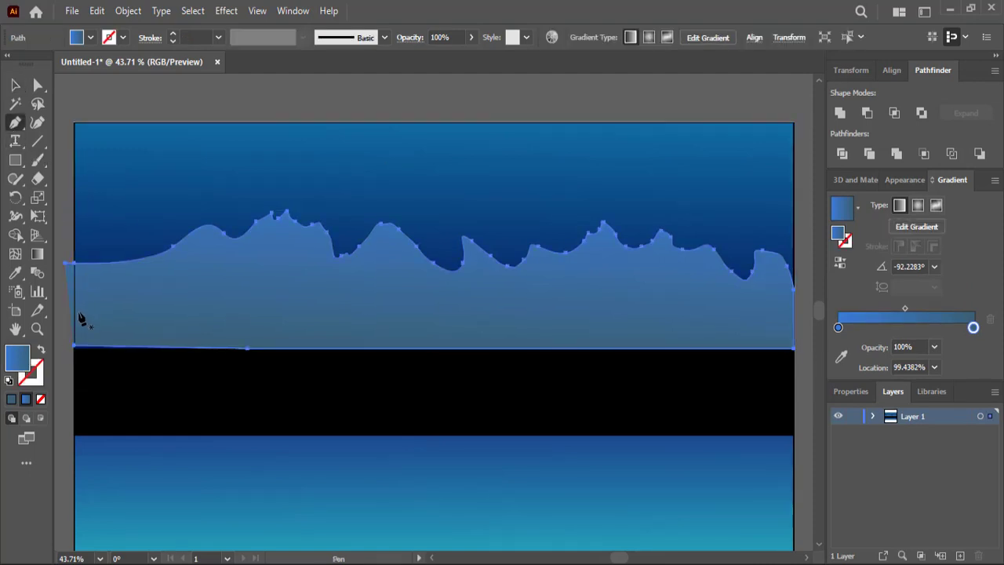
# Step: Pen-draw a lower ridge from a small left peak to the right canvas edge, closing it at its start
pyautogui.moveTo(97, 265); pyautogui.dragTo(131, 224)
pyautogui.click(122, 223)
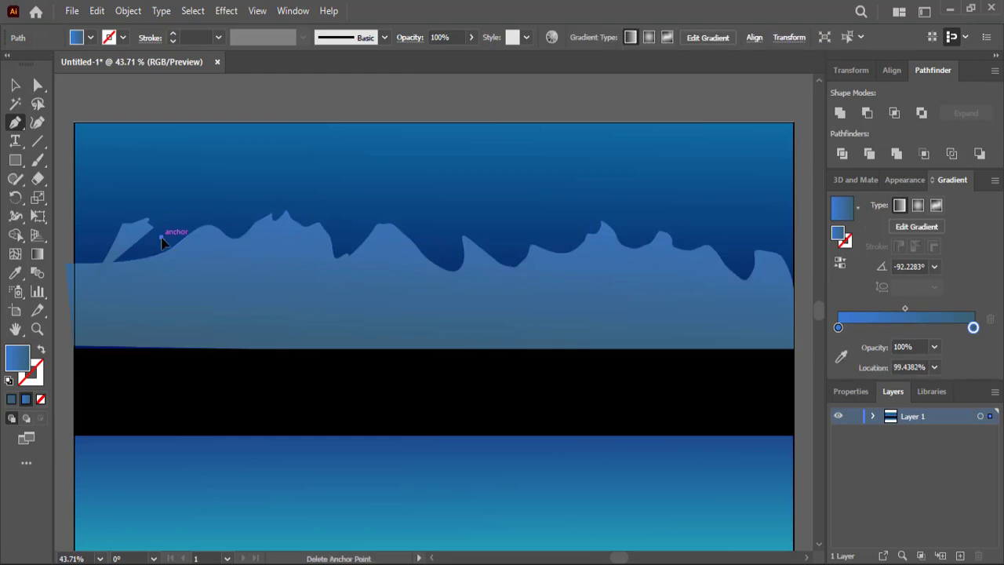
pyautogui.moveTo(149, 220)
pyautogui.mouseDown()
pyautogui.moveTo(184, 271)
pyautogui.moveTo(196, 270)
pyautogui.mouseUp()
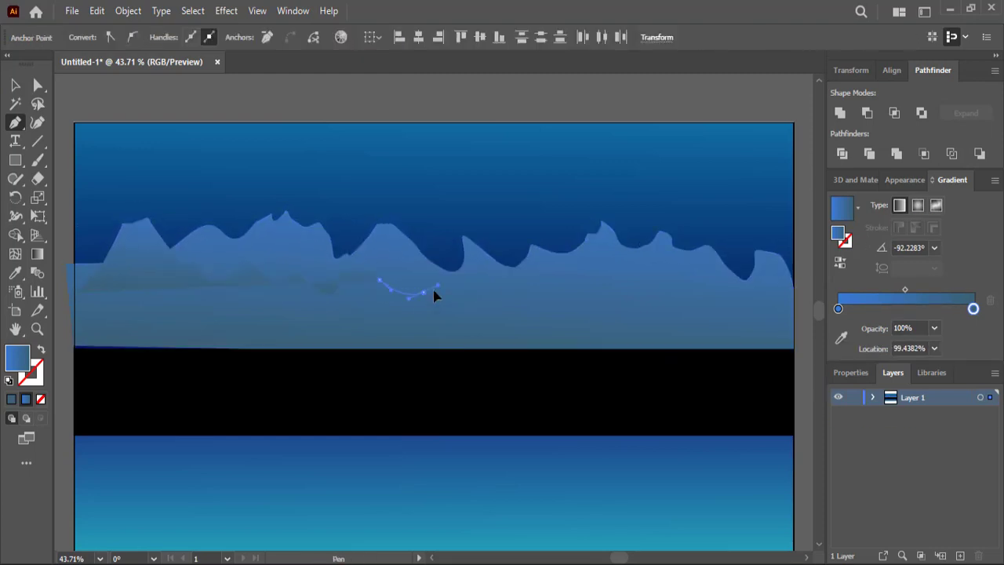
pyautogui.moveTo(471, 295); pyautogui.dragTo(569, 294)
pyautogui.moveTo(751, 276); pyautogui.dragTo(784, 262)
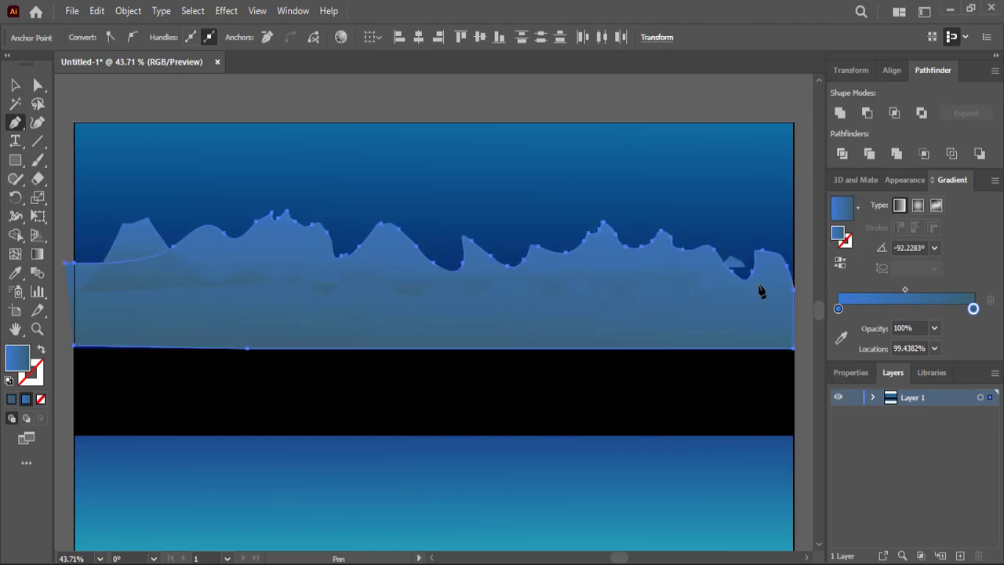
pyautogui.click(795, 306)
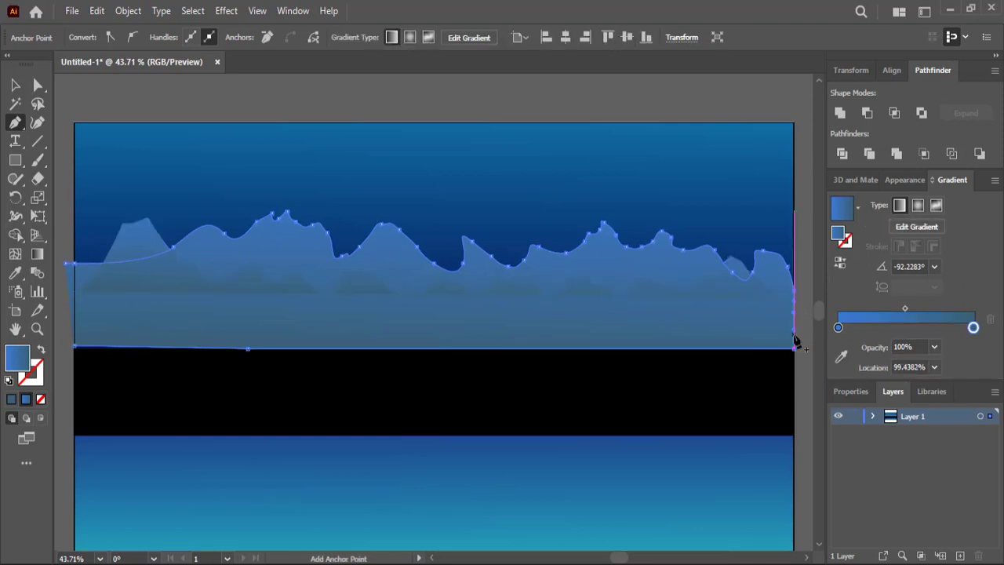
pyautogui.click(794, 334)
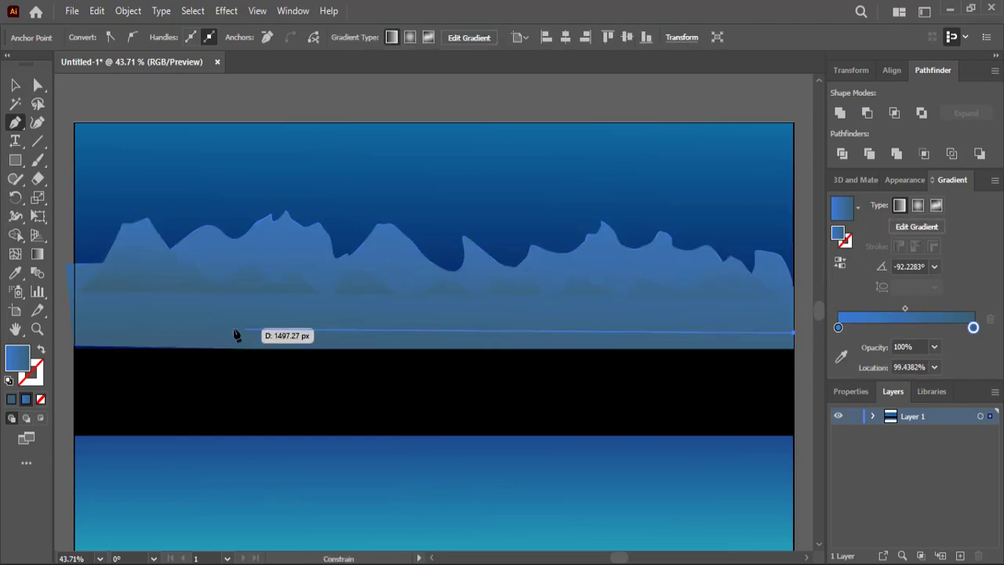
pyautogui.click(76, 335)
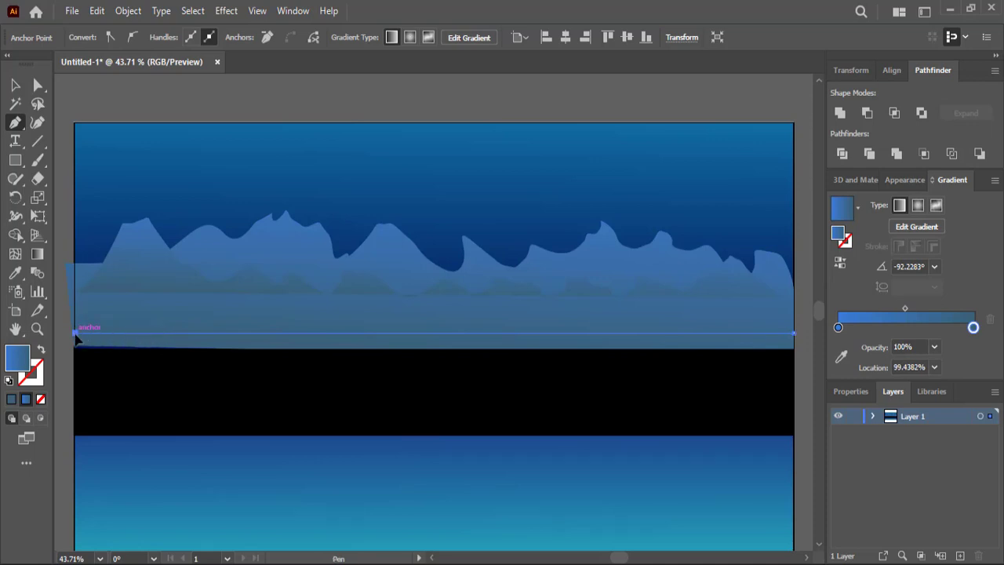
pyautogui.click(77, 293)
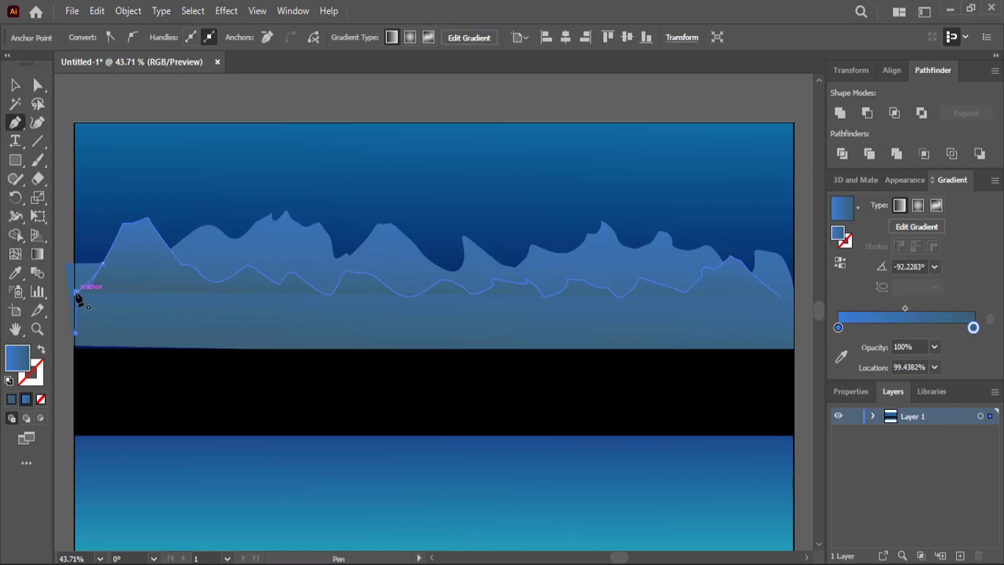
pyautogui.click(15, 86)
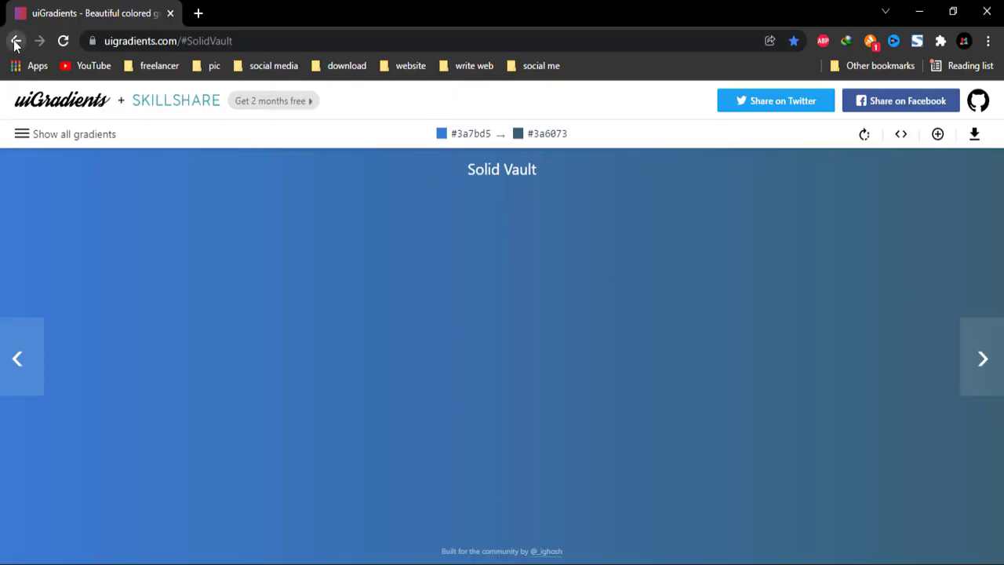
# Step: Find the Nighthawk gradient on uiGradients and copy its first colour code, #2980b9
pyautogui.click(15, 41)
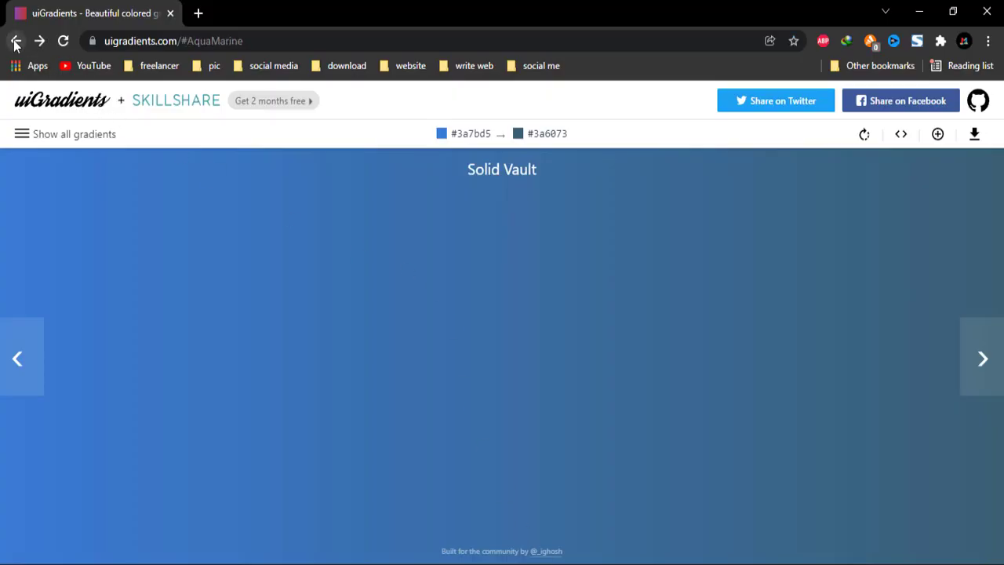
pyautogui.click(22, 133)
pyautogui.scroll(-1, 332, 218)
pyautogui.scroll(-3, 333, 219)
pyautogui.scroll(-1, 334, 219)
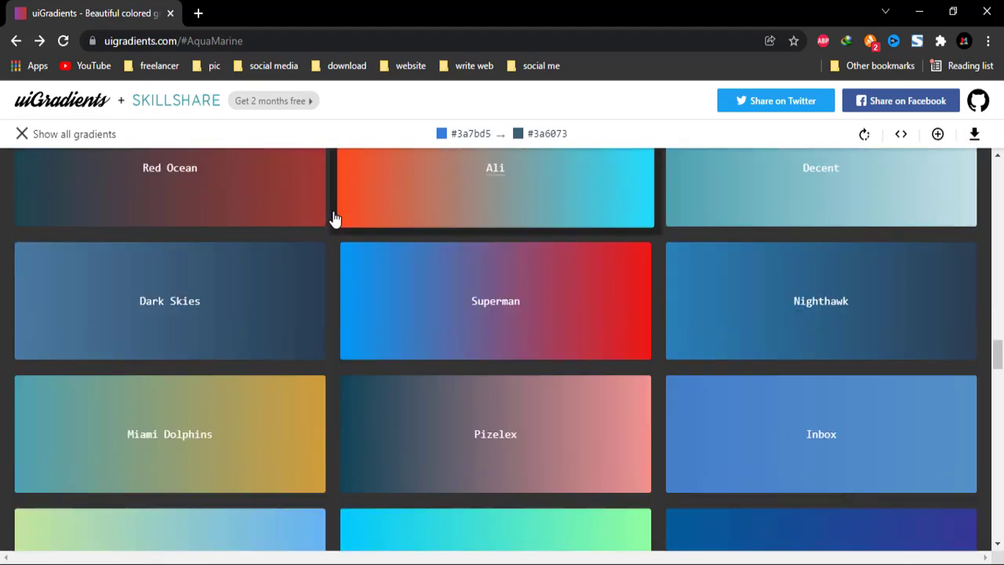
pyautogui.click(730, 278)
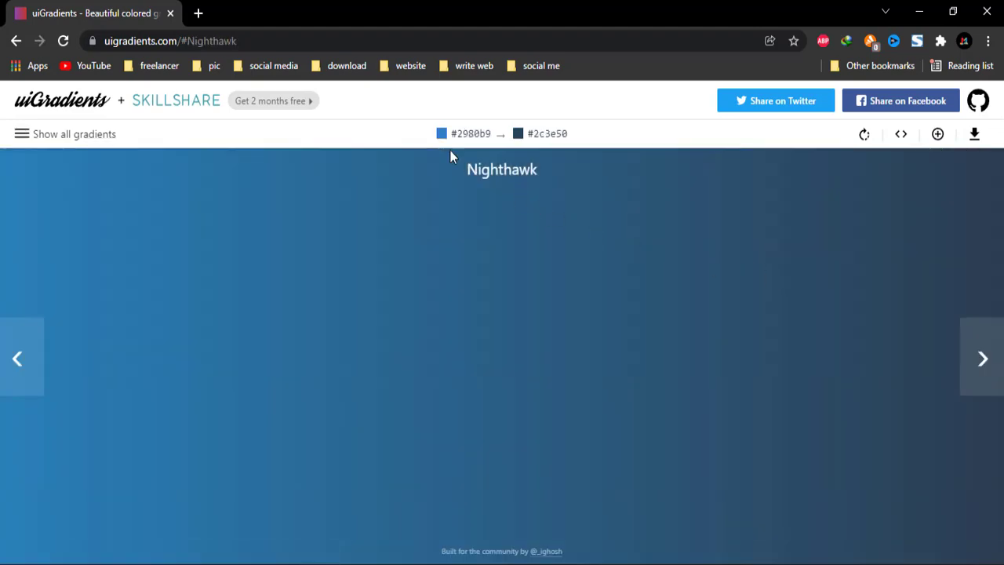
pyautogui.click(481, 132)
# Step: Set the left gradient stop to the pasted Nighthawk colour #2980b9
pyautogui.hotkey('alt', 'Tab')
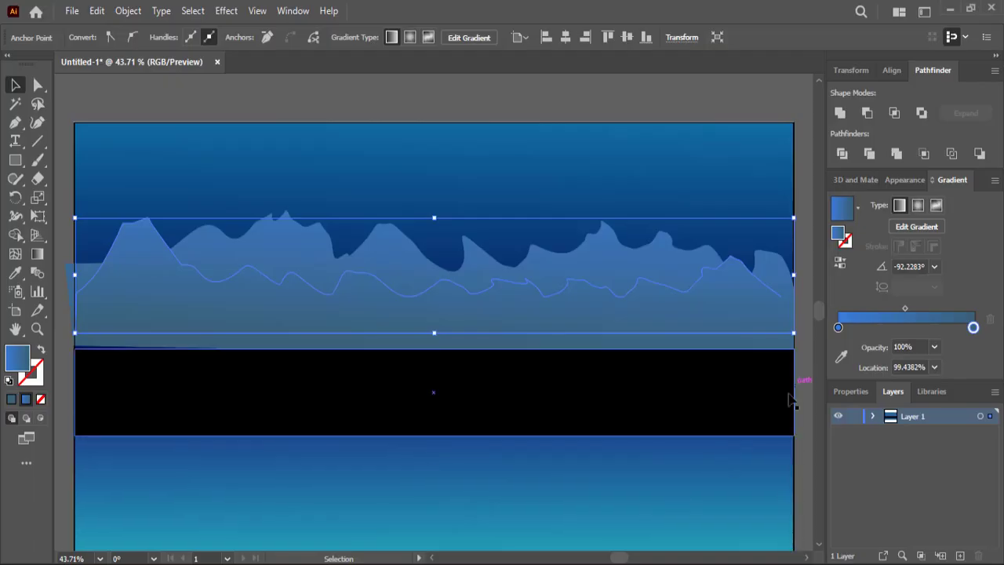
pyautogui.doubleClick(838, 327)
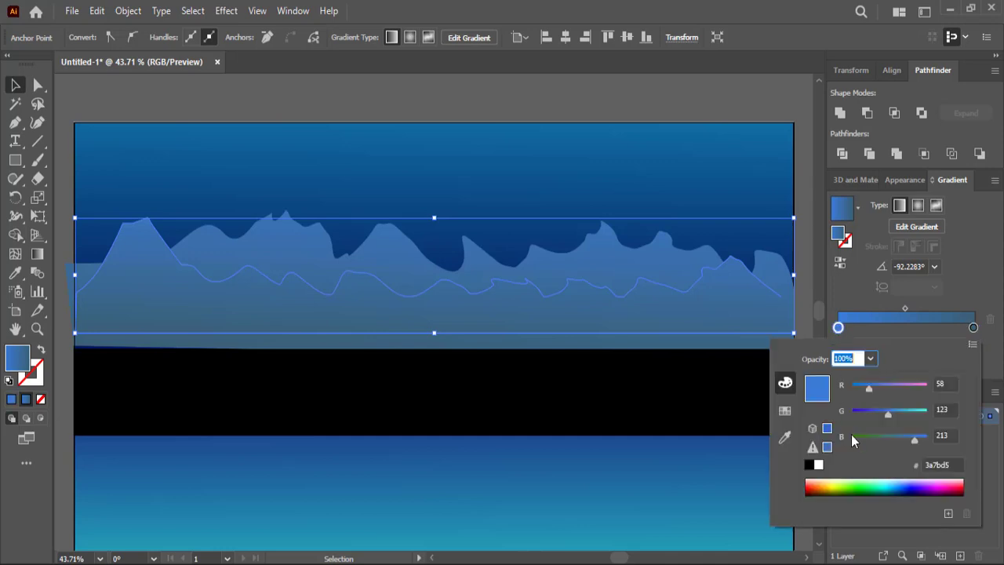
pyautogui.click(952, 464)
pyautogui.rightClick(951, 465)
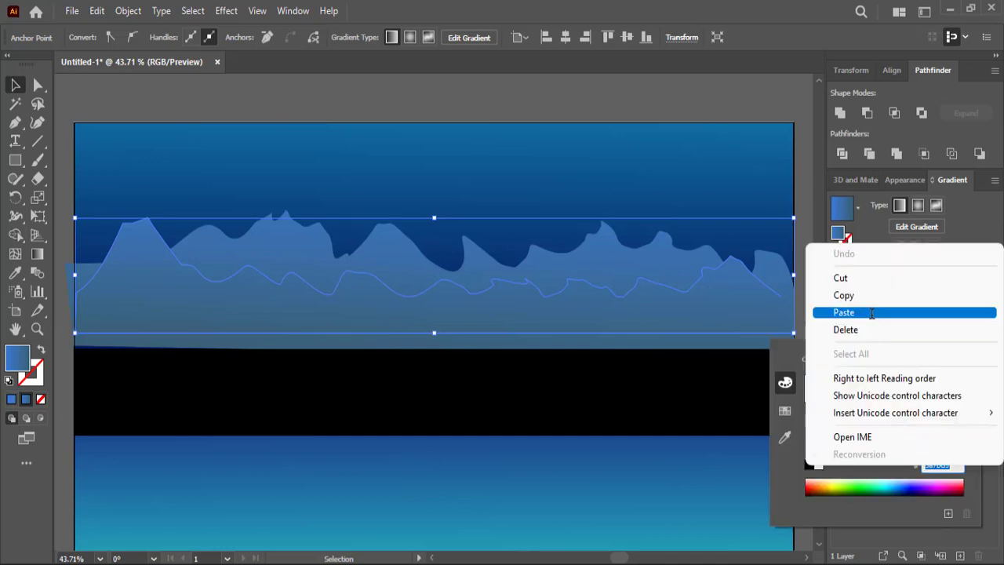
pyautogui.click(872, 313)
pyautogui.press('Return')
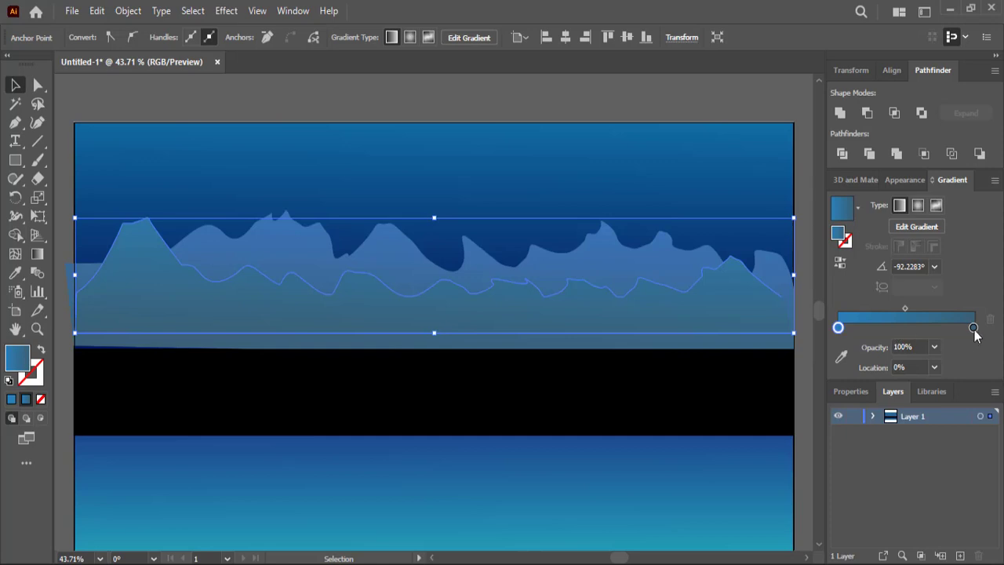
# Step: Replace the right stop's 3a6073 with the second Nighthawk colour, #2c3e50
pyautogui.doubleClick(974, 328)
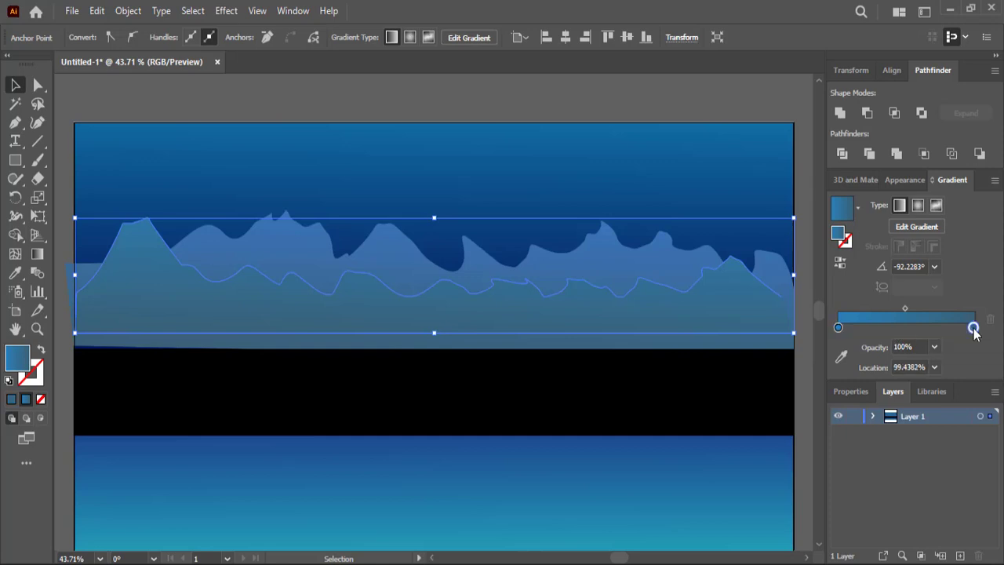
pyautogui.click(926, 464)
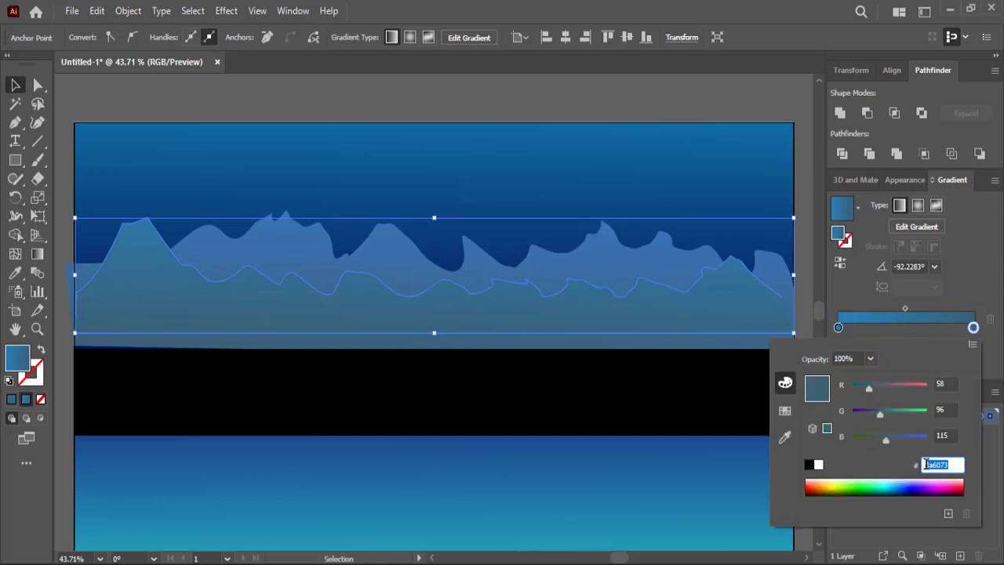
pyautogui.rightClick(947, 466)
pyautogui.click(897, 320)
pyautogui.press('Return')
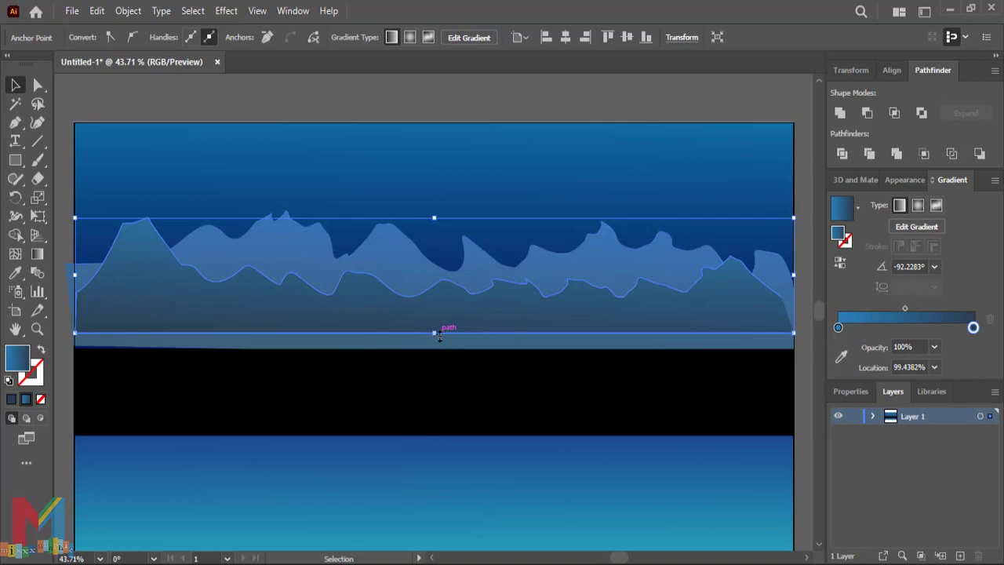
# Step: Stretch the dark ridge down to the black band, past both canvas edges, and raise its top
pyautogui.moveTo(434, 333); pyautogui.dragTo(435, 348)
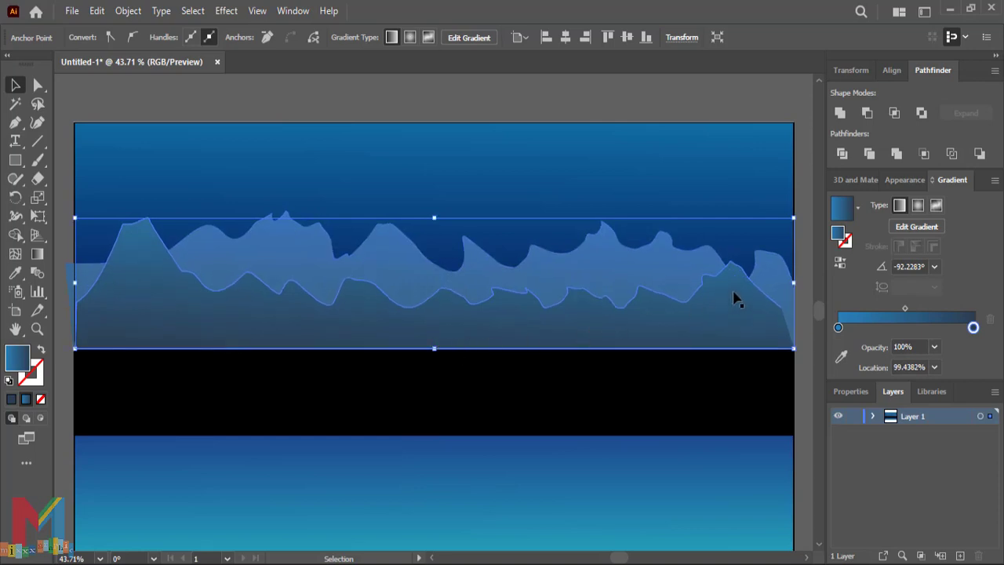
pyautogui.moveTo(794, 282); pyautogui.dragTo(811, 289)
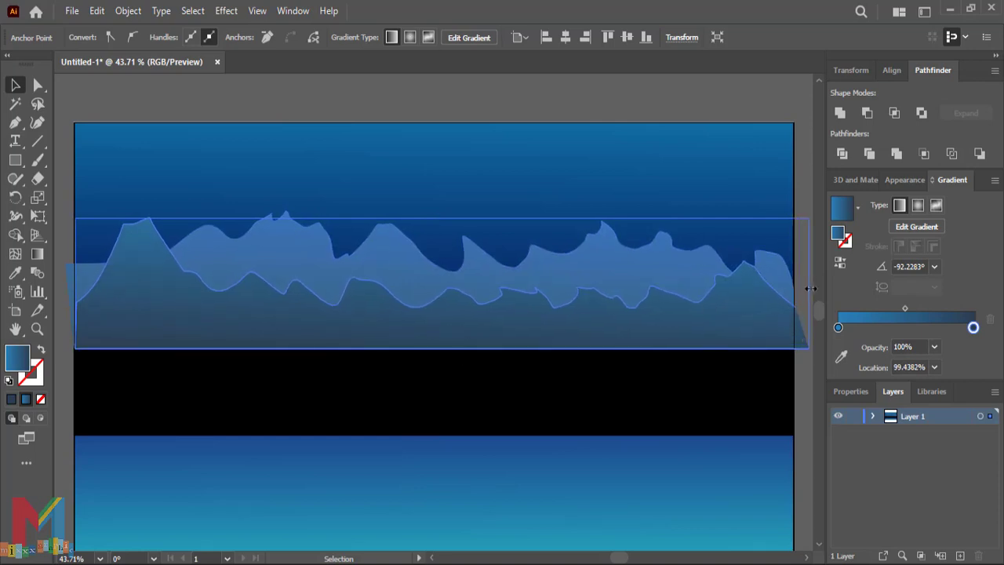
pyautogui.scroll(1, 294, 355)
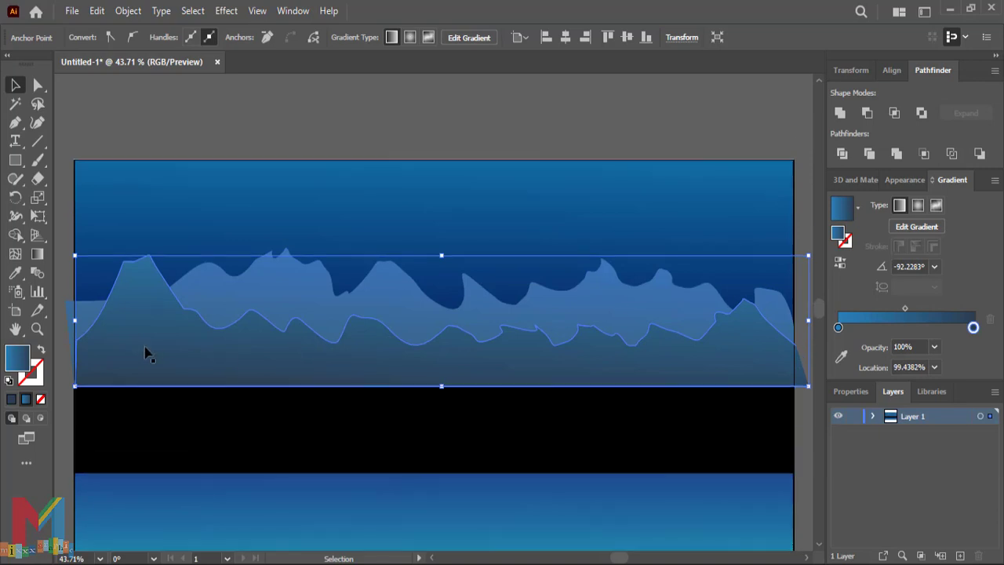
pyautogui.moveTo(75, 320); pyautogui.dragTo(104, 328)
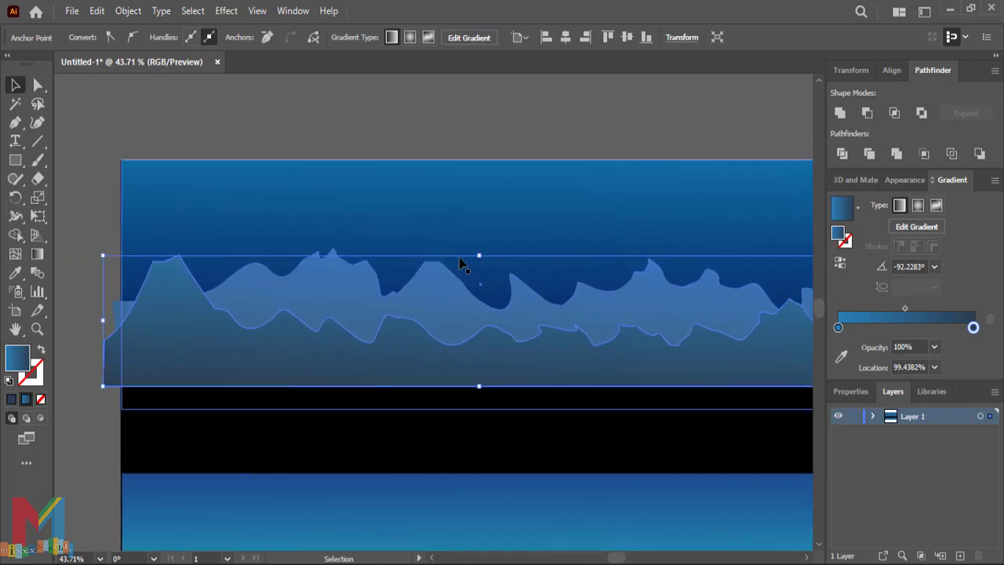
pyautogui.moveTo(480, 254); pyautogui.dragTo(479, 240)
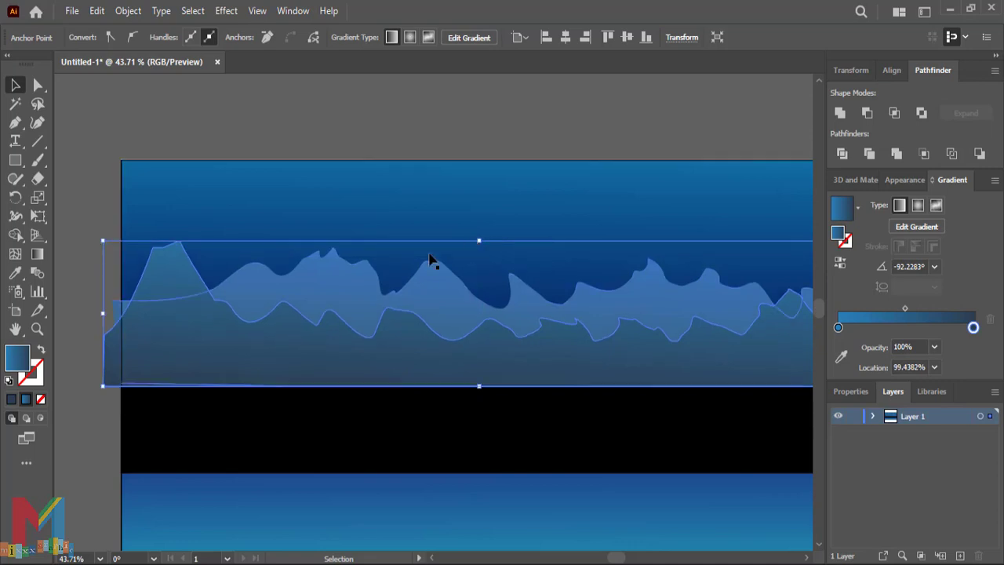
pyautogui.click(78, 281)
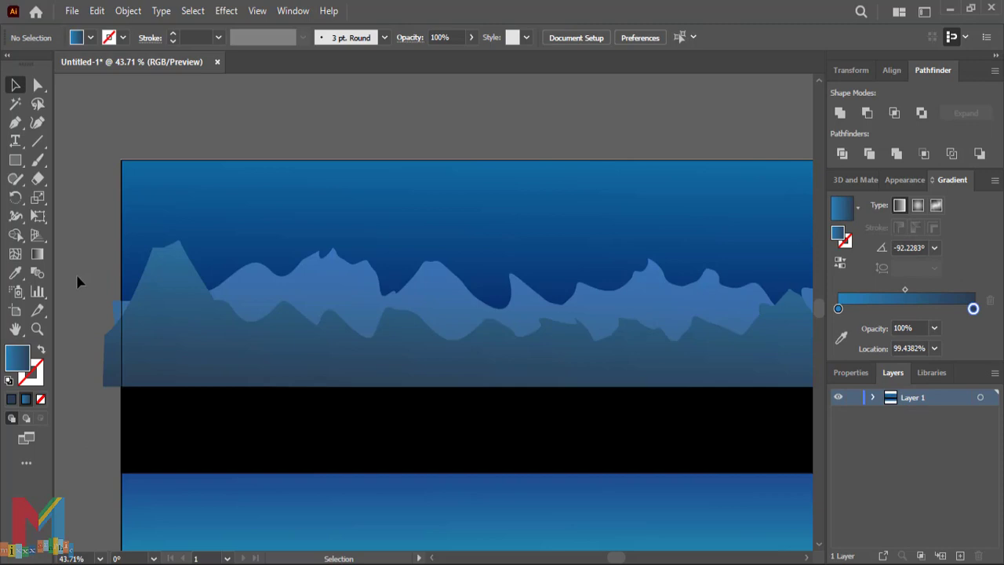
# Step: Raise the top of the lighter back mountain range to make it taller
pyautogui.click(459, 277)
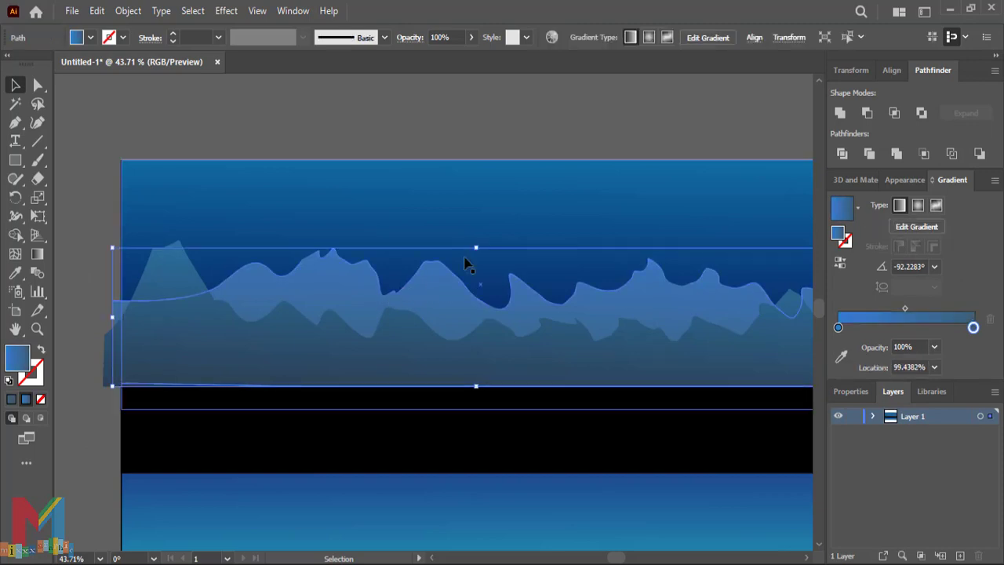
pyautogui.moveTo(477, 248); pyautogui.dragTo(477, 222)
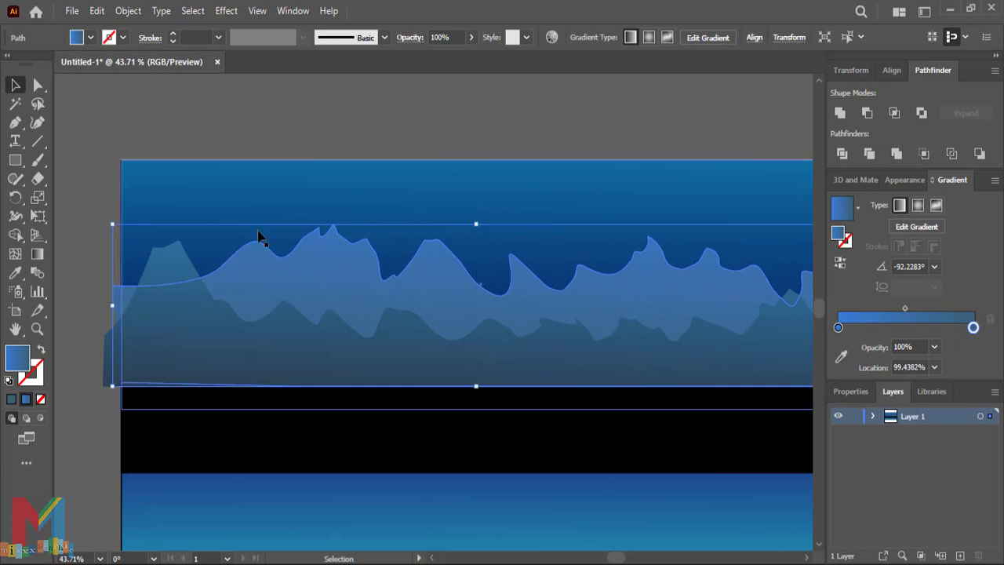
pyautogui.click(91, 189)
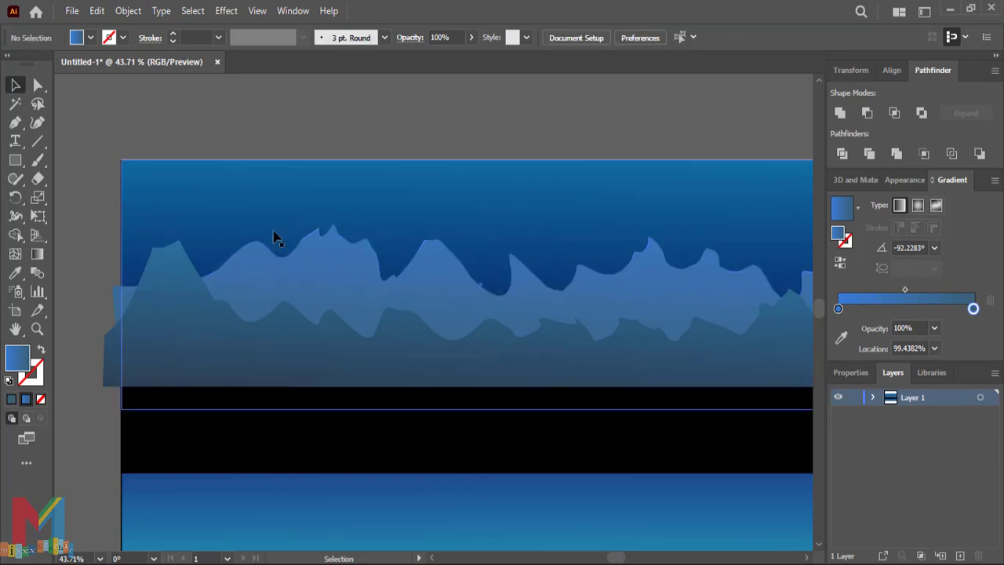
pyautogui.scroll(-2, 274, 232)
pyautogui.hscroll(2, 279, 220)
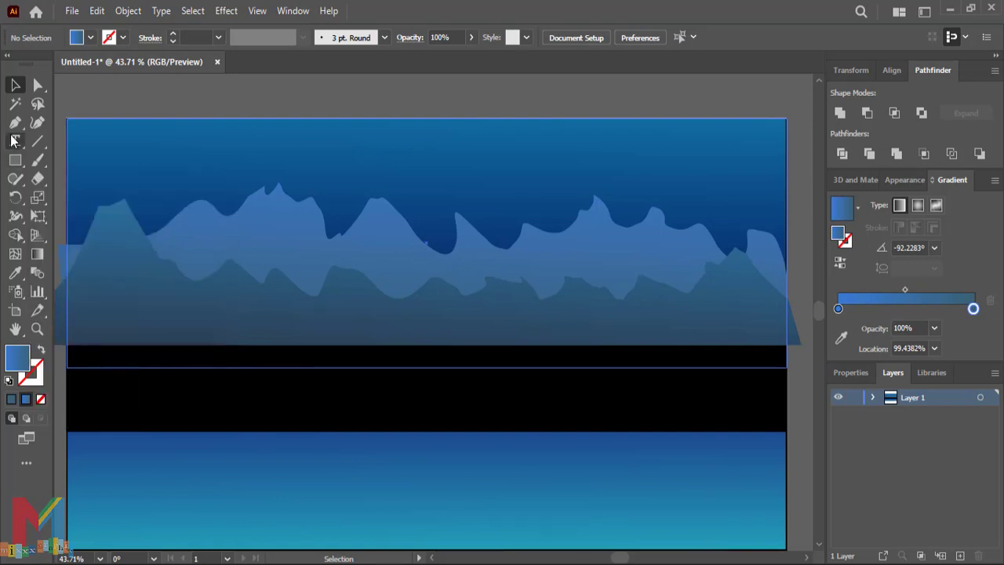
# Step: Pen-draw a third, lower ridge closed at the artboard's bottom corners, then squash it vertically
pyautogui.click(16, 126)
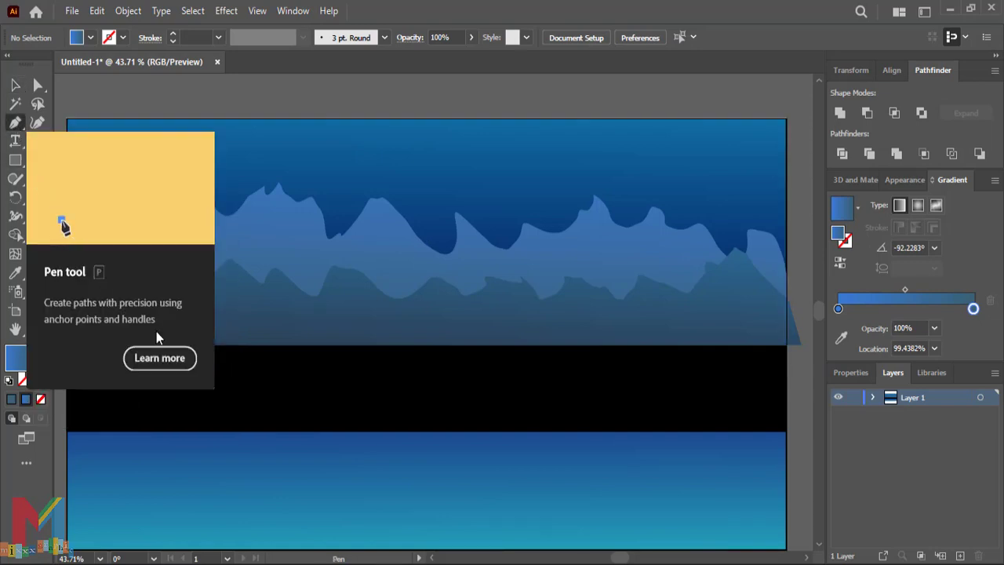
pyautogui.click(68, 344)
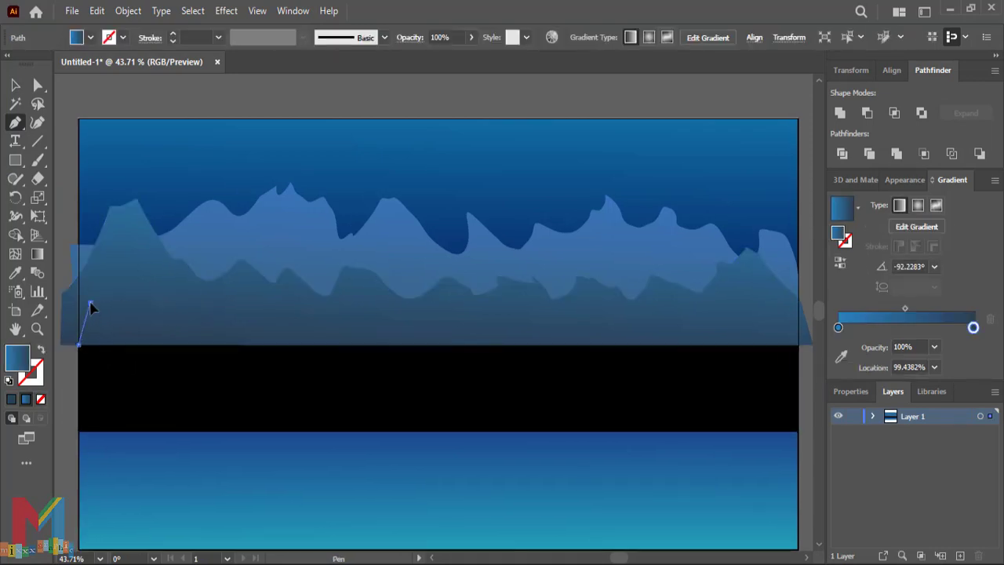
pyautogui.click(116, 300)
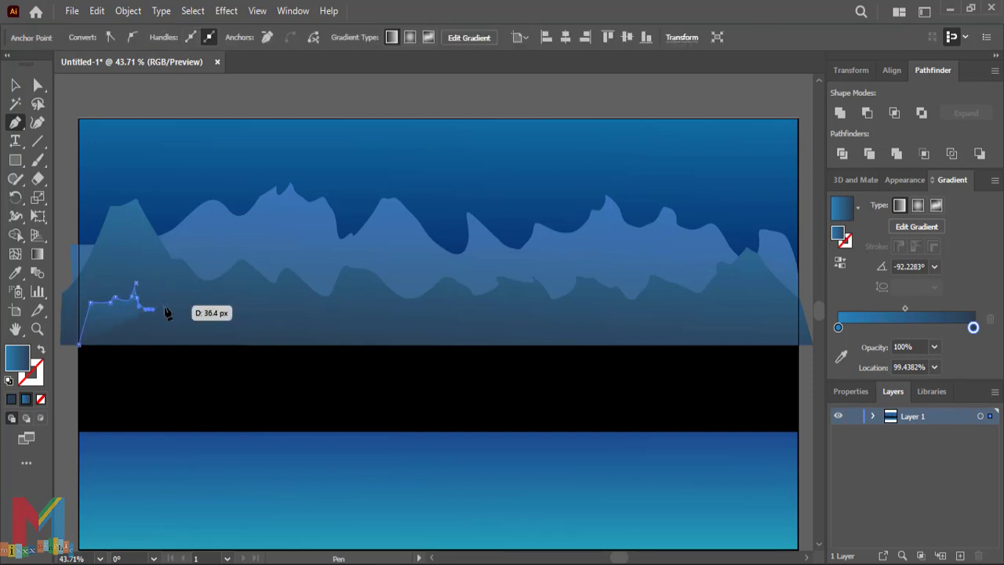
pyautogui.moveTo(221, 293); pyautogui.dragTo(232, 302)
pyautogui.click(249, 310)
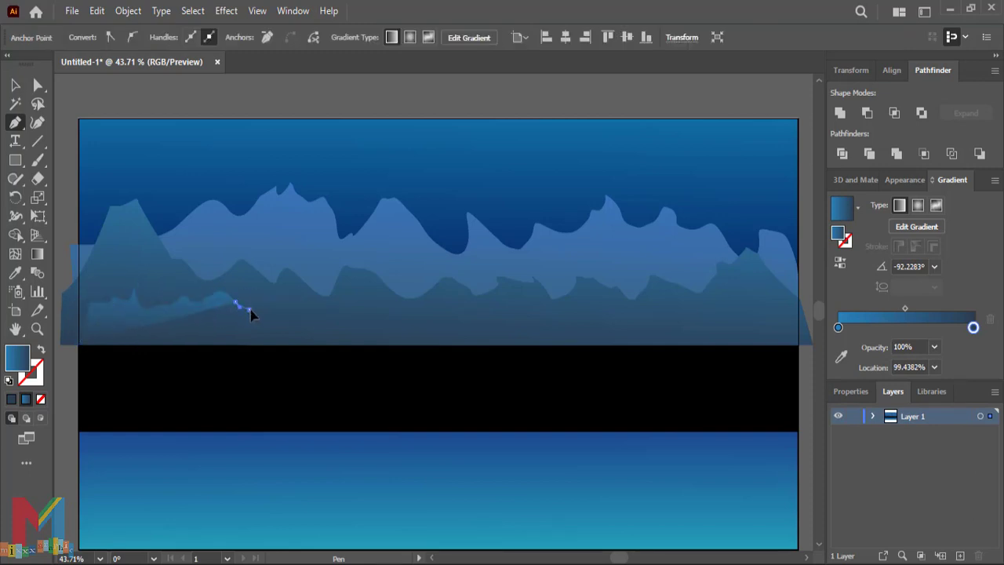
pyautogui.click(281, 312)
pyautogui.moveTo(303, 317); pyautogui.dragTo(322, 330)
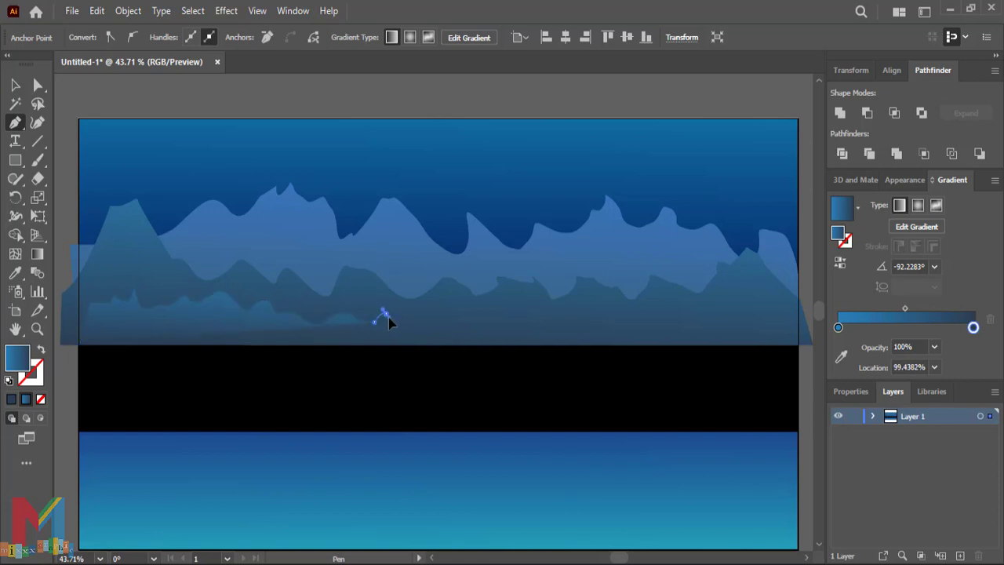
pyautogui.click(451, 317)
pyautogui.click(469, 317)
pyautogui.click(520, 315)
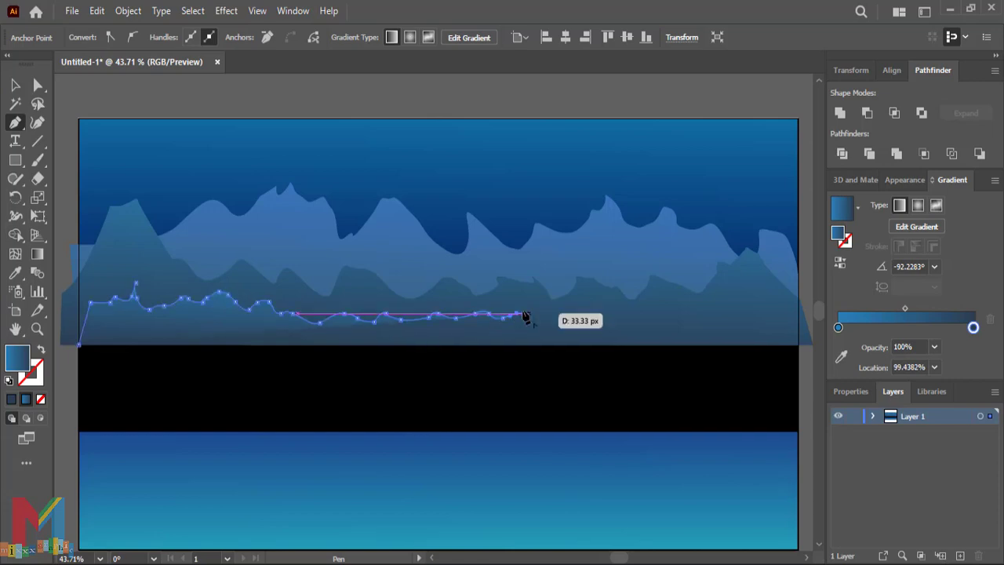
pyautogui.click(561, 324)
pyautogui.click(619, 330)
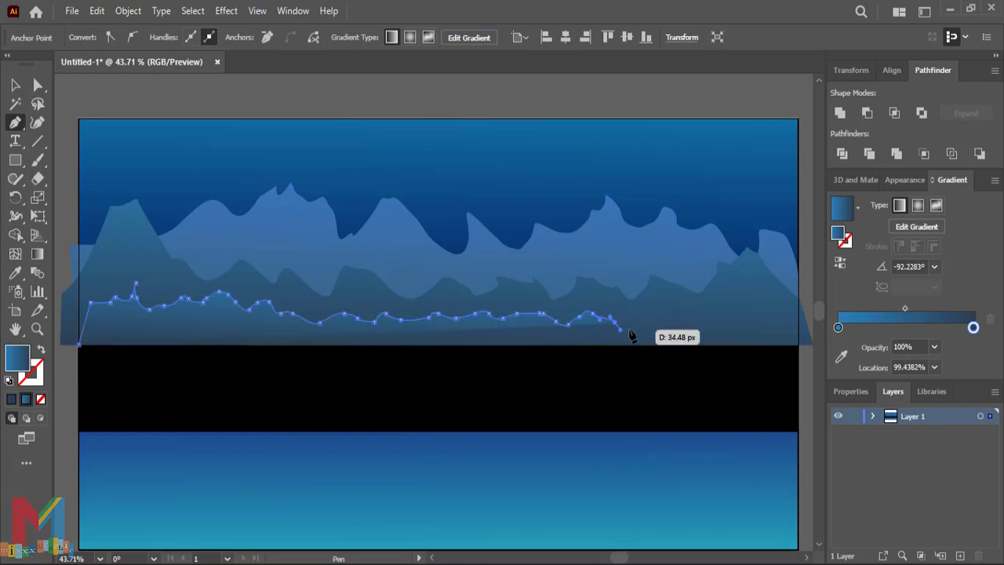
pyautogui.click(661, 316)
pyautogui.click(706, 323)
pyautogui.click(741, 318)
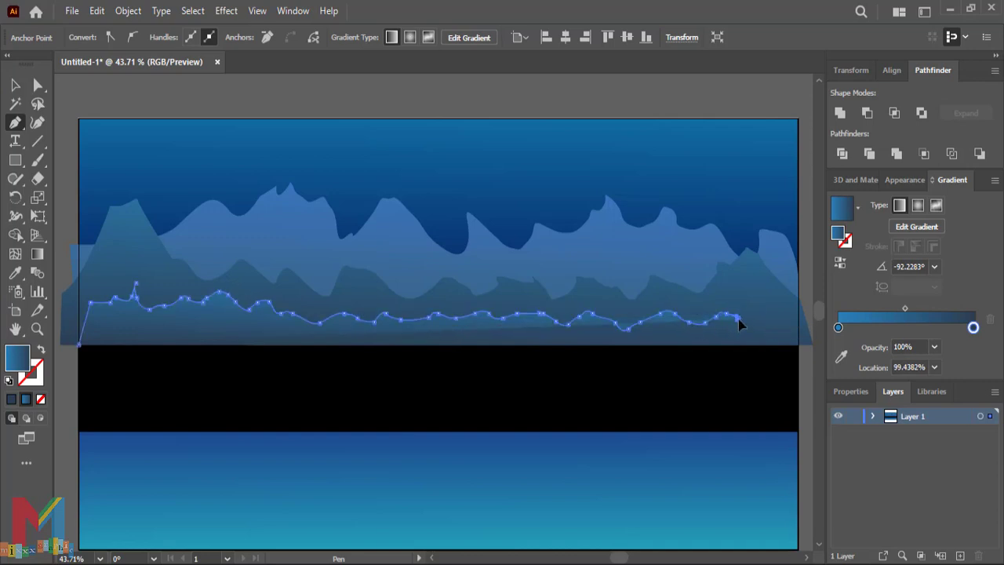
pyautogui.click(773, 322)
pyautogui.click(798, 343)
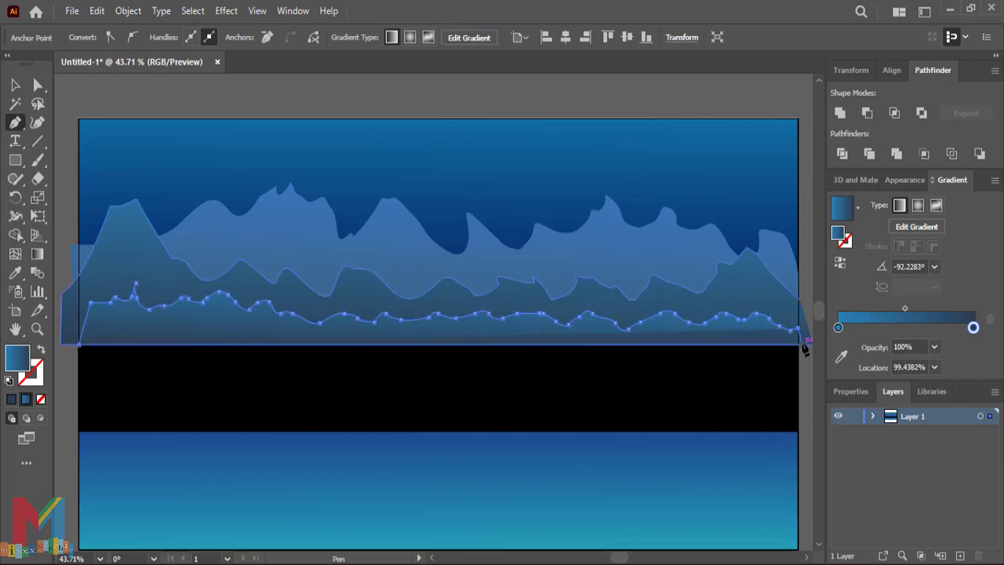
pyautogui.click(799, 345)
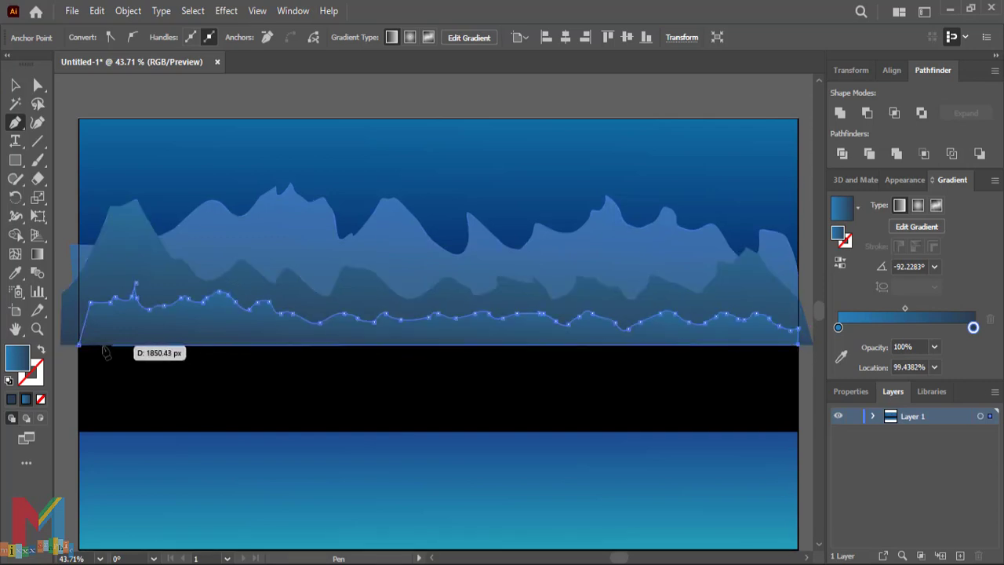
pyautogui.click(79, 345)
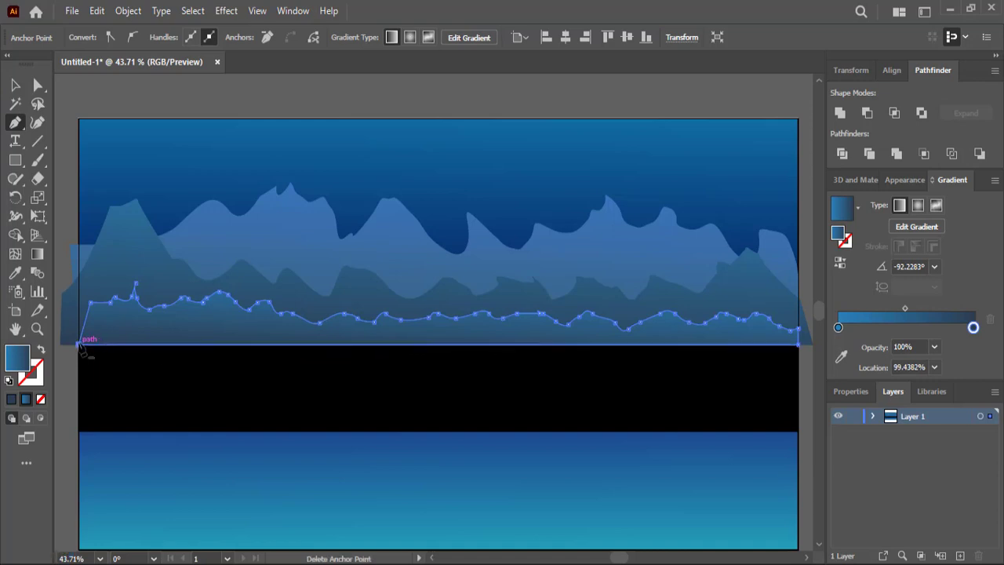
pyautogui.click(15, 84)
pyautogui.moveTo(432, 208); pyautogui.dragTo(432, 219)
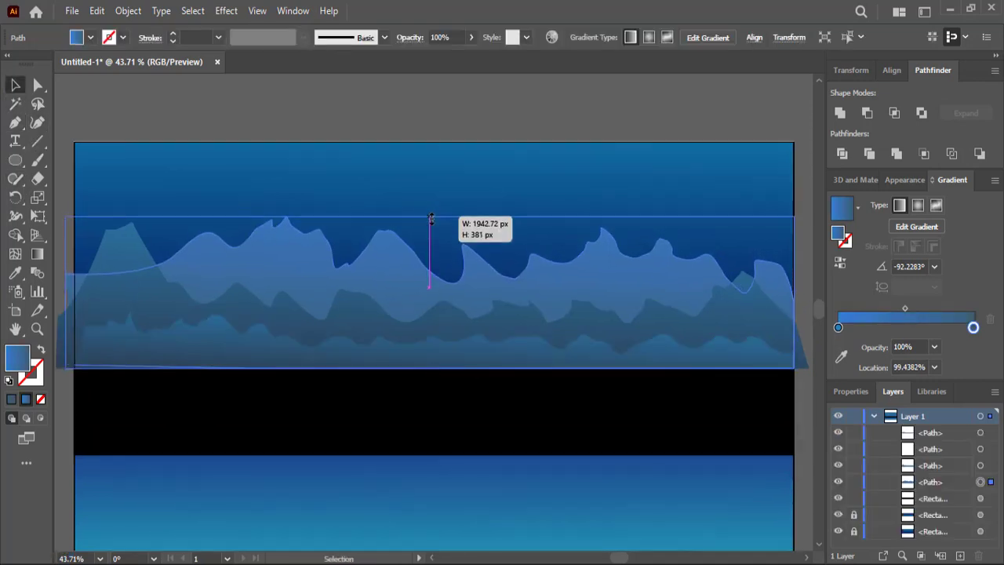
pyautogui.click(460, 118)
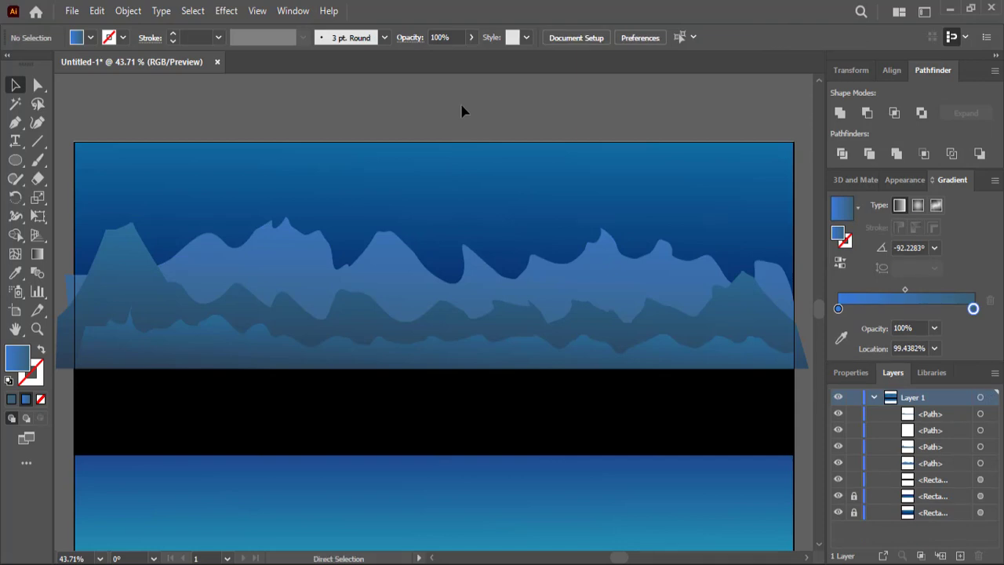
# Step: Set the fill colour to black from the Swatches dropdown
pyautogui.hotkey('ctrl', '=')
pyautogui.hotkey('ctrl', '=')
pyautogui.moveTo(384, 270)
pyautogui.mouseDown()
pyautogui.moveTo(425, 237)
pyautogui.moveTo(516, 229)
pyautogui.moveTo(573, 239)
pyautogui.mouseUp()
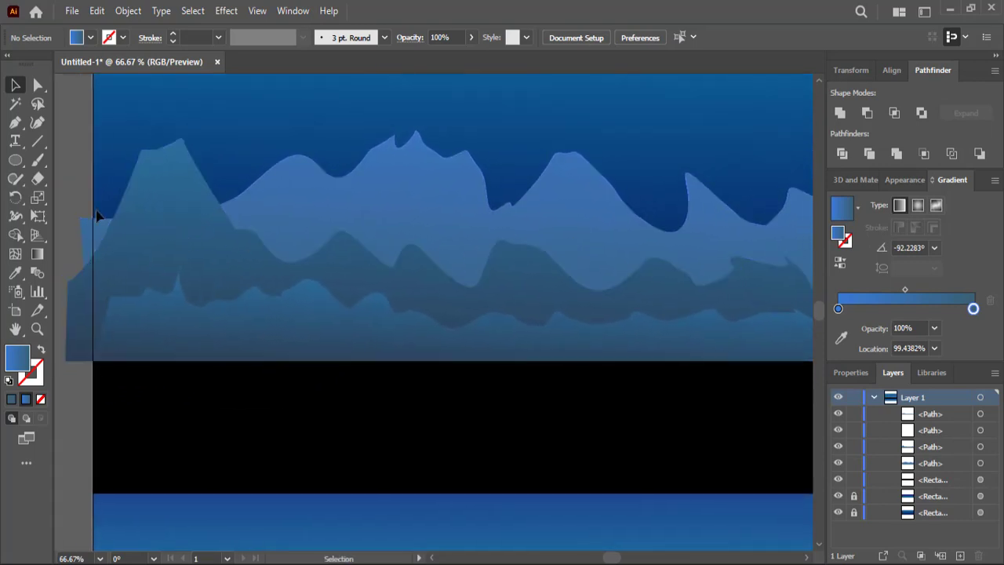
pyautogui.click(15, 122)
pyautogui.click(90, 37)
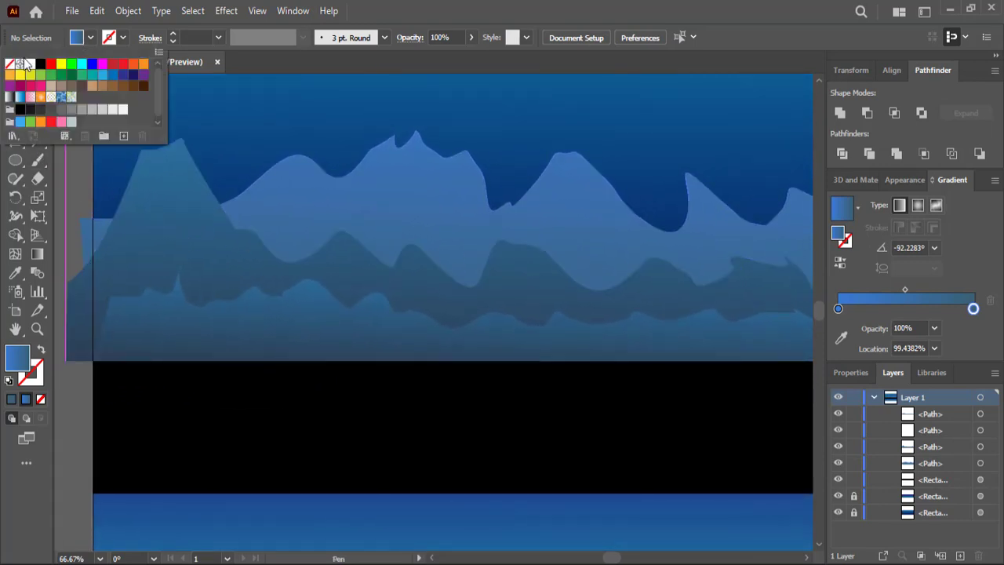
pyautogui.click(40, 64)
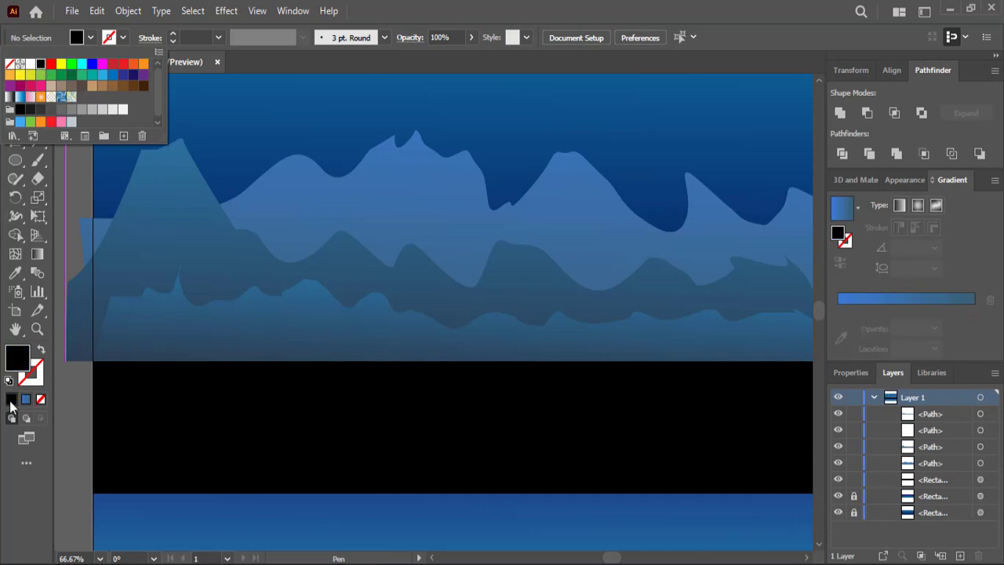
# Step: Trace small jagged grass peaks along the black band's top edge across the left half
pyautogui.click(99, 365)
pyautogui.click(115, 361)
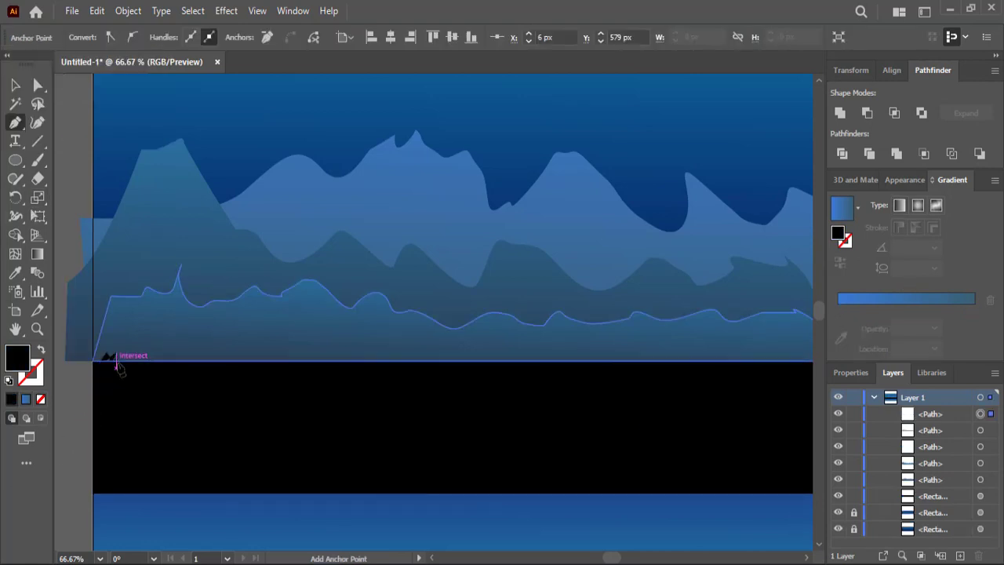
pyautogui.click(129, 361)
pyautogui.click(135, 354)
pyautogui.click(141, 361)
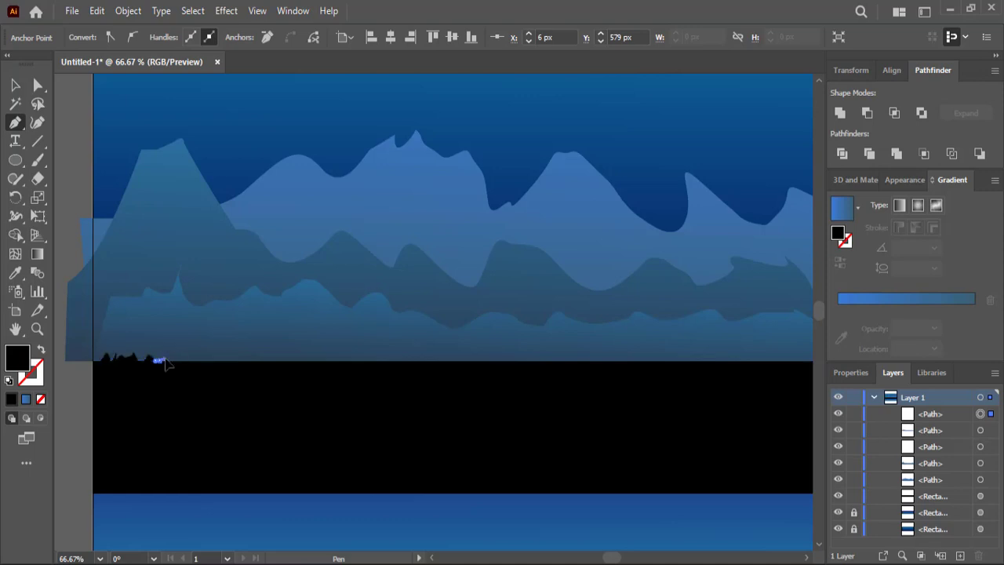
pyautogui.click(207, 361)
pyautogui.click(213, 353)
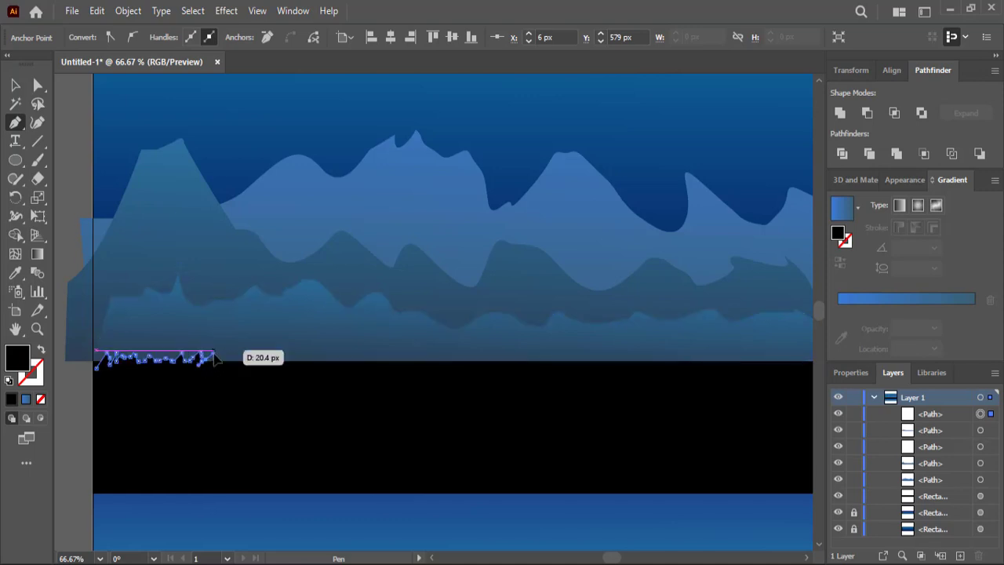
pyautogui.click(234, 354)
pyautogui.click(240, 361)
pyautogui.click(246, 354)
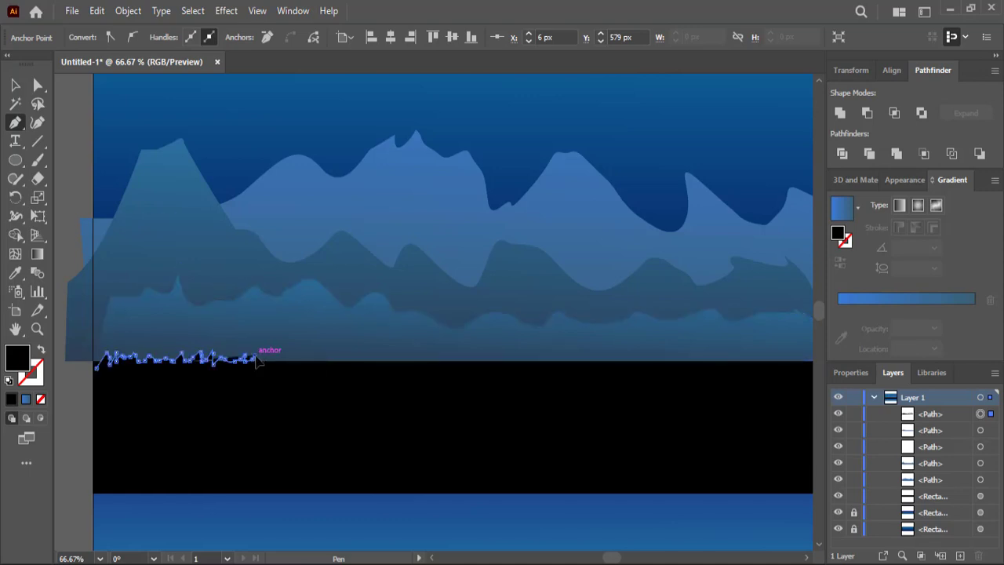
pyautogui.click(262, 360)
pyautogui.click(284, 354)
pyautogui.click(290, 361)
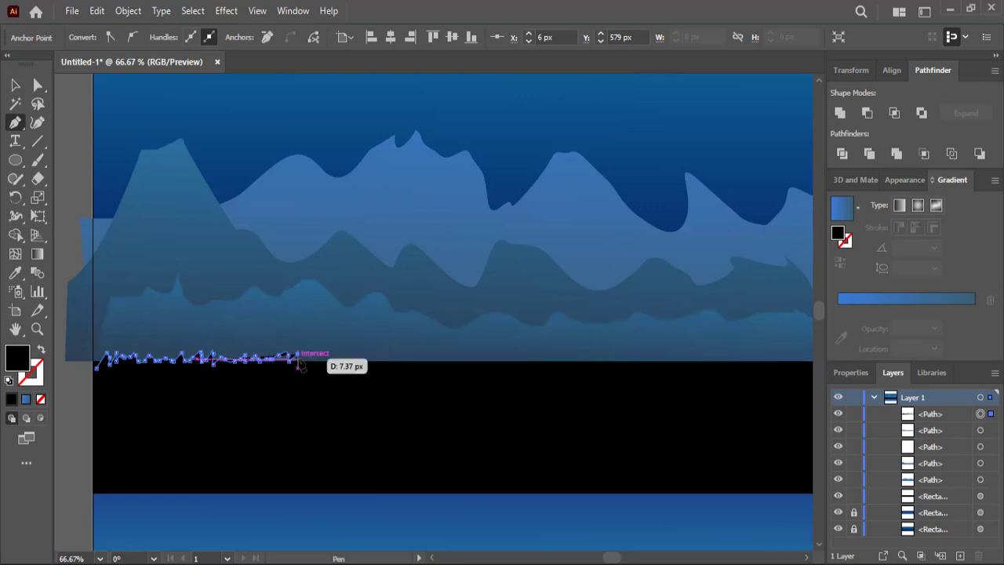
pyautogui.click(319, 361)
pyautogui.click(330, 354)
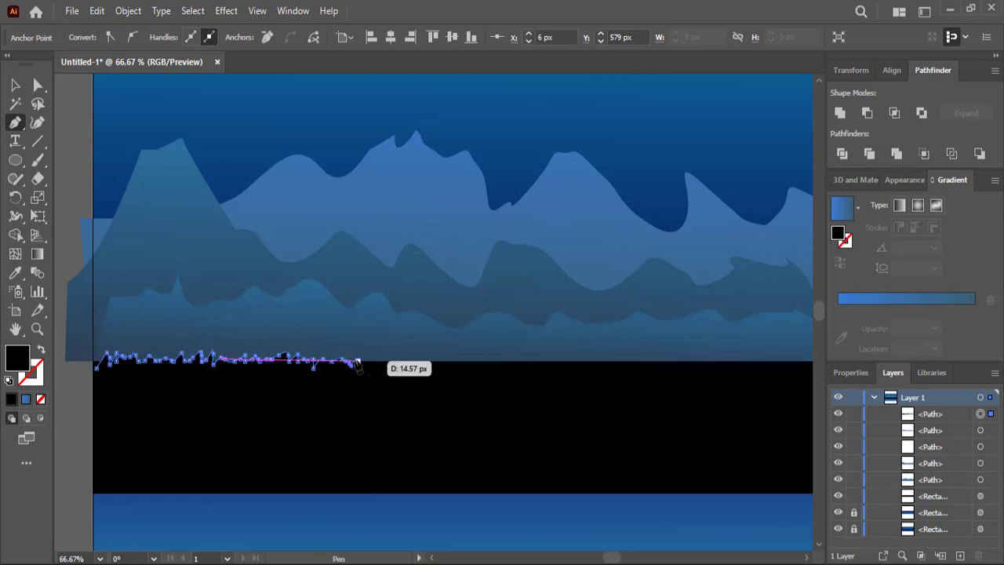
pyautogui.click(358, 361)
pyautogui.click(373, 360)
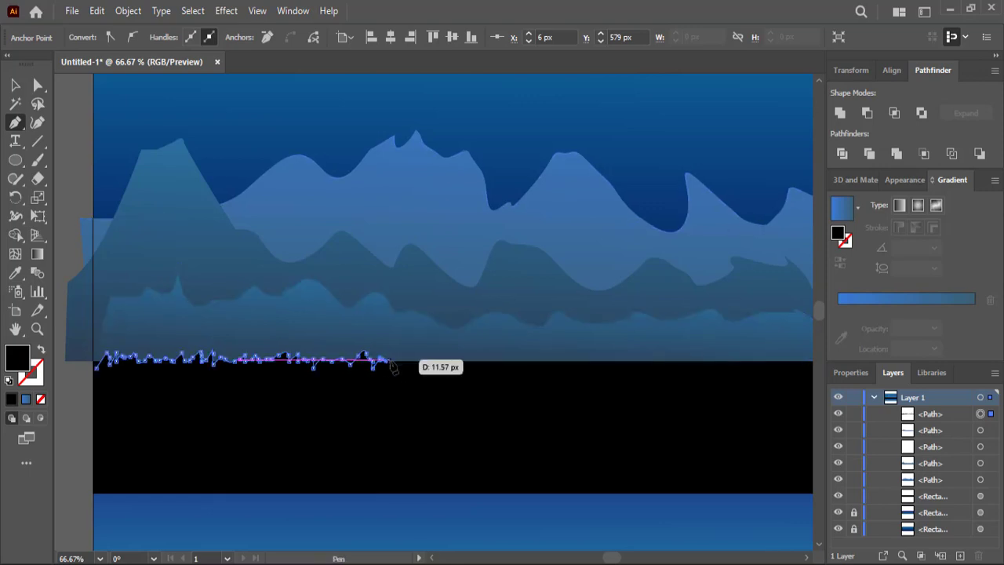
pyautogui.click(399, 361)
pyautogui.click(408, 360)
pyautogui.click(433, 354)
pyautogui.click(444, 361)
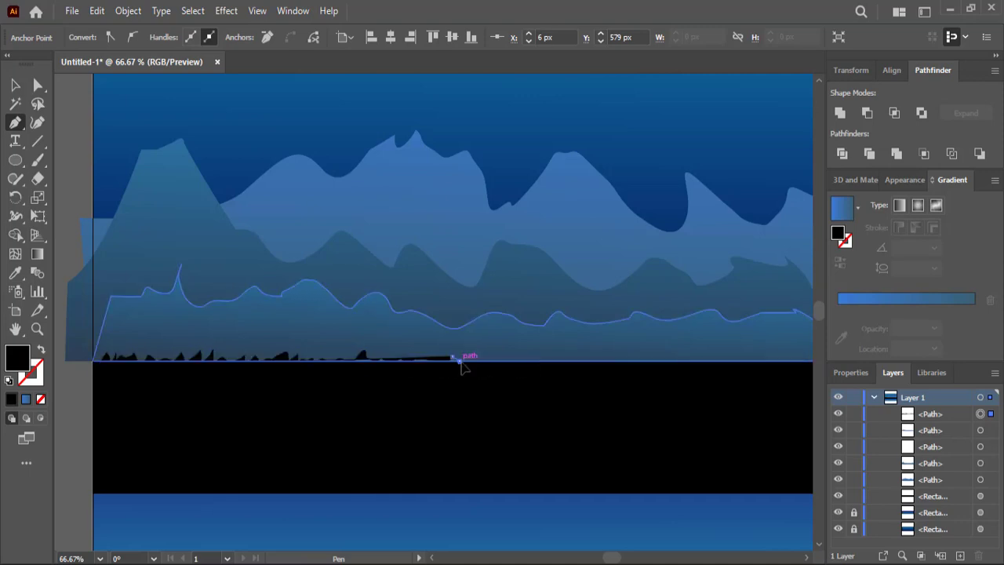
pyautogui.click(469, 361)
pyautogui.click(481, 355)
pyautogui.click(511, 361)
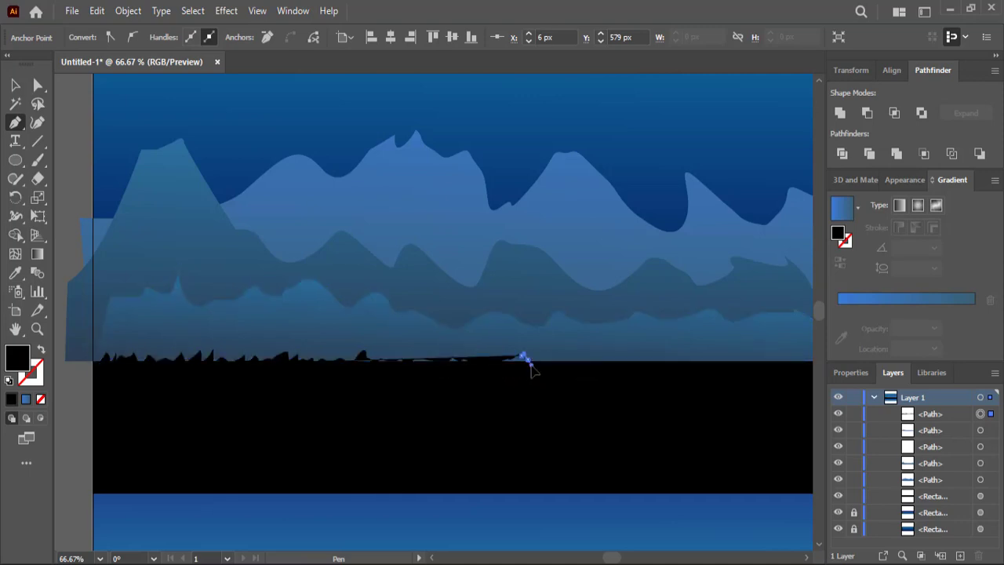
pyautogui.click(537, 360)
pyautogui.click(549, 357)
pyautogui.click(574, 357)
pyautogui.click(587, 361)
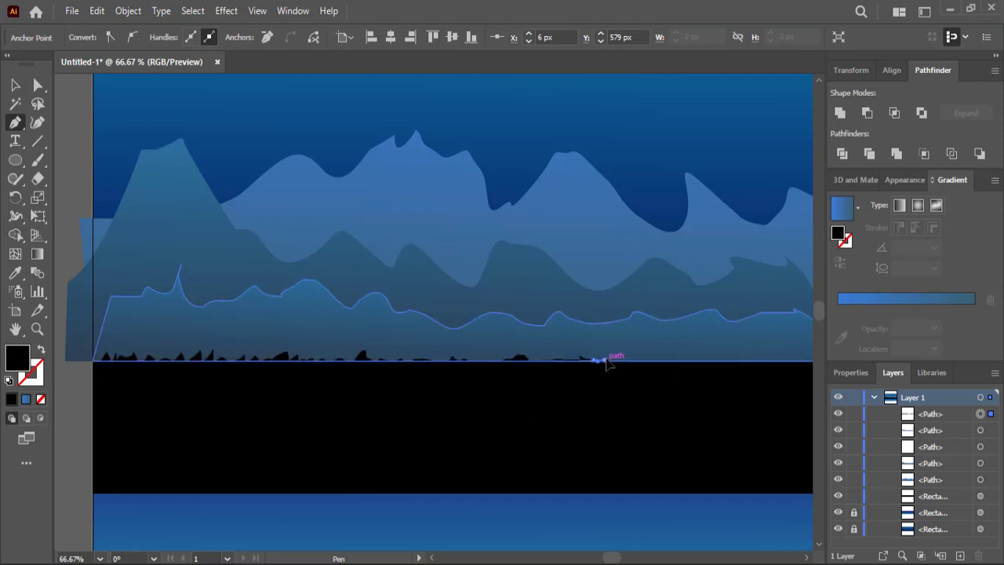
# Step: Continue the grass peaks to the artboard's right side, undoing two misplaced points
pyautogui.moveTo(606, 363); pyautogui.dragTo(405, 376)
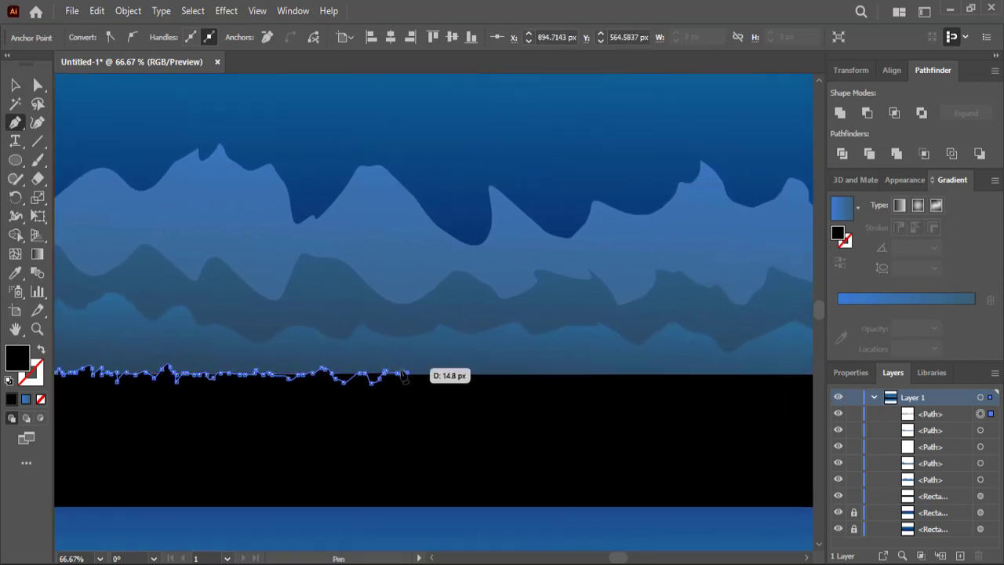
pyautogui.click(427, 372)
pyautogui.click(438, 369)
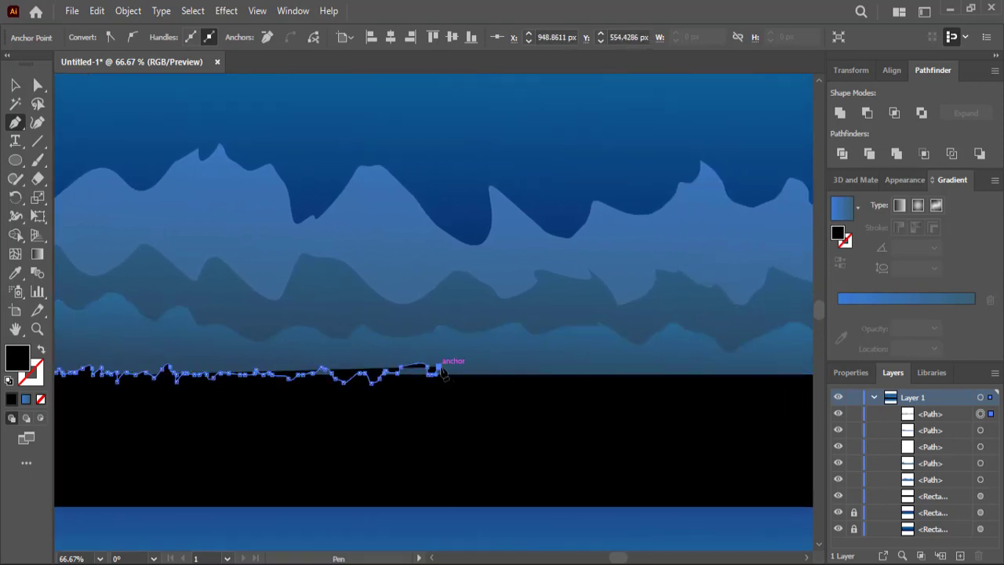
pyautogui.hotkey('ctrl', 'z')
pyautogui.hotkey('ctrl', 'z')
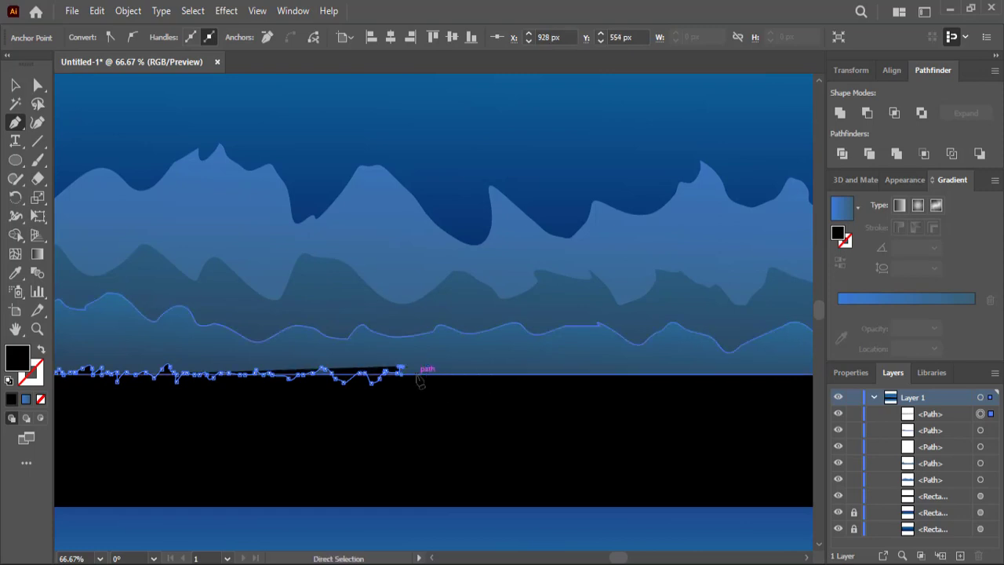
pyautogui.keyDown('ctrl'); pyautogui.click(419, 378); pyautogui.keyUp('ctrl')
pyautogui.click(460, 375)
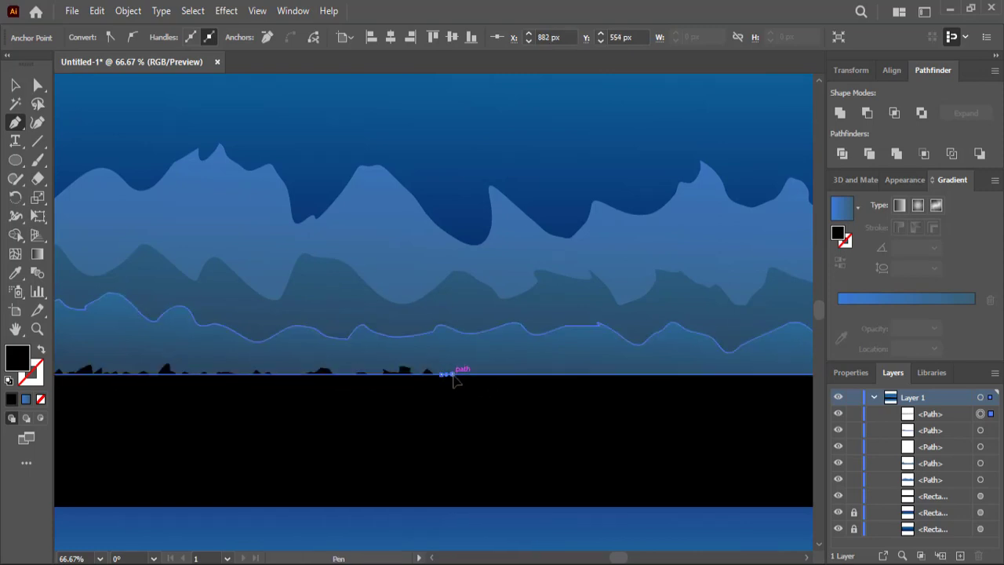
pyautogui.click(497, 375)
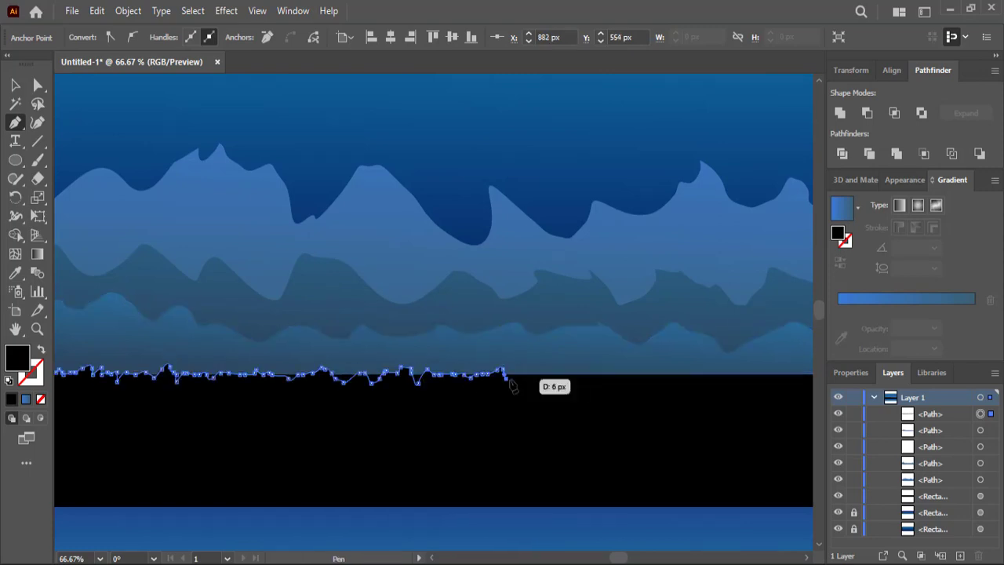
pyautogui.click(559, 375)
pyautogui.click(594, 376)
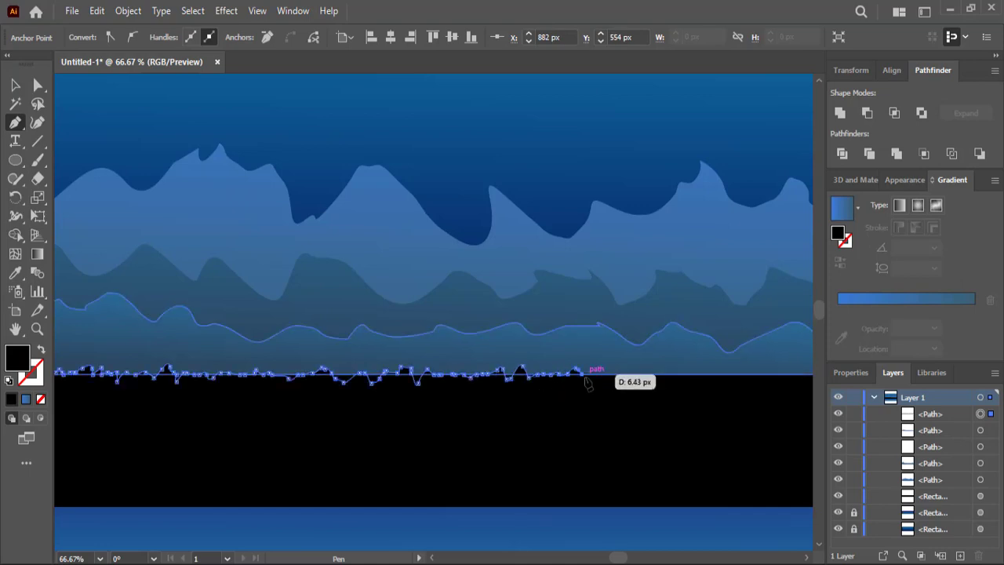
pyautogui.click(616, 375)
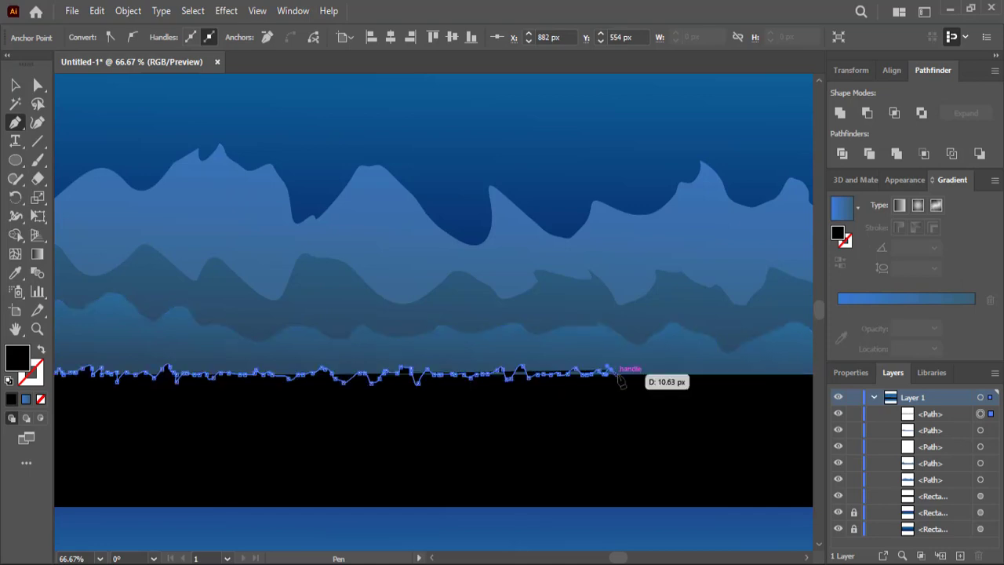
pyautogui.click(665, 374)
pyautogui.click(723, 374)
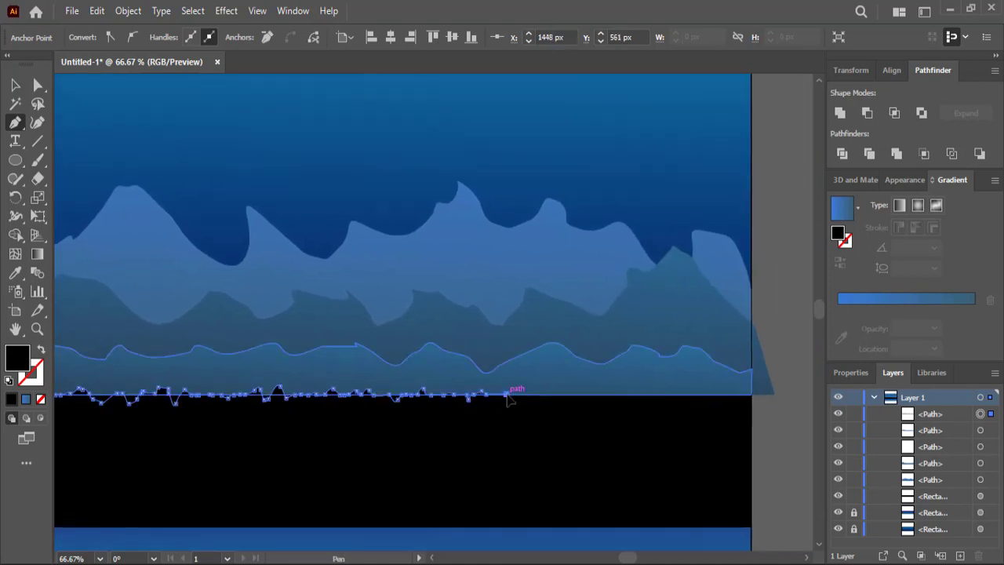
pyautogui.click(579, 394)
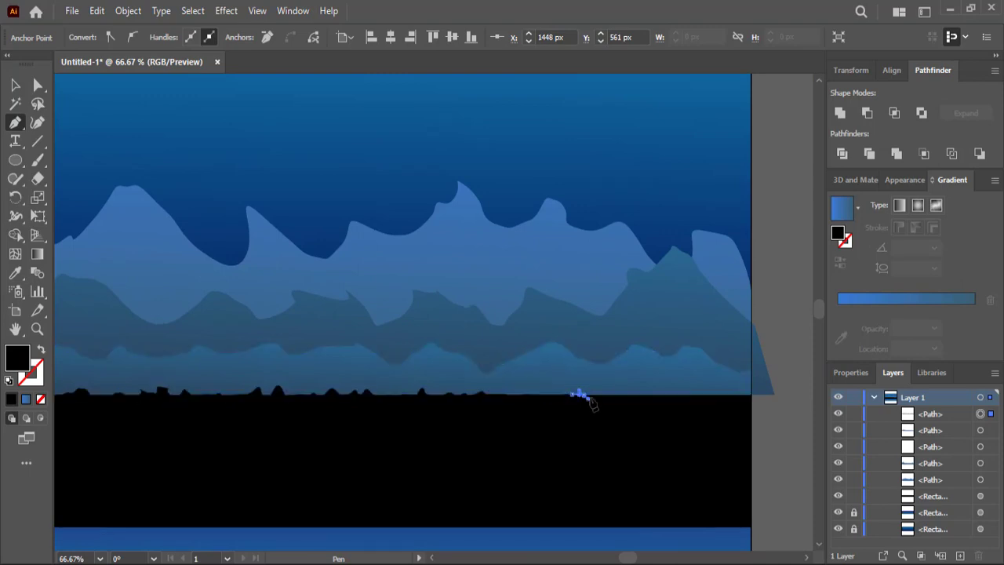
pyautogui.click(644, 396)
pyautogui.click(723, 395)
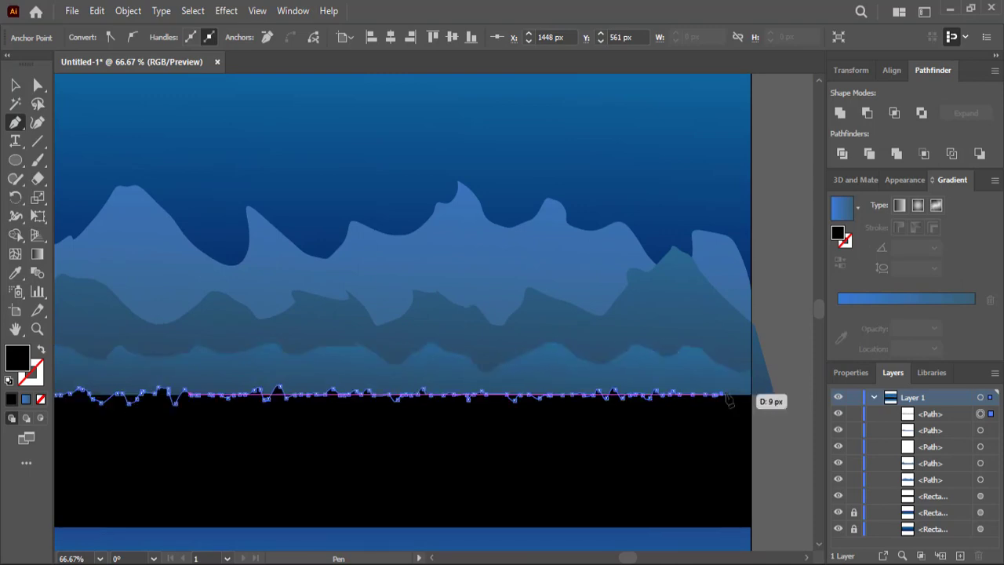
pyautogui.click(745, 397)
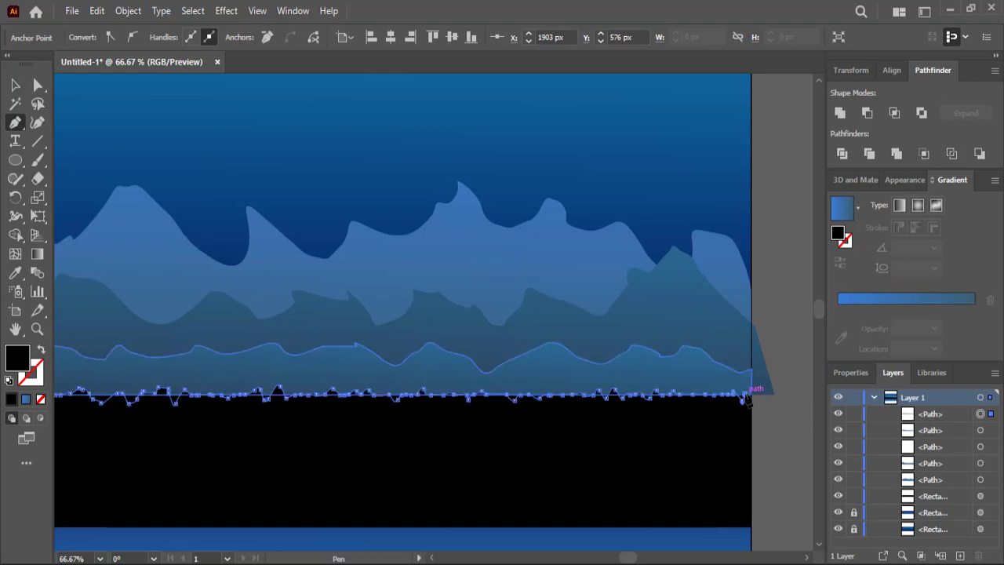
# Step: Bring the grass outline below the ground edge and close it at its left starting point
pyautogui.click(742, 423)
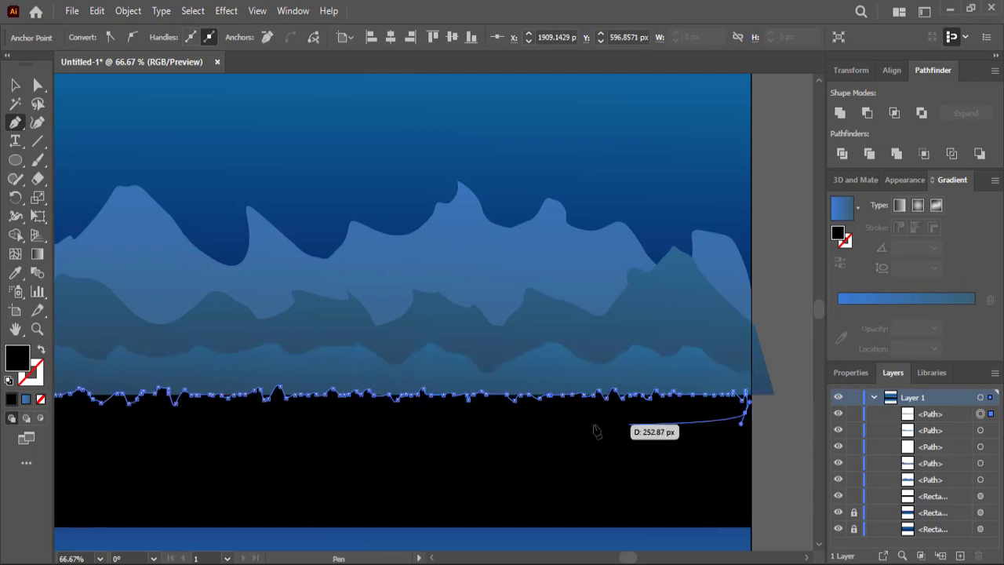
pyautogui.hotkey('ctrl', '+')
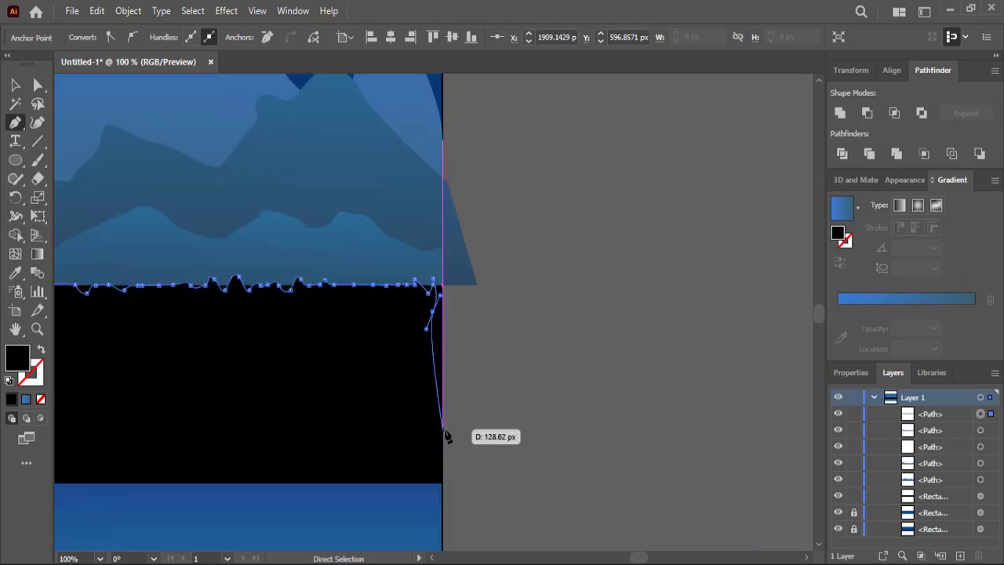
pyautogui.hotkey('ctrl', '-')
pyautogui.hotkey('ctrl', '-')
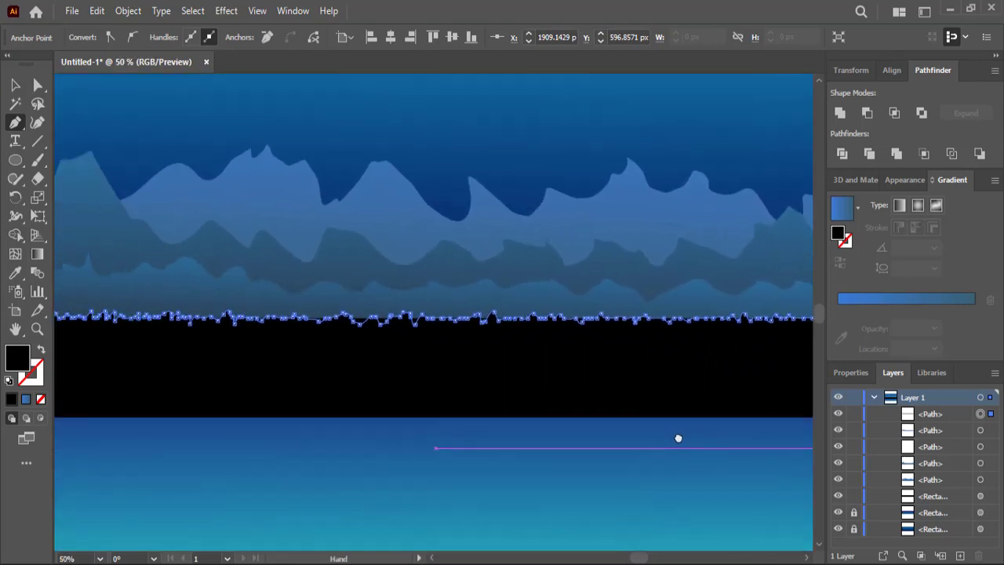
pyautogui.moveTo(706, 438); pyautogui.dragTo(718, 440)
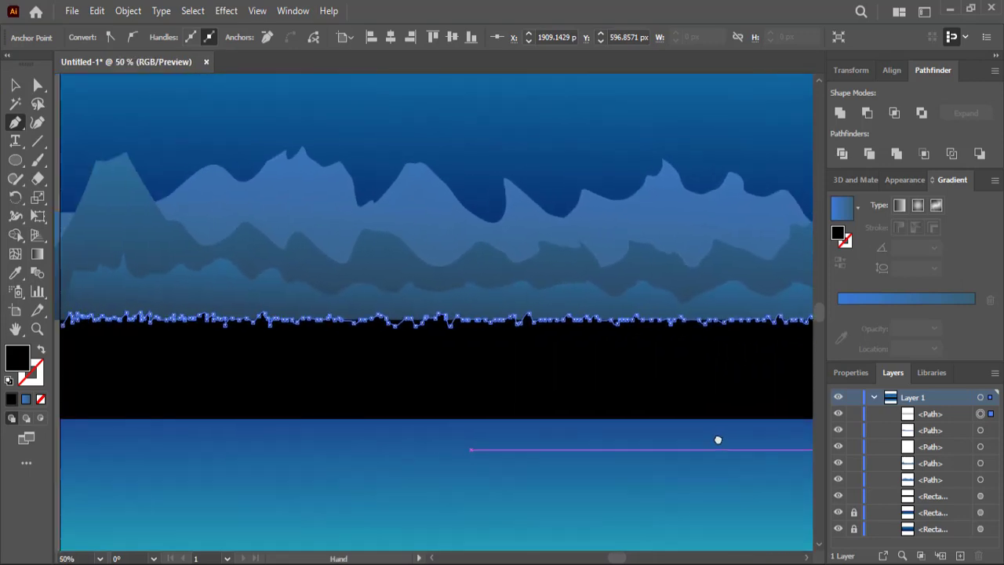
pyautogui.hotkey('ctrl', '+')
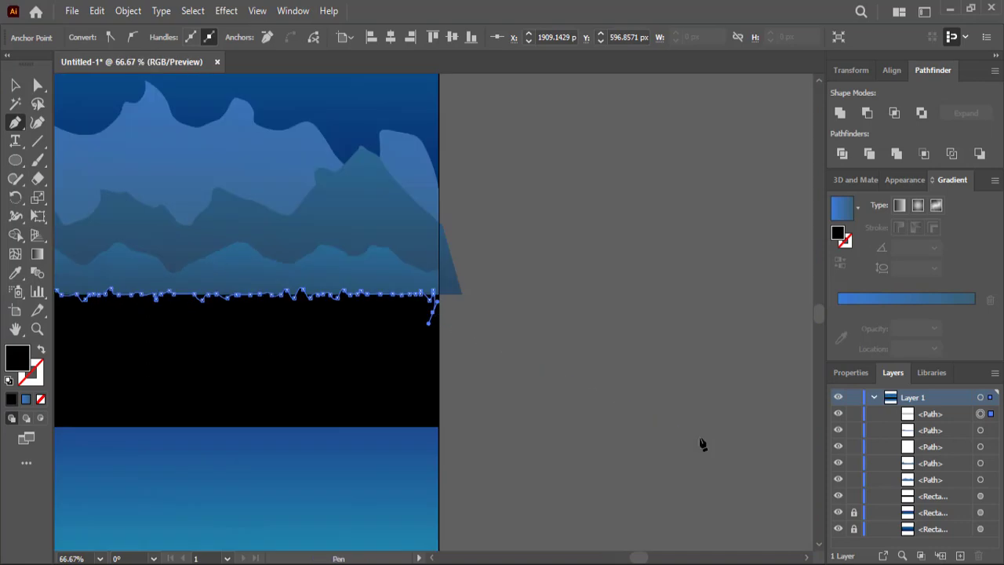
pyautogui.hotkey('ctrl', '+')
pyautogui.hotkey('ctrl', '-')
pyautogui.hotkey('ctrl', '-')
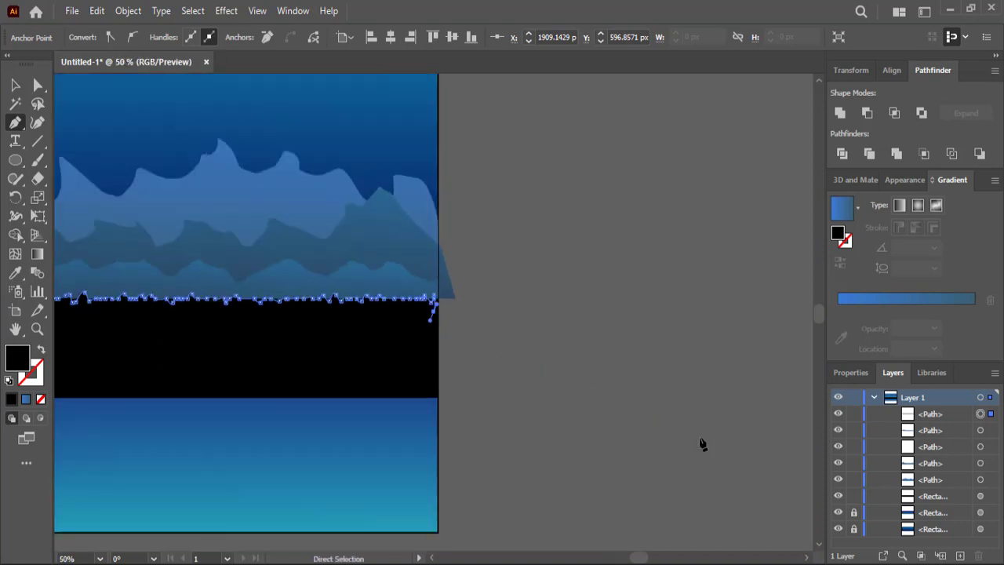
pyautogui.hotkey('ctrl', '-')
pyautogui.moveTo(529, 397); pyautogui.dragTo(661, 437)
pyautogui.moveTo(433, 363); pyautogui.dragTo(586, 366)
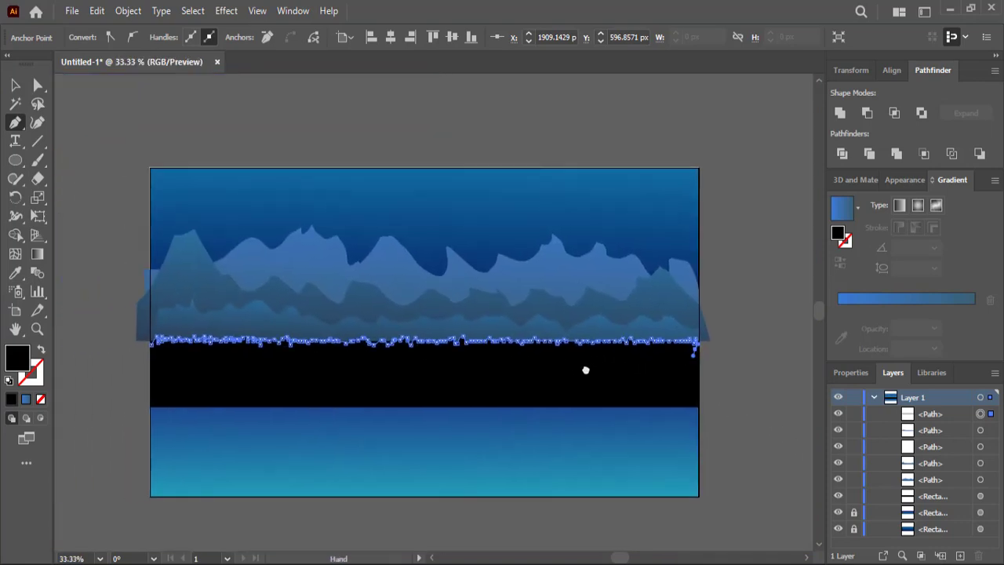
pyautogui.click(152, 357)
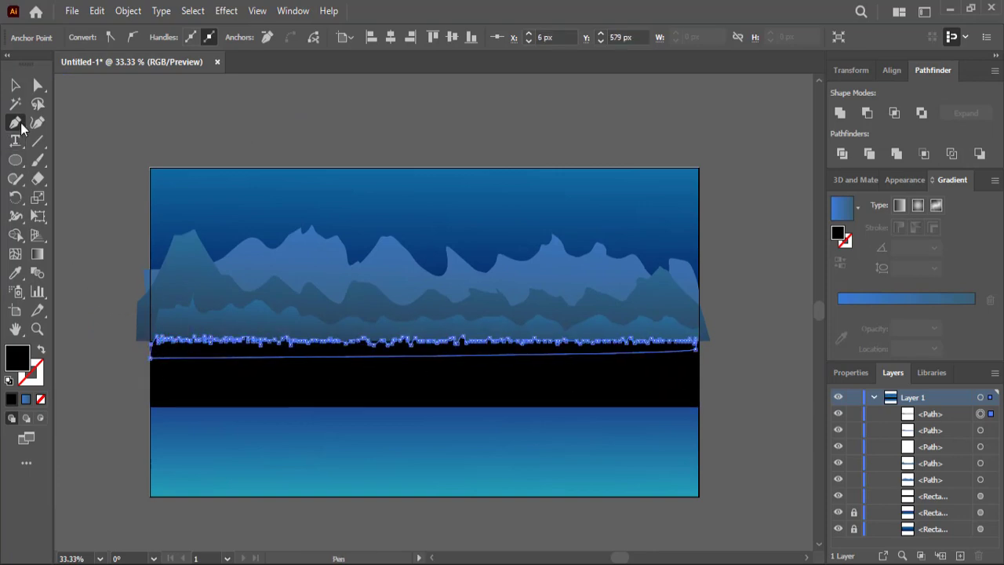
pyautogui.click(14, 84)
pyautogui.click(76, 177)
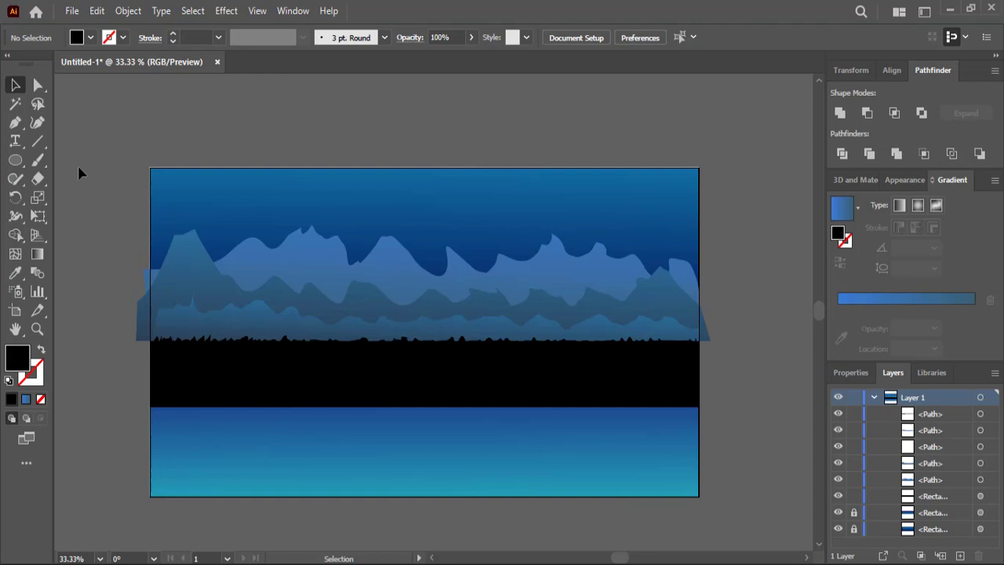
# Step: Select the grass silhouette and nudge it up slightly
pyautogui.scroll(1, 79, 173)
pyautogui.click(428, 389)
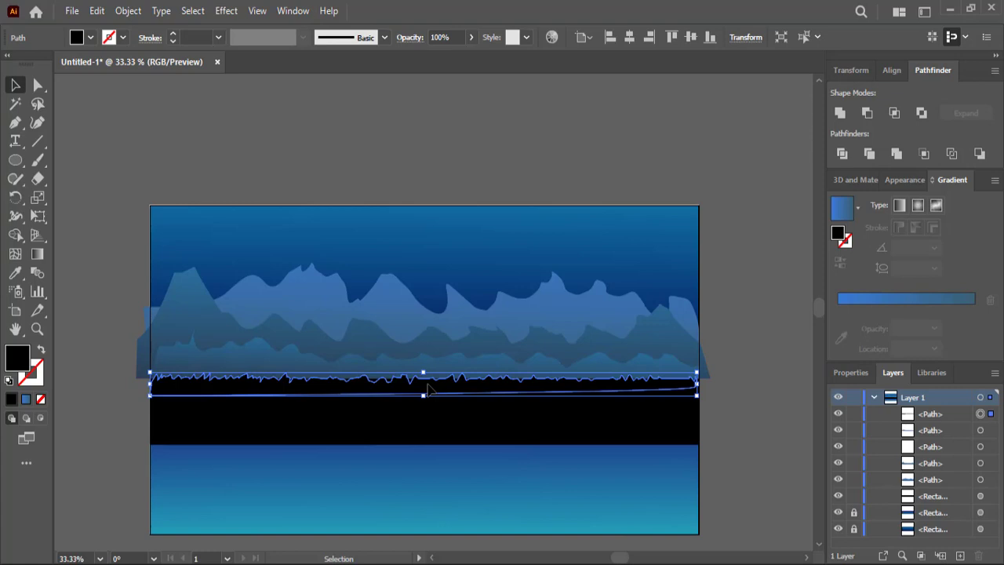
pyautogui.press('Up')
pyautogui.press('Up')
pyautogui.press('Up')
pyautogui.press('Up')
pyautogui.press('Up')
pyautogui.press('Up')
pyautogui.press('Up')
pyautogui.press('Up')
pyautogui.press('Up')
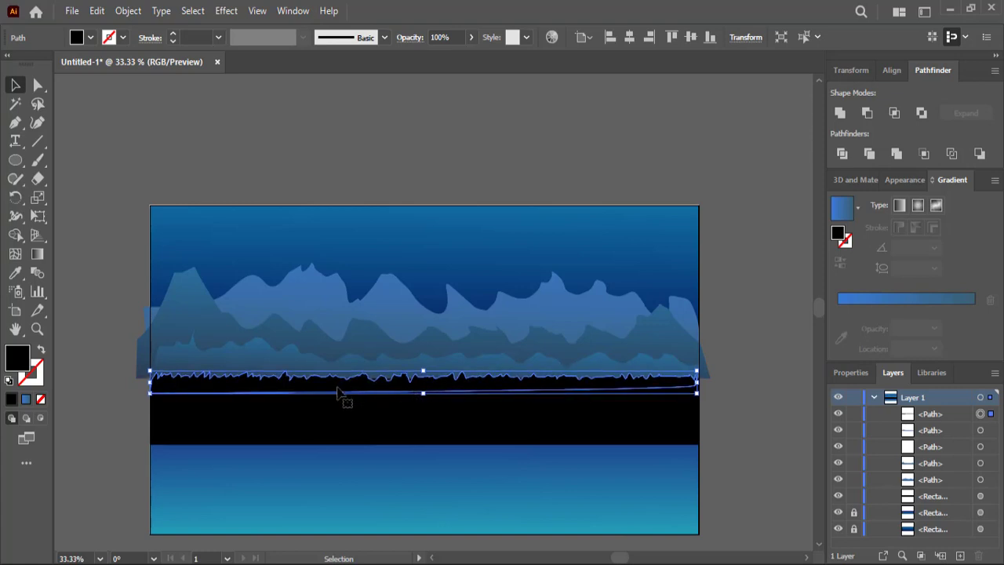
# Step: Add a copy of the grass silhouette reflected across a vertical axis
pyautogui.click(15, 180)
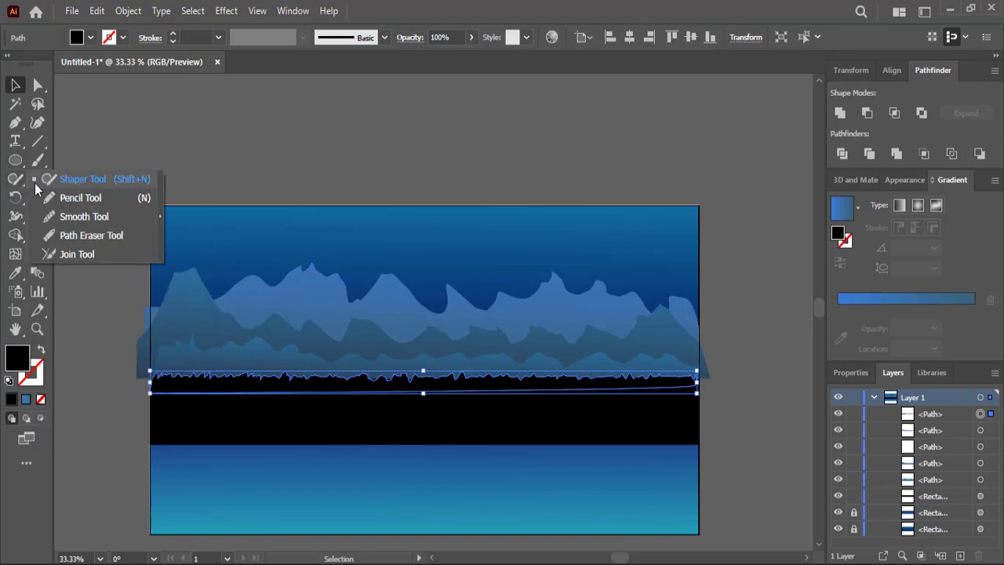
pyautogui.click(16, 197)
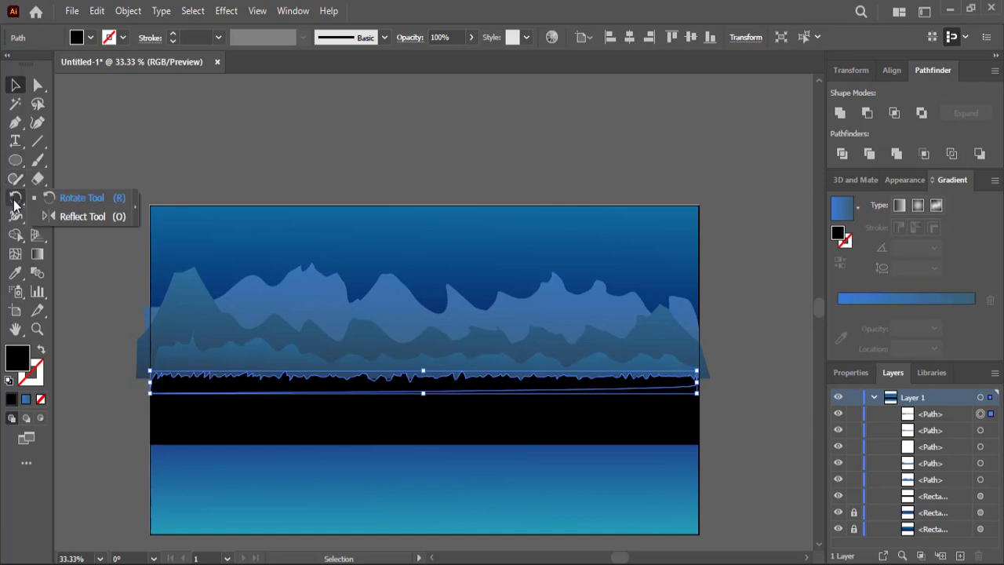
pyautogui.click(51, 213)
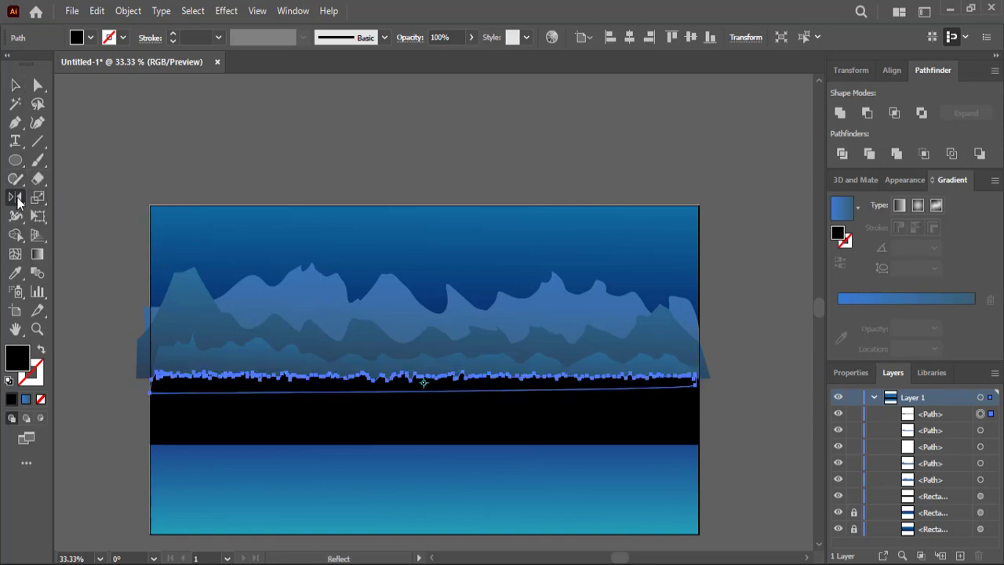
pyautogui.doubleClick(18, 201)
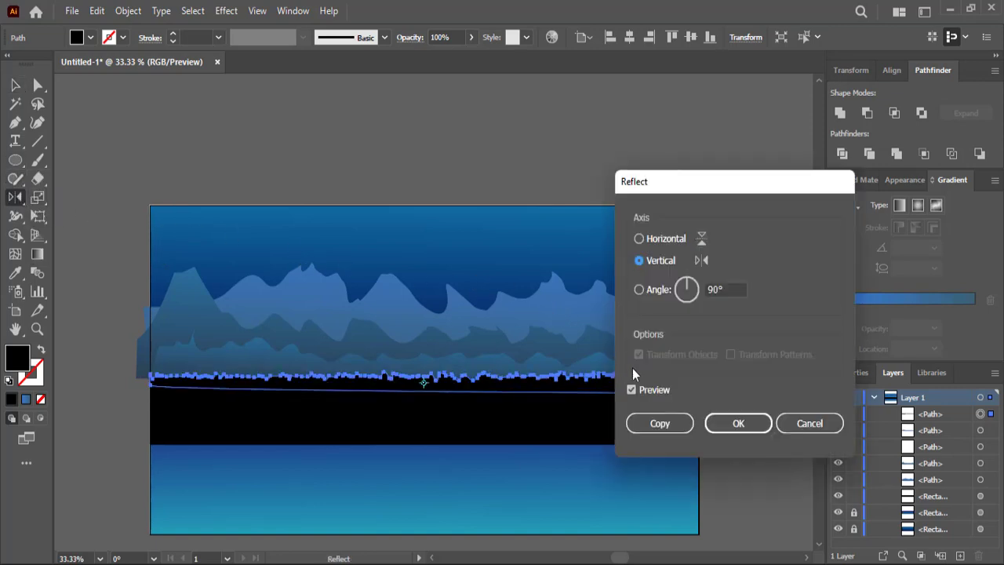
pyautogui.click(659, 425)
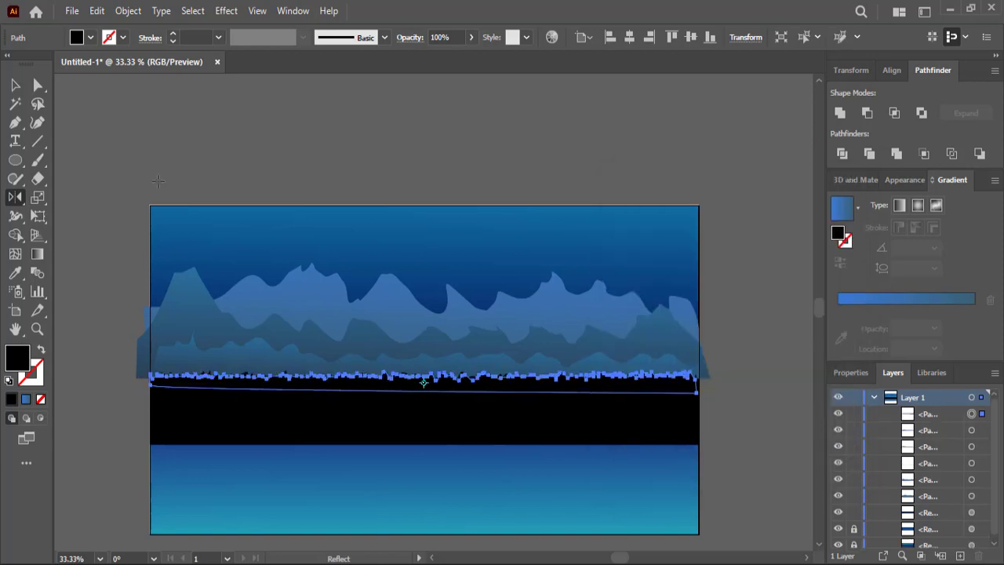
pyautogui.click(16, 85)
pyautogui.click(136, 113)
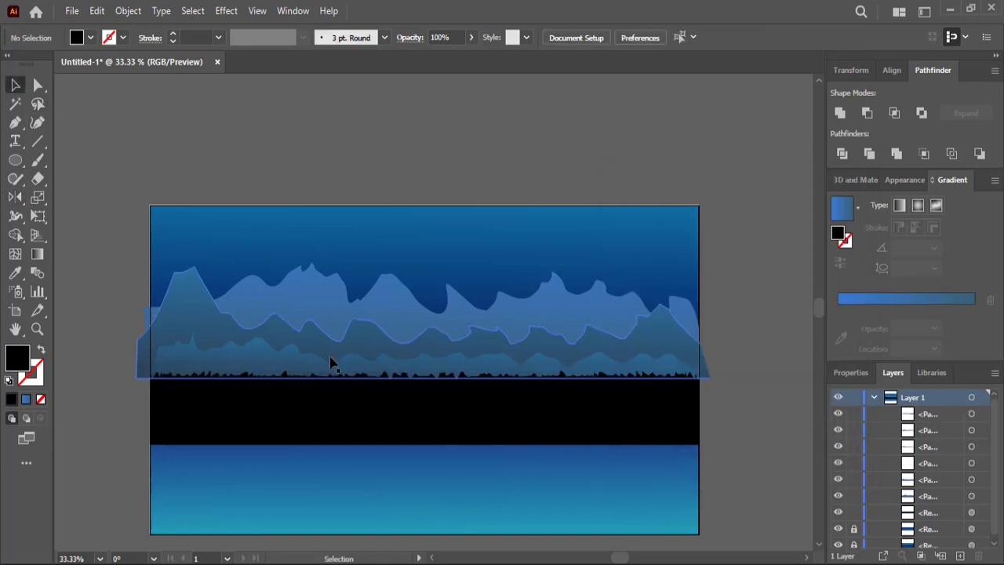
# Step: Try moving the mirrored grass copy up, undo it, and zoom in on the artboard's right side
pyautogui.moveTo(352, 380); pyautogui.dragTo(384, 323)
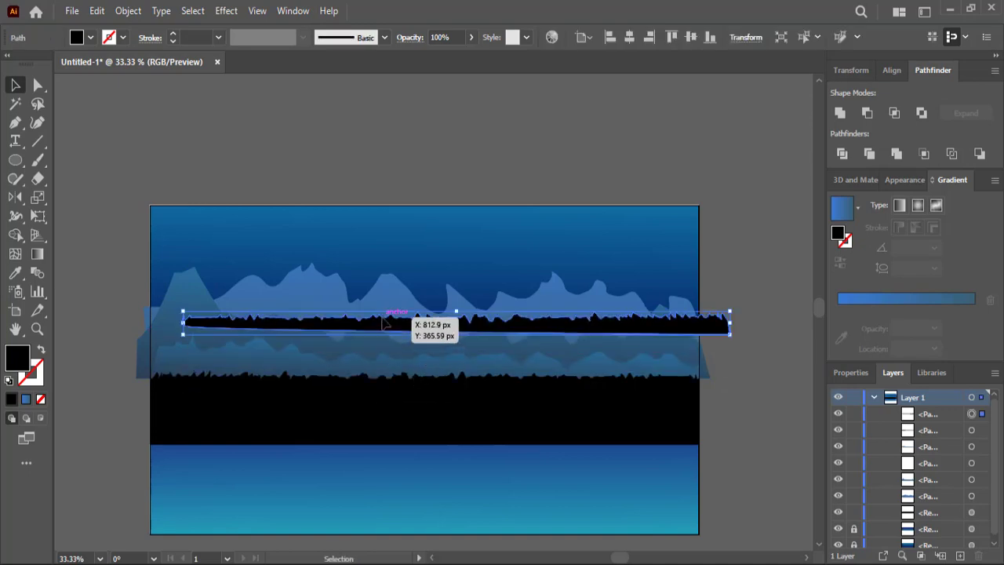
pyautogui.hotkey('ctrl', 'z')
pyautogui.click(429, 182)
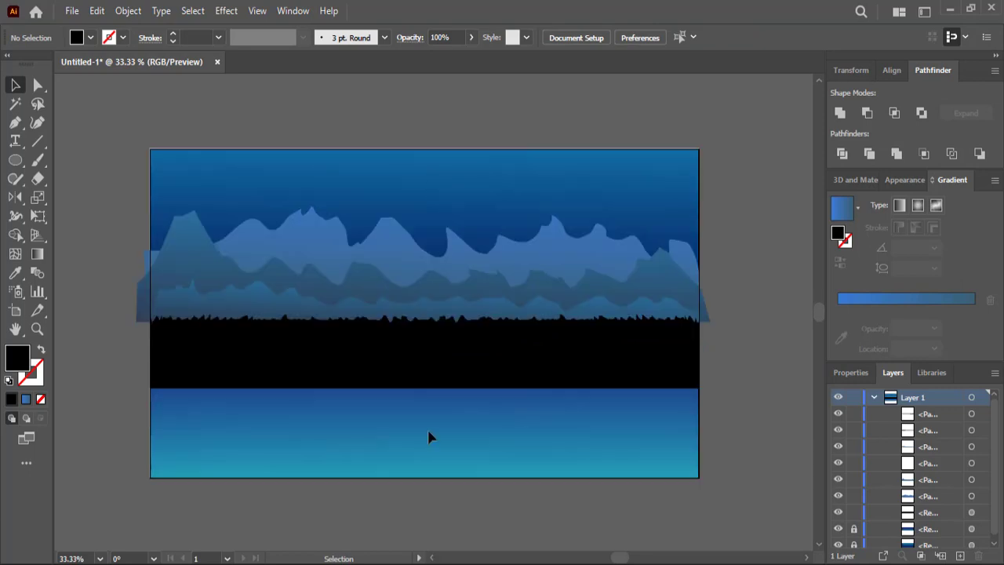
pyautogui.hotkey('ctrl', '=')
pyautogui.hotkey('ctrl', '=')
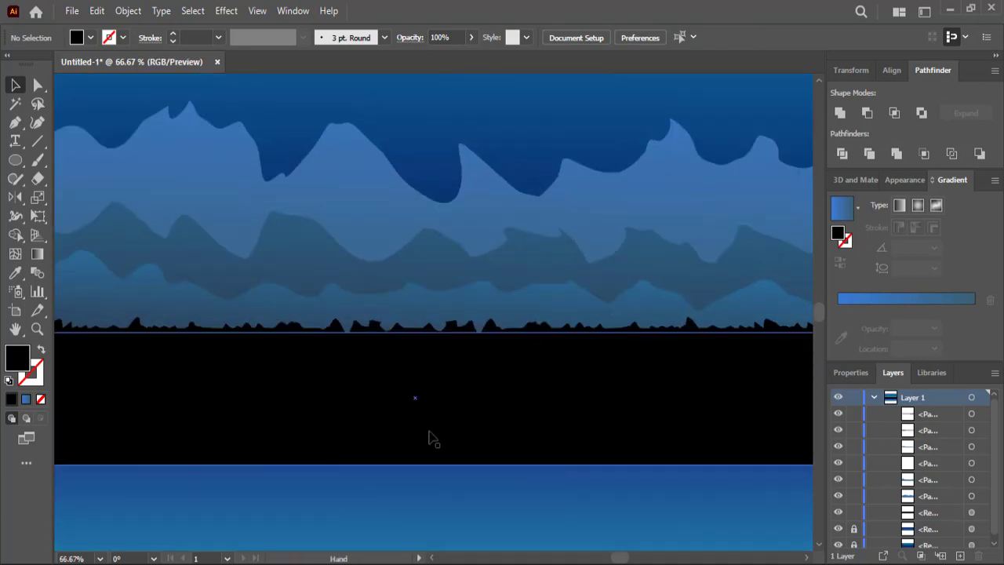
pyautogui.moveTo(430, 440)
pyautogui.mouseDown()
pyautogui.moveTo(264, 437)
pyautogui.moveTo(227, 463)
pyautogui.mouseUp()
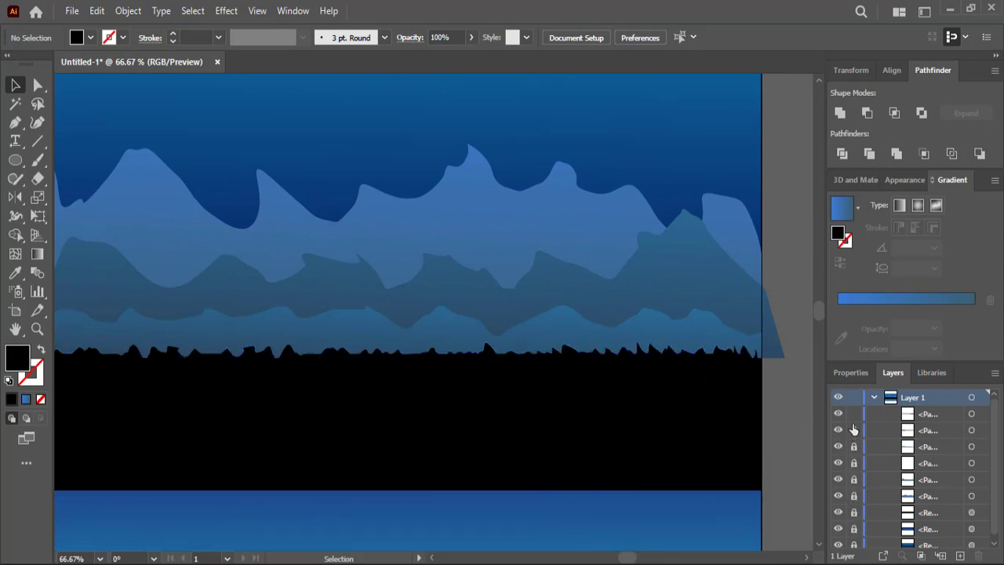
pyautogui.scroll(-1, 802, 434)
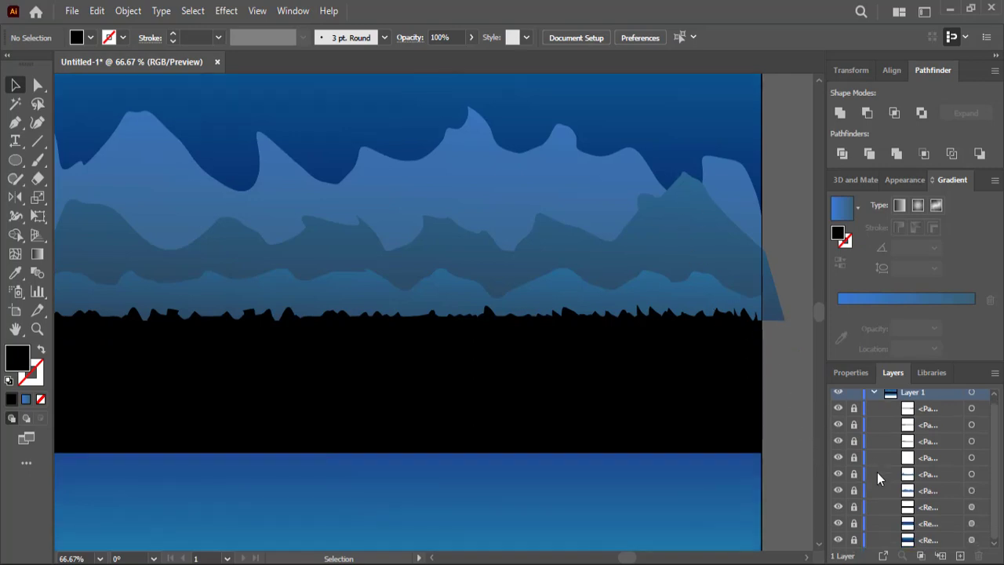
pyautogui.scroll(1, 623, 370)
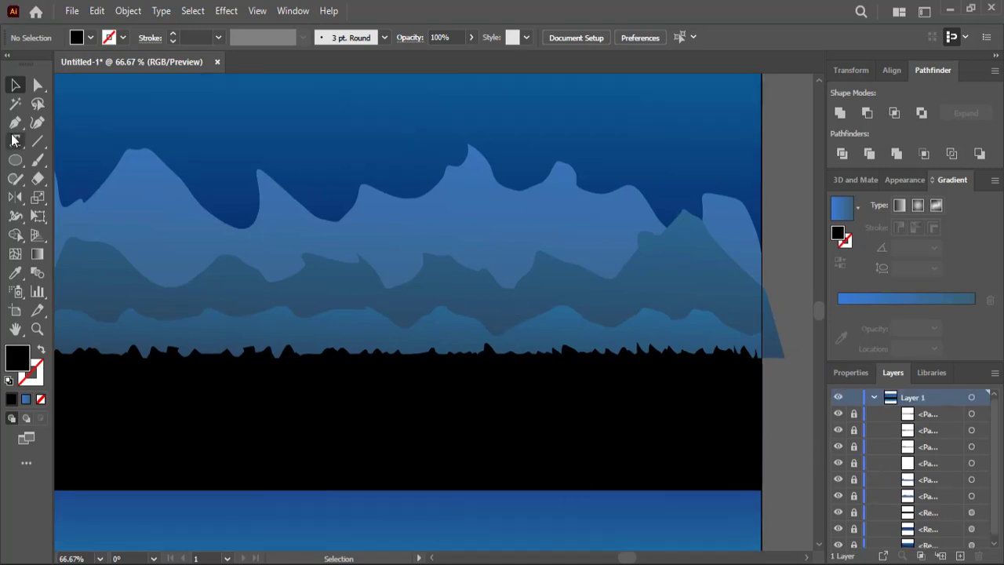
# Step: Draw a tall narrow black rectangle post above the treeline
pyautogui.rightClick(15, 160)
pyautogui.click(61, 157)
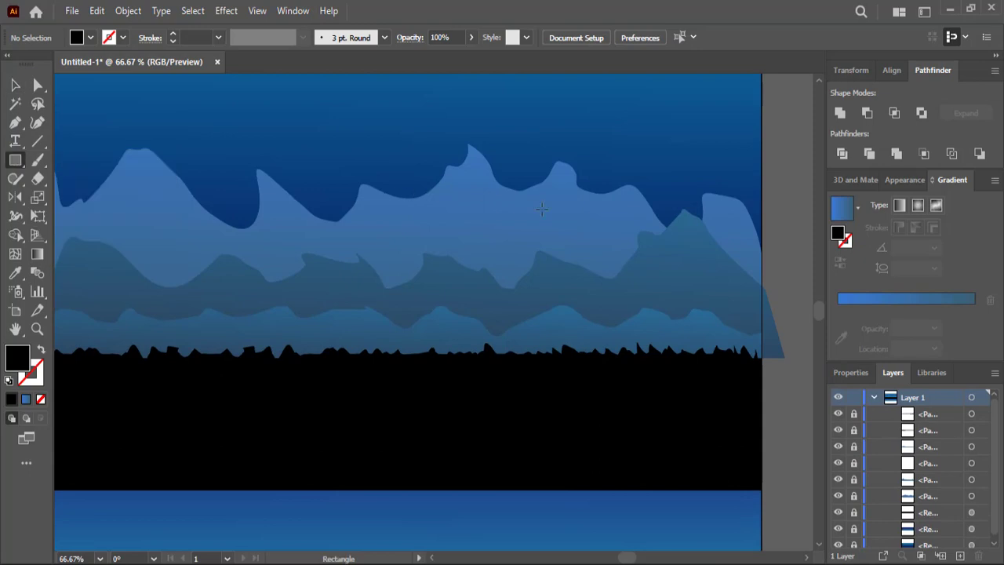
pyautogui.moveTo(624, 202); pyautogui.dragTo(606, 354)
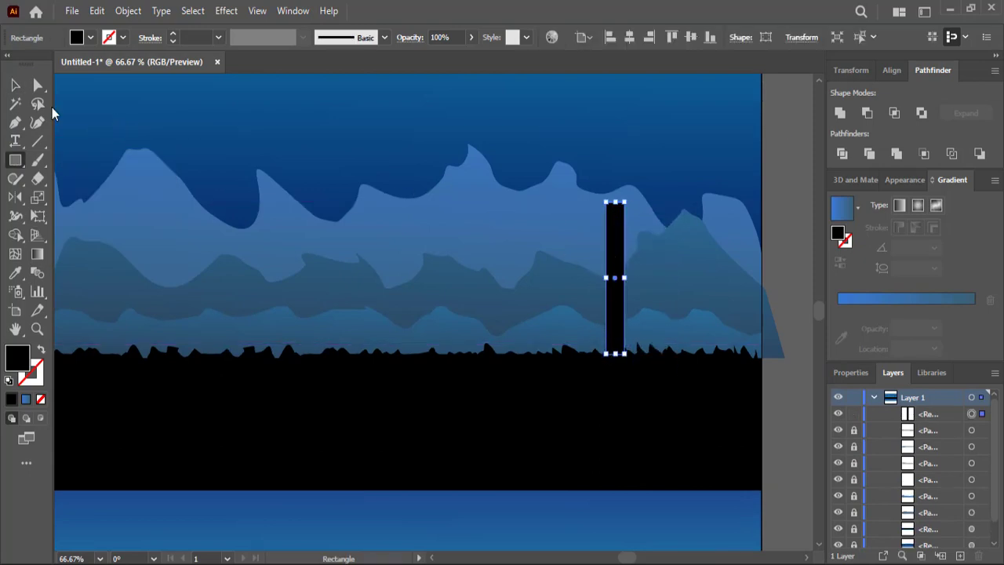
# Step: Round all corners of the post to 16 px
pyautogui.click(39, 91)
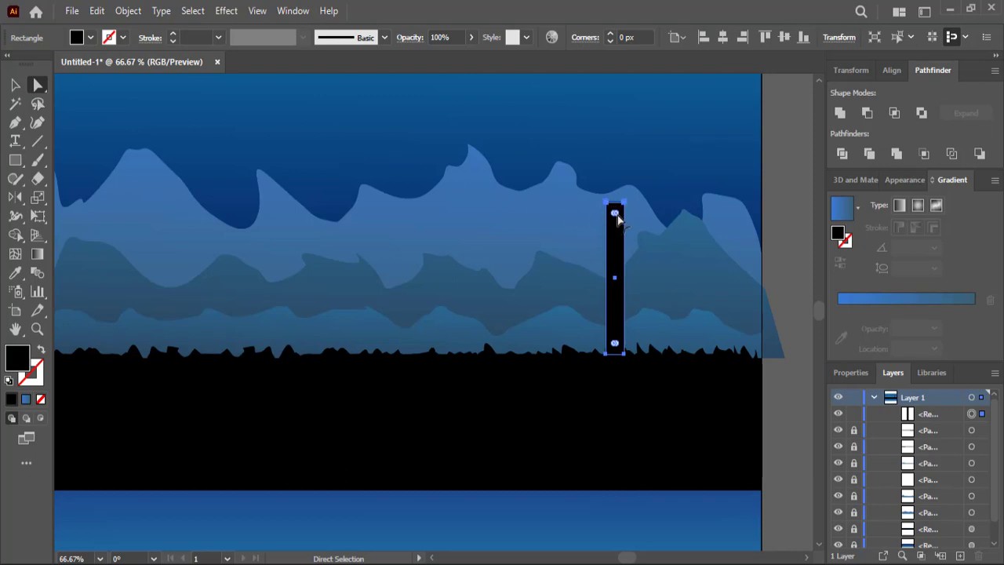
pyautogui.moveTo(621, 214); pyautogui.dragTo(620, 220)
pyautogui.click(618, 216)
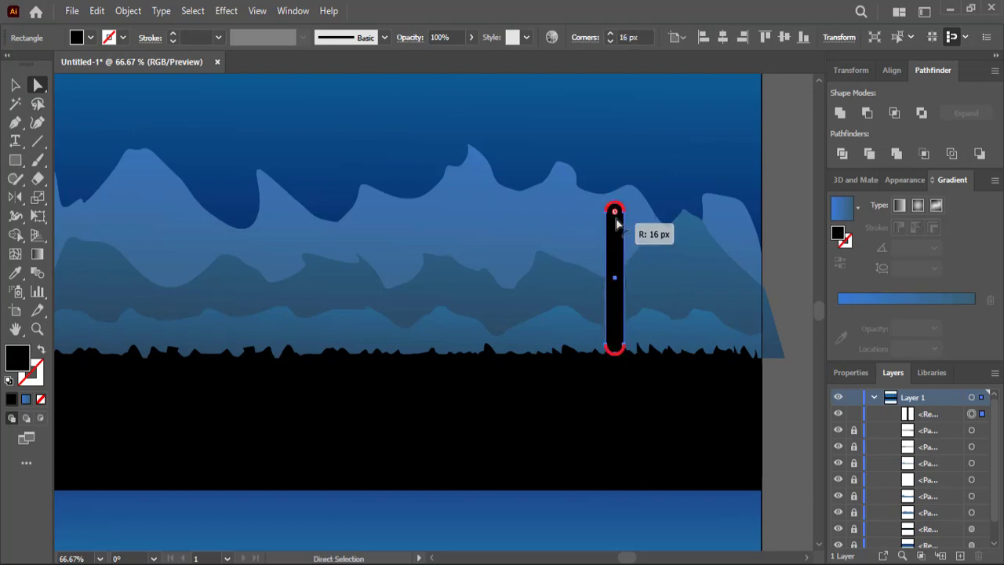
pyautogui.press('v')
pyautogui.click(280, 119)
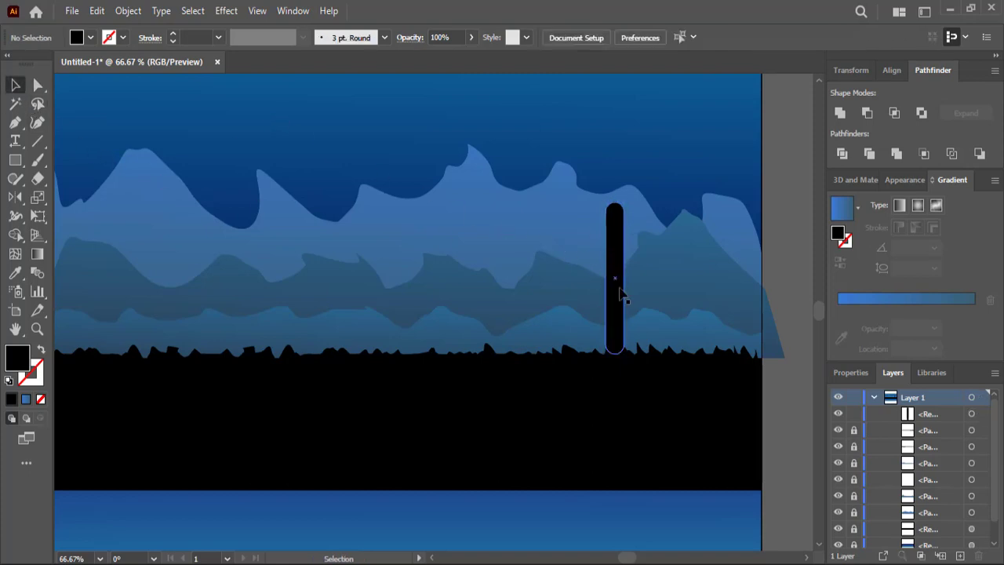
# Step: Copy the post to the left side and draw a thin bar between the two posts
pyautogui.moveTo(619, 295); pyautogui.dragTo(352, 296)
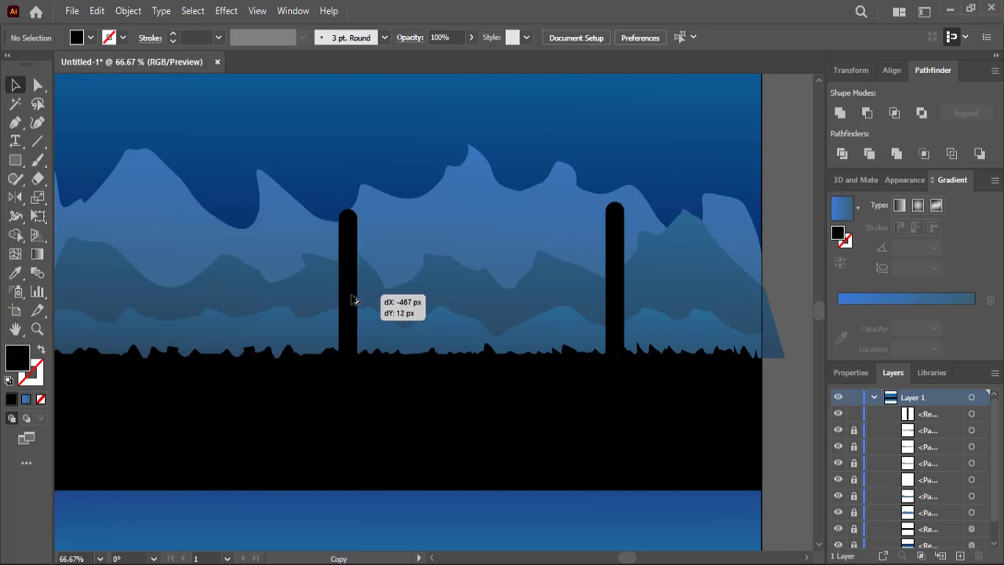
pyautogui.moveTo(616, 306)
pyautogui.mouseDown()
pyautogui.moveTo(610, 315)
pyautogui.moveTo(616, 306)
pyautogui.mouseUp()
pyautogui.scroll(2, 477, 263)
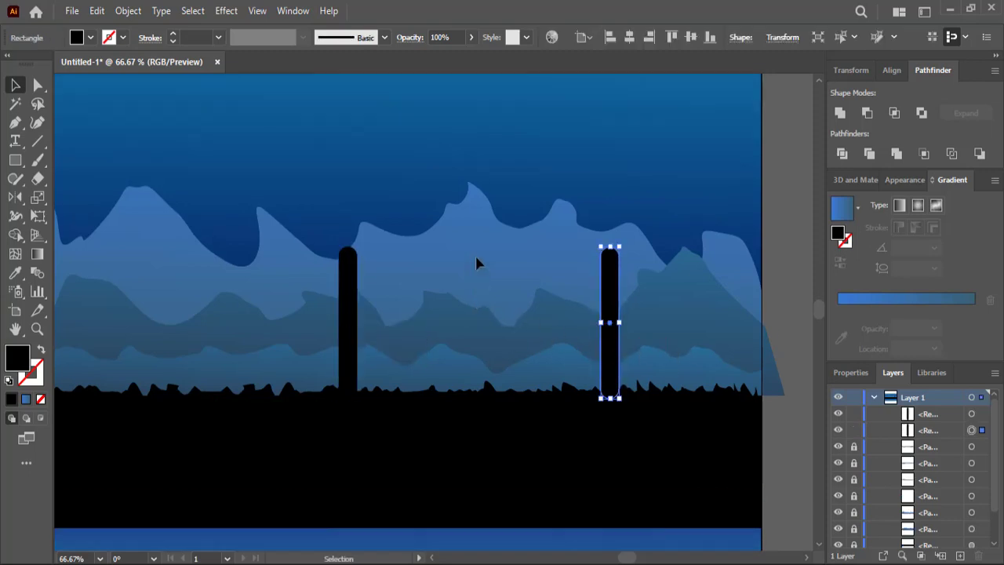
pyautogui.click(16, 161)
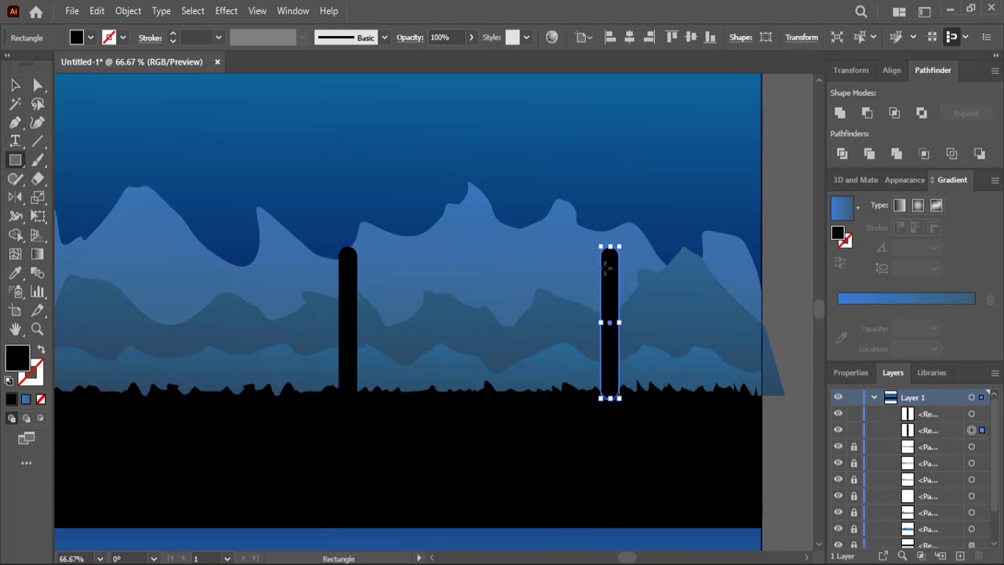
pyautogui.moveTo(605, 268); pyautogui.dragTo(351, 273)
pyautogui.click(15, 85)
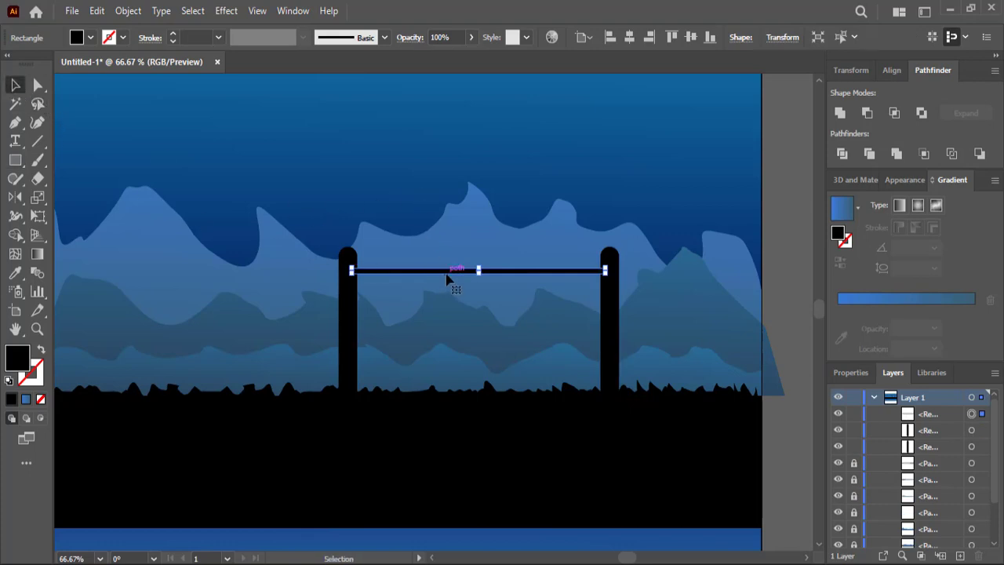
# Step: Duplicate the bar twice below itself and thicken the bottom bar into a seat
pyautogui.moveTo(449, 274); pyautogui.dragTo(451, 290)
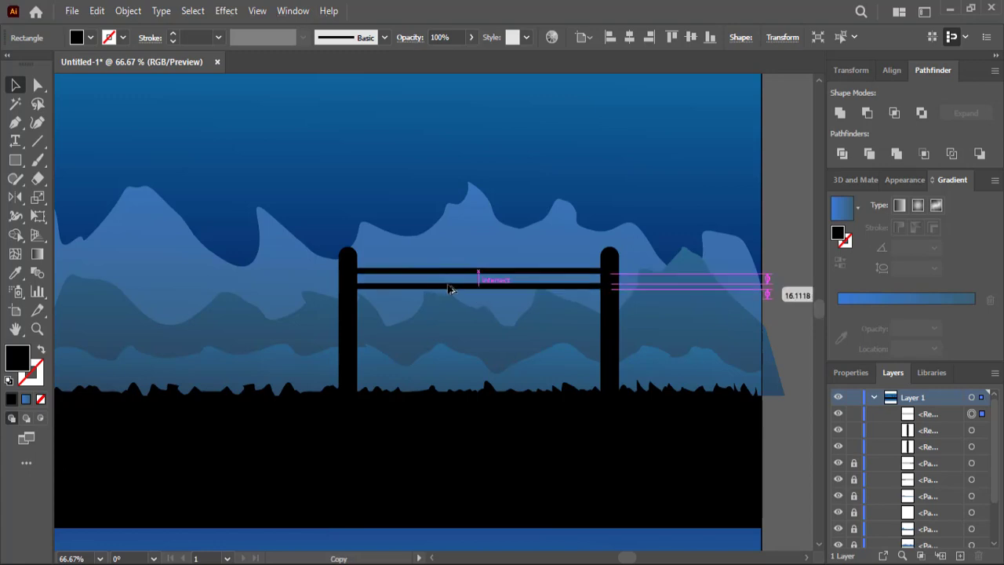
pyautogui.hotkey('ctrl', 'd')
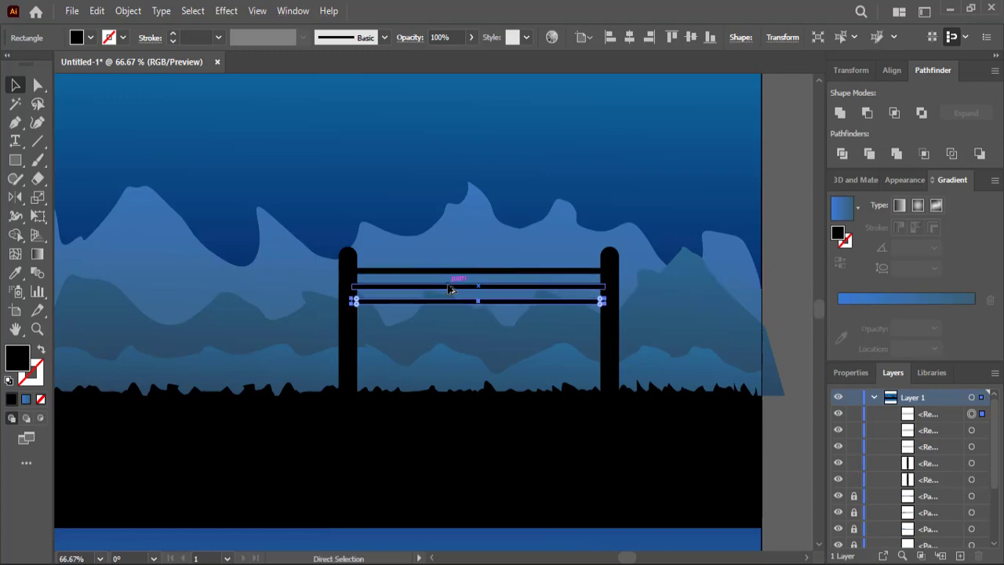
pyautogui.hotkey('ctrl', 'd')
pyautogui.hotkey('ctrl', 'd')
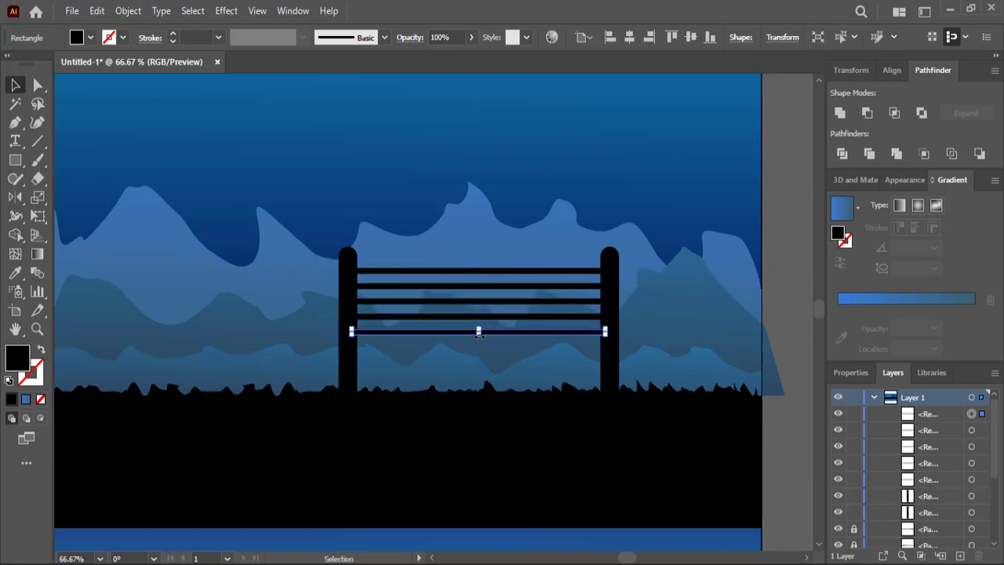
pyautogui.moveTo(479, 335); pyautogui.dragTo(479, 343)
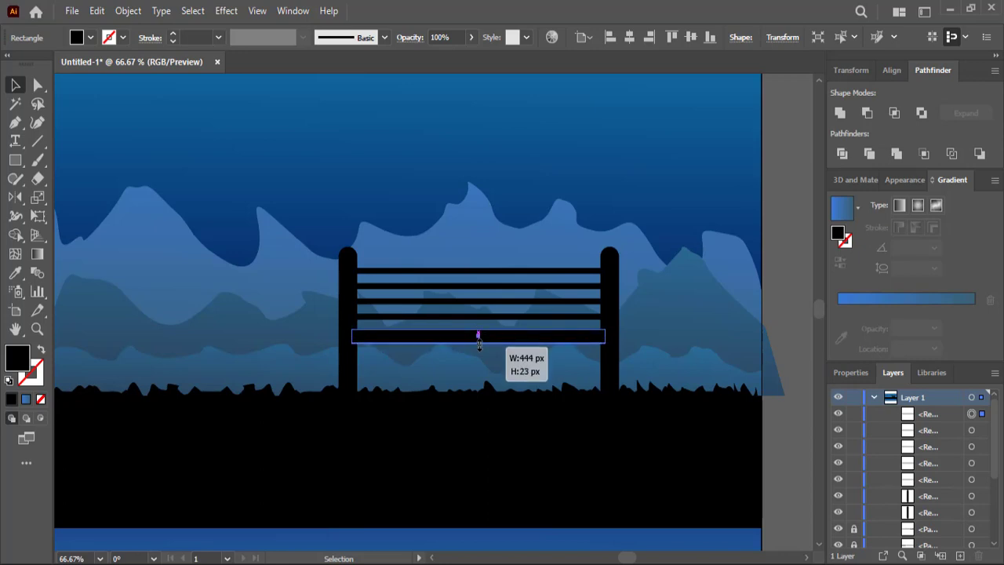
pyautogui.click(431, 158)
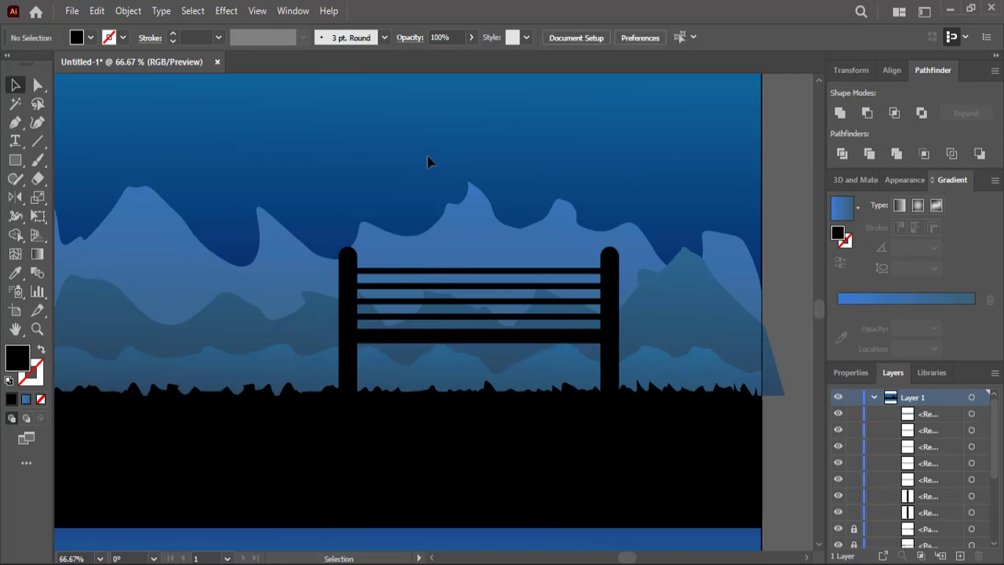
pyautogui.click(461, 341)
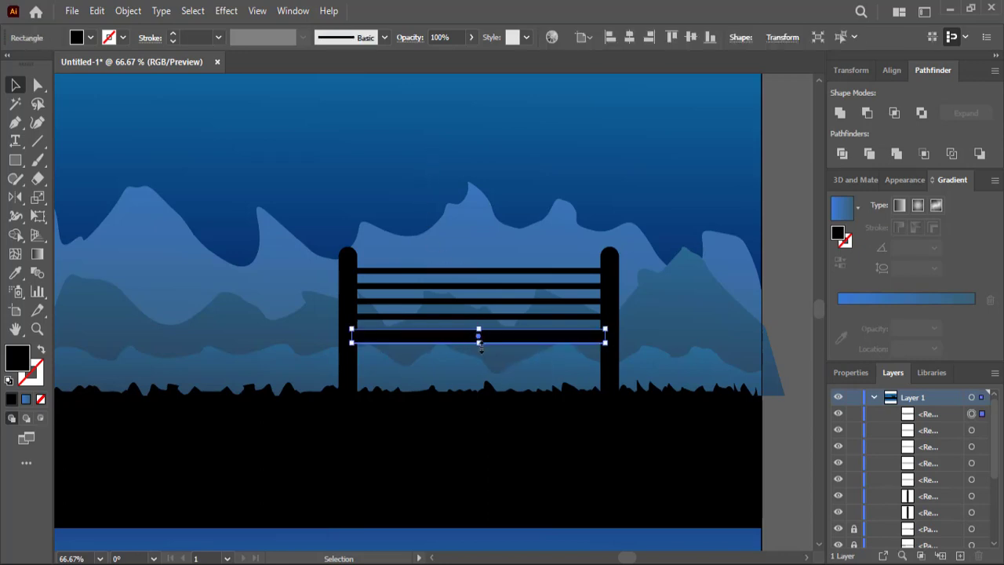
pyautogui.moveTo(479, 343); pyautogui.dragTo(479, 348)
pyautogui.click(438, 205)
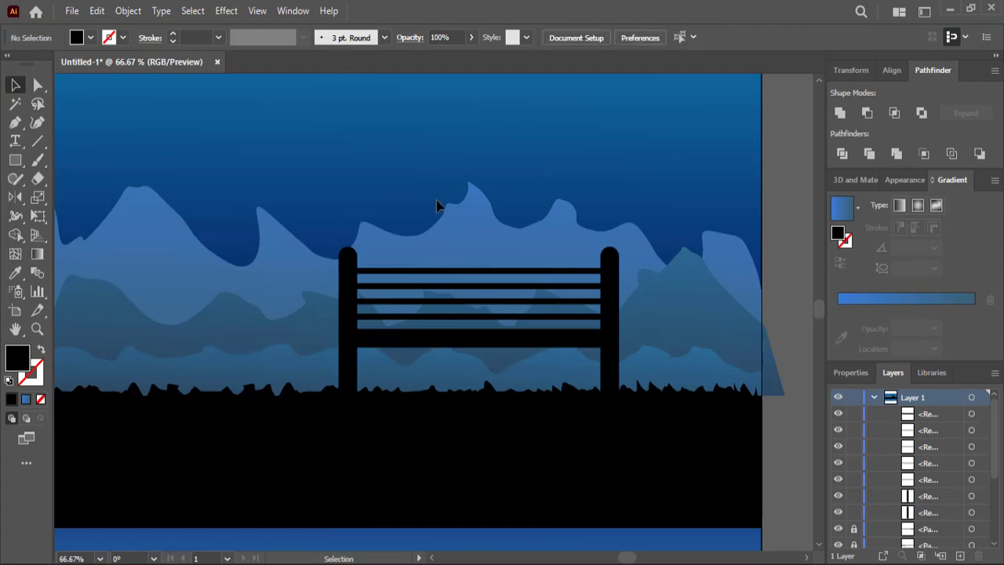
# Step: Open the seated-man photo and add a new layer for tracing
pyautogui.scroll(2, 438, 205)
pyautogui.click(72, 10)
pyautogui.click(99, 62)
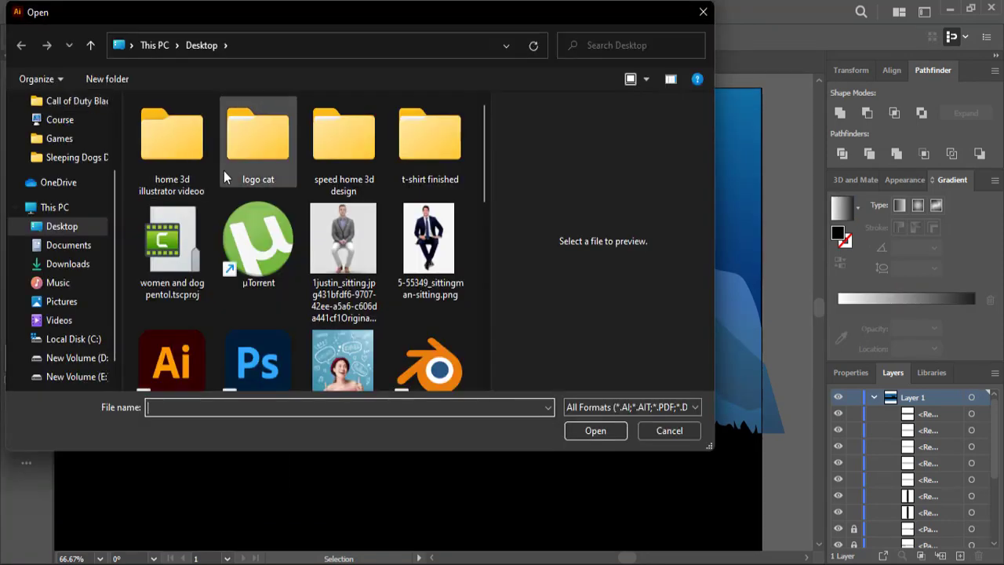
pyautogui.doubleClick(331, 234)
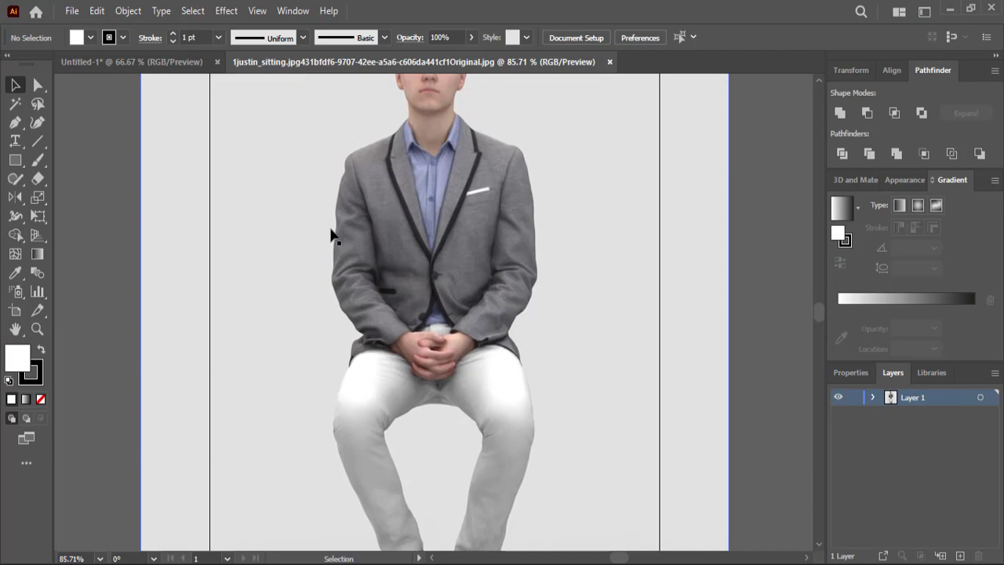
pyautogui.hotkey('ctrl', '-')
pyautogui.hotkey('ctrl', '-')
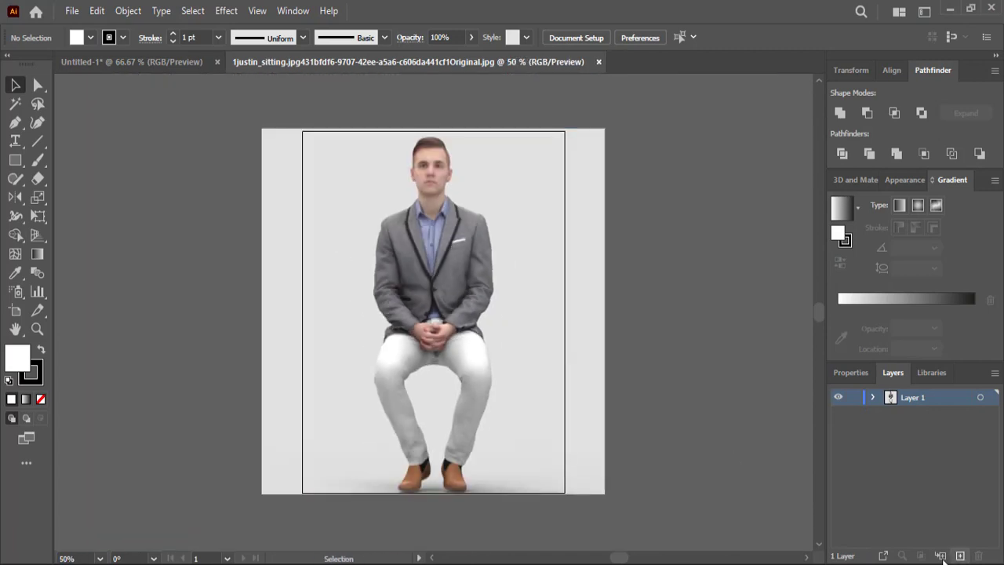
pyautogui.click(961, 555)
pyautogui.hotkey('ctrl', '+')
pyautogui.hotkey('ctrl', '+')
# Step: Lock the photo layer and start a Pen outline around the man's hair, ear and jaw
pyautogui.press('p')
pyautogui.hotkey('ctrl', '+')
pyautogui.hotkey('ctrl', '+')
pyautogui.click(438, 280)
pyautogui.click(453, 297)
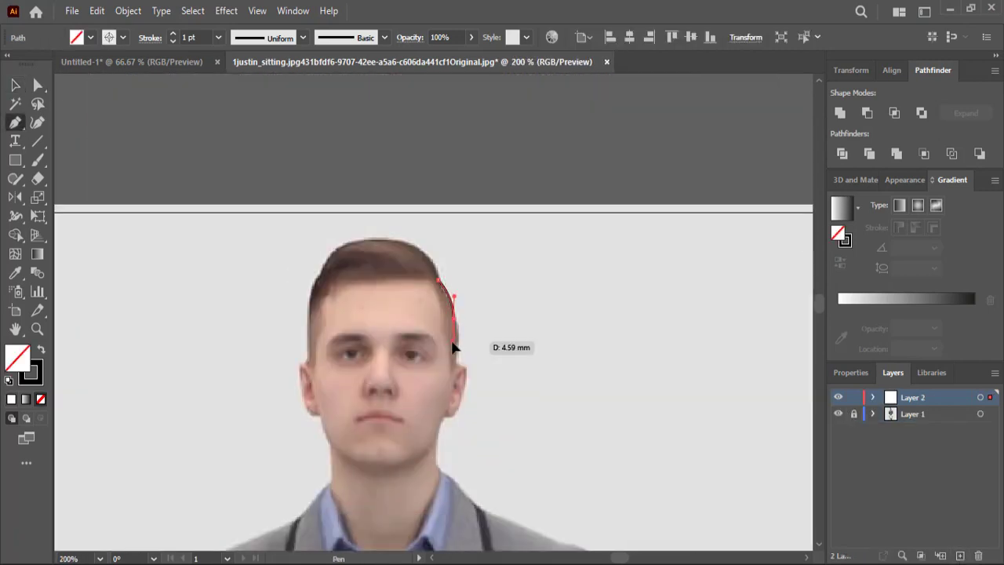
pyautogui.moveTo(454, 345)
pyautogui.mouseDown()
pyautogui.moveTo(460, 319)
pyautogui.moveTo(460, 337)
pyautogui.mouseUp()
pyautogui.scroll(-1, 460, 337)
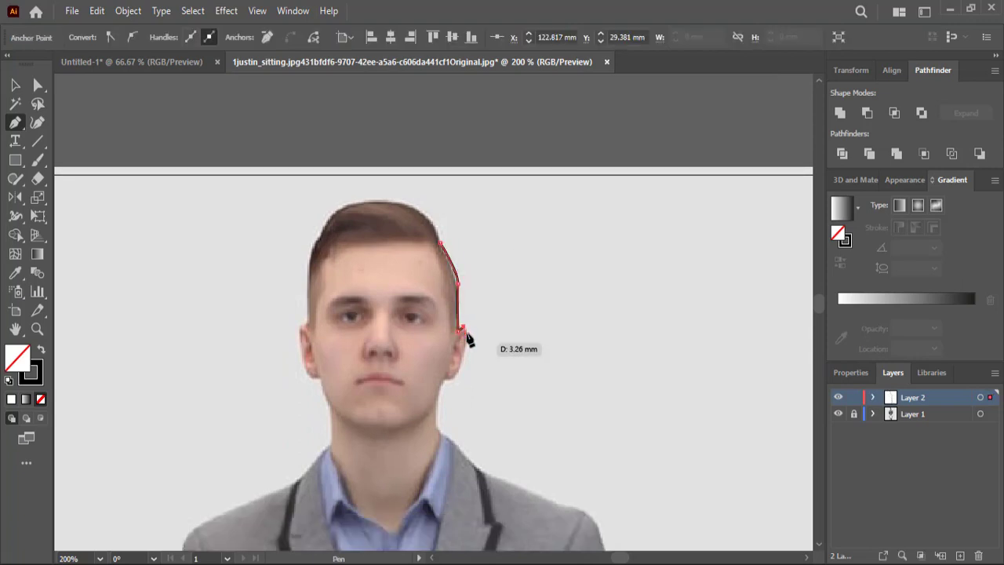
pyautogui.click(463, 349)
pyautogui.click(455, 378)
pyautogui.click(445, 372)
pyautogui.scroll(-3, 433, 368)
pyautogui.click(432, 294)
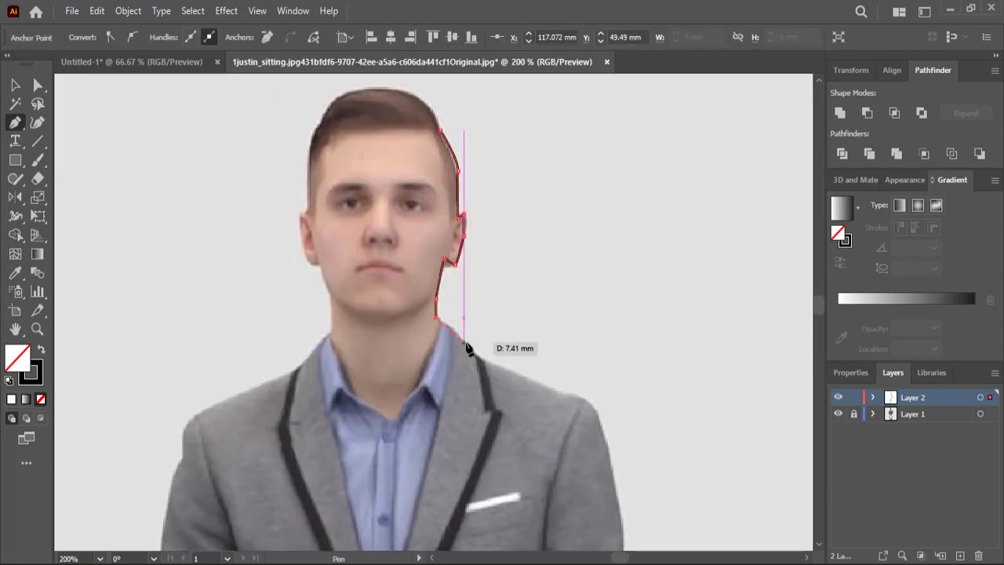
# Step: Trace down the right shoulder and the jacket's right sleeve edge
pyautogui.click(584, 399)
pyautogui.scroll(-1, 596, 377)
pyautogui.scroll(-3, 604, 314)
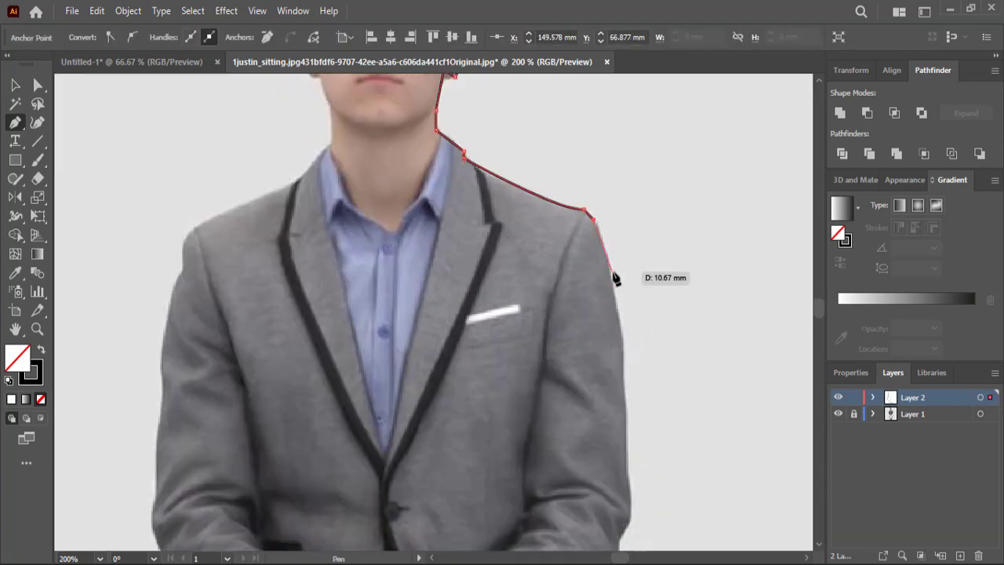
pyautogui.click(613, 273)
pyautogui.scroll(-2, 616, 283)
pyautogui.click(624, 310)
pyautogui.scroll(-3, 625, 306)
pyautogui.click(620, 275)
pyautogui.click(594, 330)
pyautogui.click(564, 374)
pyautogui.click(585, 404)
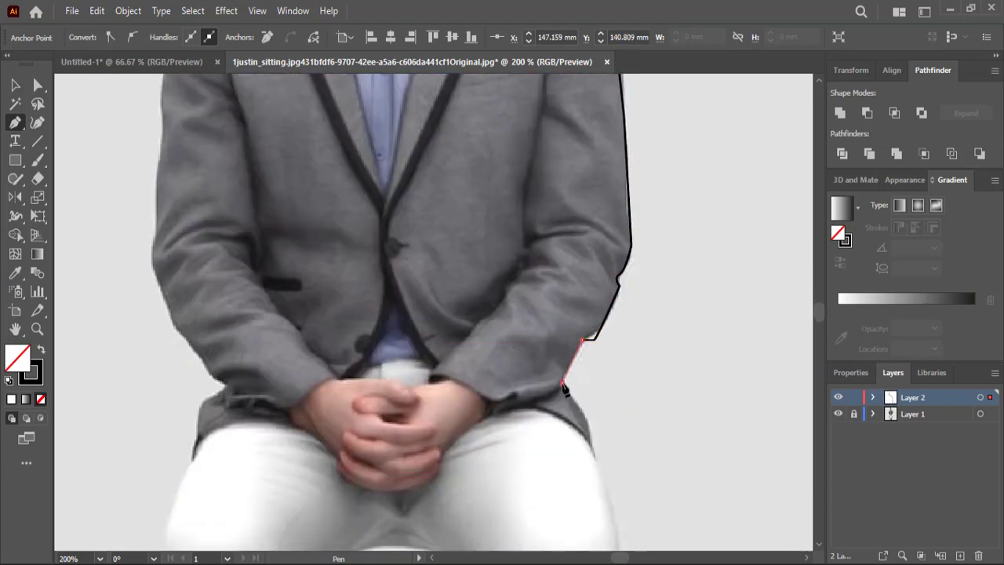
pyautogui.scroll(-2, 596, 328)
pyautogui.scroll(-3, 596, 328)
pyautogui.scroll(-2, 623, 332)
# Step: Trace down the right trouser leg and around the right shoe
pyautogui.click(605, 246)
pyautogui.click(579, 257)
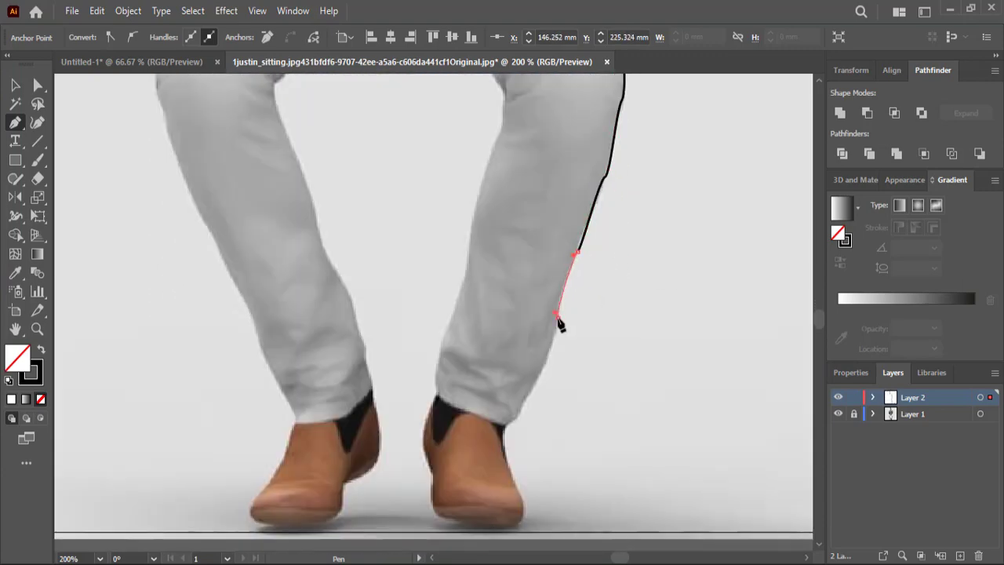
pyautogui.scroll(-1, 560, 325)
pyautogui.click(516, 363)
pyautogui.scroll(-1, 518, 370)
pyautogui.click(522, 408)
pyautogui.click(455, 409)
pyautogui.click(428, 299)
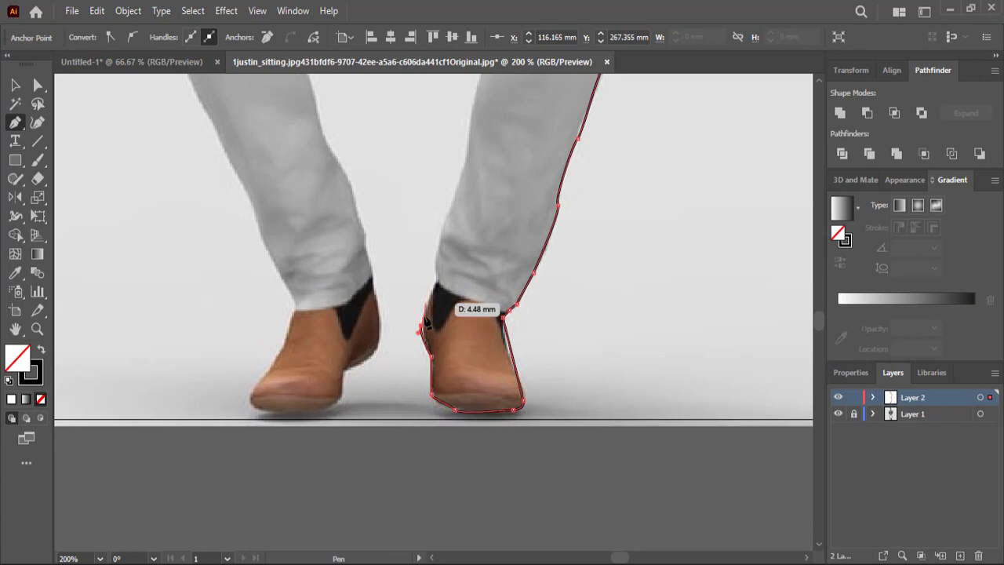
pyautogui.click(434, 253)
pyautogui.scroll(3, 447, 330)
pyautogui.scroll(4, 451, 343)
# Step: Trace the inner leg, the crotch edge and down the left leg's inner edge
pyautogui.click(502, 390)
pyautogui.click(493, 322)
pyautogui.click(432, 284)
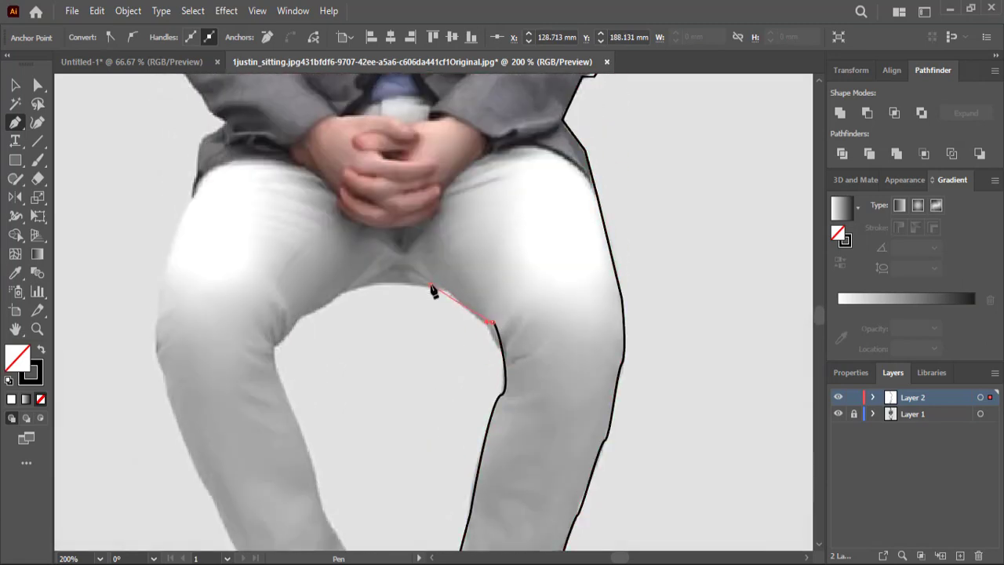
pyautogui.click(362, 283)
pyautogui.click(301, 312)
pyautogui.scroll(-1, 297, 328)
pyautogui.click(275, 291)
pyautogui.scroll(-3, 314, 330)
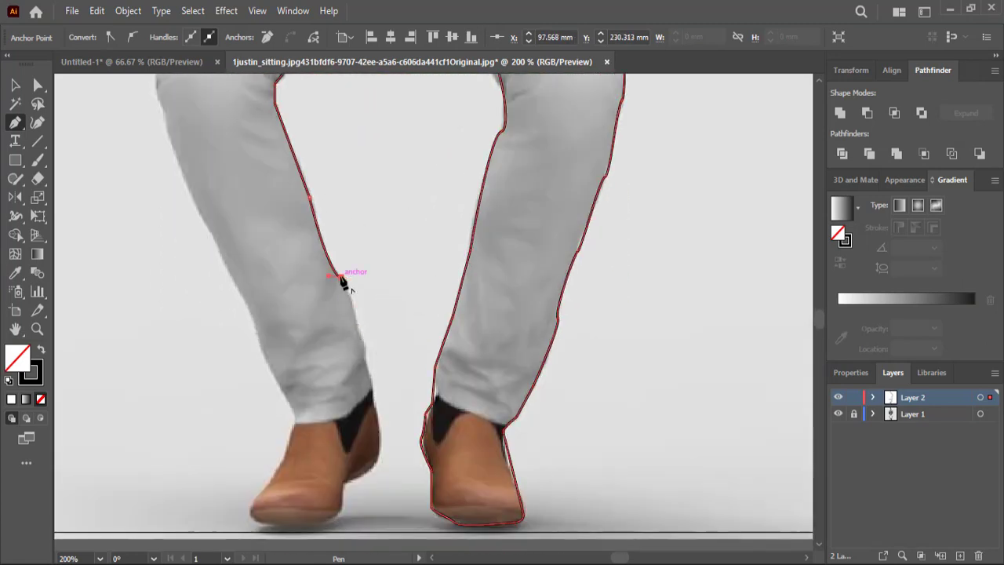
pyautogui.click(343, 277)
pyautogui.click(369, 375)
# Step: Trace around the left shoe and up the left leg's outer edge
pyautogui.click(374, 398)
pyautogui.click(379, 459)
pyautogui.click(342, 512)
pyautogui.click(249, 518)
pyautogui.click(288, 447)
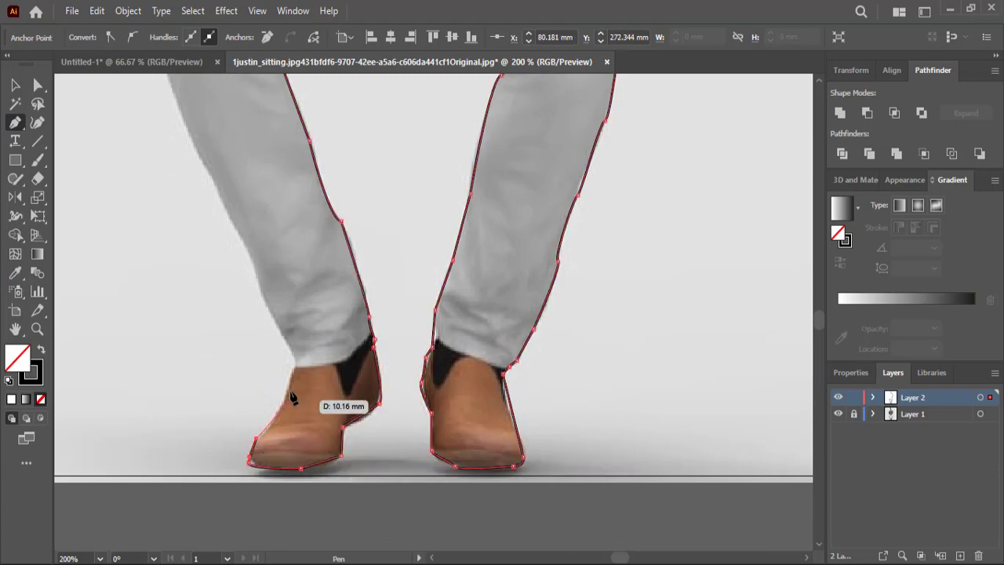
pyautogui.click(293, 421)
pyautogui.click(276, 369)
pyautogui.scroll(5, 213, 352)
pyautogui.scroll(3, 160, 248)
pyautogui.click(155, 378)
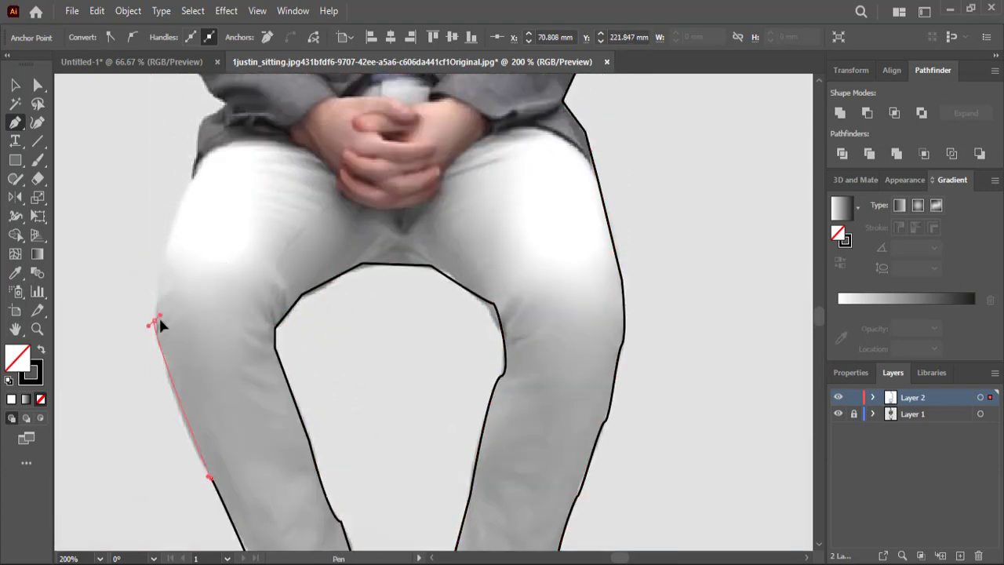
pyautogui.scroll(2, 158, 315)
pyautogui.click(154, 356)
pyautogui.scroll(3, 167, 291)
# Step: Trace the jacket's lower left edge, the left shoulder and up the neck
pyautogui.click(201, 328)
pyautogui.click(227, 319)
pyautogui.scroll(2, 212, 287)
pyautogui.click(180, 338)
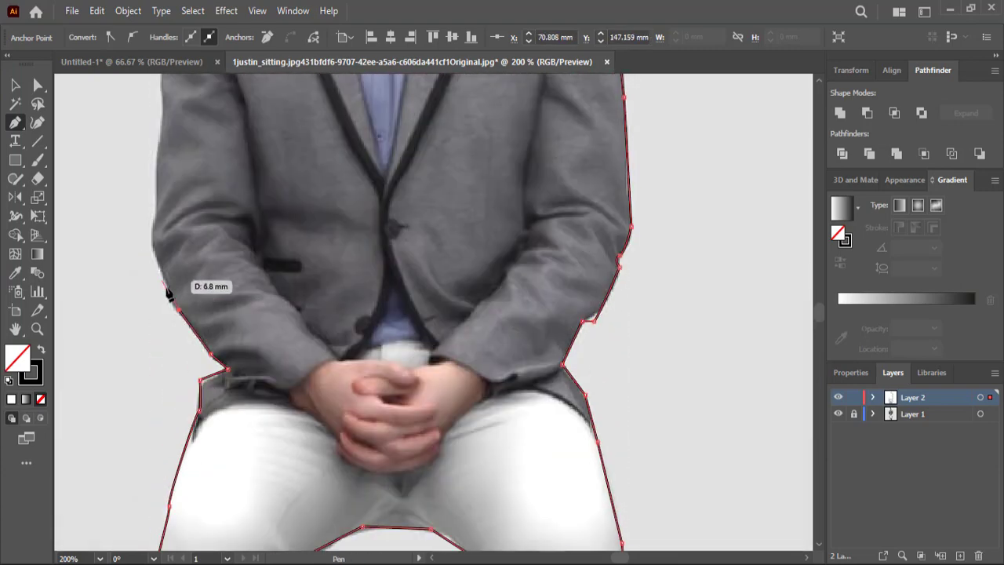
pyautogui.scroll(1, 156, 214)
pyautogui.scroll(3, 160, 259)
pyautogui.click(179, 184)
pyautogui.scroll(4, 191, 200)
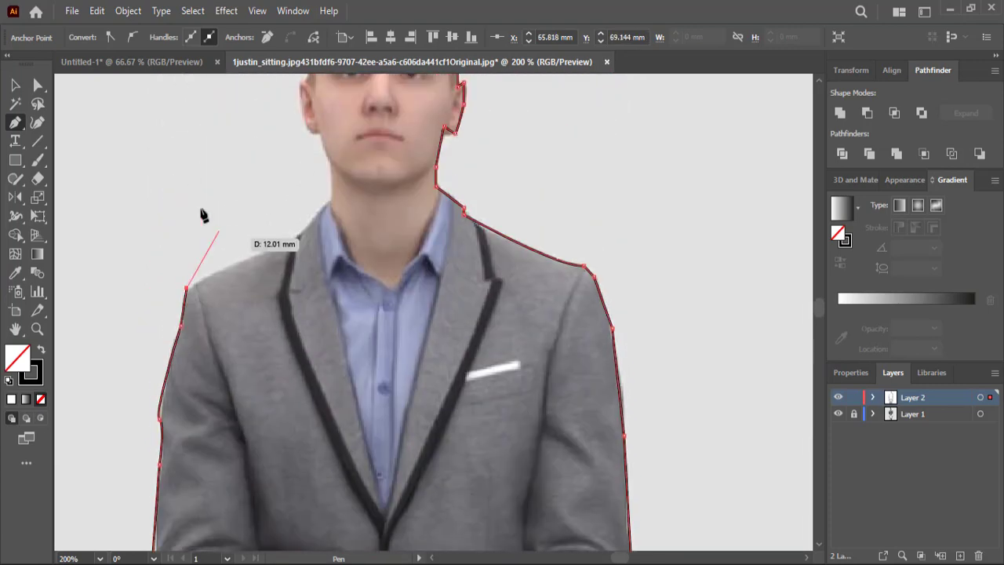
pyautogui.click(187, 288)
pyautogui.click(295, 237)
pyautogui.click(329, 201)
pyautogui.scroll(1, 337, 206)
pyautogui.scroll(3, 334, 259)
# Step: Trace the jaw and left ear, then close the outline at its start point
pyautogui.click(331, 296)
pyautogui.click(313, 261)
pyautogui.click(301, 212)
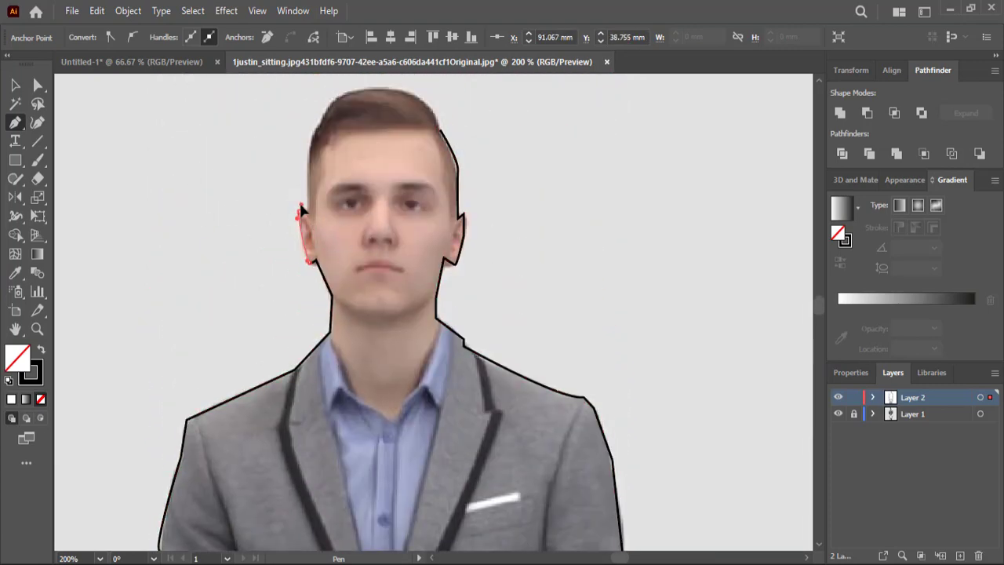
pyautogui.scroll(2, 310, 205)
pyautogui.click(333, 214)
pyautogui.click(443, 246)
pyautogui.press('v')
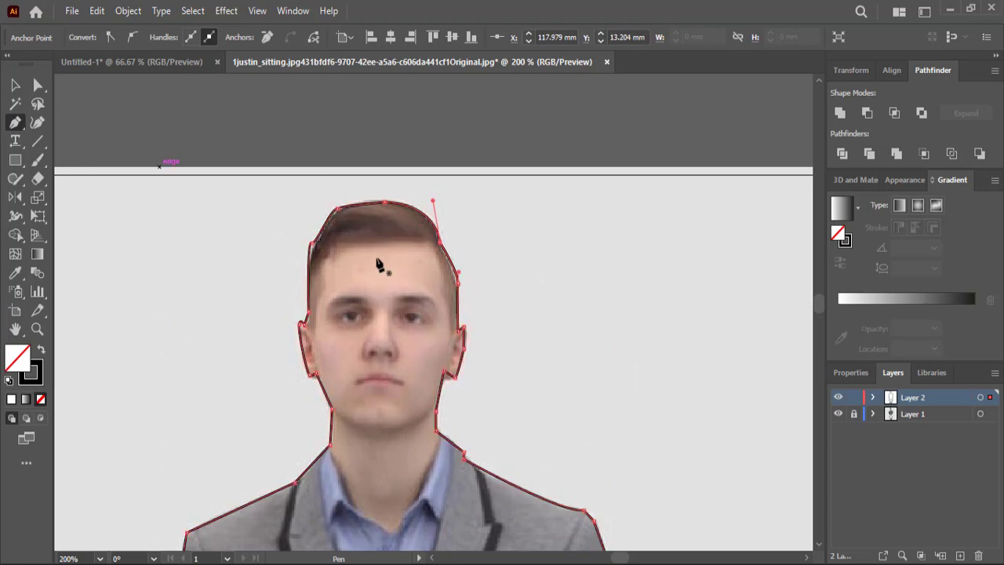
pyautogui.scroll(-1, 382, 264)
pyautogui.click(361, 114)
pyautogui.scroll(-4, 366, 141)
# Step: Set the fill colour to black from a swatch library
pyautogui.doubleClick(18, 358)
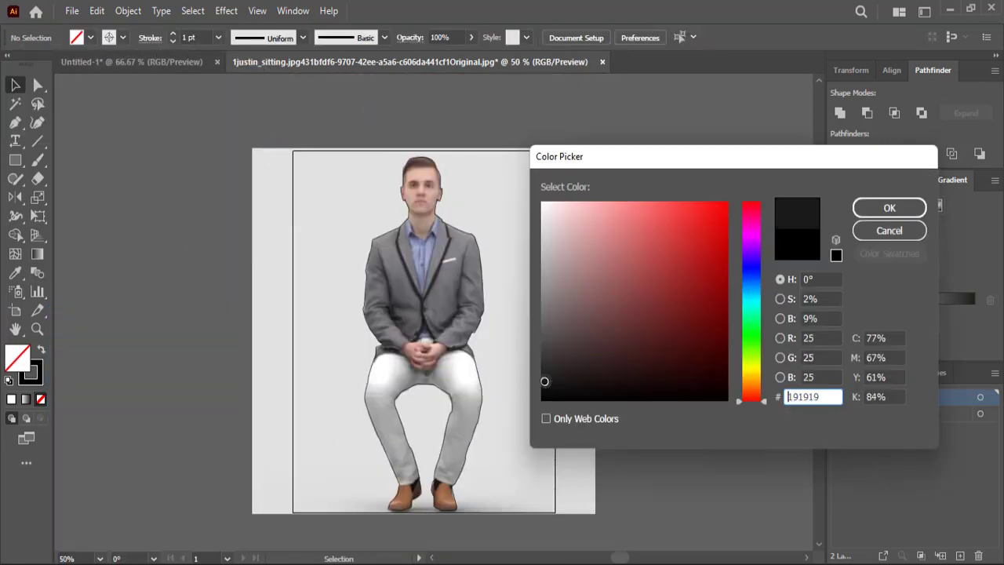
pyautogui.click(887, 206)
pyautogui.click(90, 37)
pyautogui.click(15, 137)
pyautogui.click(206, 236)
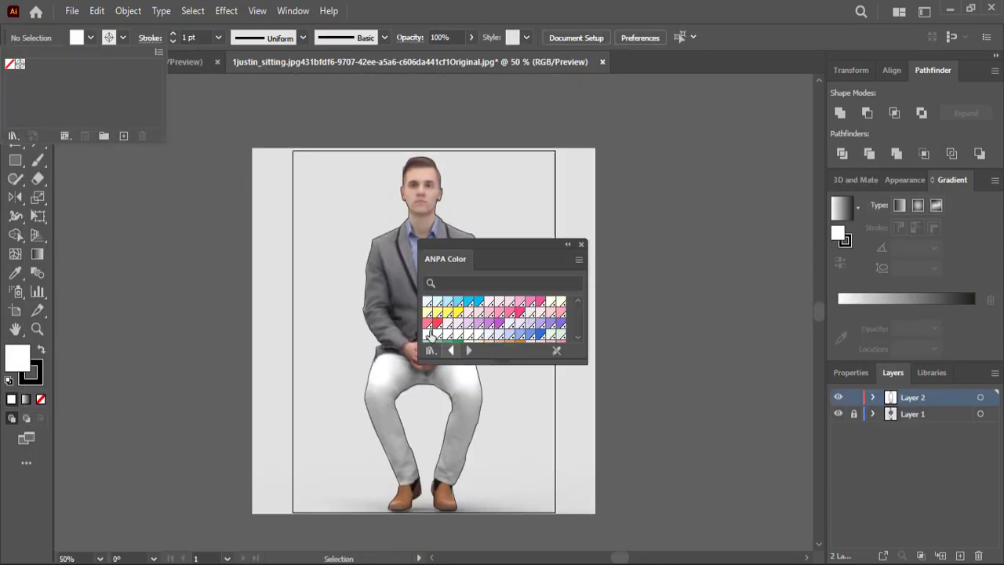
pyautogui.click(499, 301)
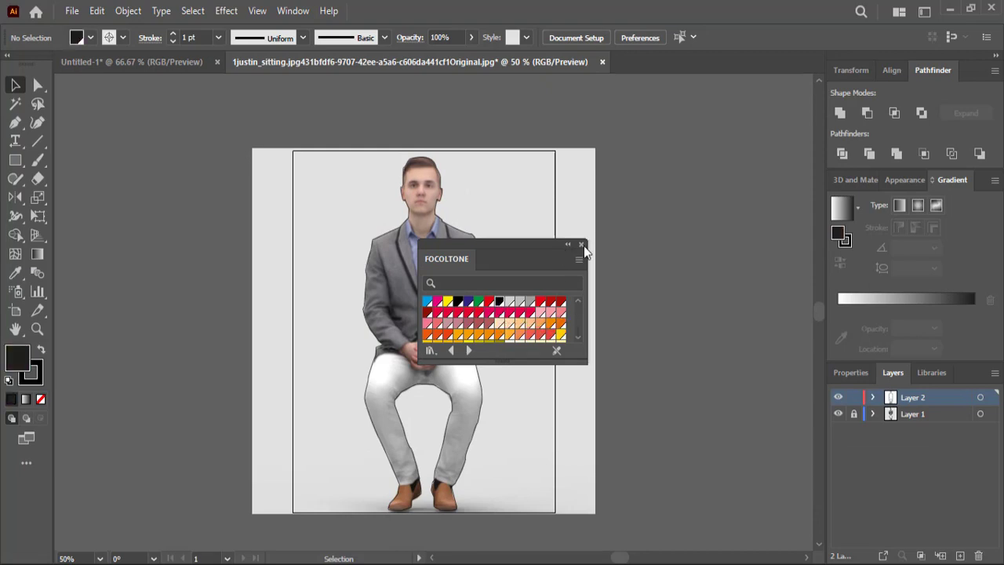
pyautogui.click(581, 244)
# Step: Select the traced man outline so it takes the near-black #191919 fill
pyautogui.hotkey('ctrl', 'a')
pyautogui.click(90, 37)
pyautogui.click(24, 79)
pyautogui.click(605, 138)
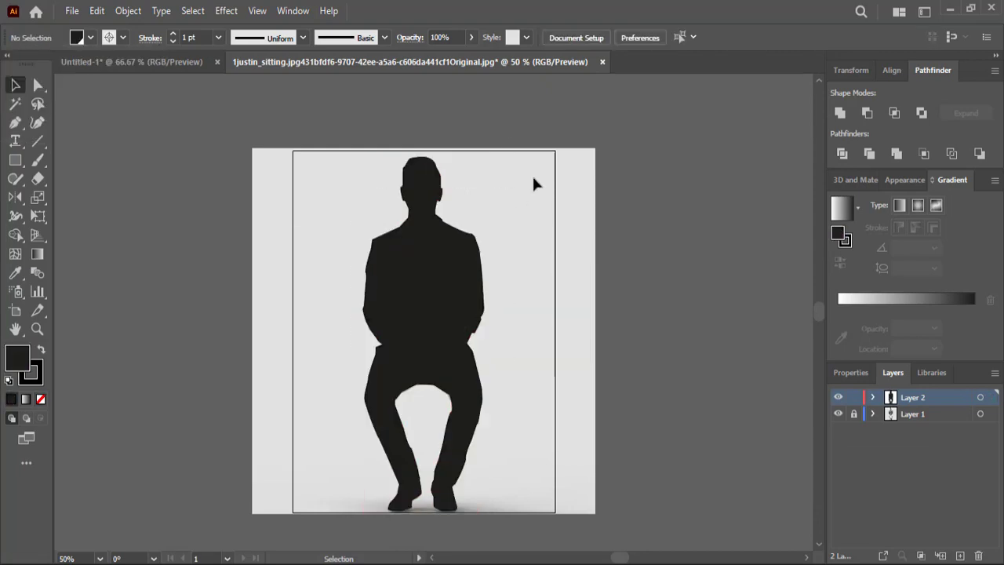
pyautogui.hotkey('ctrl', 'a')
pyautogui.moveTo(15, 178); pyautogui.dragTo(78, 197)
pyautogui.click(15, 84)
pyautogui.click(385, 244)
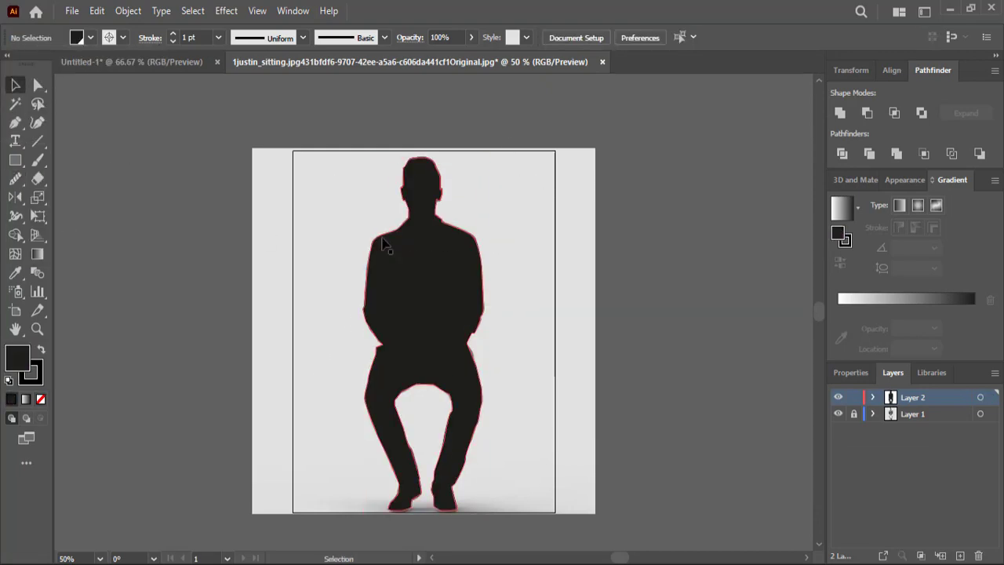
pyautogui.click(465, 251)
pyautogui.click(96, 11)
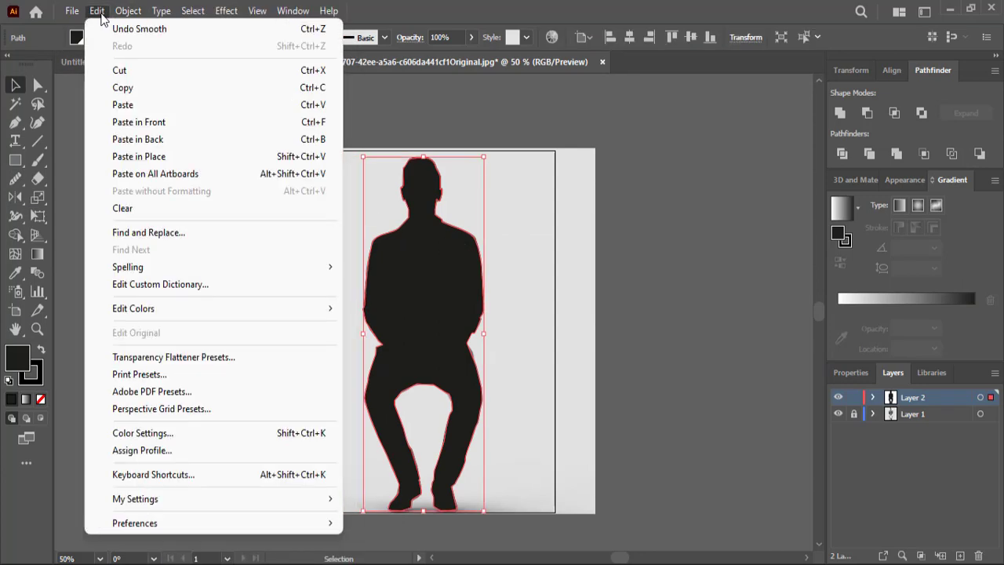
# Step: Copy the silhouette and paste it into the Untitled-1 night landscape
pyautogui.click(131, 87)
pyautogui.click(132, 61)
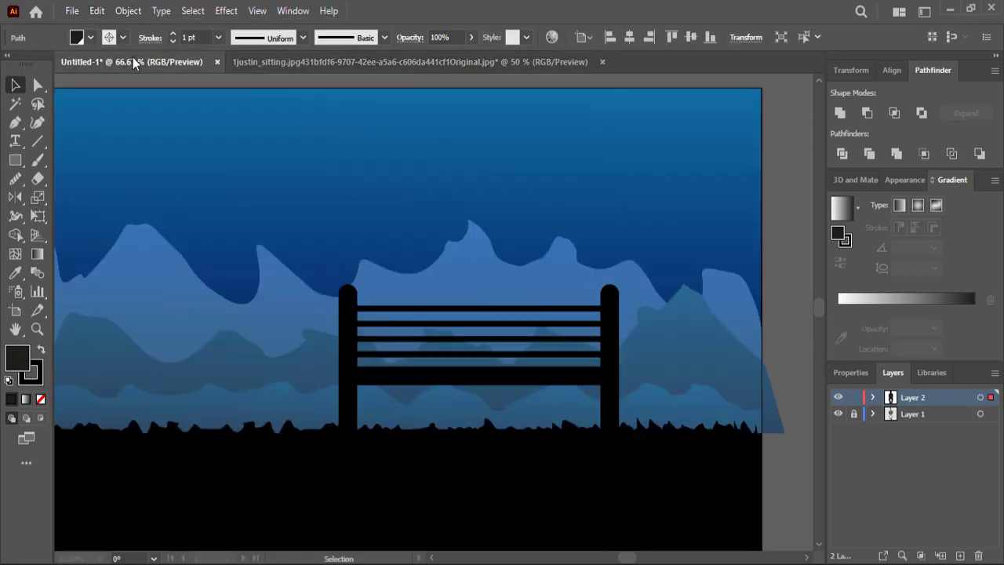
pyautogui.click(130, 11)
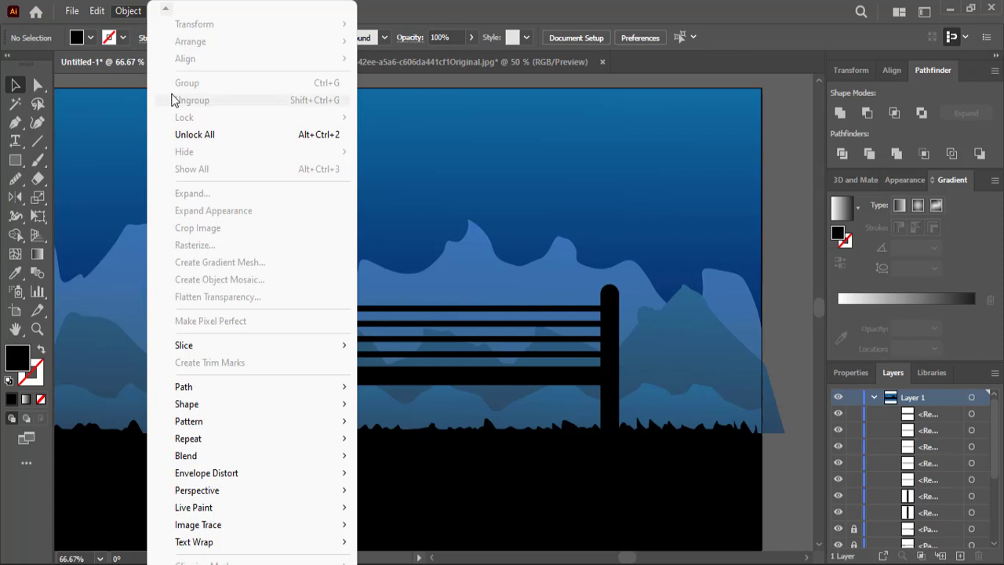
pyautogui.click(122, 114)
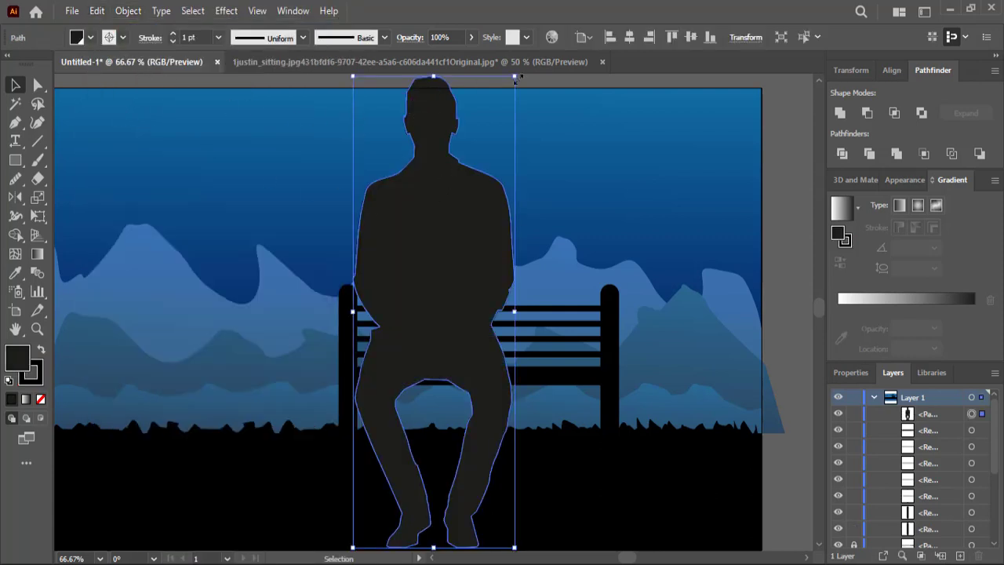
# Step: Shrink the pasted silhouette, move it over the bench and set its stroke to None
pyautogui.moveTo(516, 77); pyautogui.dragTo(469, 269)
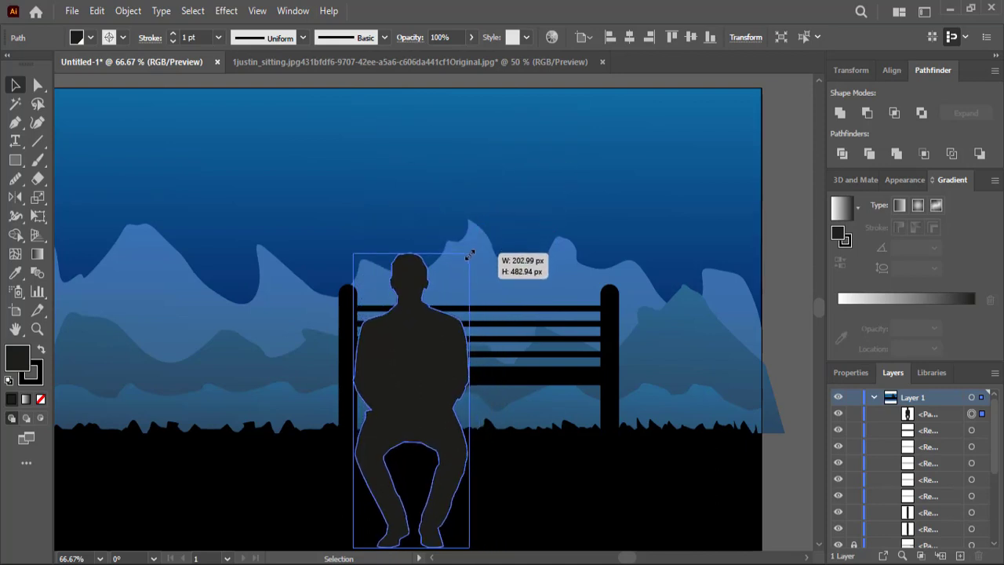
pyautogui.moveTo(469, 269); pyautogui.dragTo(465, 269)
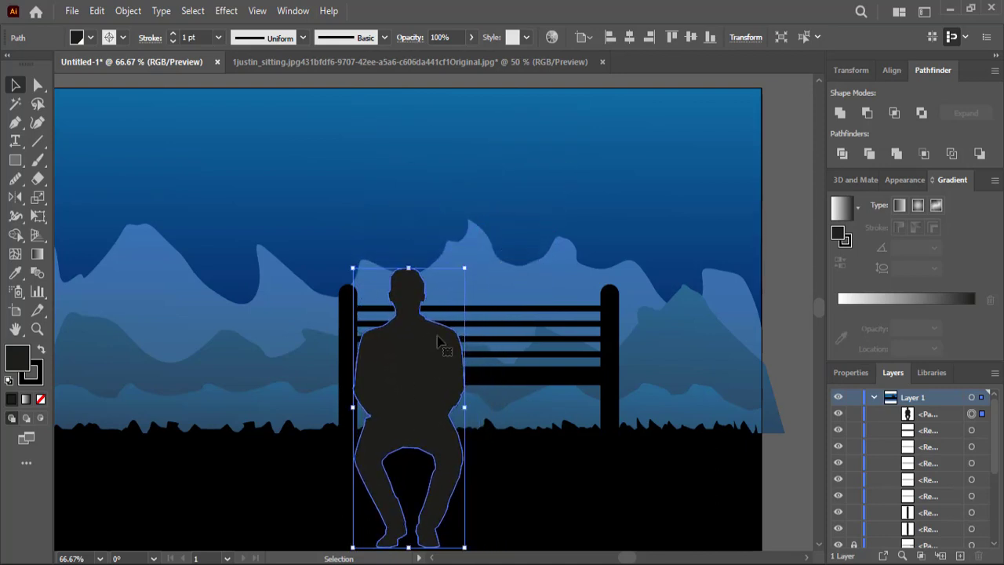
pyautogui.moveTo(435, 361); pyautogui.dragTo(512, 296)
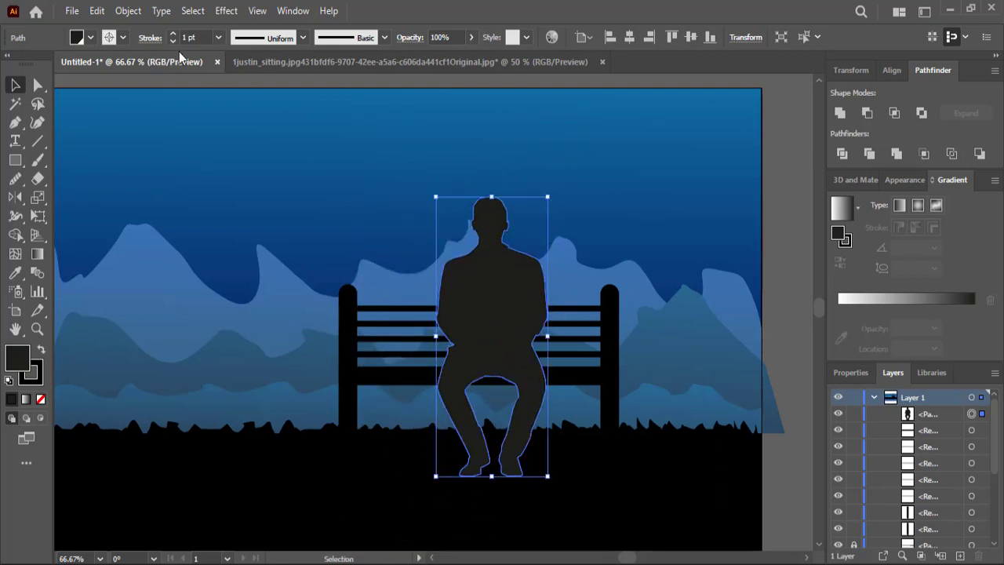
pyautogui.click(123, 37)
pyautogui.click(9, 64)
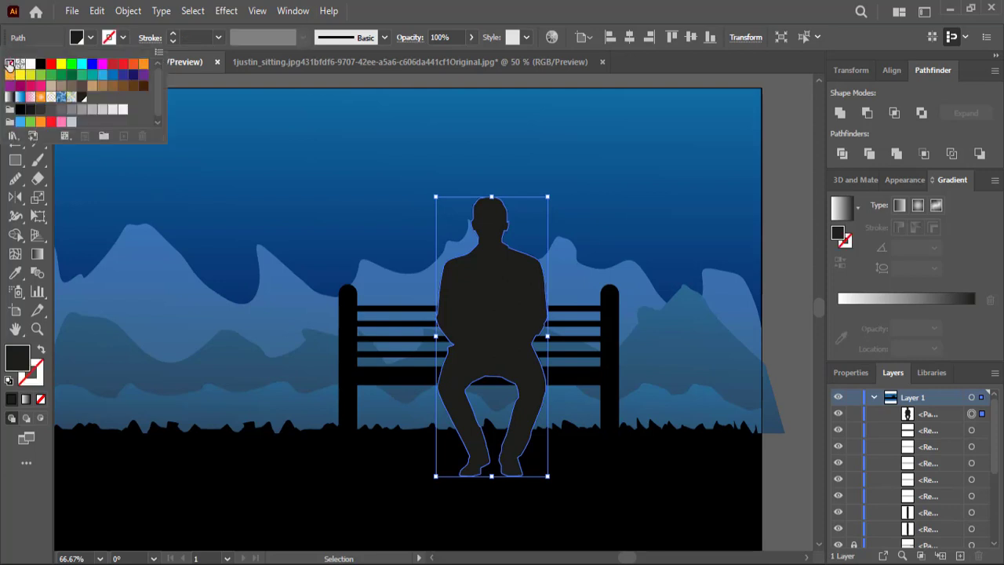
pyautogui.click(547, 198)
# Step: Fit the silhouette onto the bench at about 135 × 326 px, eyedropping the black ground fill
pyautogui.moveTo(547, 199); pyautogui.dragTo(527, 267)
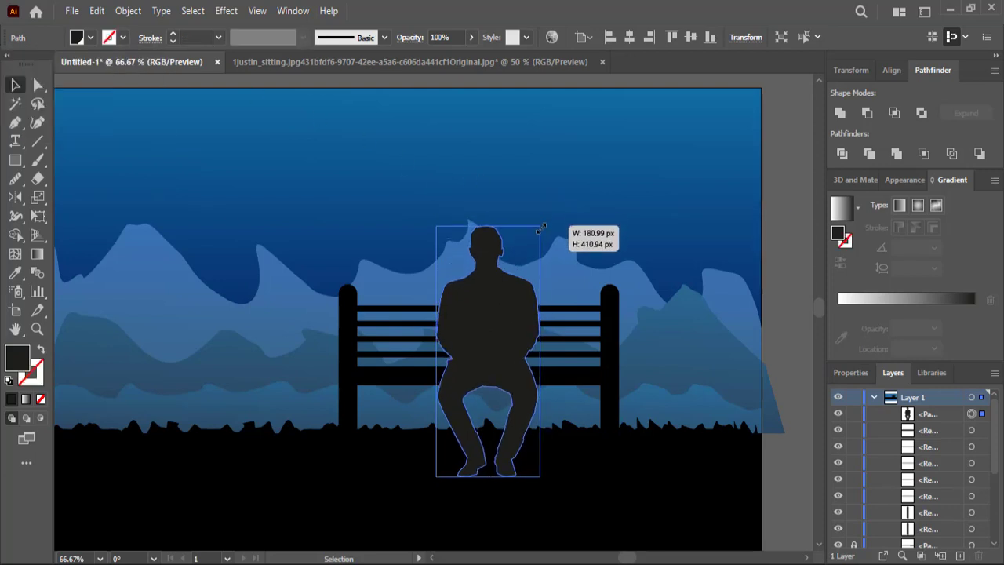
pyautogui.moveTo(489, 355); pyautogui.dragTo(542, 317)
pyautogui.moveTo(565, 235); pyautogui.dragTo(563, 248)
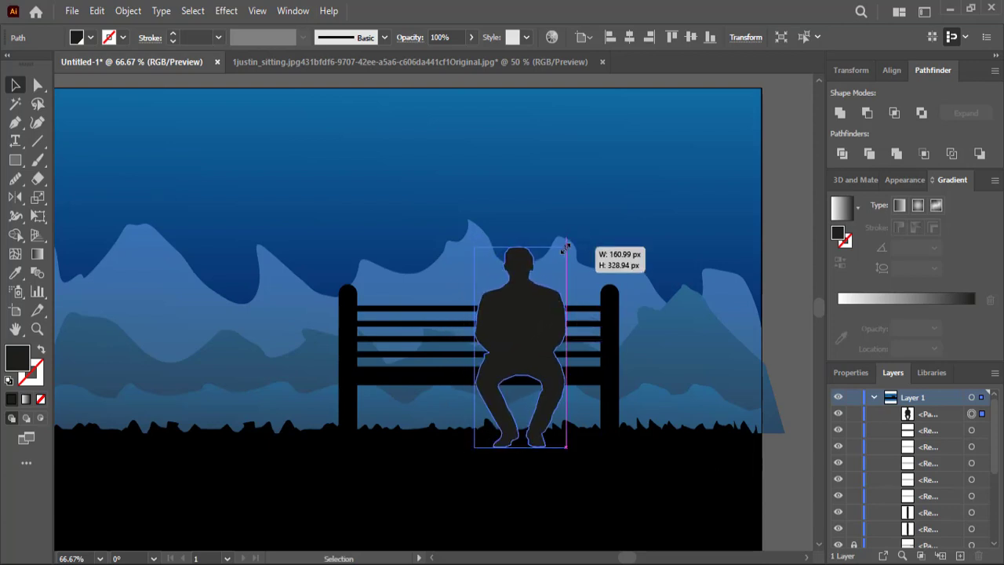
pyautogui.moveTo(542, 313); pyautogui.dragTo(542, 306)
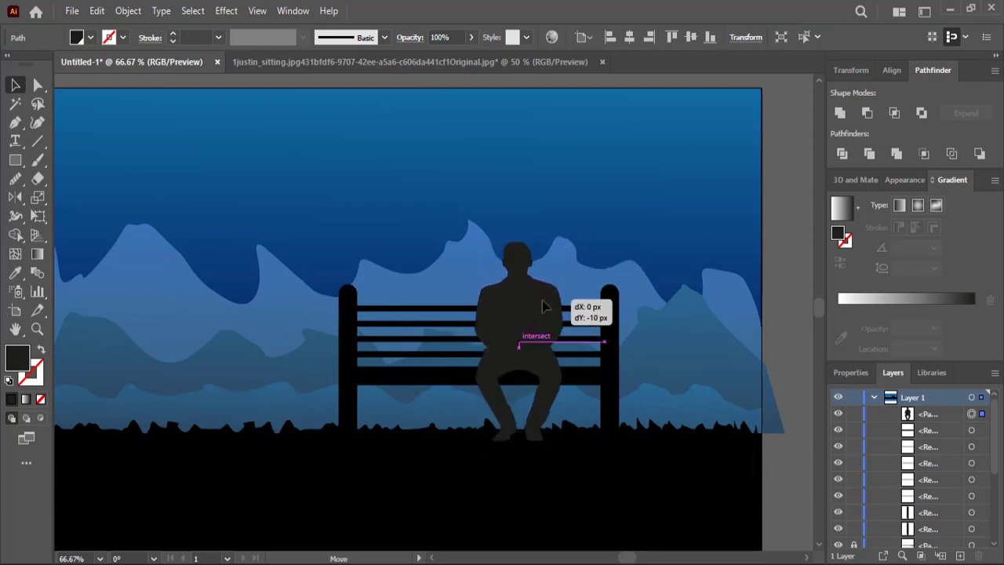
pyautogui.click(583, 196)
pyautogui.click(539, 293)
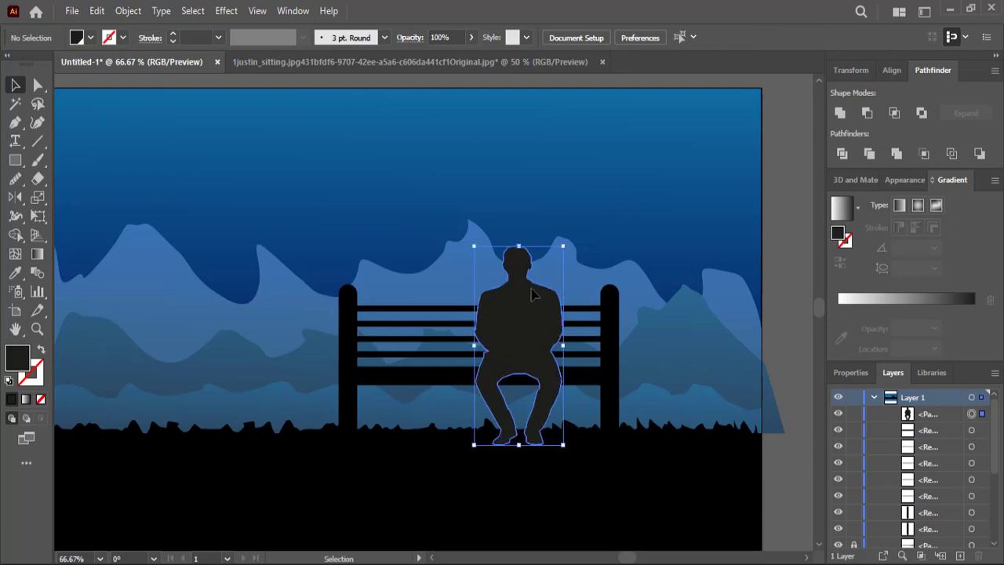
pyautogui.moveTo(563, 248); pyautogui.dragTo(556, 247)
pyautogui.click(561, 203)
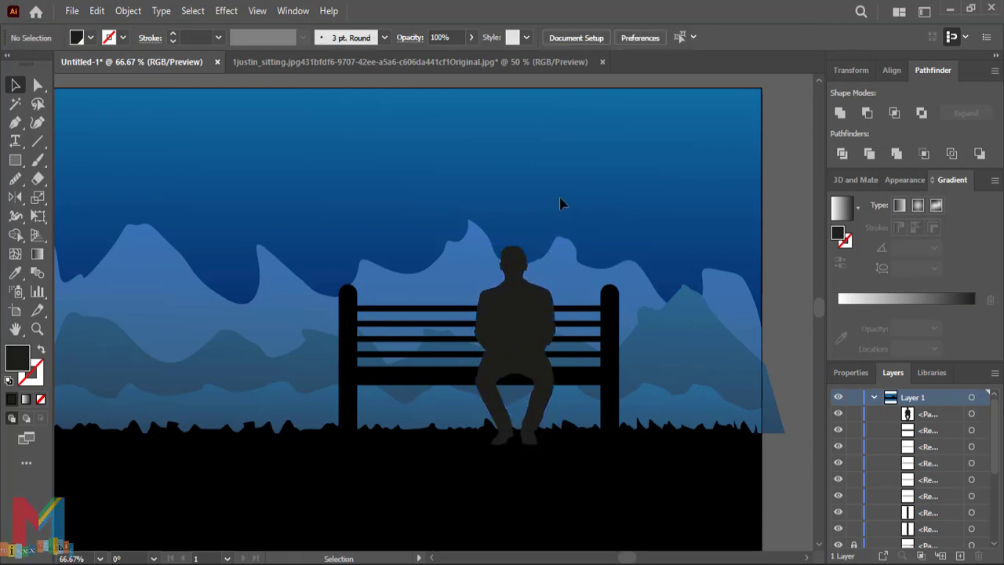
pyautogui.click(531, 316)
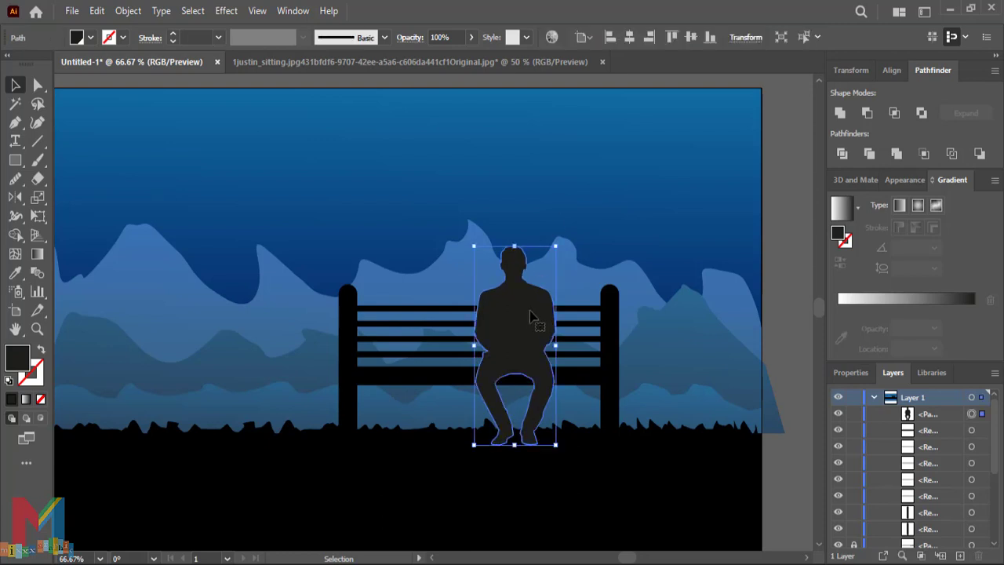
pyautogui.click(15, 273)
pyautogui.click(284, 427)
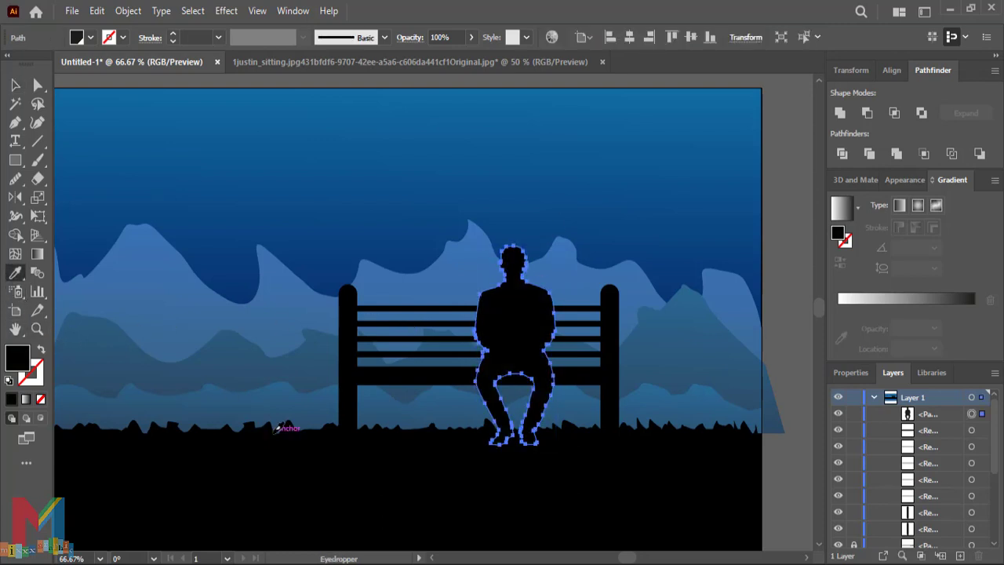
# Step: Change the silhouette's fill to dark grey #111111
pyautogui.doubleClick(21, 357)
pyautogui.click(542, 386)
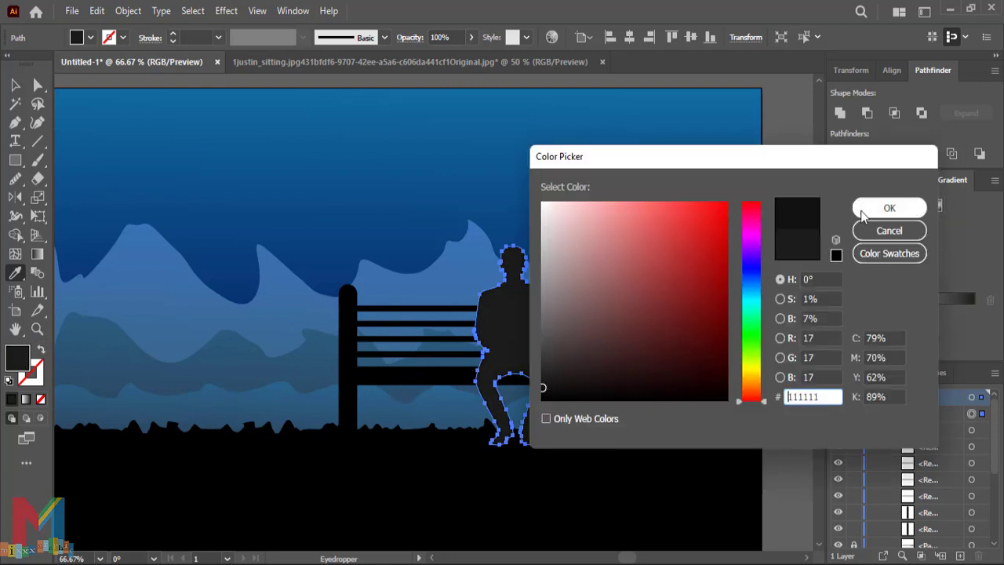
pyautogui.click(889, 208)
# Step: Raise and resize the silhouette on the bench to about 142 × 320 px
pyautogui.press('v')
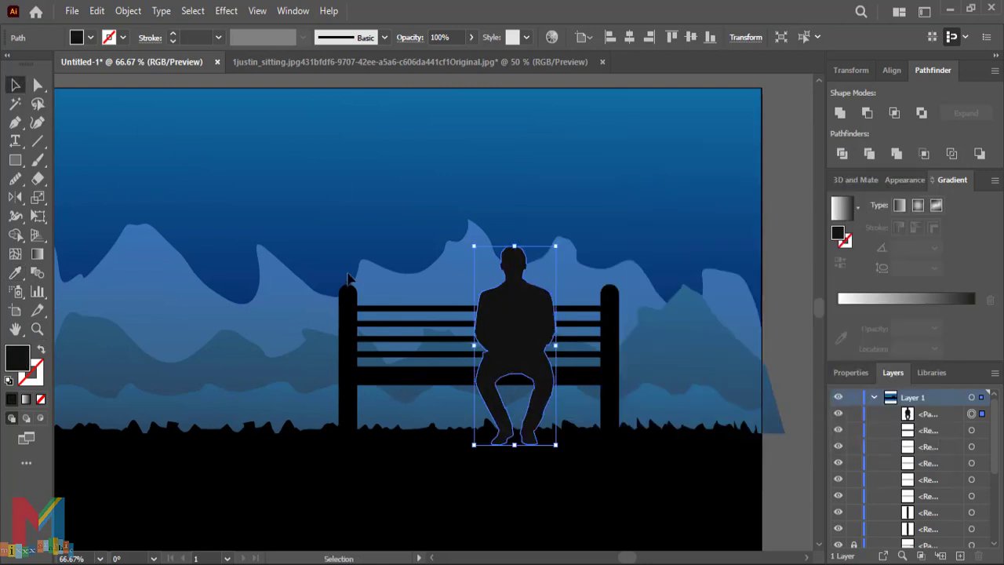
pyautogui.moveTo(515, 328); pyautogui.dragTo(516, 320)
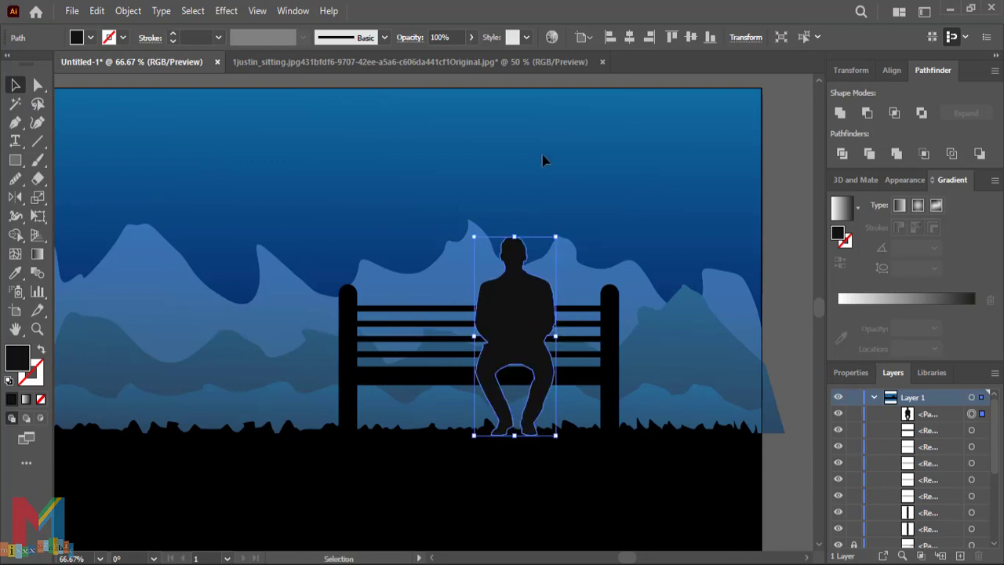
pyautogui.click(541, 188)
pyautogui.click(534, 329)
pyautogui.moveTo(516, 435); pyautogui.dragTo(516, 440)
pyautogui.moveTo(515, 236); pyautogui.dragTo(514, 246)
pyautogui.click(443, 168)
pyautogui.scroll(2, 545, 126)
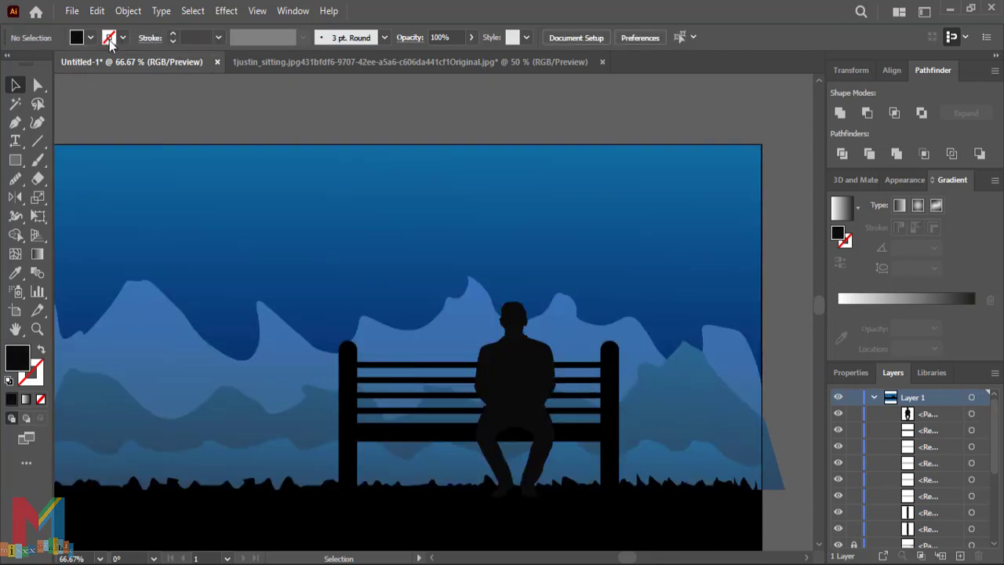
pyautogui.click(73, 11)
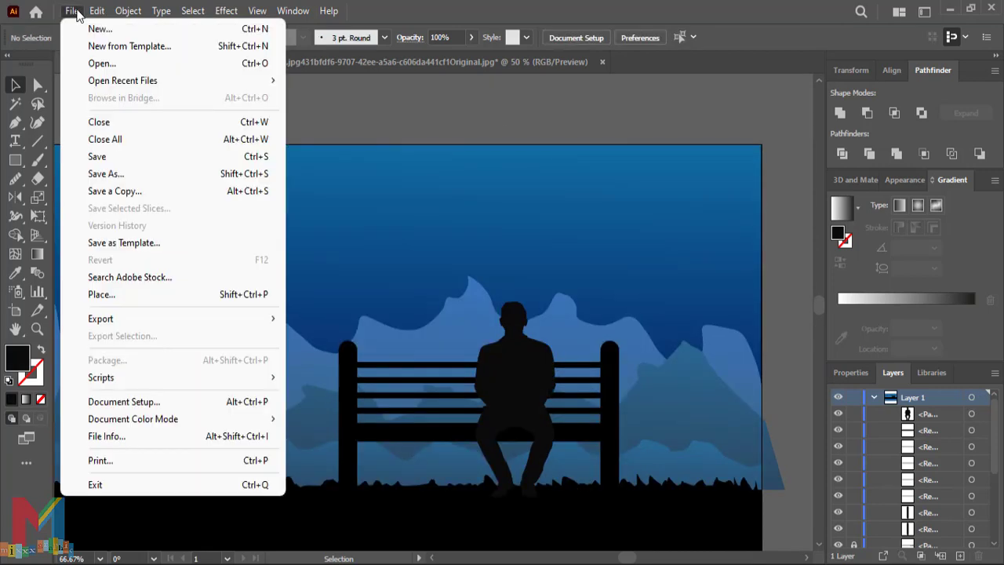
# Step: Open the dog.jpg photo
pyautogui.click(112, 66)
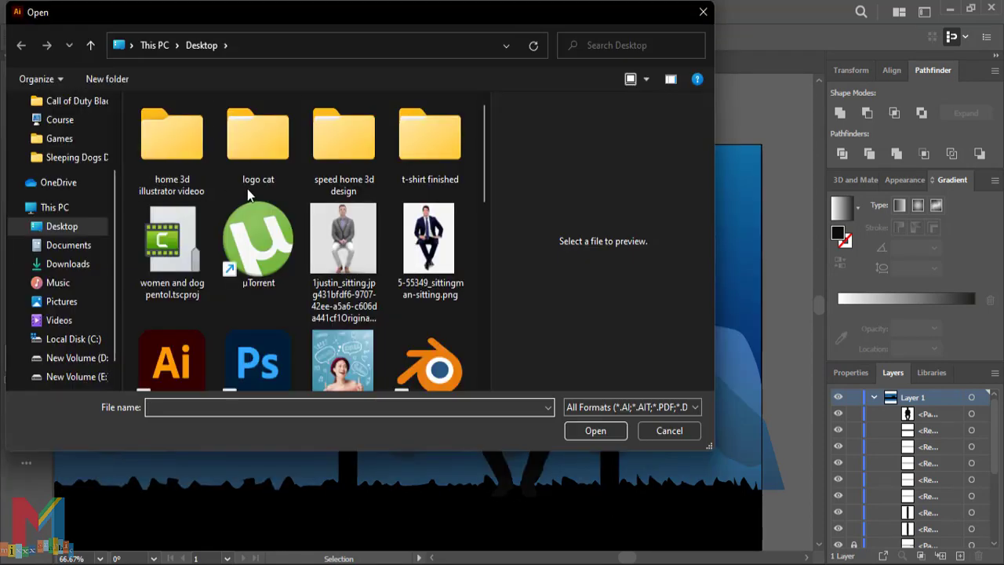
pyautogui.scroll(-3, 247, 189)
pyautogui.scroll(-2, 275, 204)
pyautogui.doubleClick(326, 199)
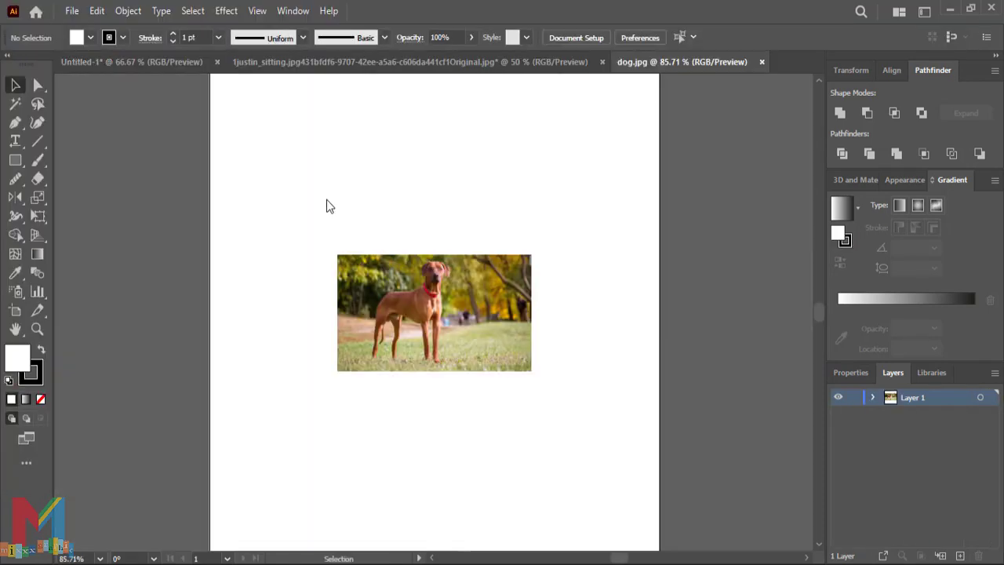
# Step: Enlarge the dog photo on the artboard by dragging its corner handle
pyautogui.click(528, 369)
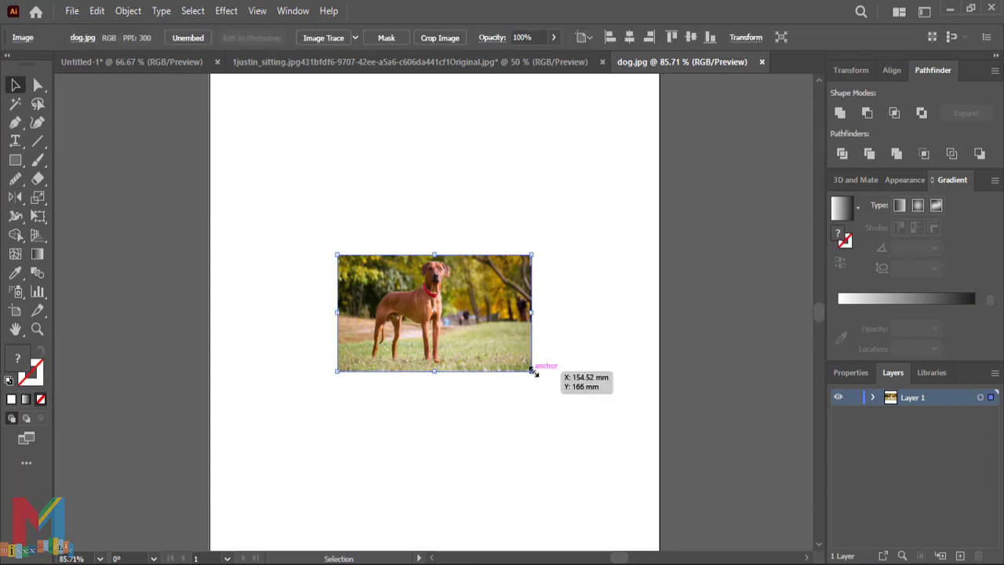
pyautogui.moveTo(533, 371); pyautogui.dragTo(684, 505)
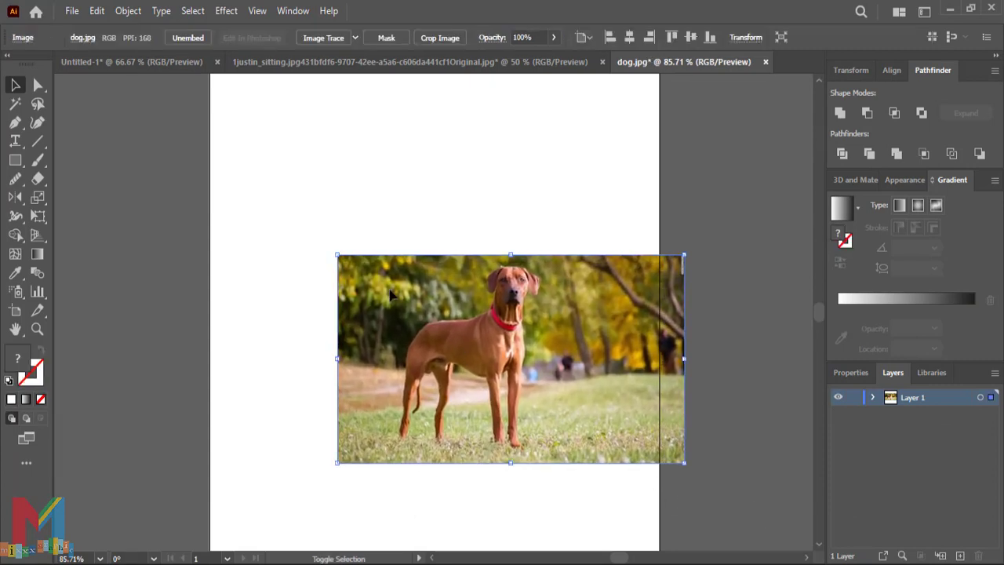
pyautogui.moveTo(332, 252)
pyautogui.mouseDown()
pyautogui.moveTo(247, 197)
pyautogui.moveTo(219, 165)
pyautogui.mouseUp()
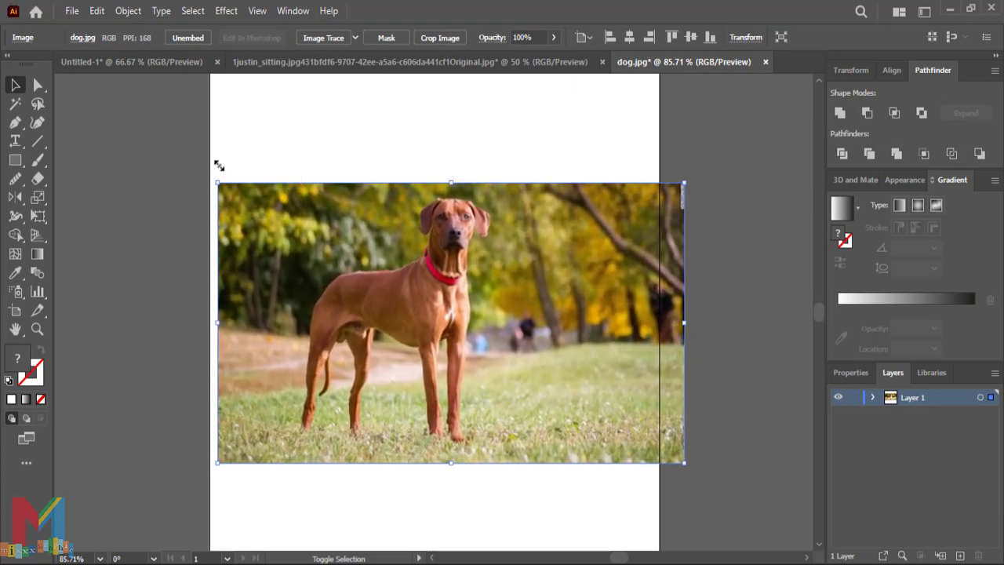
pyautogui.click(810, 373)
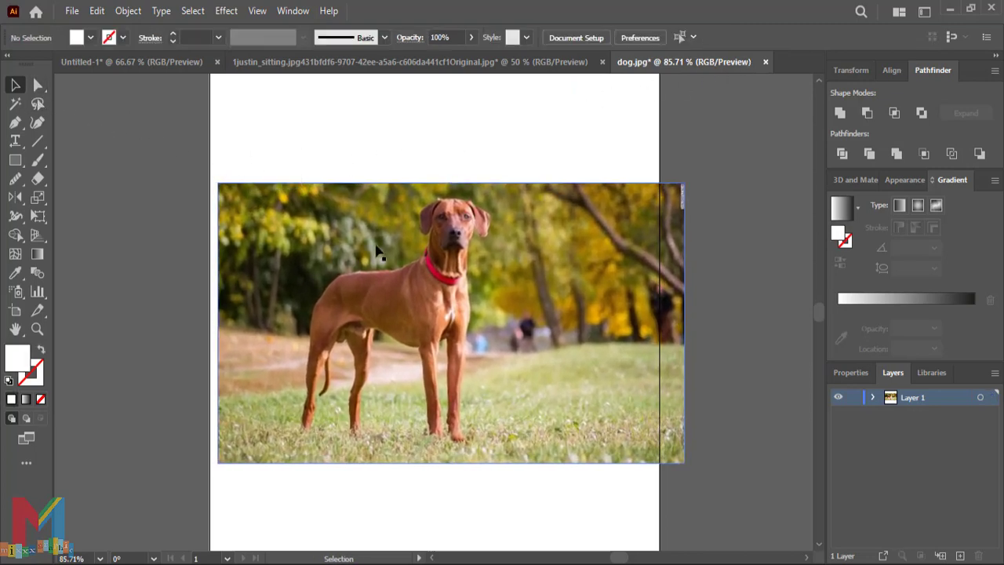
# Step: Add a new empty Layer 2 above the photo's layer
pyautogui.click(962, 555)
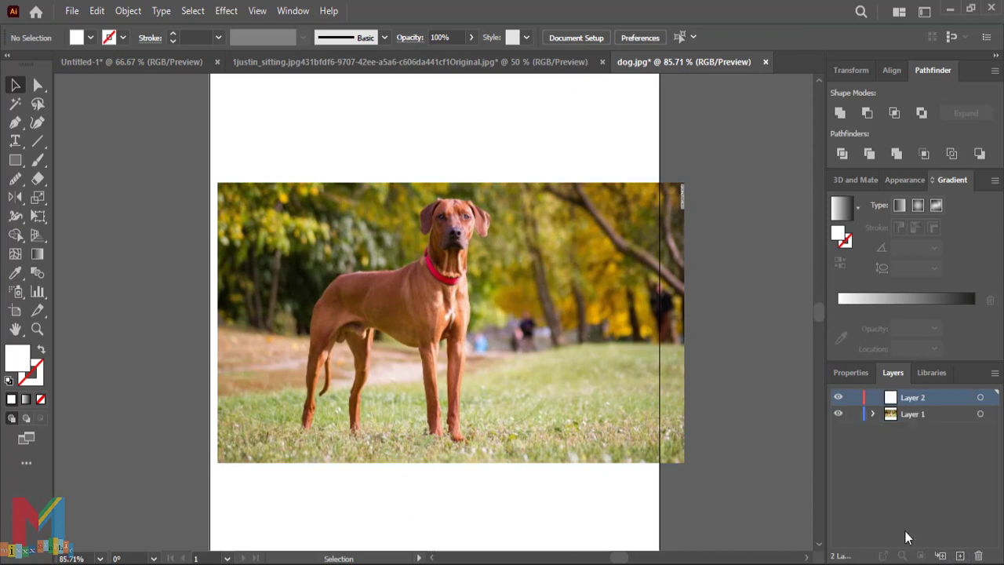
pyautogui.scroll(1, 284, 292)
pyautogui.scroll(1, 284, 292)
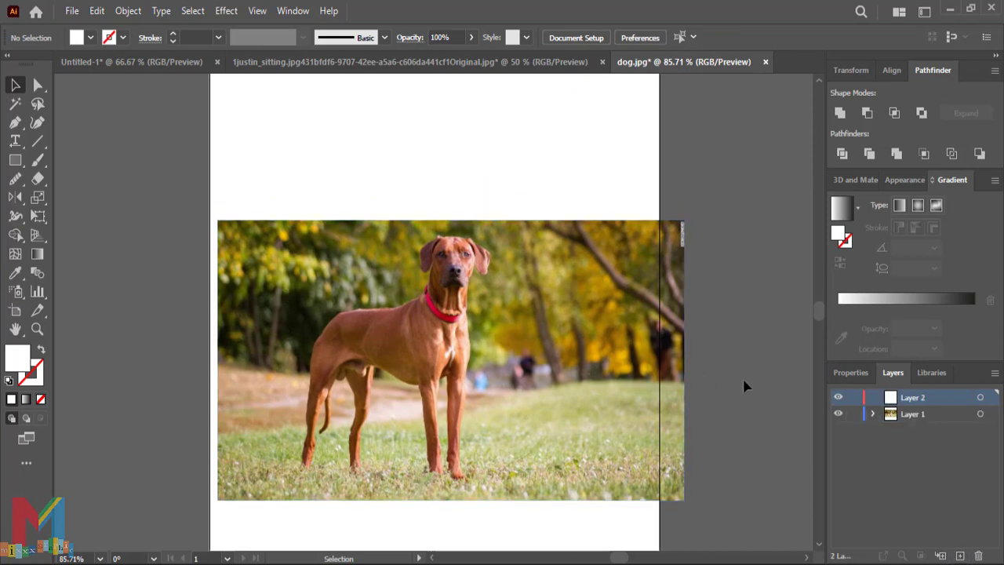
pyautogui.click(15, 122)
# Step: Start the dog outline at the head with no fill and a black stroke
pyautogui.hotkey('ctrl', '+')
pyautogui.hotkey('ctrl', '+')
pyautogui.hotkey('ctrl', '+')
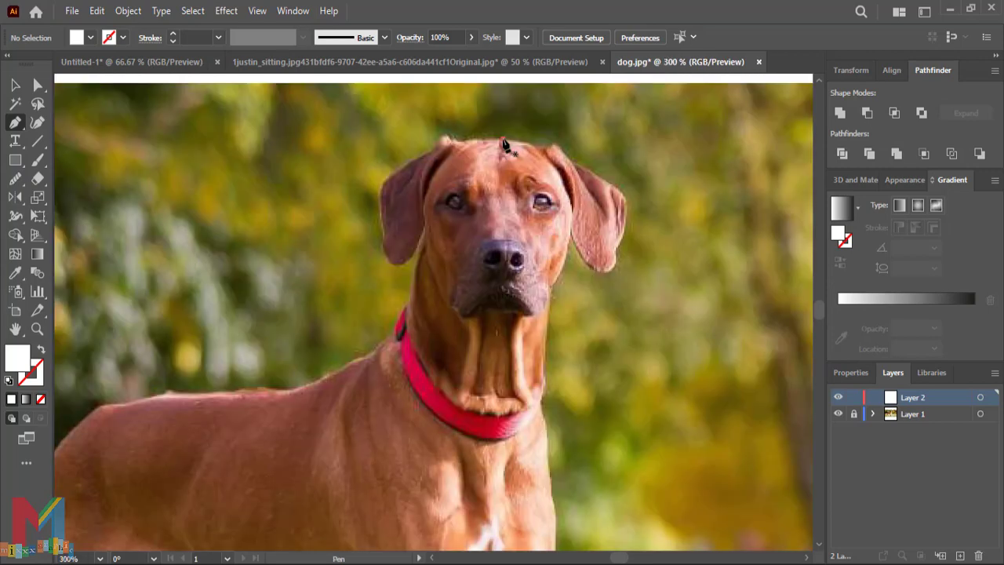
pyautogui.moveTo(503, 141); pyautogui.dragTo(553, 150)
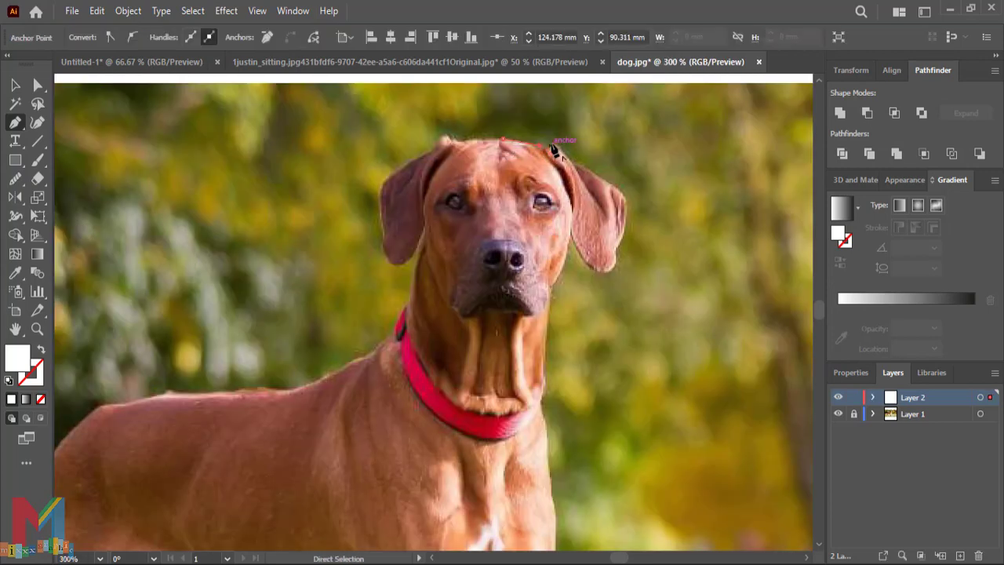
pyautogui.click(91, 38)
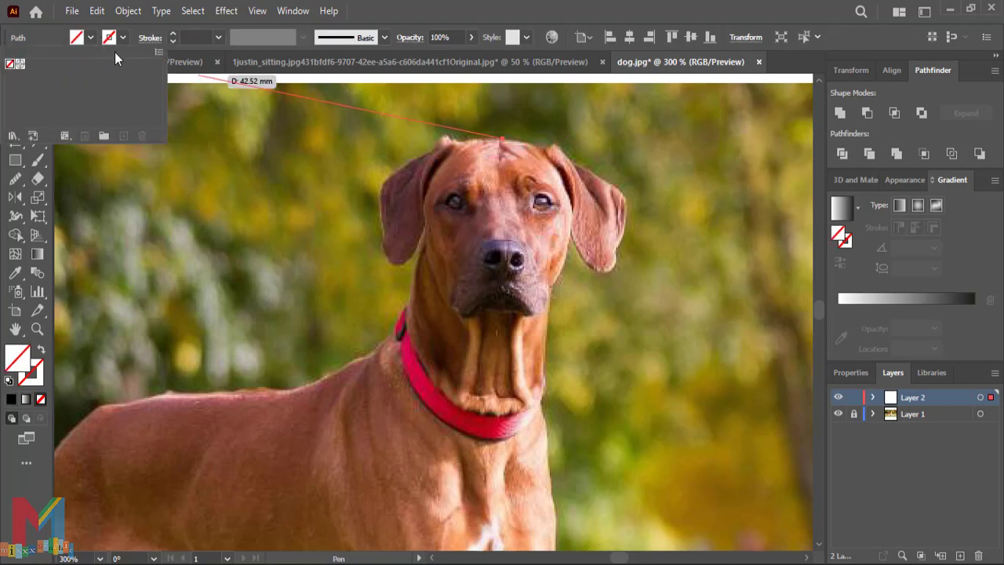
pyautogui.click(20, 64)
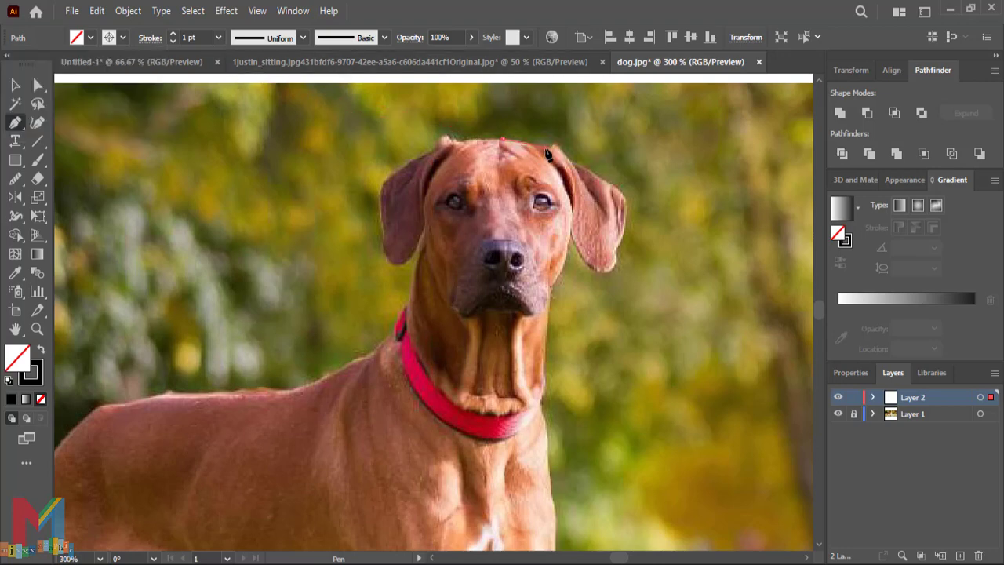
# Step: Trace the dog's head, ear, neck and both front legs and paws
pyautogui.moveTo(549, 146); pyautogui.dragTo(557, 149)
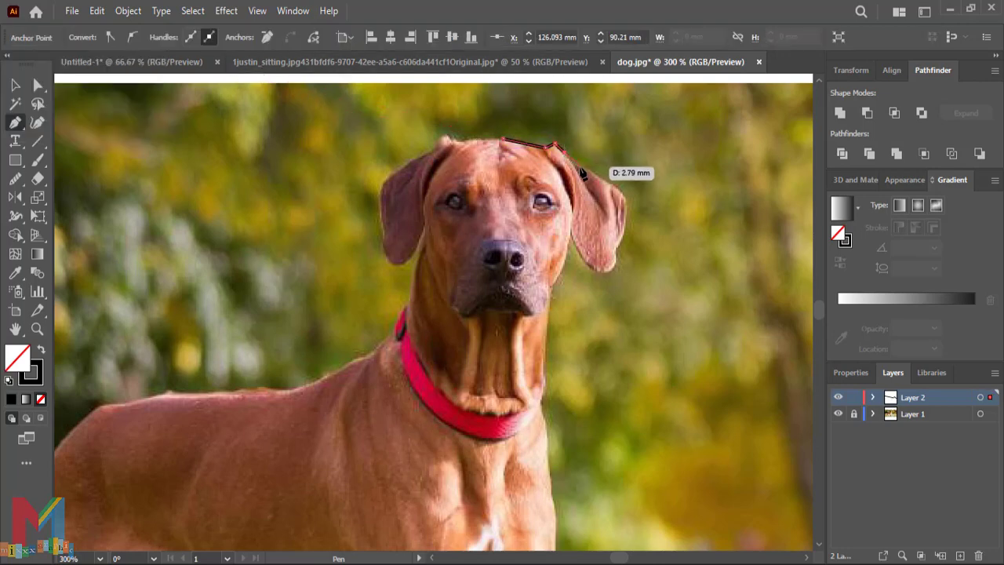
pyautogui.click(554, 337)
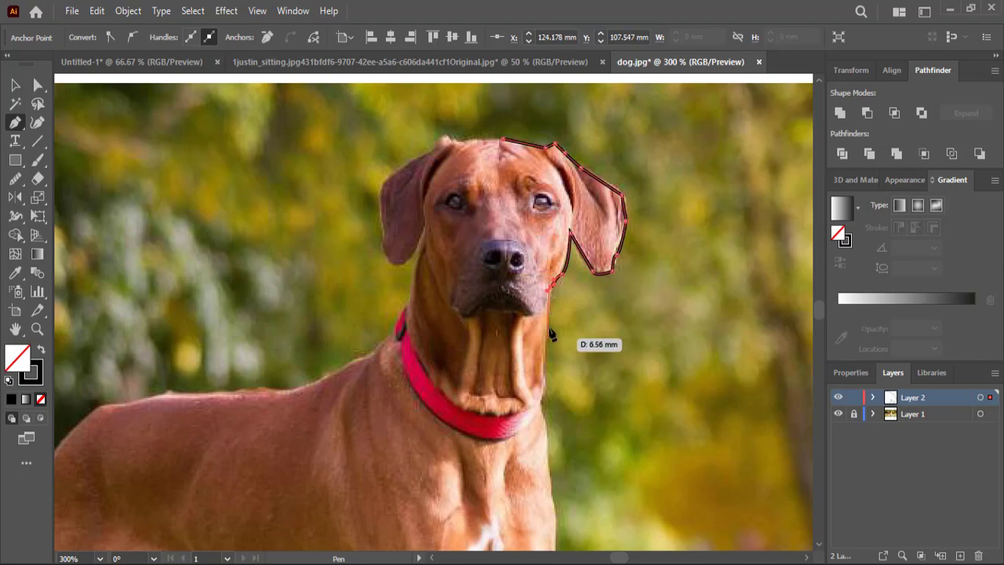
pyautogui.scroll(-3, 554, 337)
pyautogui.moveTo(551, 261); pyautogui.dragTo(555, 266)
pyautogui.scroll(-3, 549, 313)
pyautogui.click(540, 325)
pyautogui.scroll(-3, 520, 307)
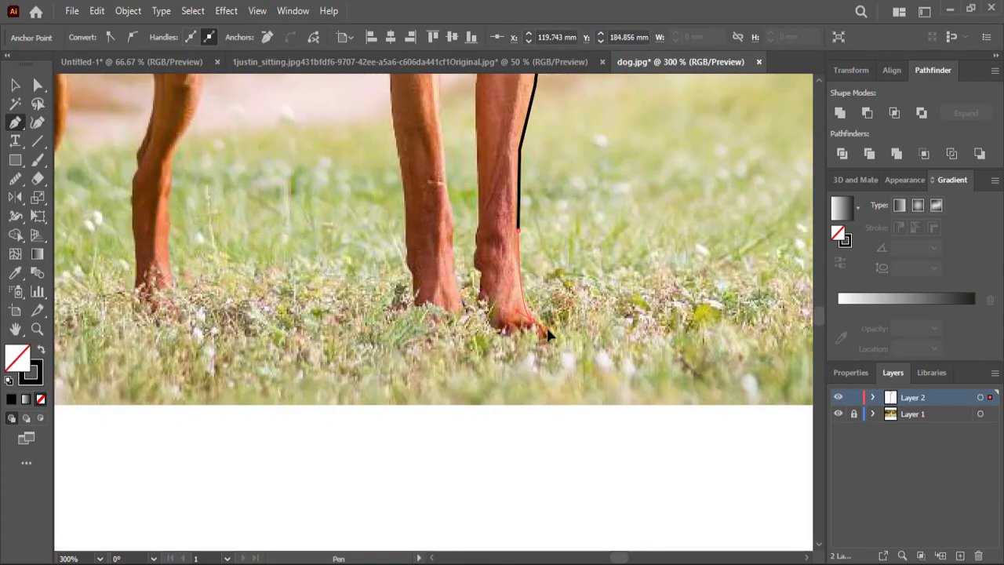
pyautogui.click(534, 323)
pyautogui.click(502, 331)
pyautogui.click(476, 266)
pyautogui.scroll(3, 475, 265)
pyautogui.click(441, 251)
pyautogui.scroll(-2, 442, 251)
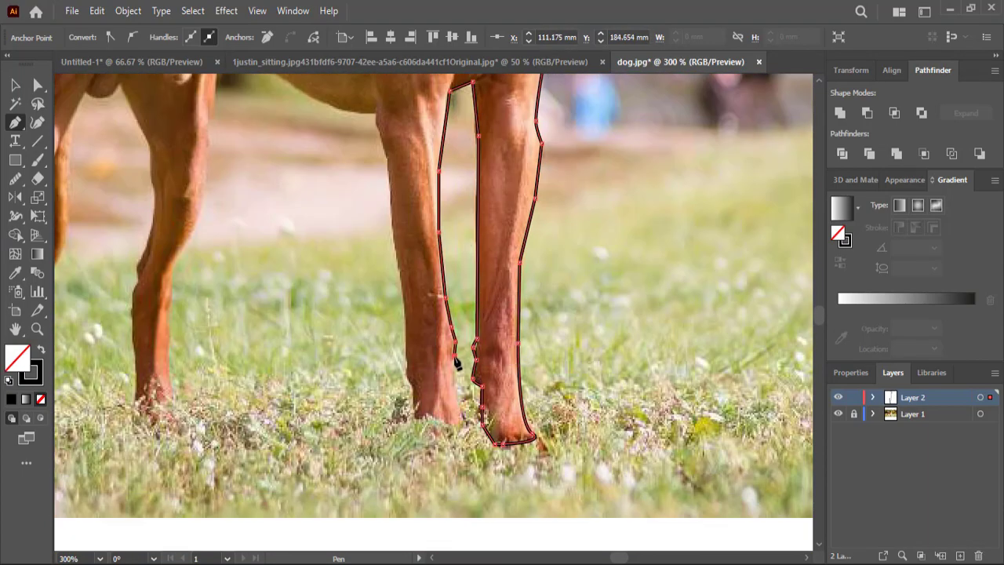
pyautogui.click(456, 298)
pyautogui.moveTo(425, 375); pyautogui.dragTo(425, 380)
# Step: Continue the outline along the belly, back leg and rear leg to the rear paw
pyautogui.click(408, 324)
pyautogui.scroll(2, 406, 291)
pyautogui.click(387, 290)
pyautogui.click(376, 247)
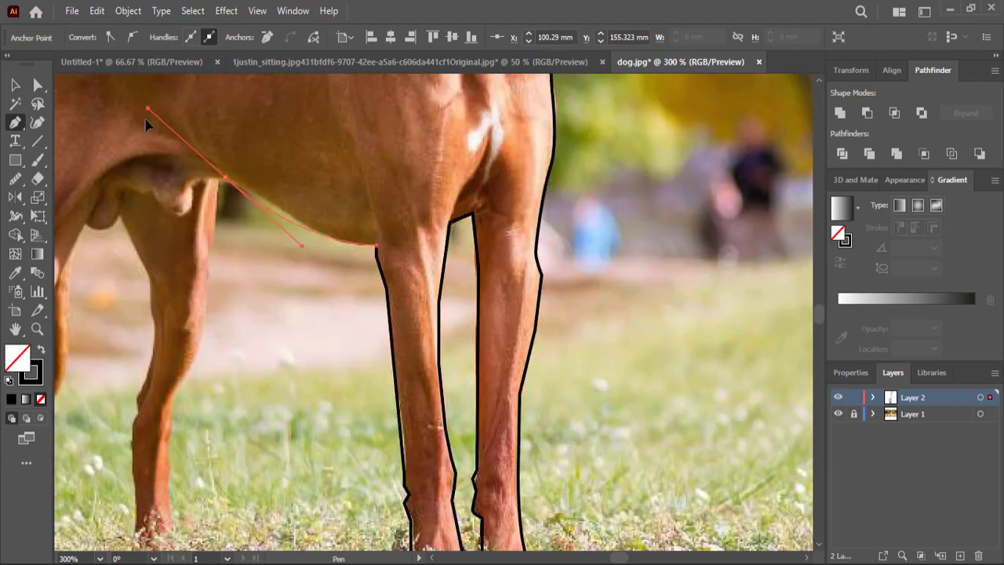
pyautogui.moveTo(279, 204); pyautogui.dragTo(228, 182)
pyautogui.scroll(-3, 227, 182)
pyautogui.scroll(-1, 212, 207)
pyautogui.click(164, 382)
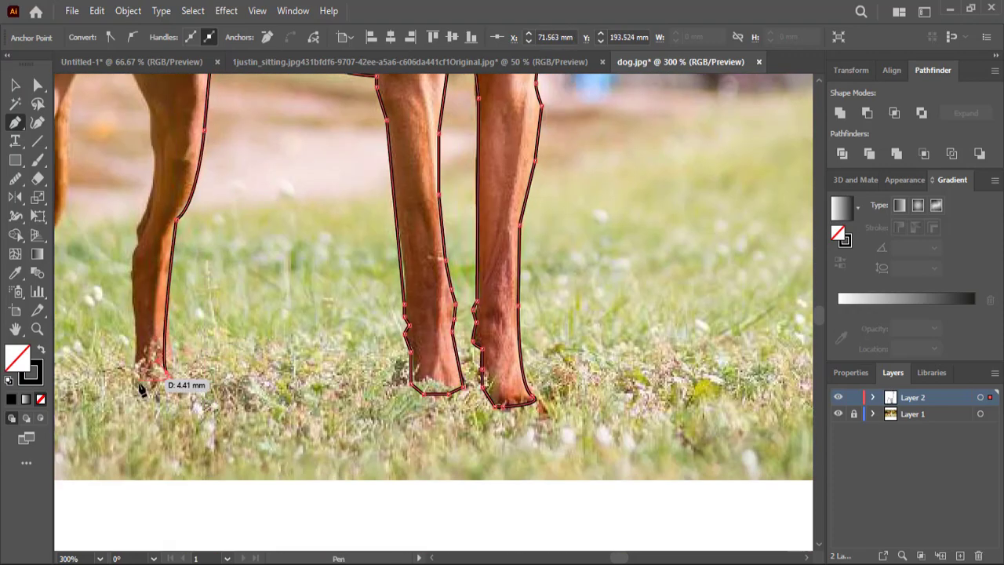
pyautogui.hscroll(-3, 164, 381)
pyautogui.click(310, 438)
pyautogui.click(310, 384)
pyautogui.scroll(1, 310, 312)
pyautogui.click(330, 301)
pyautogui.click(321, 257)
pyautogui.click(290, 199)
pyautogui.moveTo(243, 197); pyautogui.dragTo(246, 209)
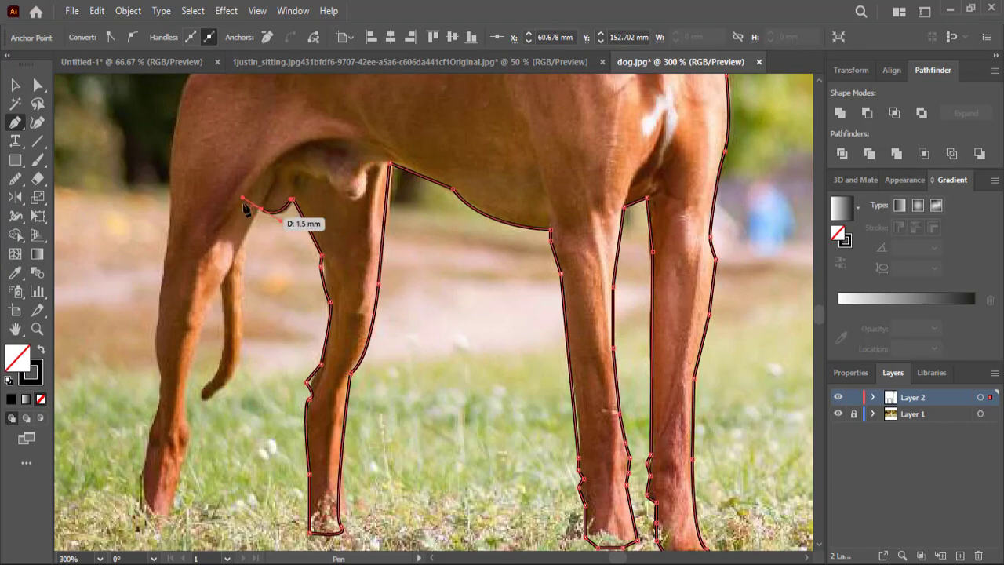
pyautogui.click(231, 264)
pyautogui.scroll(-2, 220, 329)
pyautogui.click(206, 348)
pyautogui.scroll(-1, 206, 348)
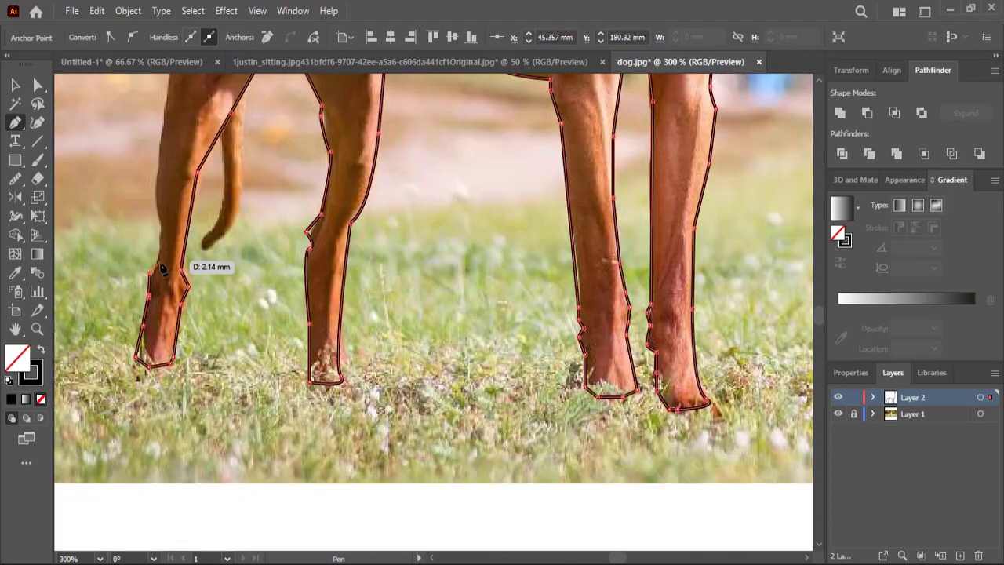
pyautogui.click(191, 269)
pyautogui.scroll(3, 237, 404)
pyautogui.scroll(2, 238, 404)
# Step: Trace up the rear, along the back and around the left ear, closing the outline
pyautogui.click(269, 291)
pyautogui.scroll(1, 348, 254)
pyautogui.scroll(2, 369, 437)
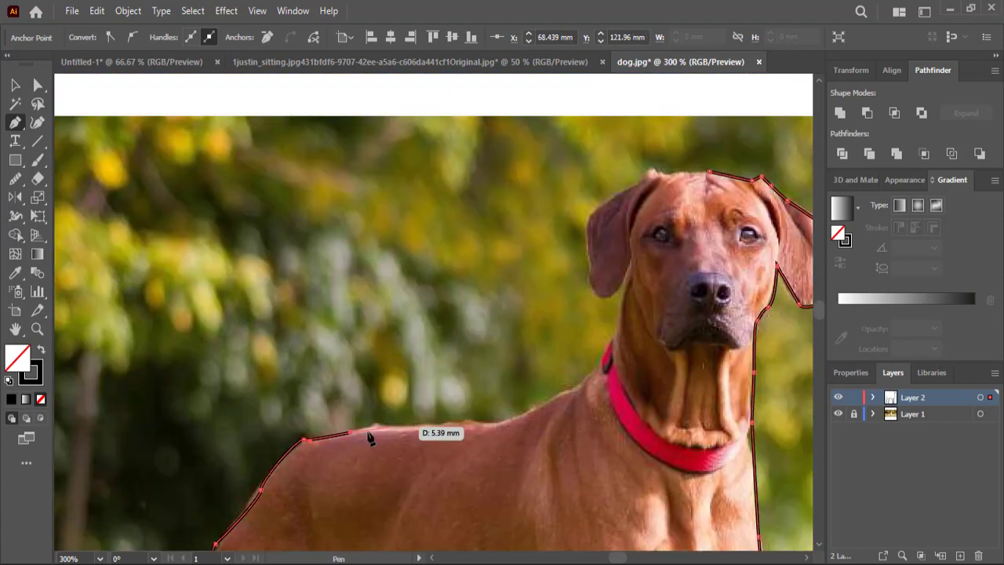
pyautogui.click(494, 425)
pyautogui.click(545, 400)
pyautogui.click(582, 383)
pyautogui.click(632, 263)
pyautogui.click(589, 220)
pyautogui.scroll(1, 659, 232)
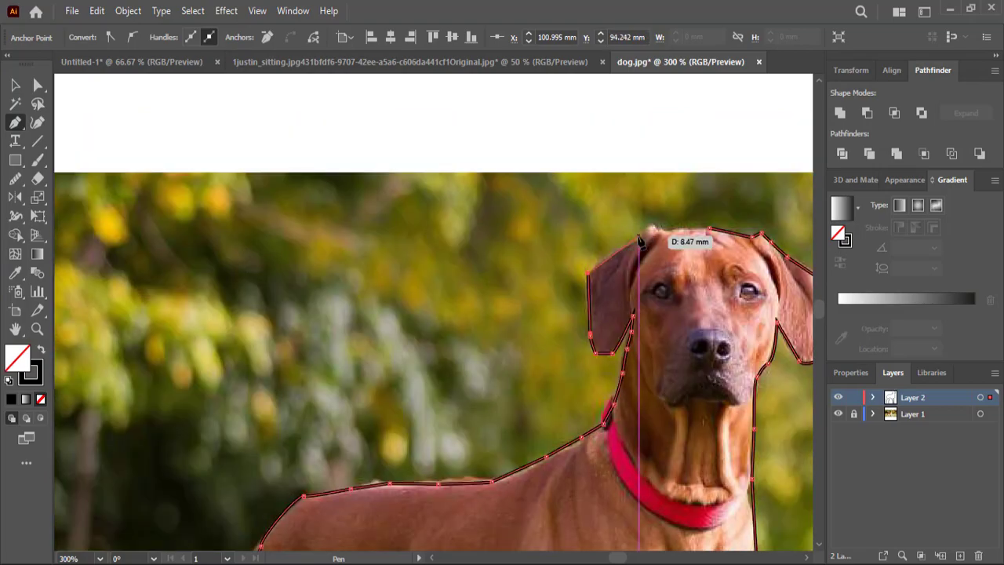
pyautogui.click(653, 229)
pyautogui.scroll(-1, 542, 160)
pyautogui.scroll(-3, 541, 160)
# Step: Trace the dog's tail as a separate path
pyautogui.click(37, 85)
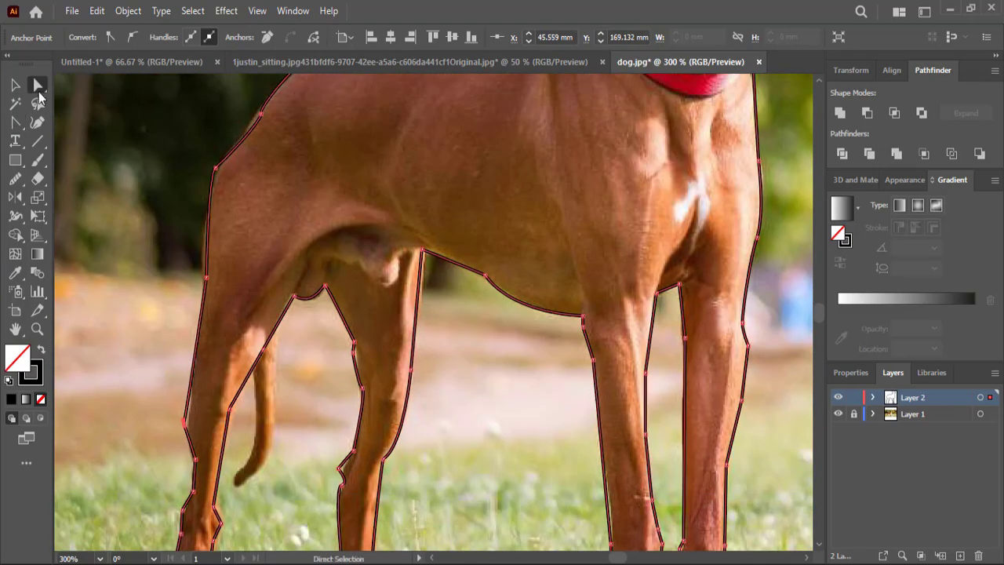
pyautogui.scroll(-1, 125, 267)
pyautogui.click(125, 267)
pyautogui.hotkey('ctrl', '0')
pyautogui.scroll(5, 236, 314)
pyautogui.press('p')
pyautogui.click(210, 114)
pyautogui.click(210, 233)
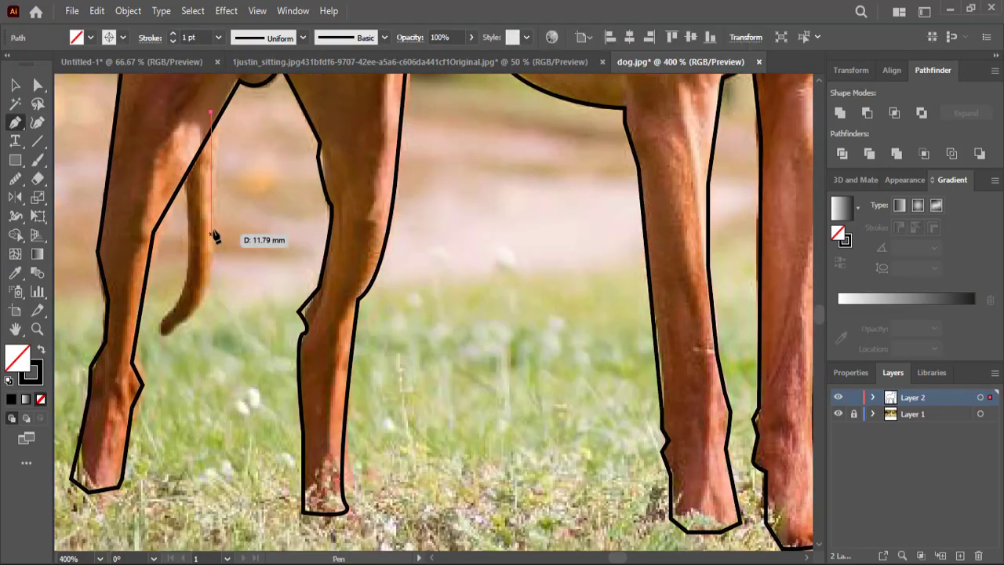
pyautogui.click(205, 306)
pyautogui.click(160, 329)
pyautogui.hotkey('ctrl', '0')
# Step: Select the dog paths and swap fill and stroke to make a solid black silhouette
pyautogui.press('v')
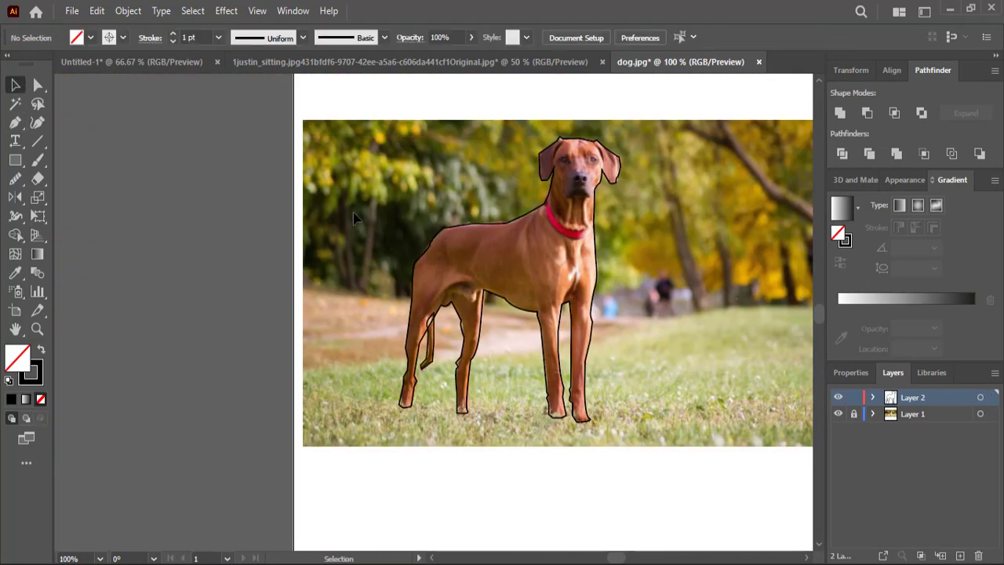
pyautogui.hotkey('ctrl', 'a')
pyautogui.click(90, 38)
pyautogui.hotkey('shift', 'x')
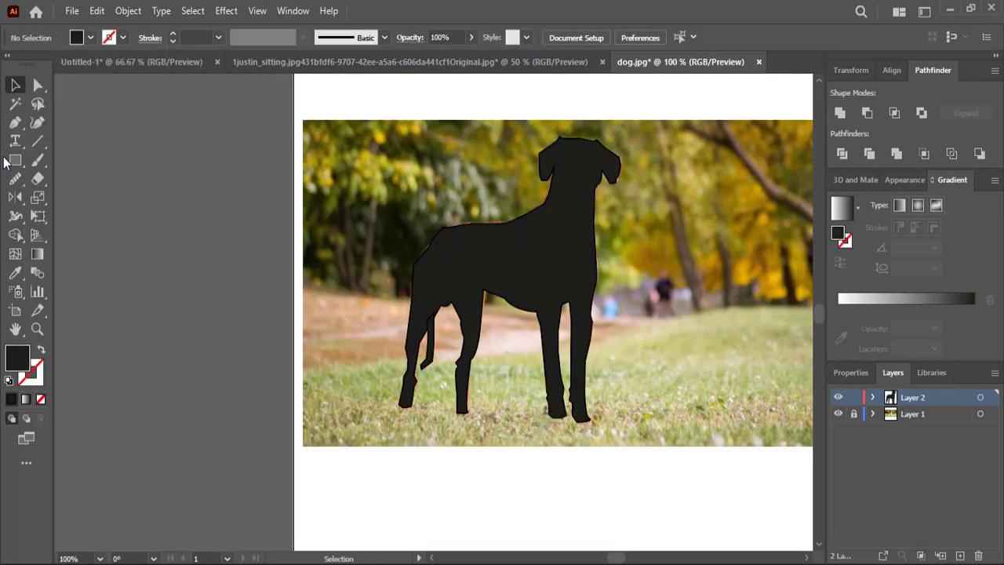
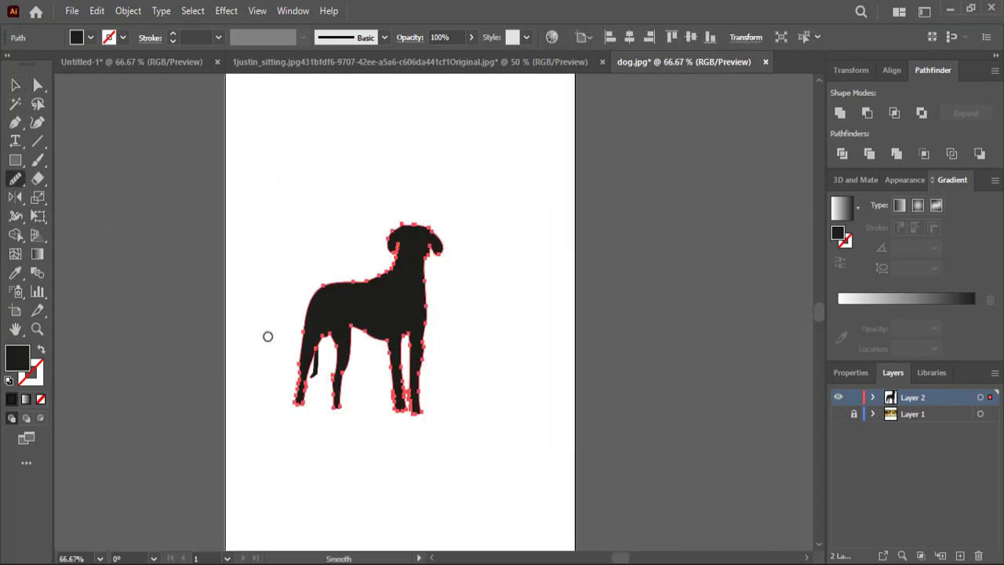
# Step: Select the grouped black dog silhouette in dog.jpg and copy it
pyautogui.press('v')
pyautogui.click(146, 183)
pyautogui.moveTo(297, 367); pyautogui.dragTo(262, 418)
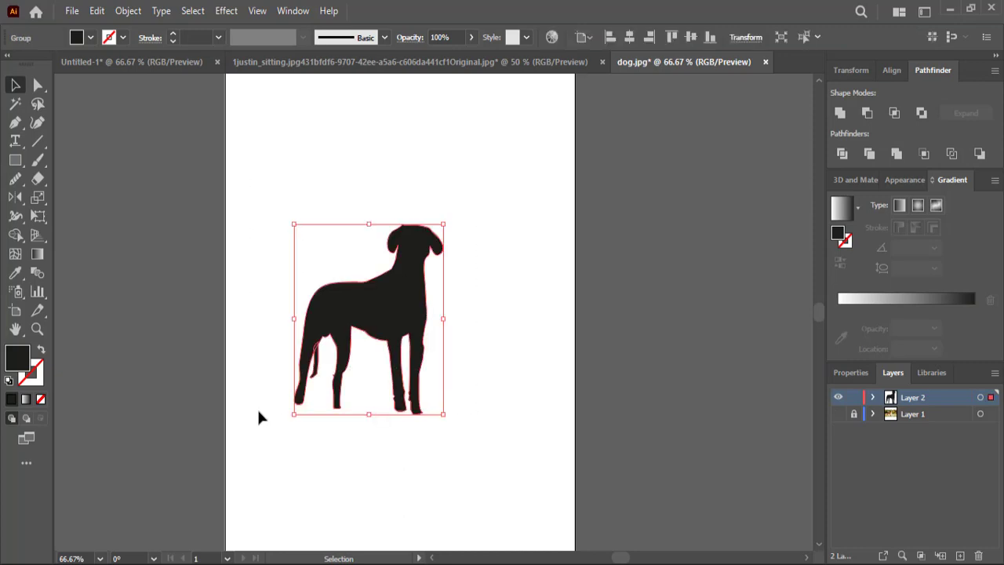
pyautogui.rightClick(373, 312)
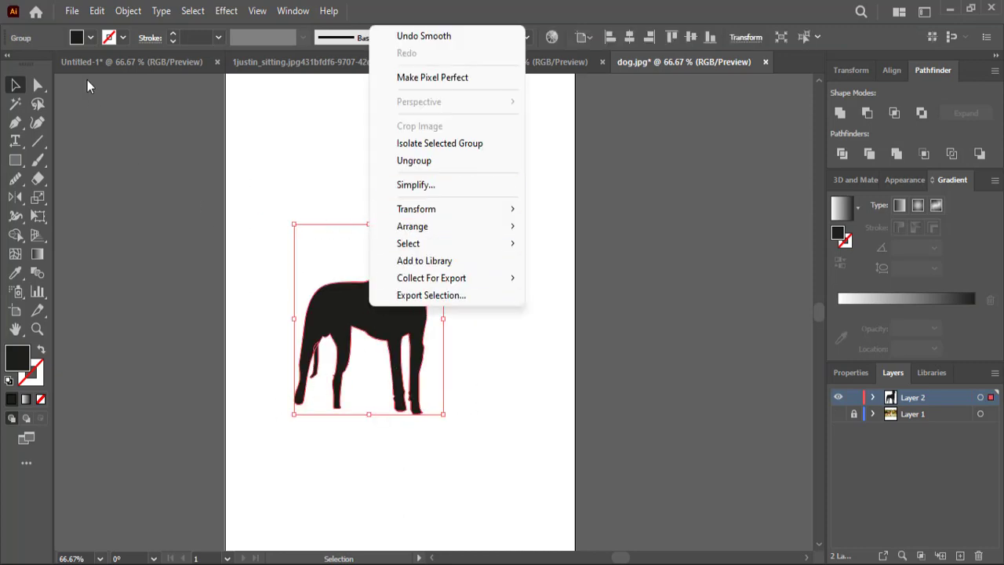
pyautogui.click(97, 11)
pyautogui.click(118, 90)
# Step: Paste the dog into the bench scene, shrink it, and place it on the grass left of the bench
pyautogui.click(121, 63)
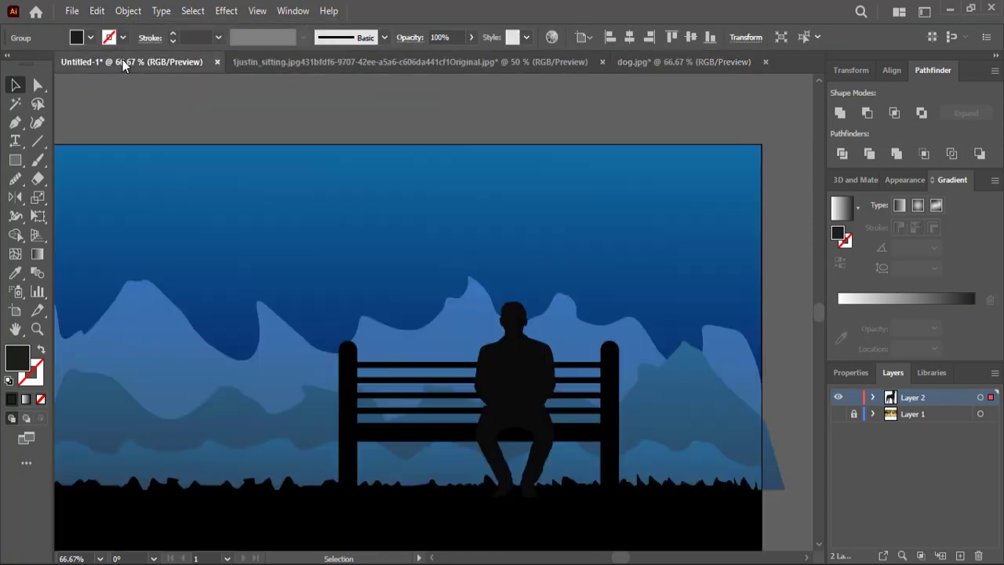
pyautogui.click(96, 11)
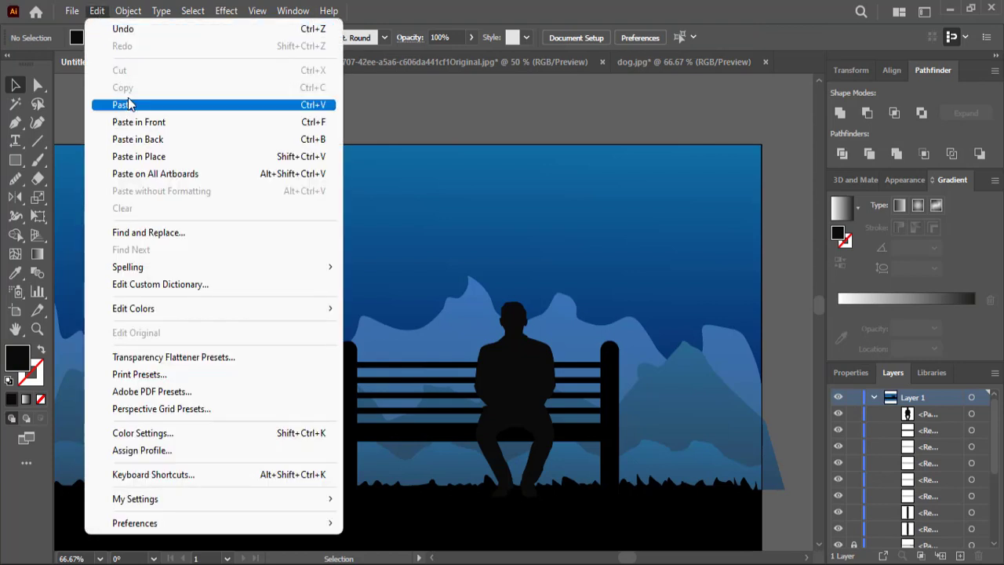
pyautogui.click(128, 97)
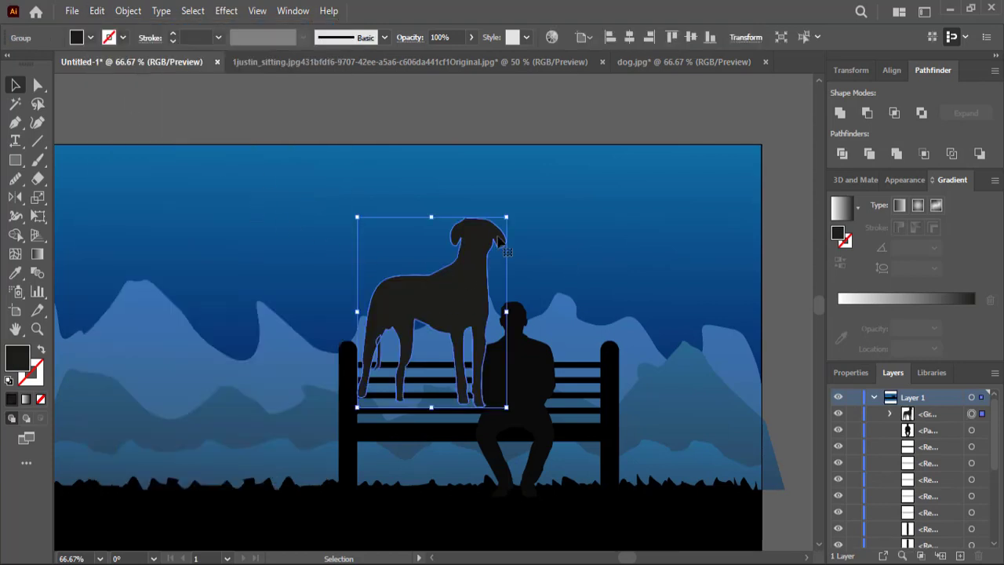
pyautogui.moveTo(506, 218); pyautogui.dragTo(467, 268)
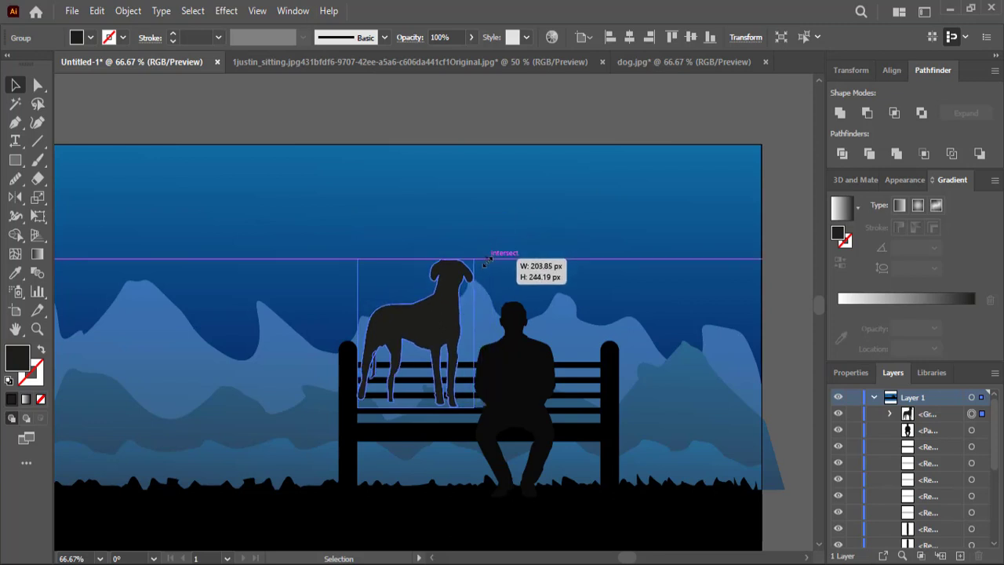
pyautogui.moveTo(437, 330); pyautogui.dragTo(280, 421)
# Step: Fill the dog pure black (000000) and enlarge it slightly
pyautogui.doubleClick(19, 362)
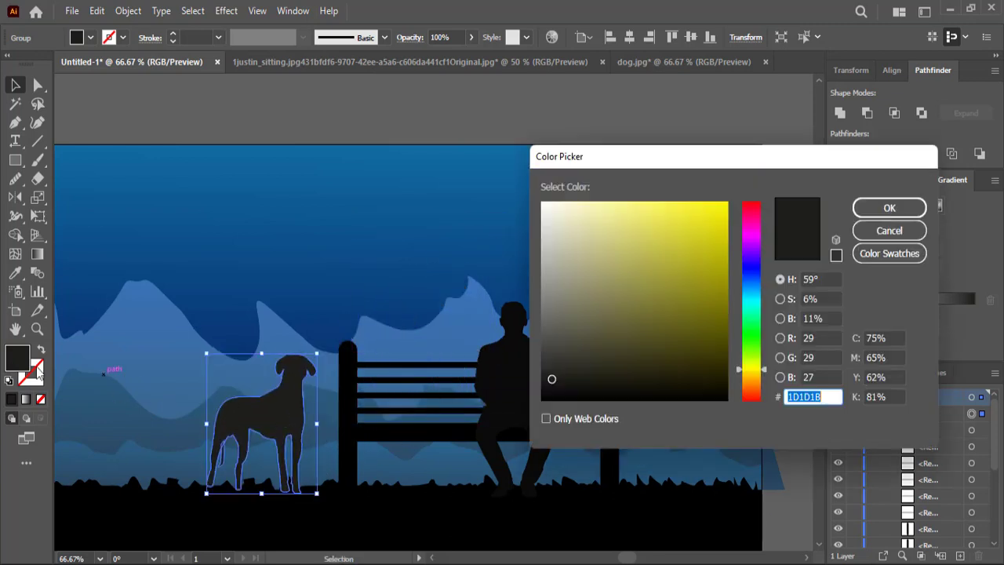
pyautogui.click(543, 393)
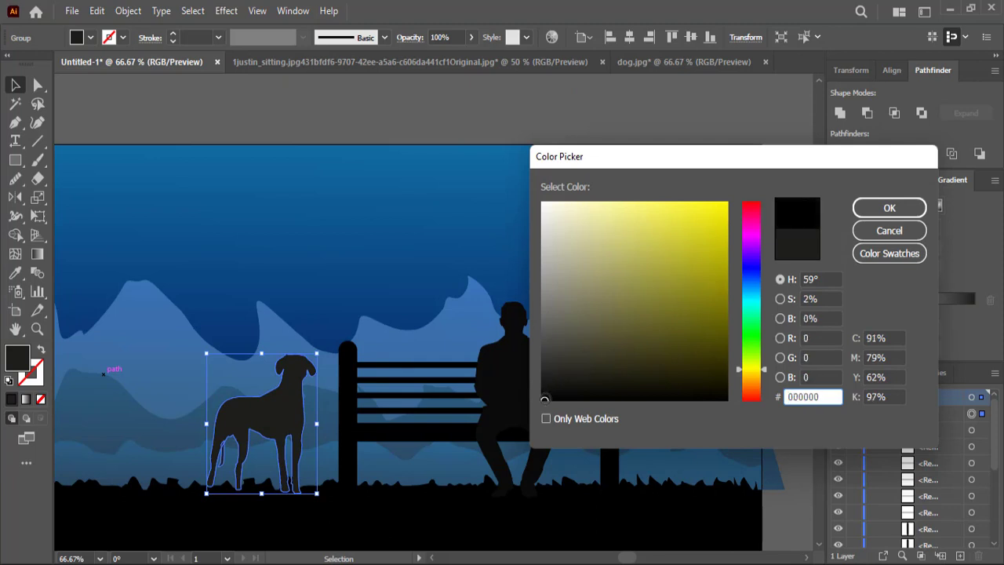
pyautogui.click(889, 207)
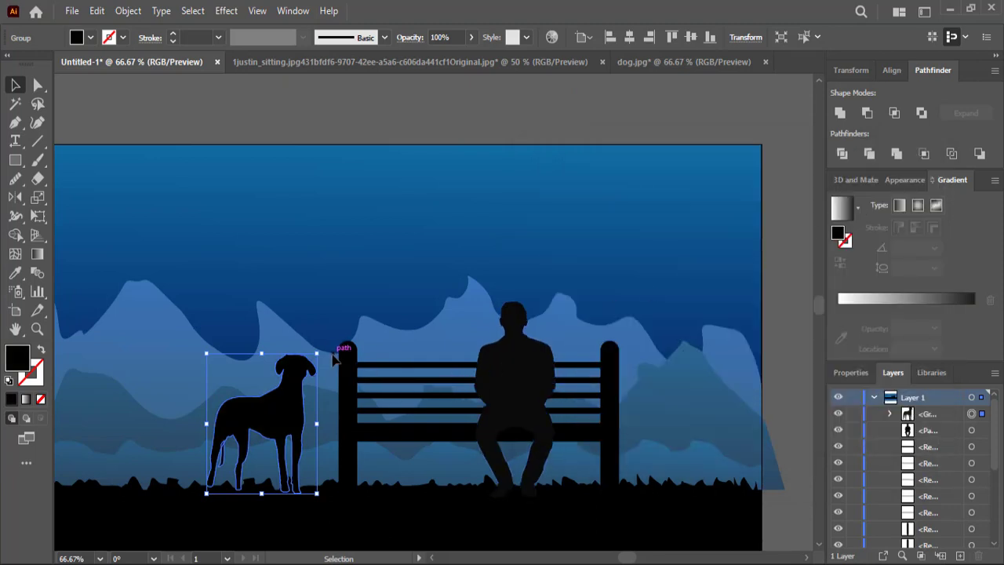
pyautogui.moveTo(317, 353); pyautogui.dragTo(325, 348)
pyautogui.click(282, 203)
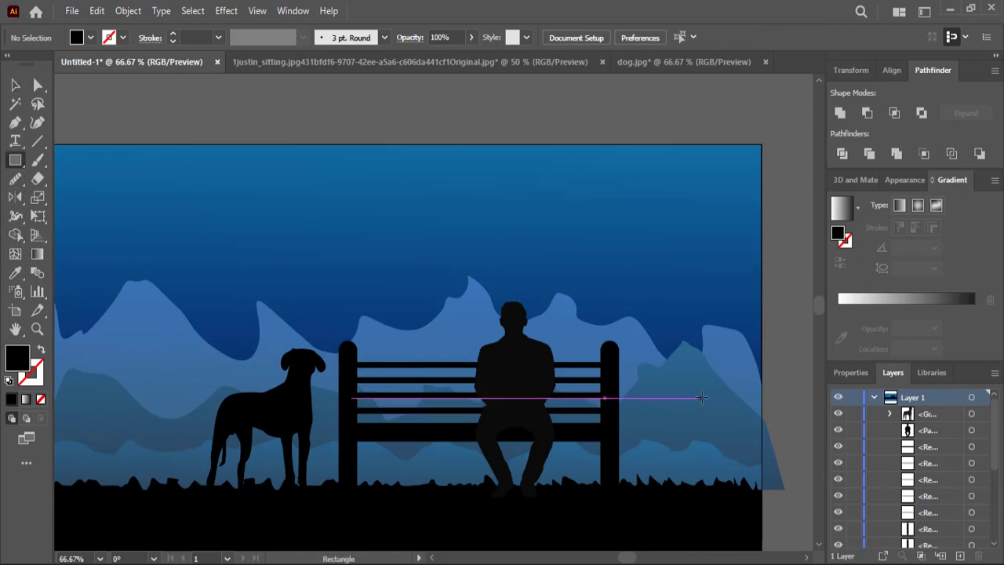
# Step: Draw a base rectangle and a tall thin rectangle as a lamp post right of the bench, adjusting the post's height
pyautogui.moveTo(703, 397); pyautogui.dragTo(689, 493)
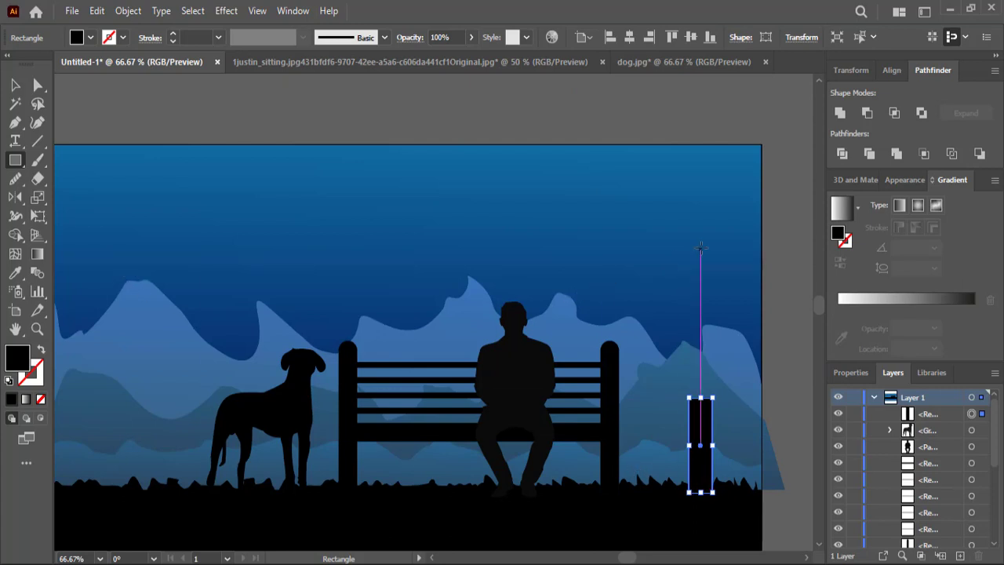
pyautogui.moveTo(709, 212); pyautogui.dragTo(695, 383)
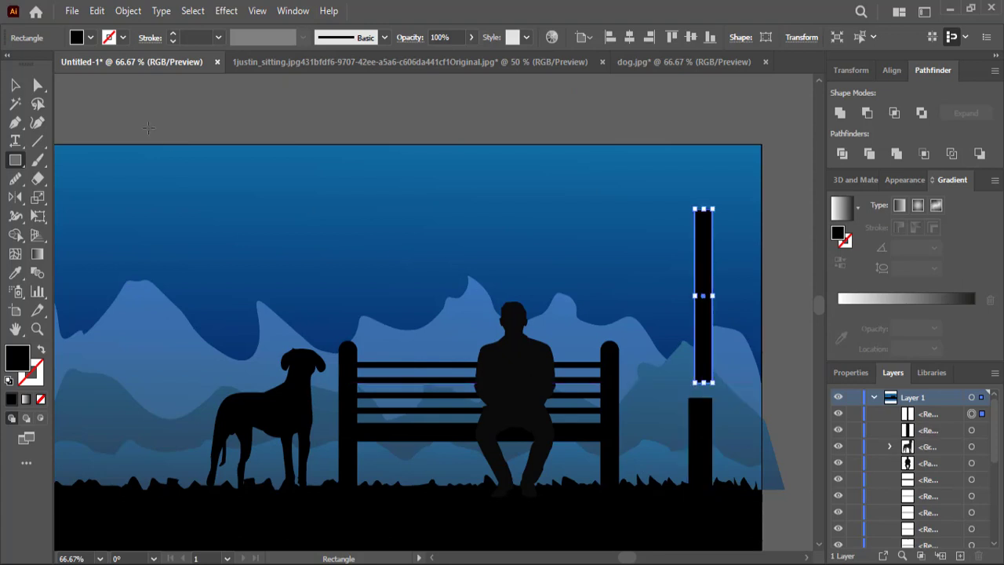
pyautogui.press('v')
pyautogui.moveTo(690, 344); pyautogui.dragTo(703, 368)
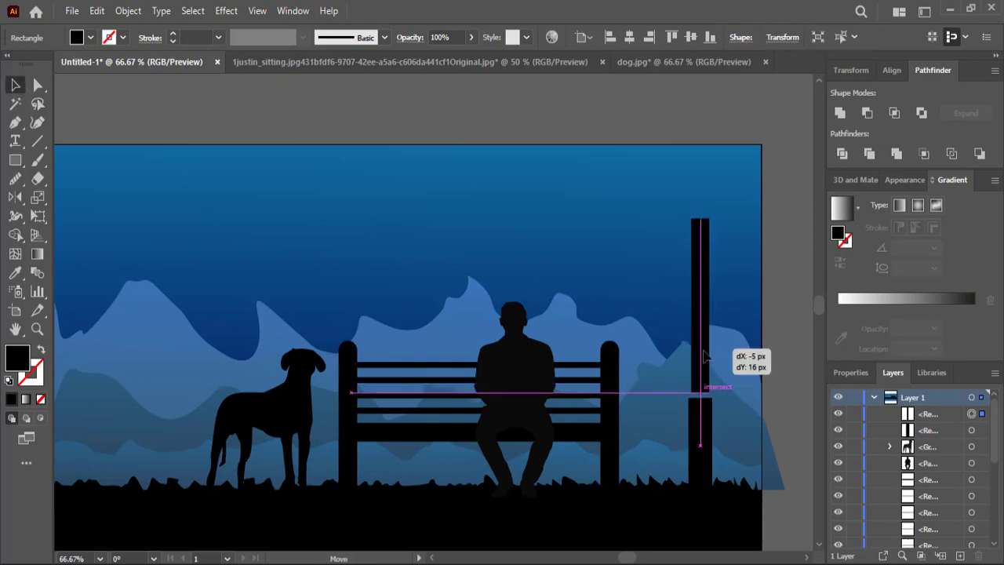
pyautogui.hotkey('ctrl', 'z')
pyautogui.click(589, 180)
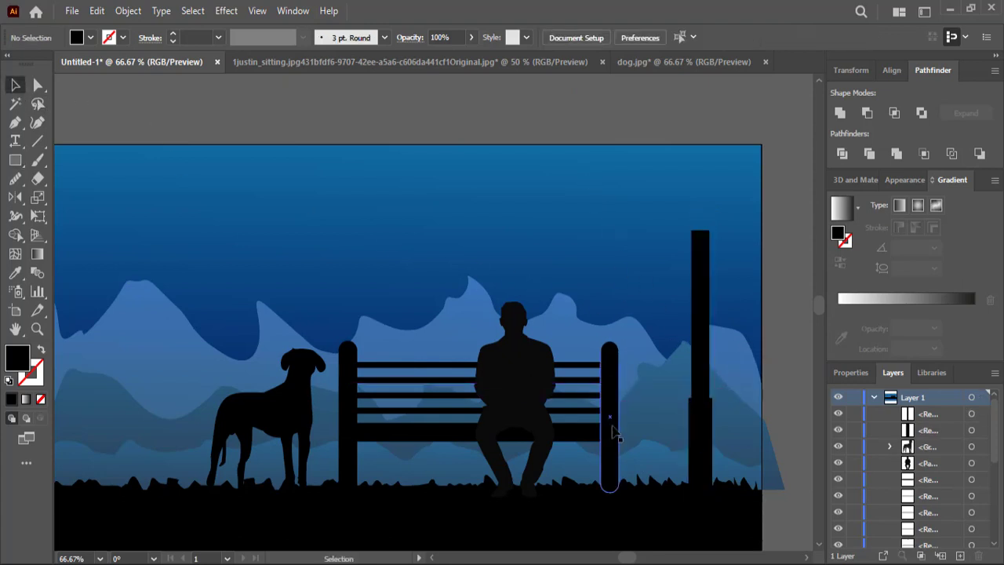
pyautogui.click(701, 285)
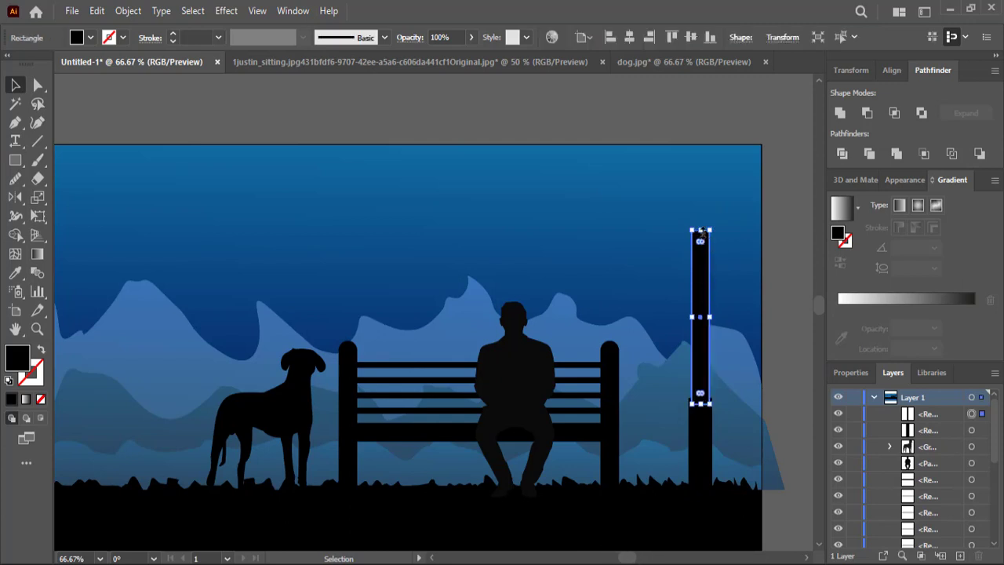
pyautogui.moveTo(702, 232); pyautogui.dragTo(703, 229)
pyautogui.click(624, 236)
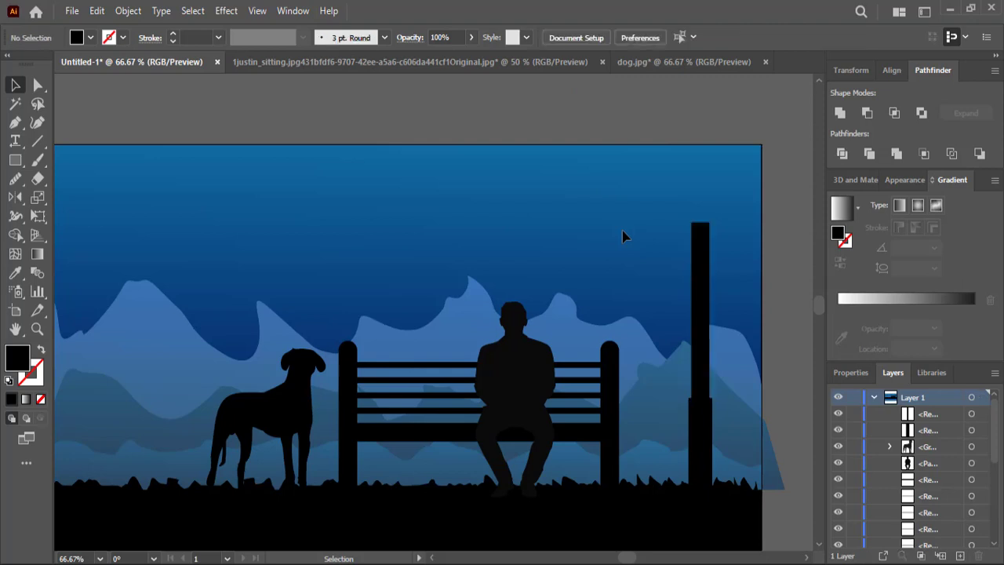
# Step: Draw a large circle above the scene and delete its bottom anchor to leave a half-circle
pyautogui.moveTo(15, 159); pyautogui.dragTo(62, 197)
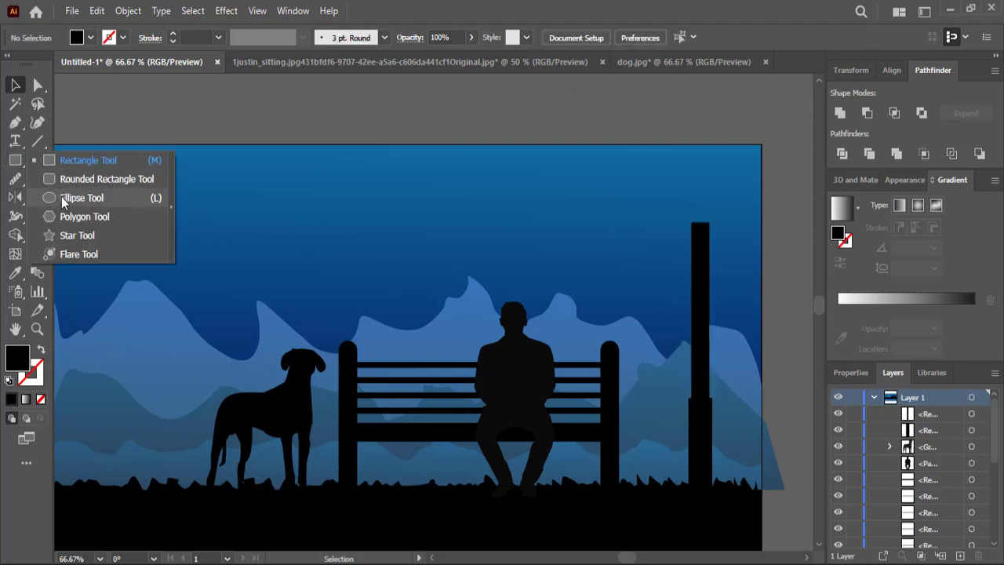
pyautogui.moveTo(634, 126); pyautogui.dragTo(471, 267)
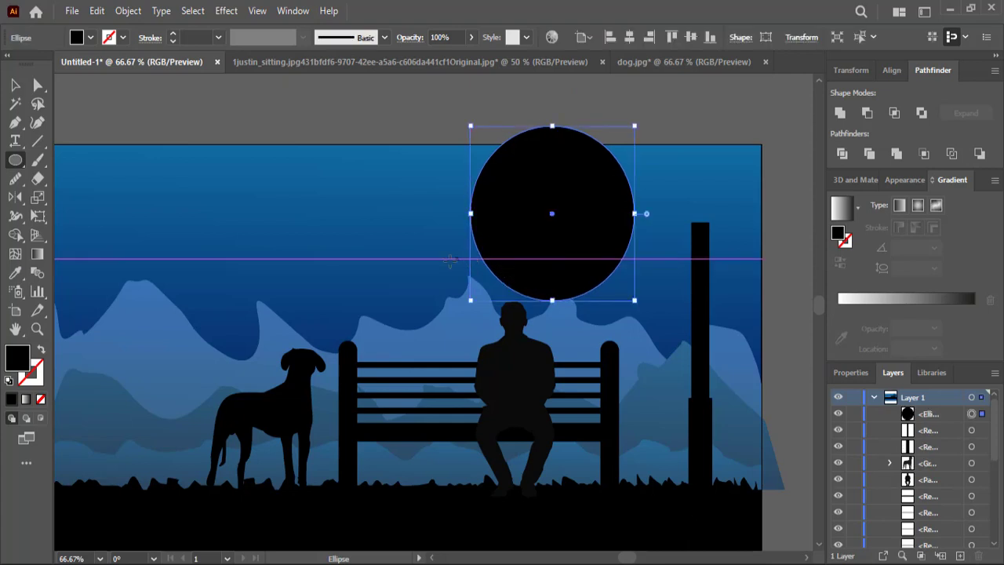
pyautogui.click(38, 84)
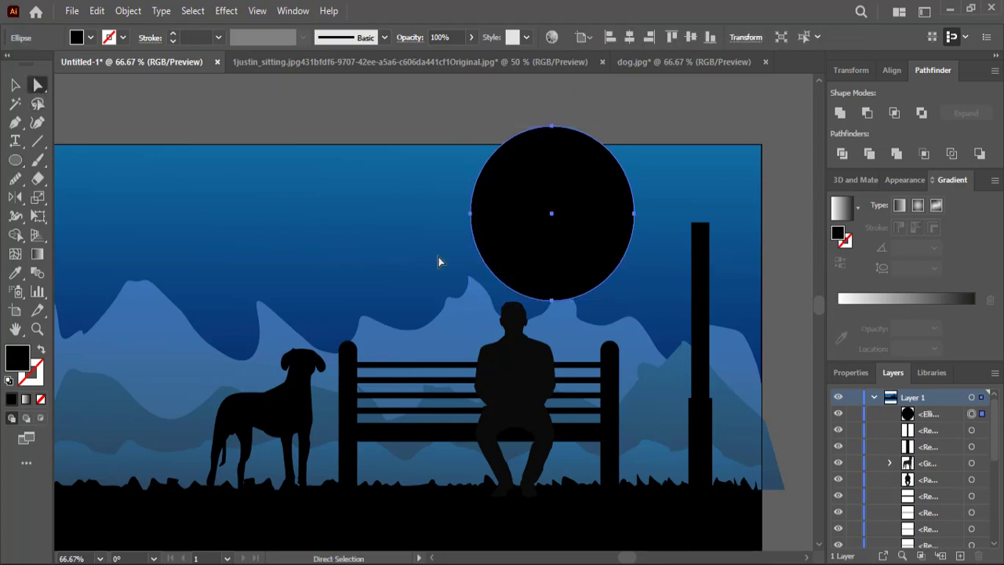
pyautogui.click(553, 302)
pyautogui.scroll(-1, 553, 309)
pyautogui.scroll(3, 552, 309)
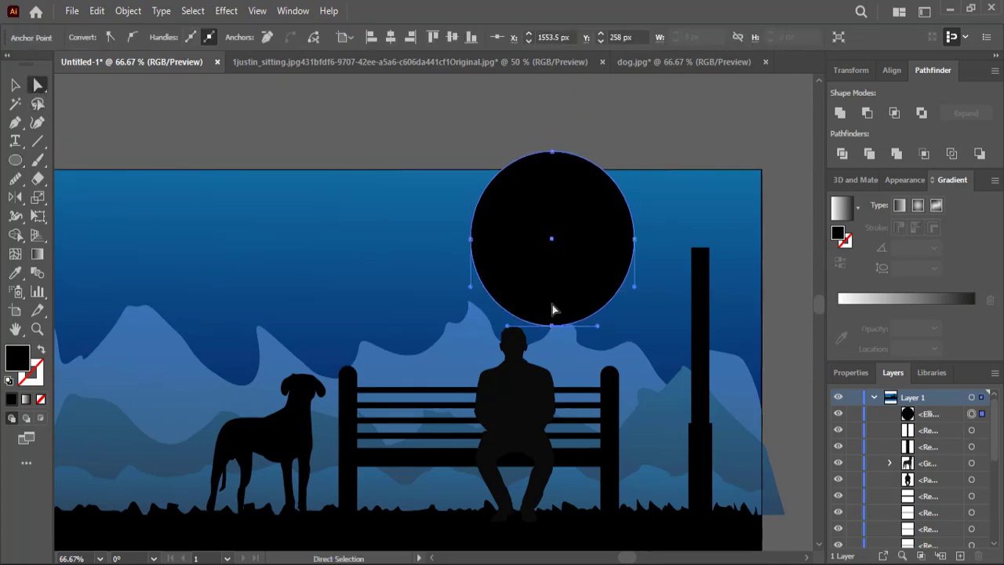
pyautogui.press('Delete')
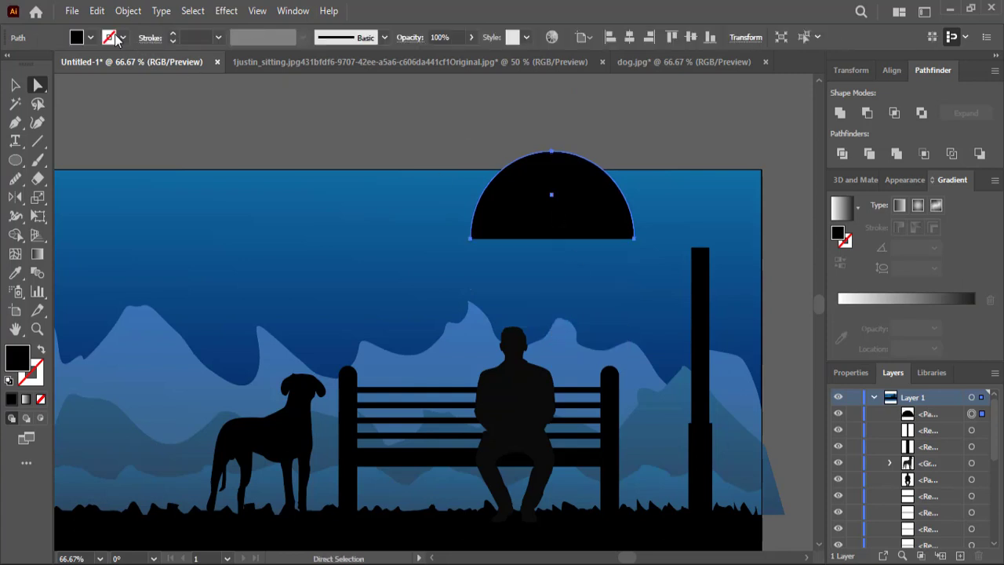
# Step: Give the half-circle a black 2 pt stroke and no fill
pyautogui.click(122, 39)
pyautogui.click(40, 64)
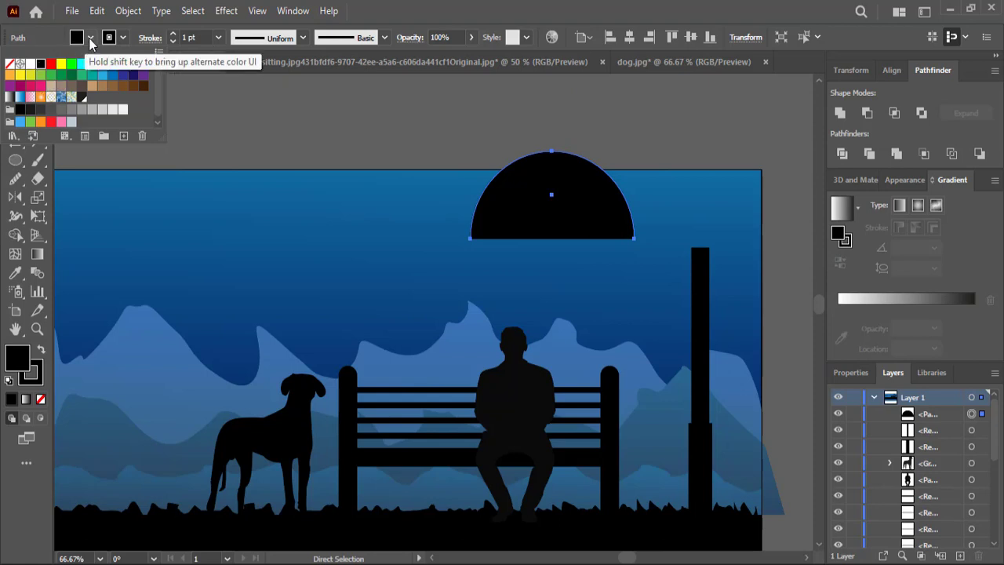
pyautogui.click(13, 64)
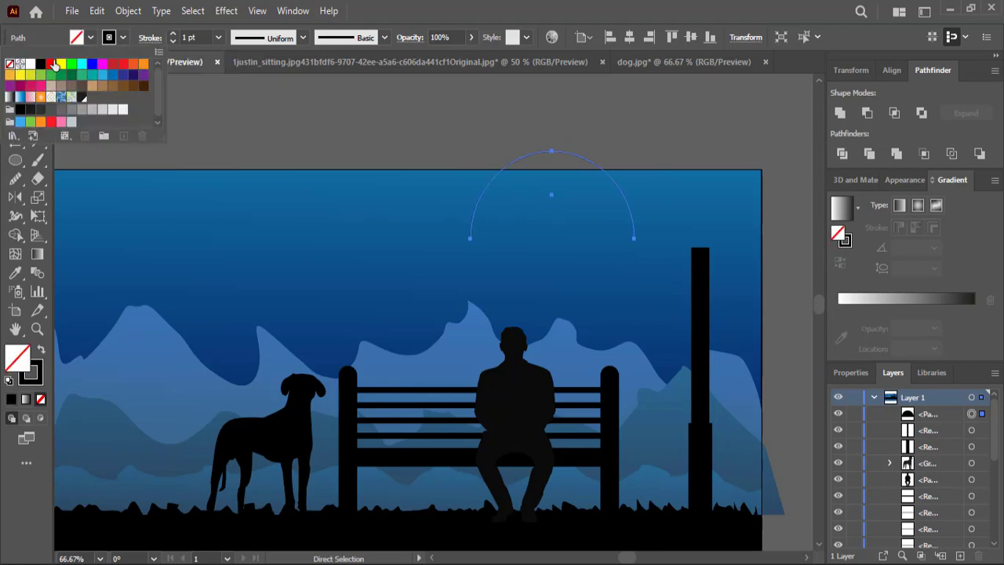
pyautogui.click(173, 33)
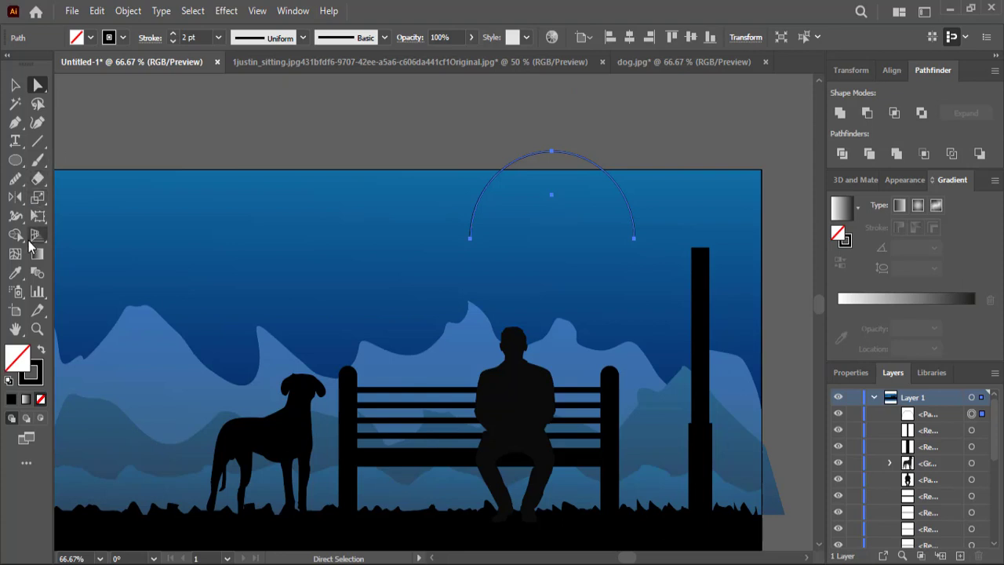
# Step: Taper the arc's right end with the Width tool and position the arc on top of the post
pyautogui.click(16, 217)
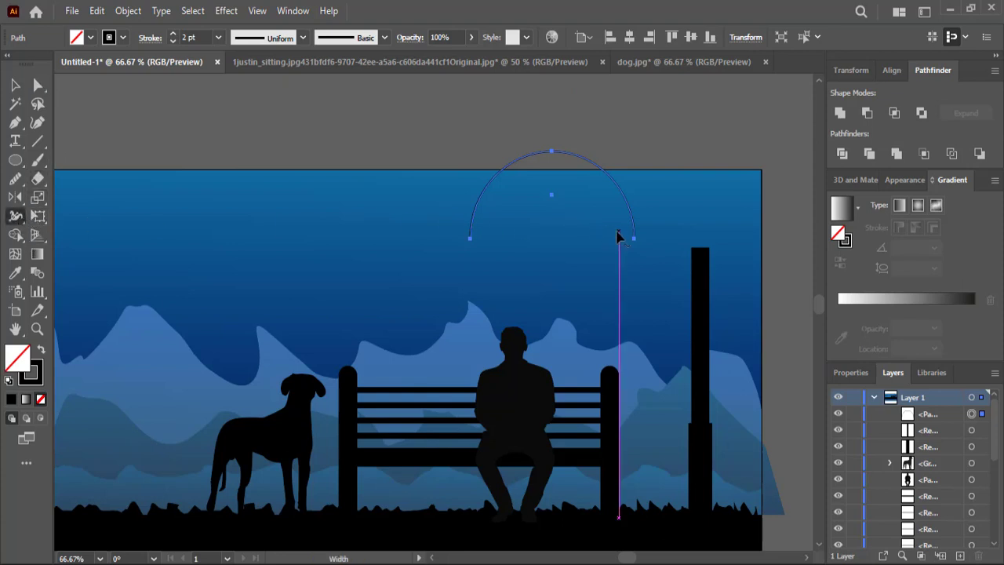
pyautogui.moveTo(637, 245); pyautogui.dragTo(644, 242)
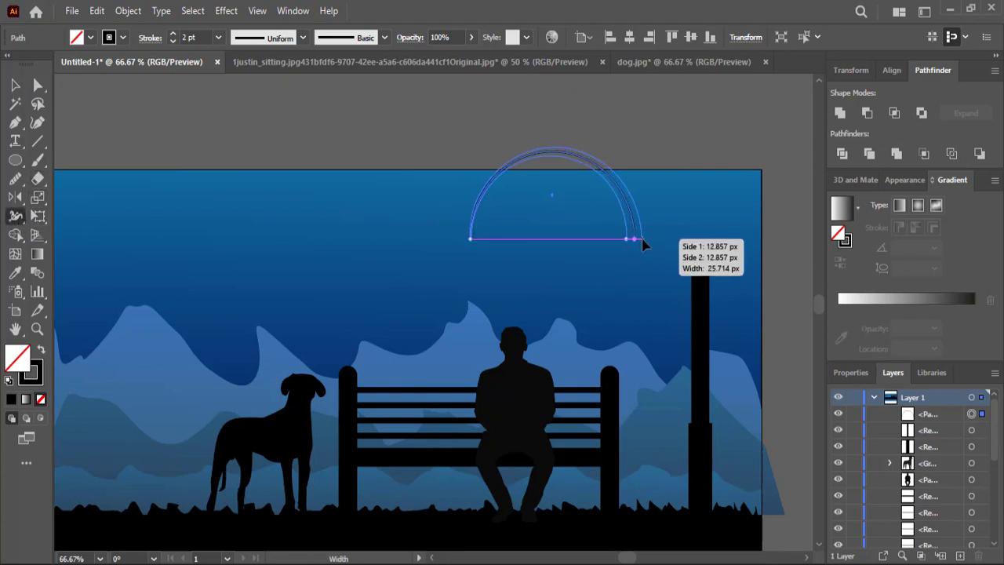
pyautogui.click(16, 84)
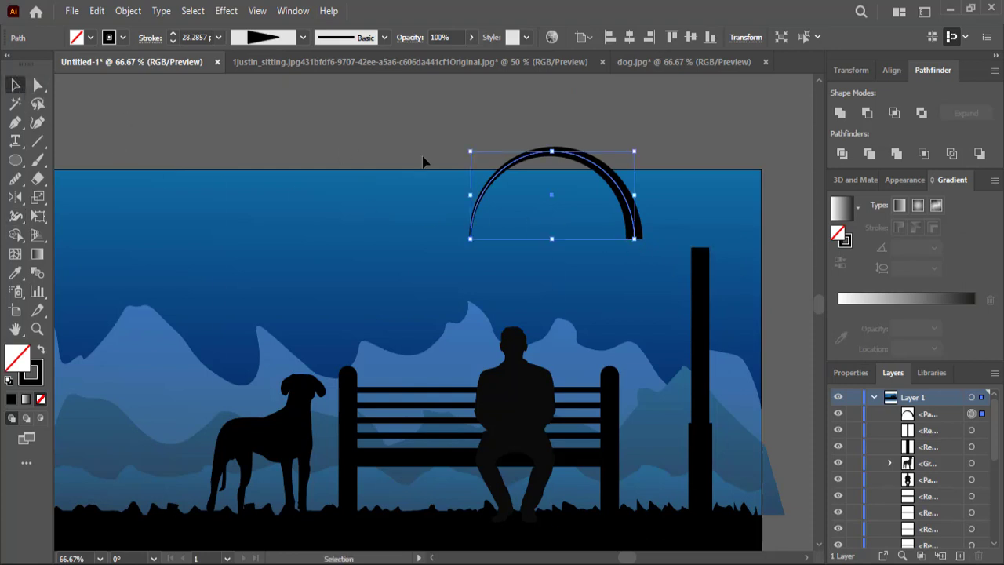
pyautogui.moveTo(624, 202); pyautogui.dragTo(684, 203)
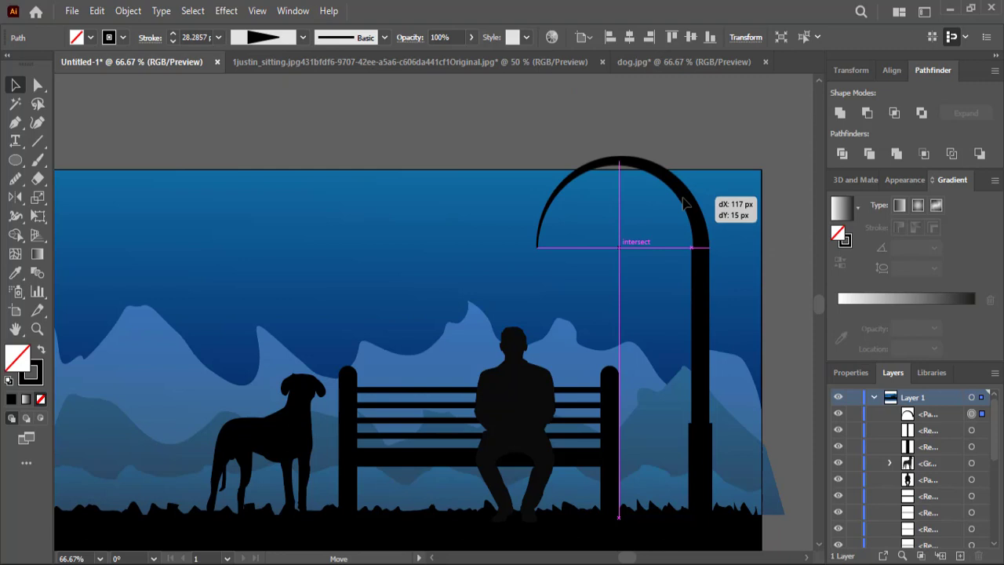
pyautogui.moveTo(685, 204); pyautogui.dragTo(685, 203)
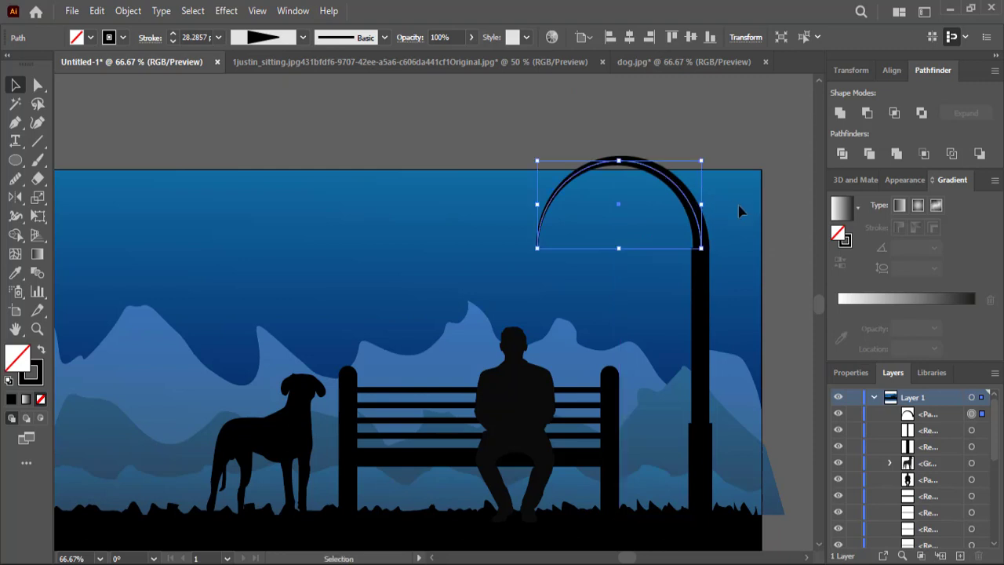
pyautogui.press('Left')
pyautogui.press('Left')
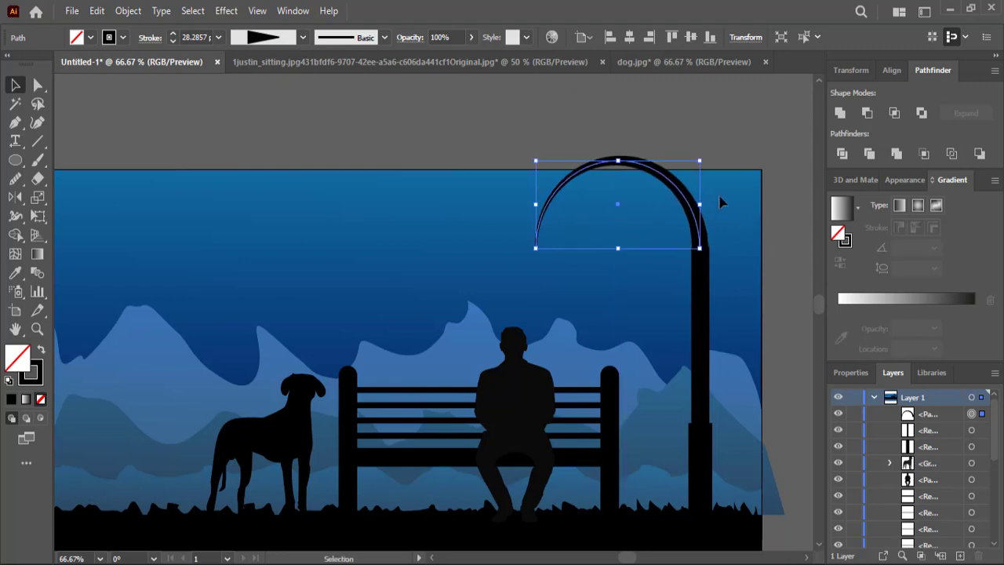
# Step: Shorten the arc and post together as one lamp
pyautogui.click(665, 120)
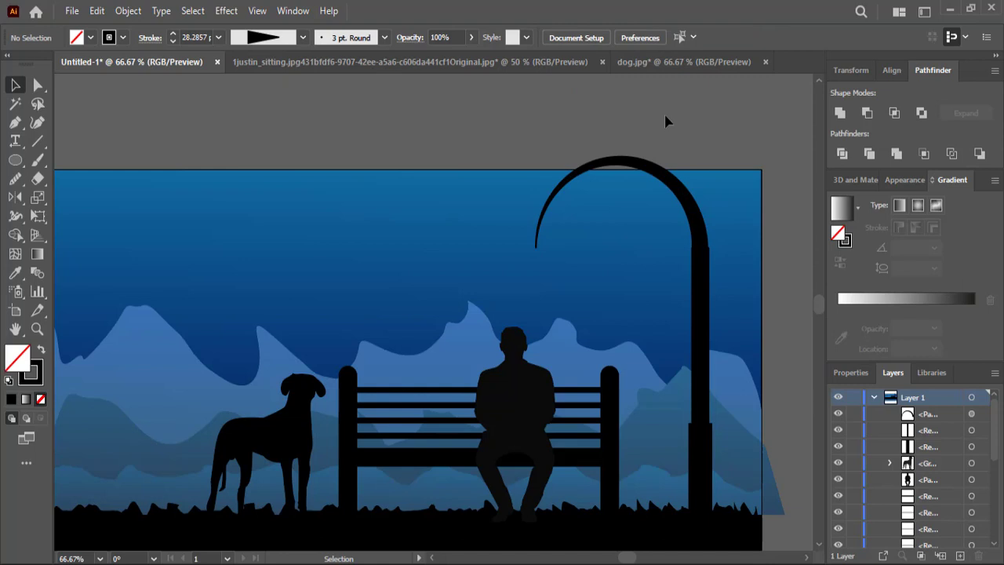
pyautogui.moveTo(713, 163); pyautogui.dragTo(691, 439)
pyautogui.moveTo(624, 168); pyautogui.dragTo(624, 179)
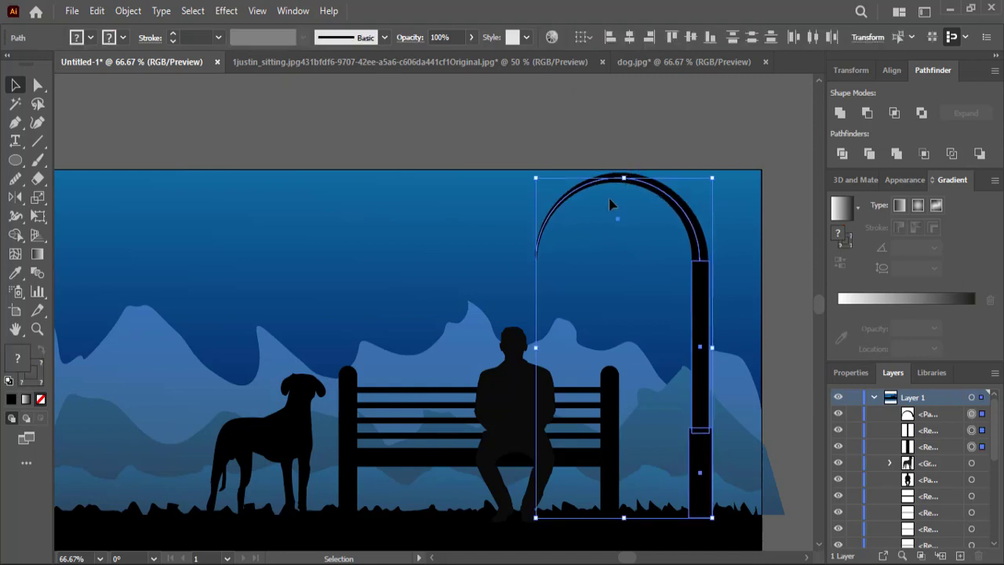
# Step: Drag the arch's left anchor upward so the lamp arm curls into a short hanging hook
pyautogui.click(609, 127)
pyautogui.scroll(-2, 609, 122)
pyautogui.scroll(-2, 609, 122)
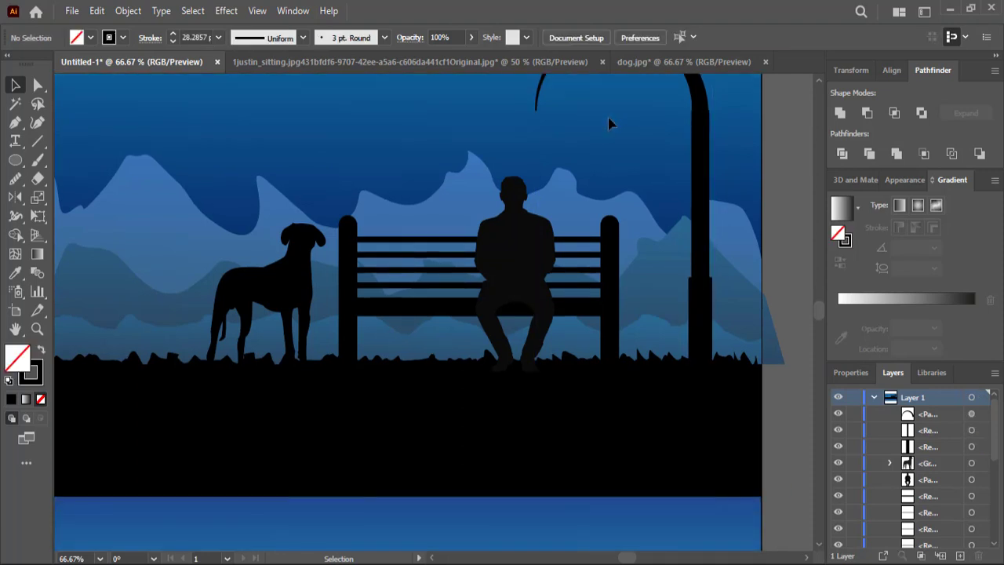
pyautogui.scroll(2, 609, 123)
pyautogui.click(539, 181)
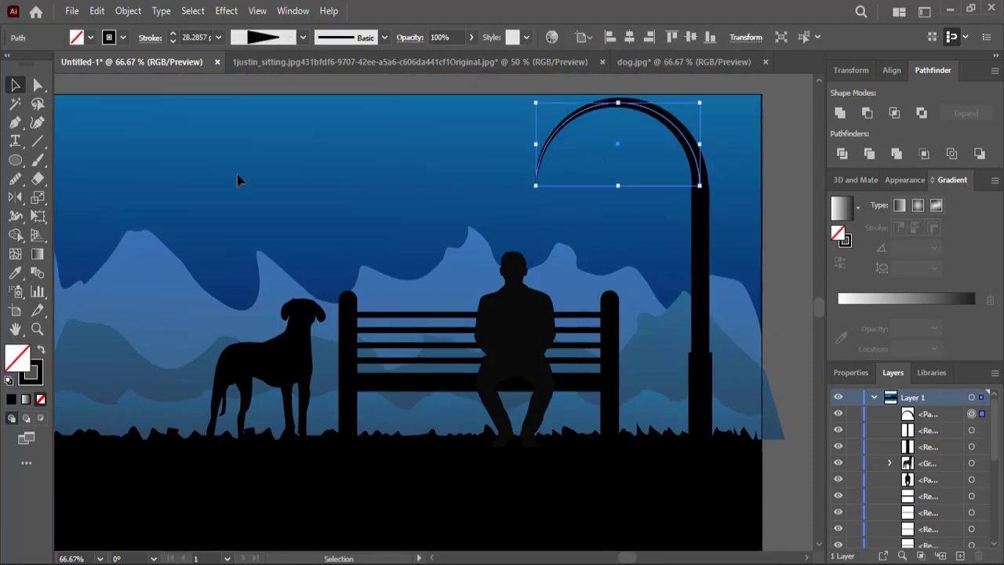
pyautogui.click(39, 86)
pyautogui.moveTo(536, 186)
pyautogui.mouseDown()
pyautogui.moveTo(548, 153)
pyautogui.moveTo(564, 160)
pyautogui.moveTo(538, 159)
pyautogui.moveTo(557, 135)
pyautogui.moveTo(568, 146)
pyautogui.mouseUp()
pyautogui.click(452, 92)
pyautogui.scroll(3, 455, 129)
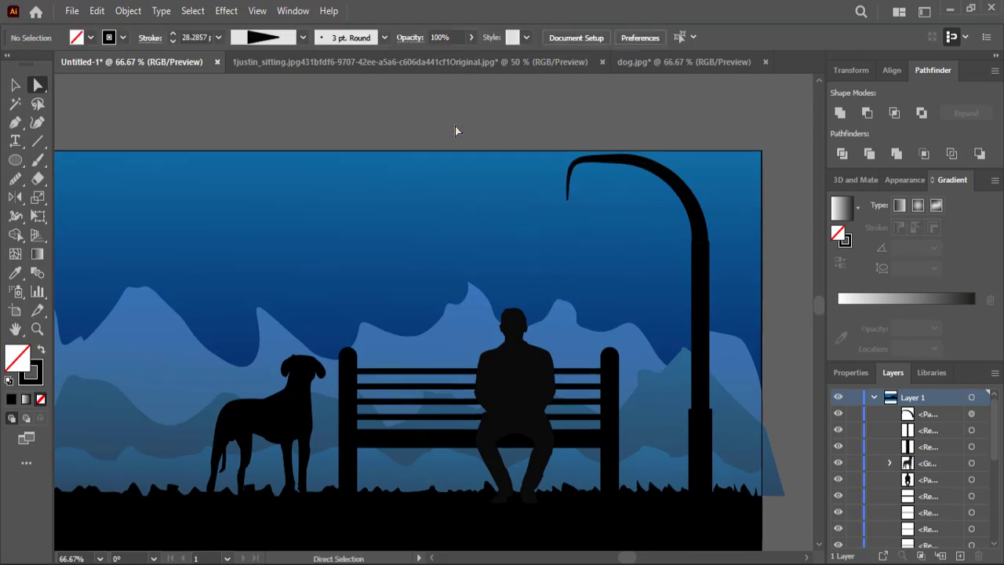
pyautogui.scroll(2, 455, 133)
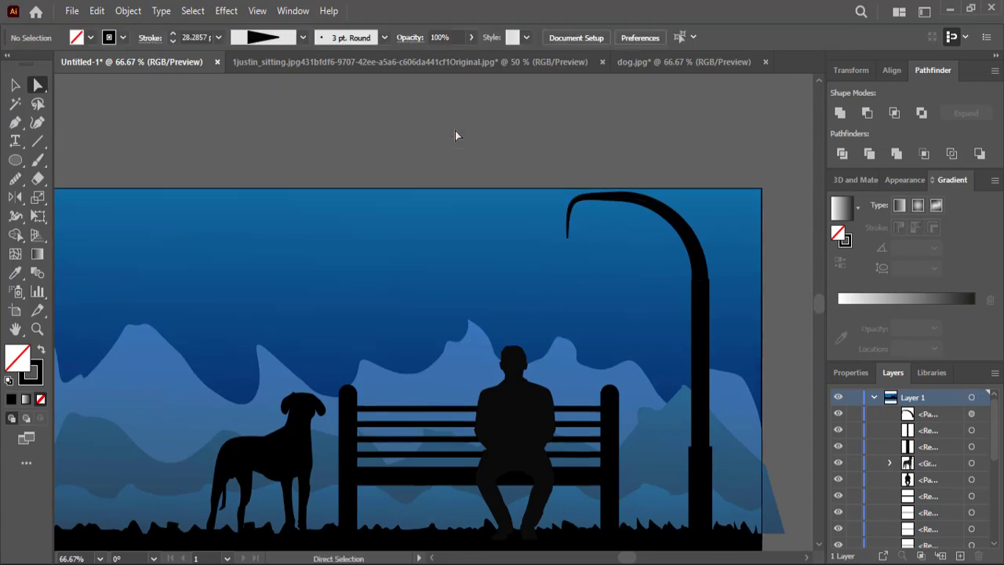
# Step: Draw a wide black ellipse lamp shade tucked under the lamp hook
pyautogui.click(15, 159)
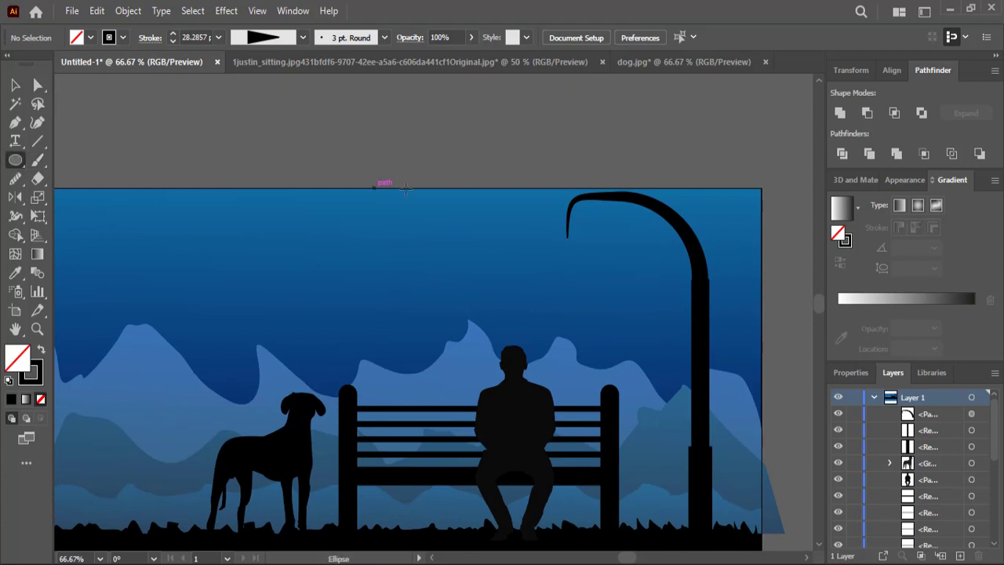
pyautogui.moveTo(586, 227); pyautogui.dragTo(545, 242)
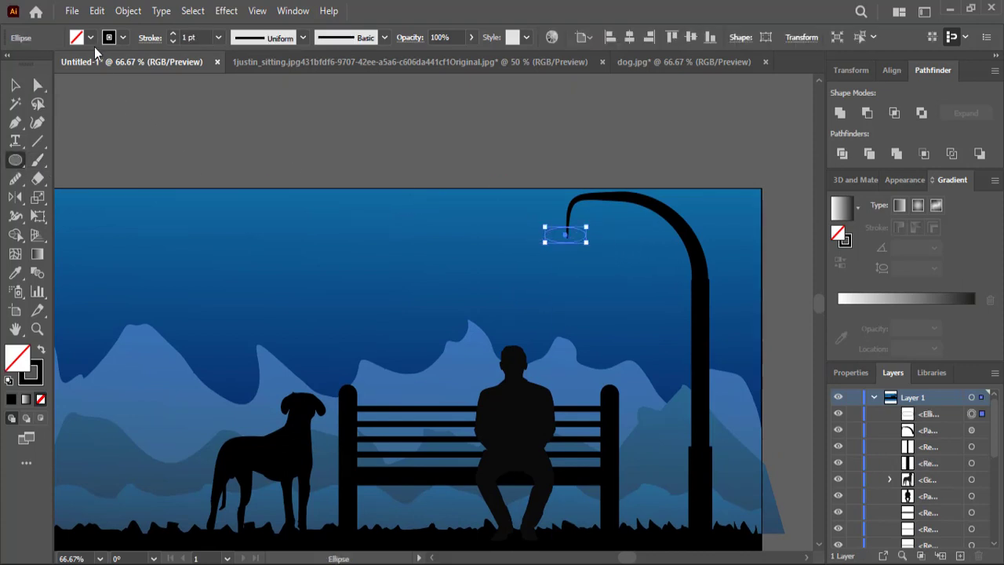
pyautogui.click(90, 38)
pyautogui.click(41, 63)
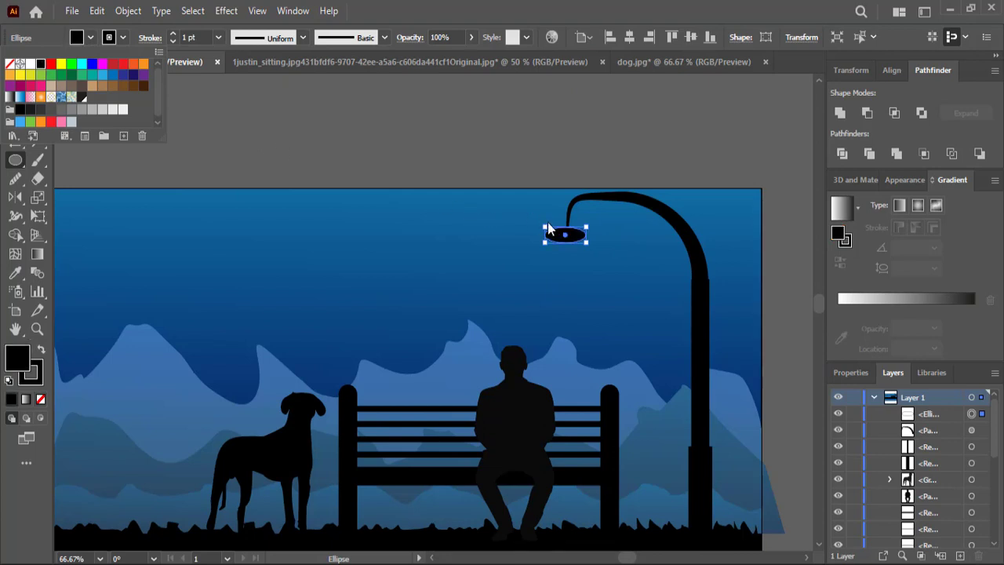
pyautogui.click(589, 246)
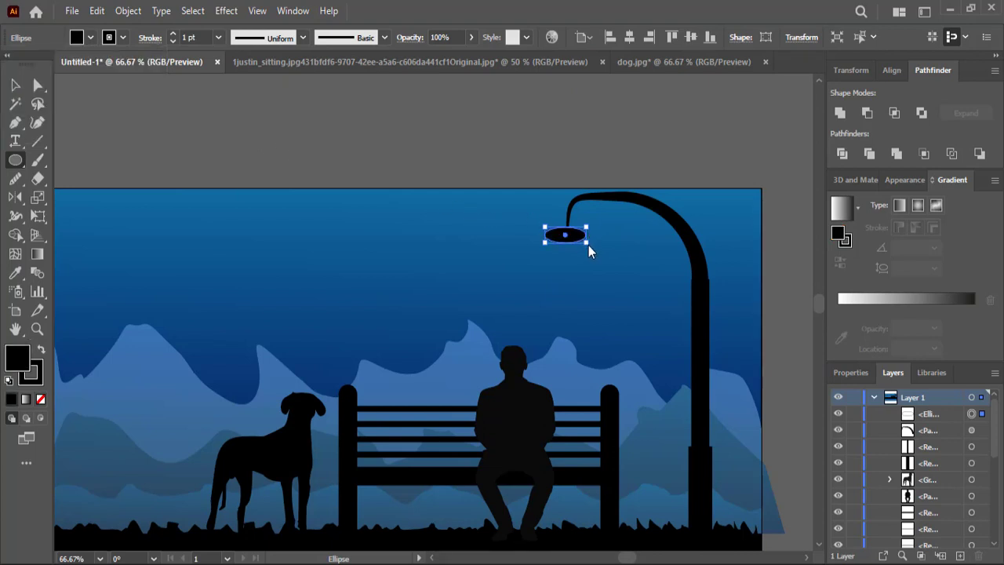
pyautogui.moveTo(587, 243); pyautogui.dragTo(594, 243)
pyautogui.press('v')
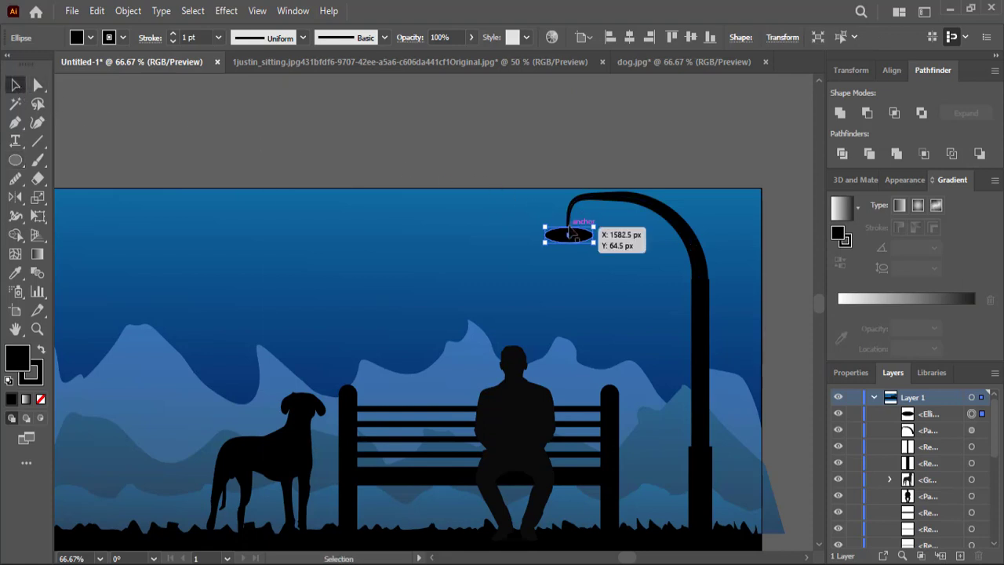
pyautogui.moveTo(571, 229); pyautogui.dragTo(571, 226)
pyautogui.click(504, 146)
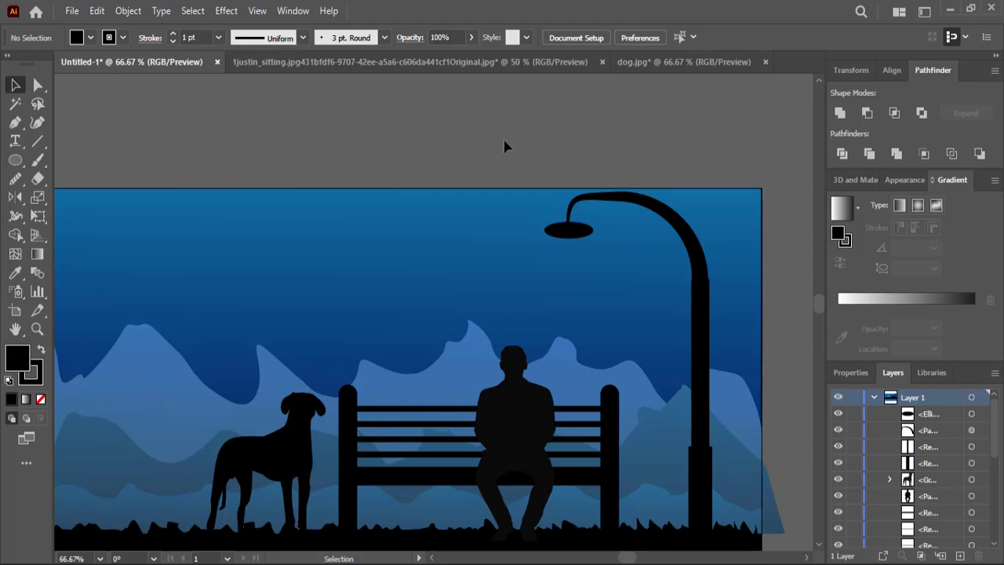
# Step: Draw a small white circle as the bulb and move it into the lamp head
pyautogui.click(15, 160)
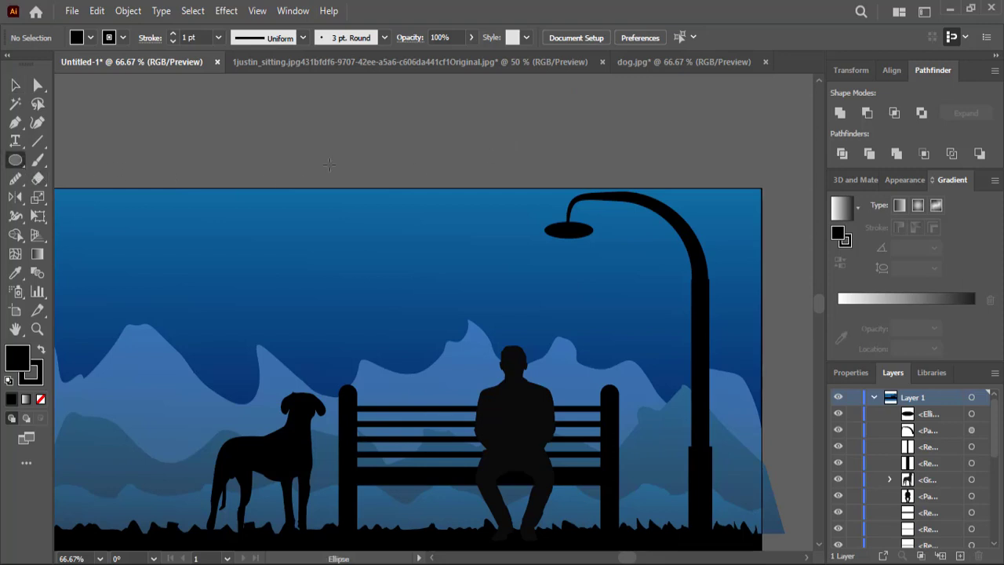
pyautogui.moveTo(381, 146); pyautogui.dragTo(360, 161)
pyautogui.click(91, 38)
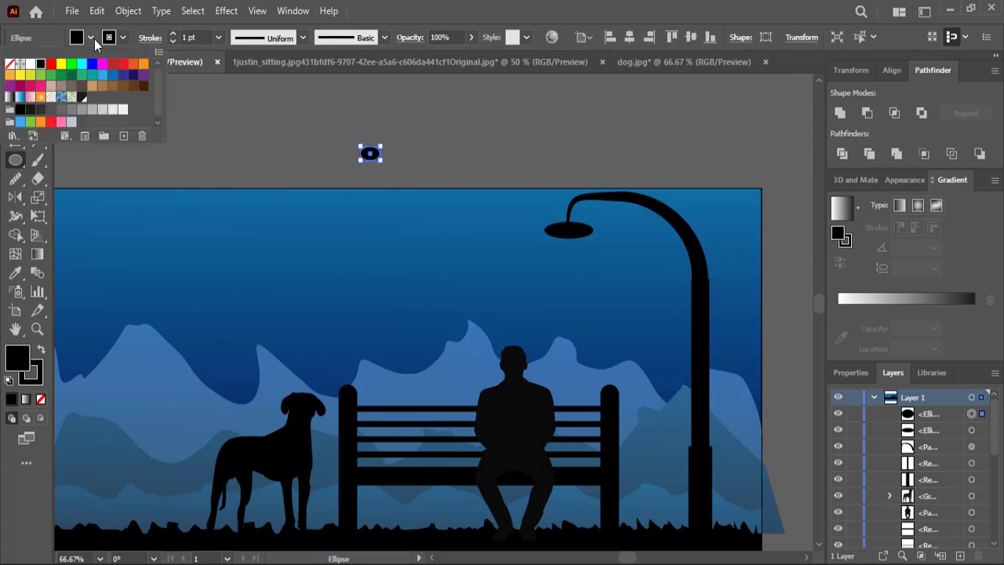
pyautogui.click(30, 64)
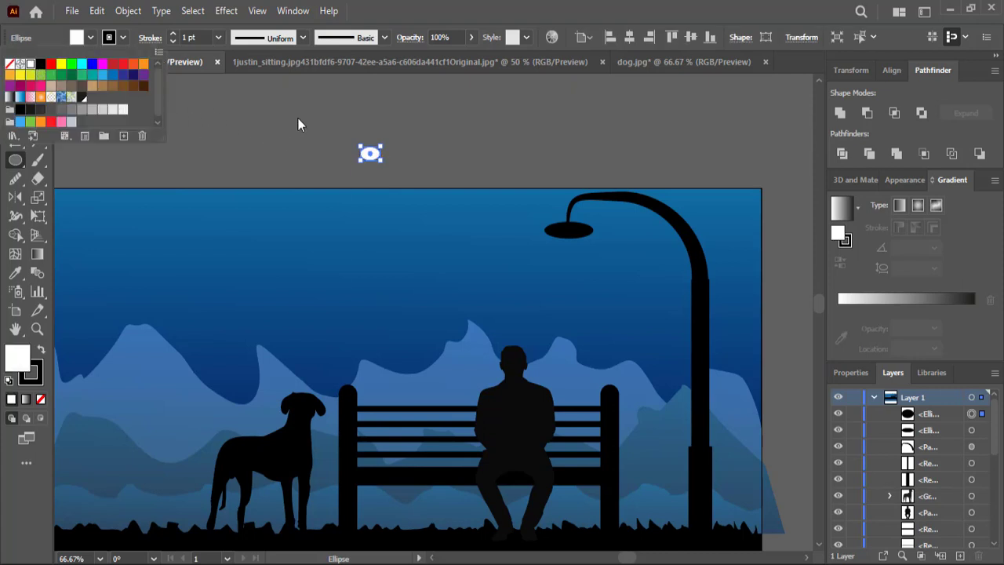
pyautogui.press('Escape')
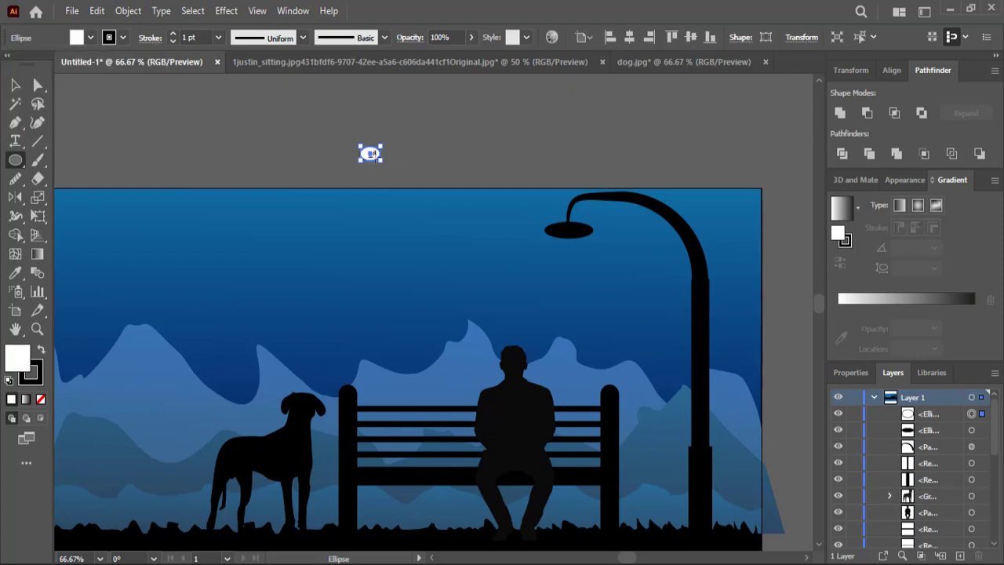
pyautogui.press('v')
pyautogui.moveTo(373, 158); pyautogui.dragTo(572, 246)
# Step: Bring the black lamp shade in front of the white glow, then zoom out
pyautogui.click(592, 225)
pyautogui.rightClick(594, 239)
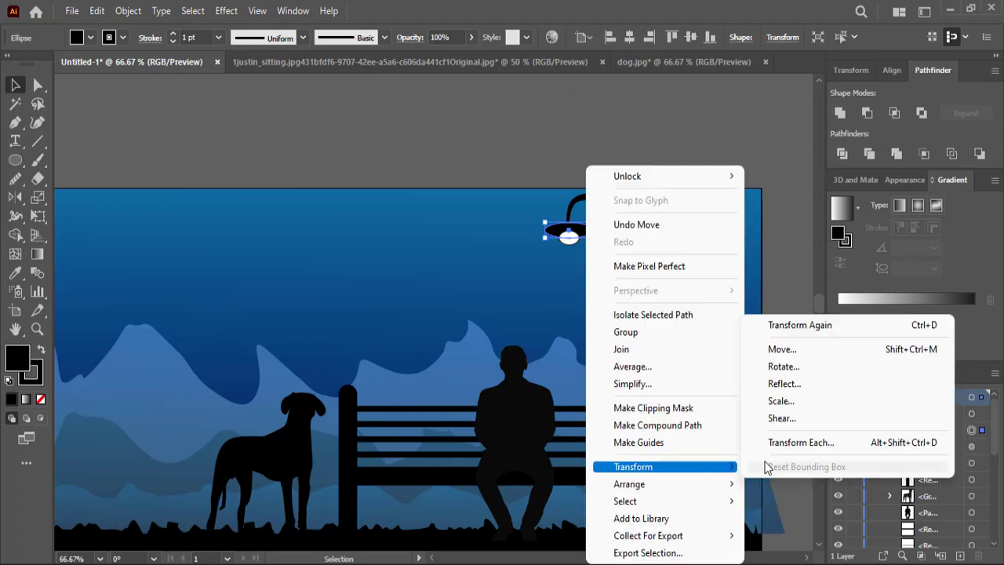
pyautogui.moveTo(666, 484)
pyautogui.click(768, 485)
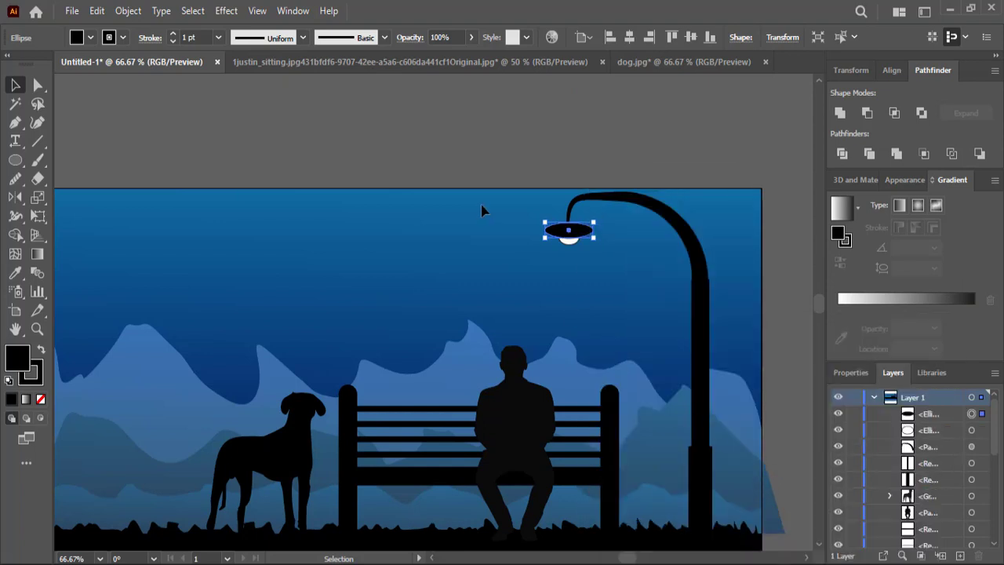
pyautogui.click(479, 166)
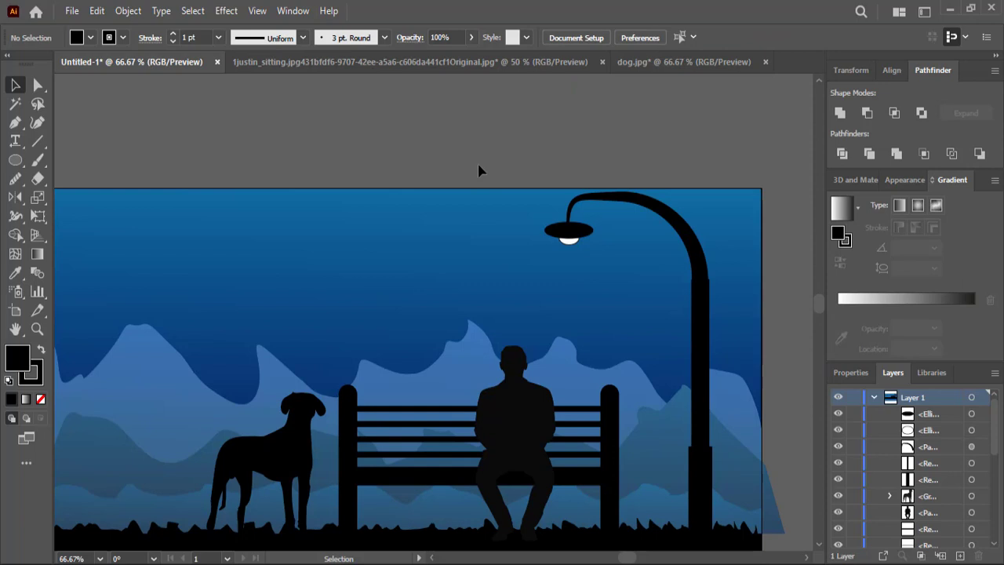
pyautogui.click(565, 240)
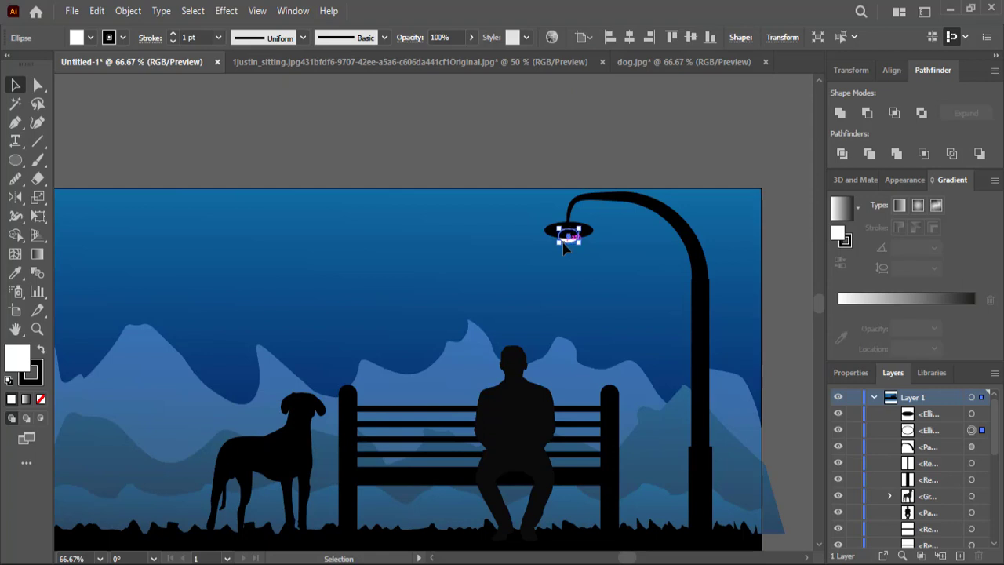
pyautogui.click(546, 145)
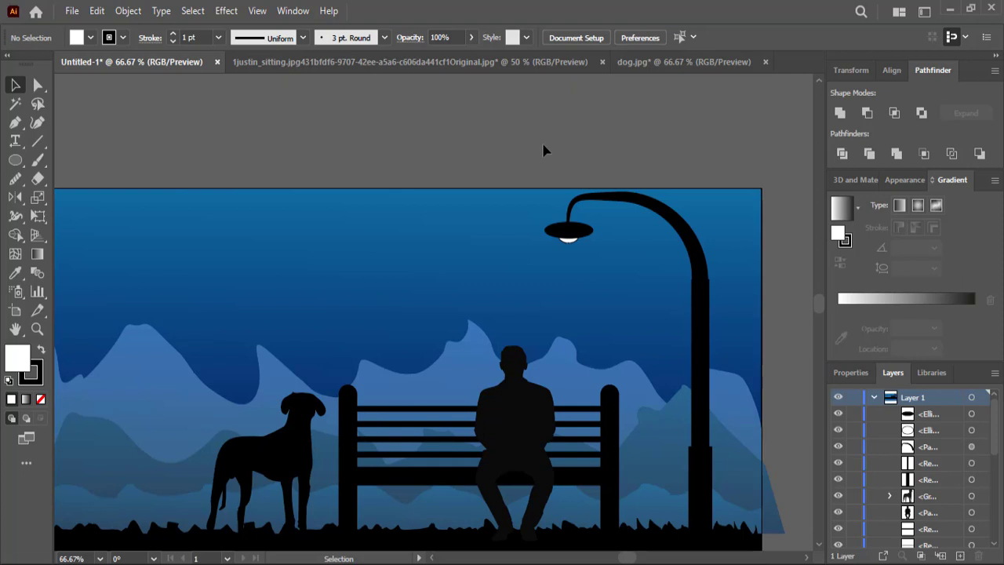
pyautogui.hotkey('ctrl', '-')
pyautogui.hotkey('ctrl', '-')
# Step: Draw a black circle with no outline in the upper left sky
pyautogui.press('m')
pyautogui.moveTo(15, 160)
pyautogui.mouseDown()
pyautogui.moveTo(56, 174)
pyautogui.moveTo(63, 197)
pyautogui.mouseUp()
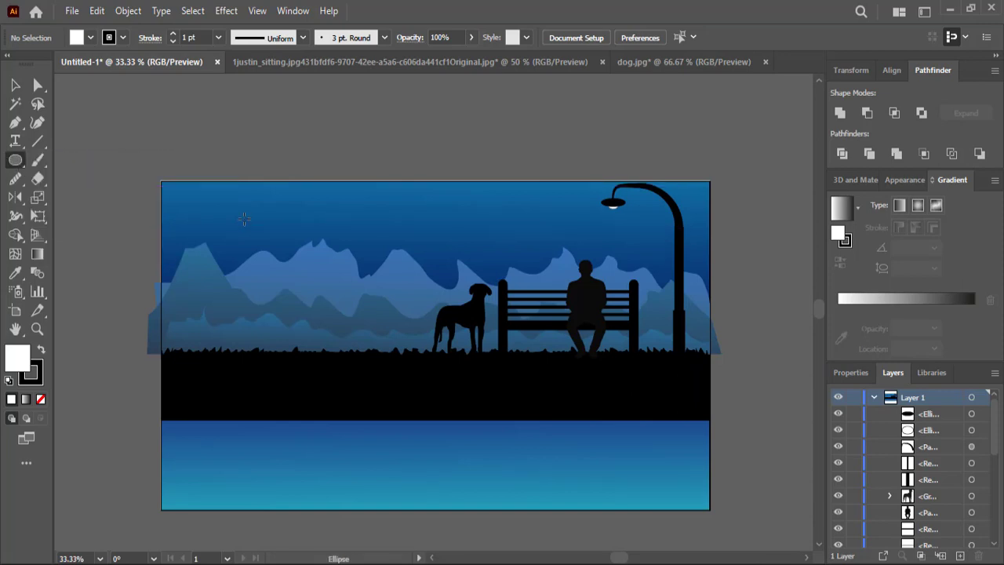
pyautogui.hotkey('ctrl', '+')
pyautogui.hotkey('ctrl', '+')
pyautogui.moveTo(305, 199); pyautogui.dragTo(271, 233)
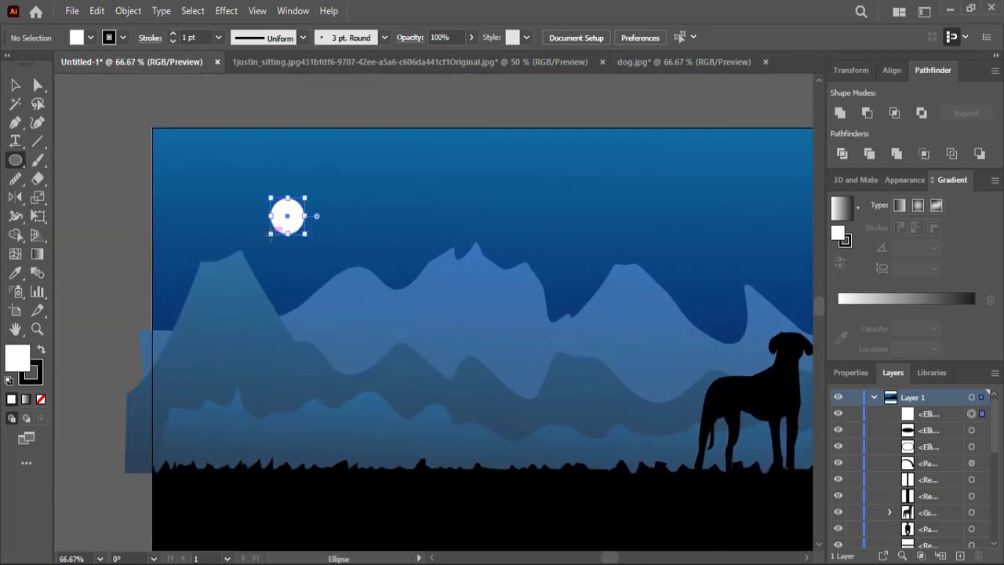
pyautogui.click(90, 38)
pyautogui.click(40, 64)
pyautogui.click(10, 64)
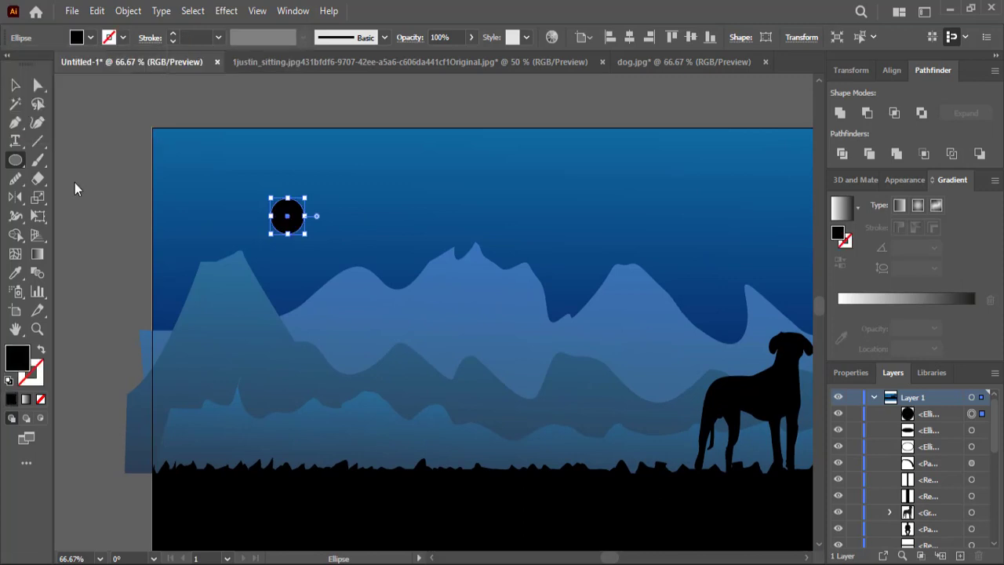
# Step: Duplicate the circle into an overlapping clump and move the clump down and left
pyautogui.press('v')
pyautogui.moveTo(282, 223)
pyautogui.mouseDown()
pyautogui.moveTo(337, 220)
pyautogui.moveTo(304, 206)
pyautogui.moveTo(280, 227)
pyautogui.moveTo(339, 252)
pyautogui.moveTo(351, 220)
pyautogui.mouseUp()
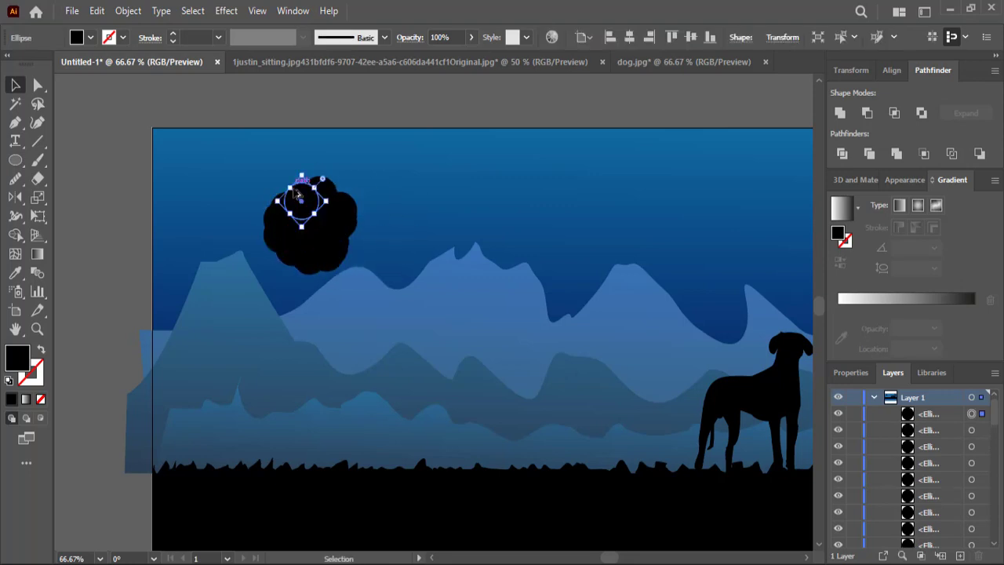
pyautogui.moveTo(283, 197)
pyautogui.mouseDown()
pyautogui.moveTo(322, 213)
pyautogui.moveTo(349, 201)
pyautogui.moveTo(291, 201)
pyautogui.moveTo(287, 192)
pyautogui.mouseUp()
pyautogui.click(372, 162)
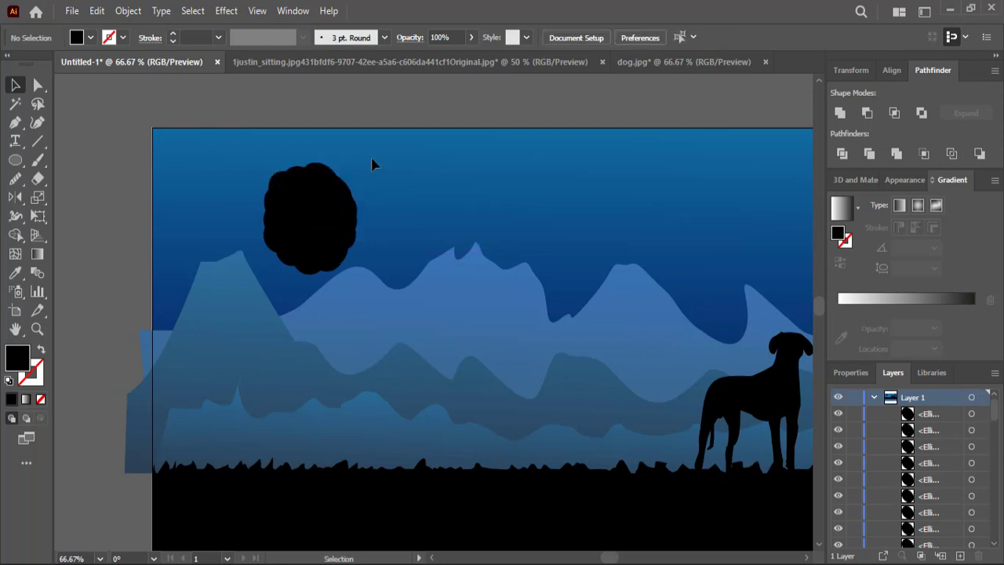
pyautogui.moveTo(372, 161); pyautogui.dragTo(283, 257)
pyautogui.moveTo(311, 181); pyautogui.dragTo(267, 220)
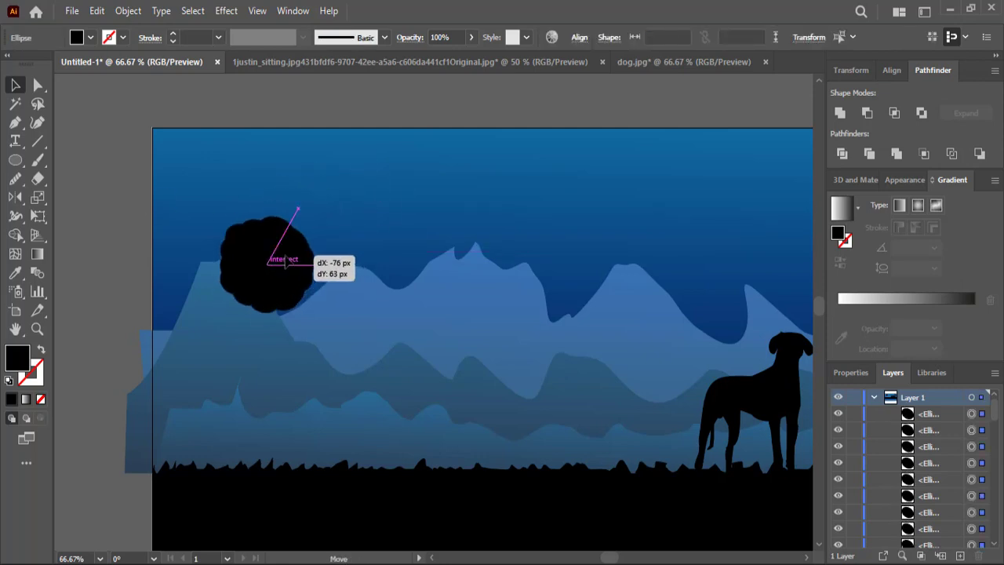
pyautogui.moveTo(16, 160); pyautogui.dragTo(82, 160)
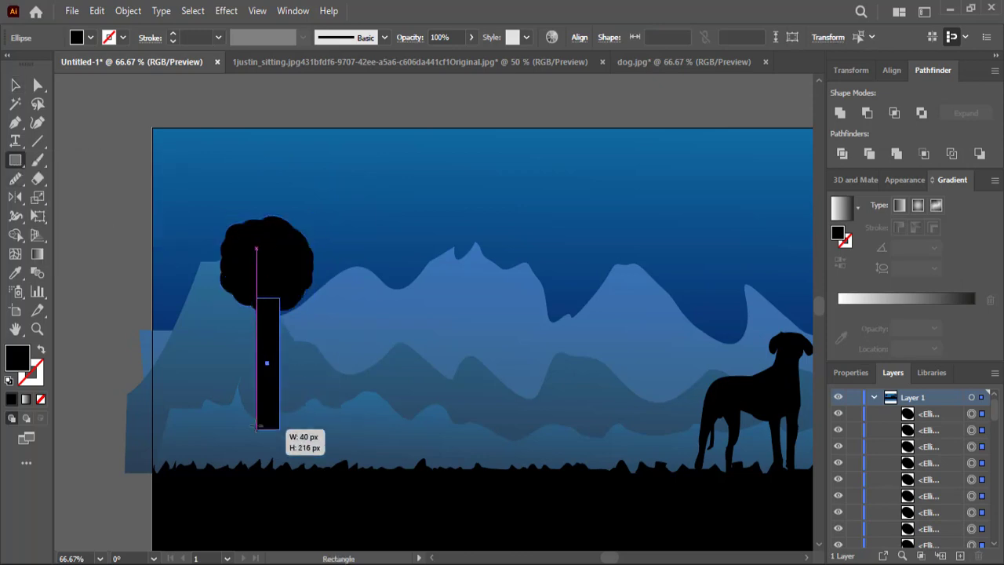
# Step: Draw a tall trunk under the circle clump and lower the canopy onto it
pyautogui.moveTo(279, 298); pyautogui.dragTo(260, 476)
pyautogui.press('v')
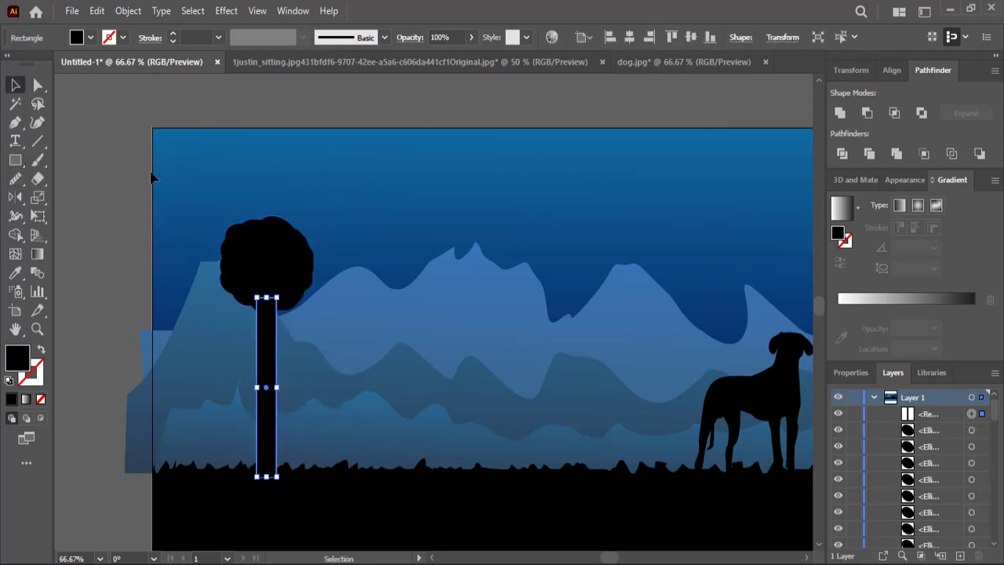
pyautogui.click(152, 177)
pyautogui.click(265, 376)
pyautogui.click(266, 252)
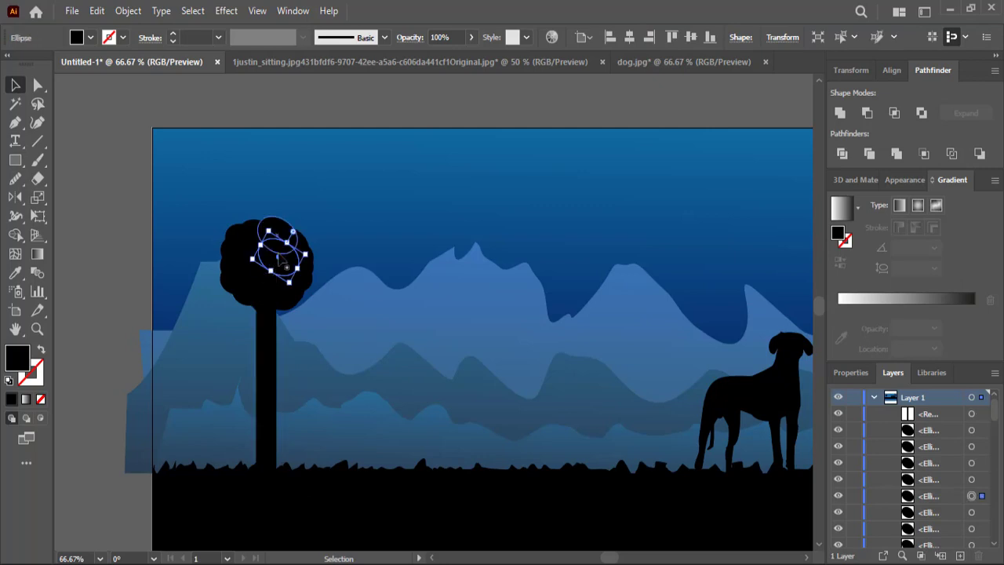
pyautogui.moveTo(345, 183); pyautogui.dragTo(240, 282)
pyautogui.moveTo(276, 213); pyautogui.dragTo(276, 235)
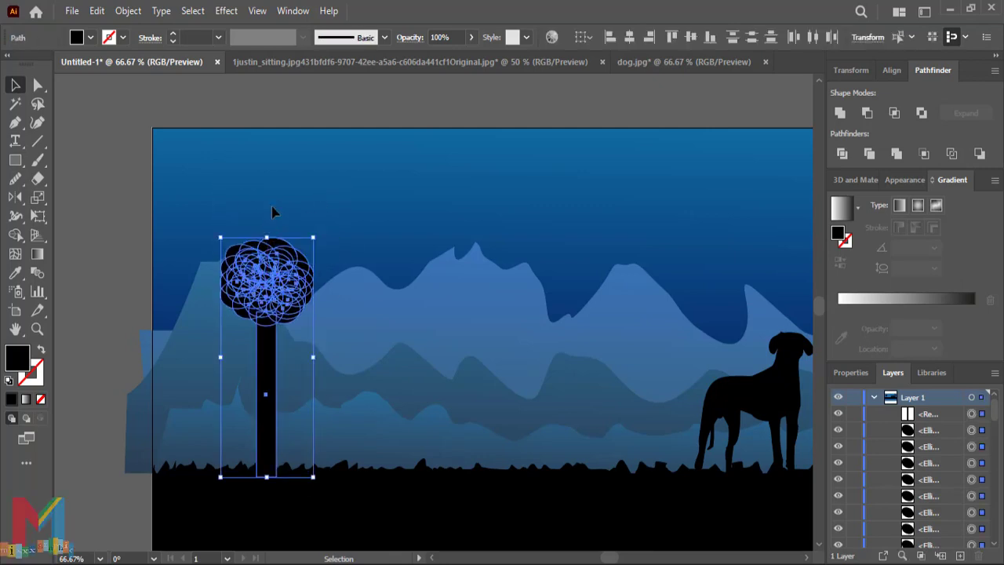
pyautogui.hotkey('ctrl', 'shift', 'a')
# Step: Draw a slanted branch from the trunk up toward the canopy
pyautogui.click(15, 121)
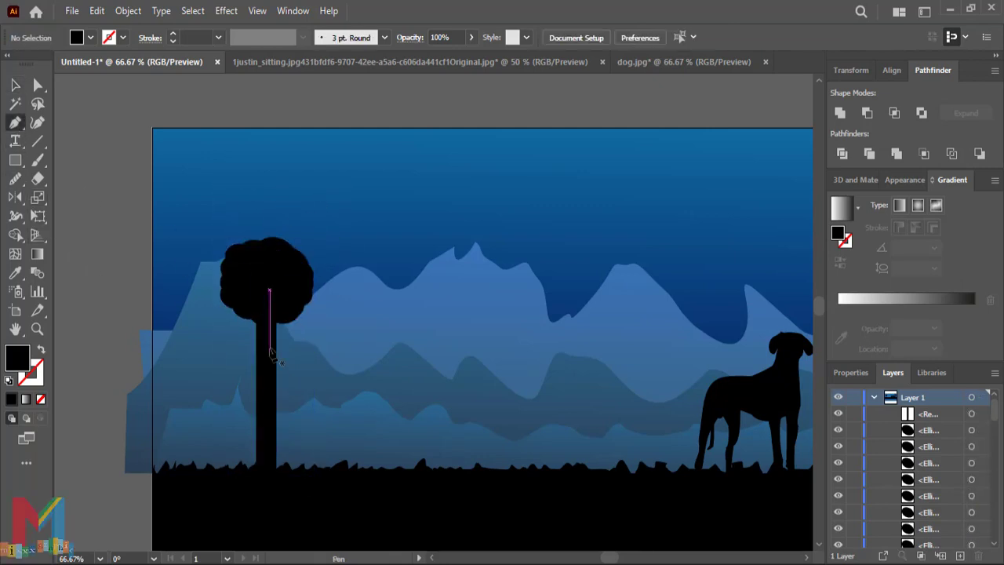
pyautogui.click(270, 368)
pyautogui.click(296, 302)
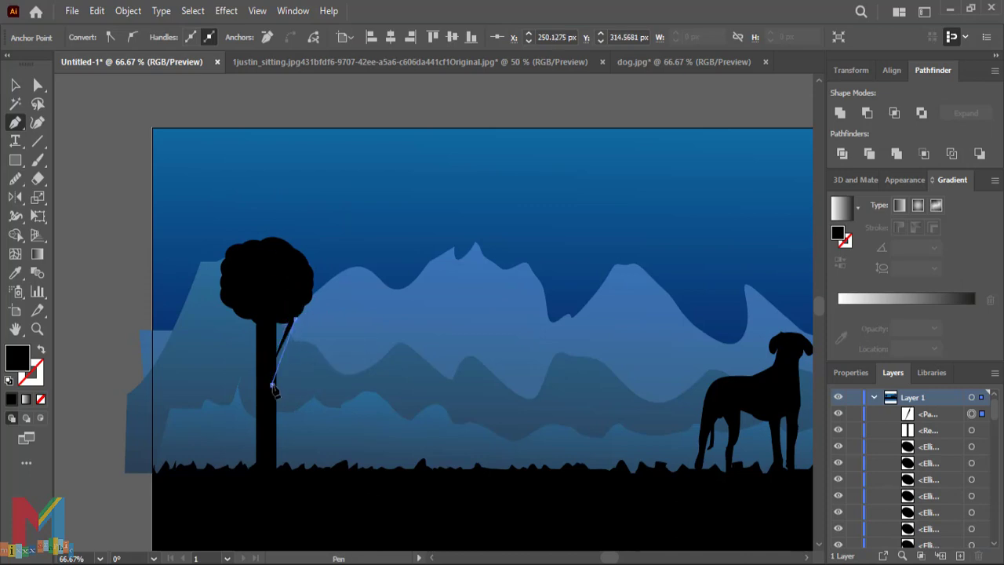
pyautogui.press('v')
# Step: Alt-drag a copy of the canopy circles into the sky right of the tree
pyautogui.click(115, 150)
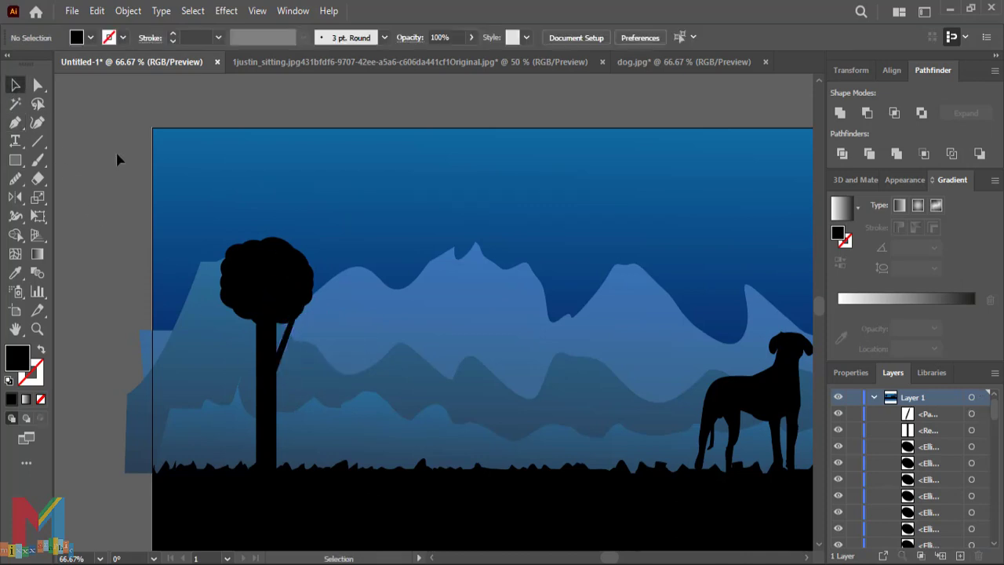
pyautogui.click(275, 249)
pyautogui.keyDown('shift'); pyautogui.click(259, 314); pyautogui.keyUp('shift')
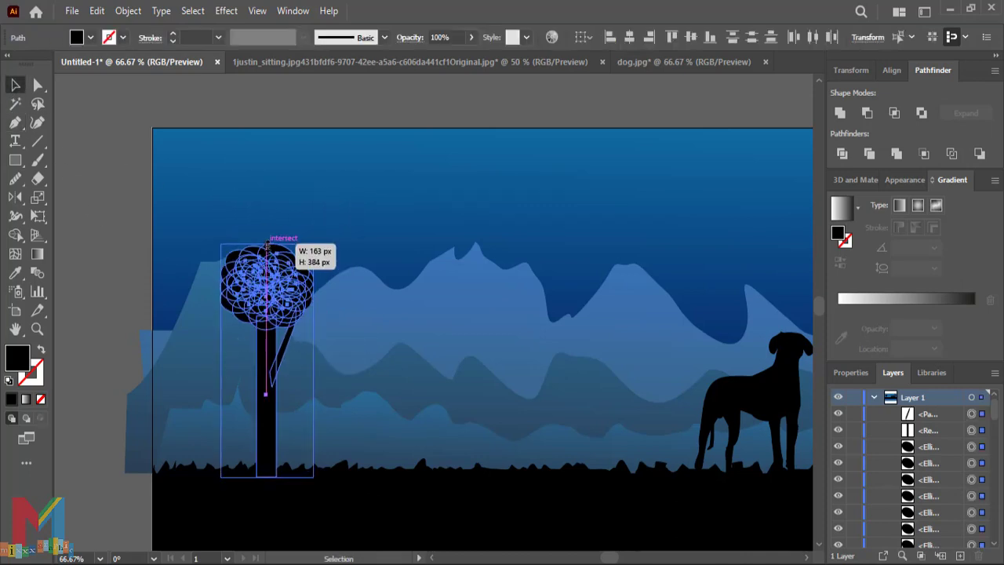
pyautogui.click(268, 212)
pyautogui.click(271, 375)
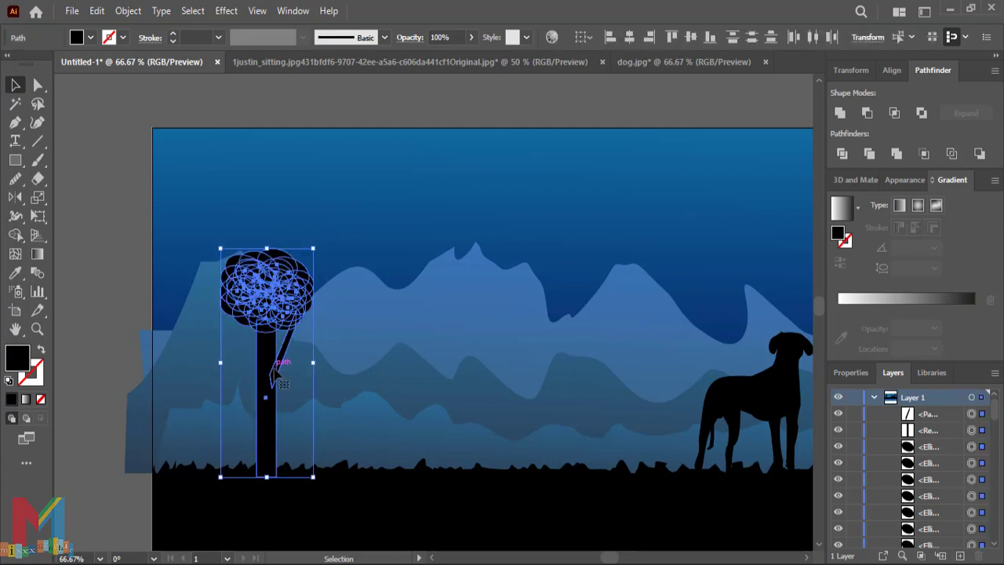
pyautogui.click(281, 221)
pyautogui.click(294, 283)
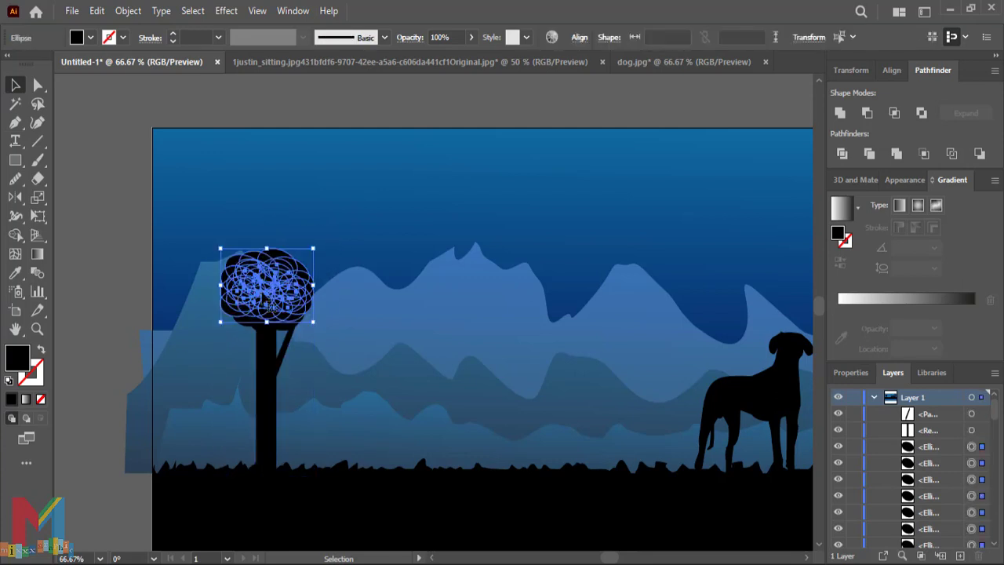
pyautogui.moveTo(301, 296)
pyautogui.mouseDown()
pyautogui.moveTo(435, 306)
pyautogui.moveTo(398, 267)
pyautogui.mouseUp()
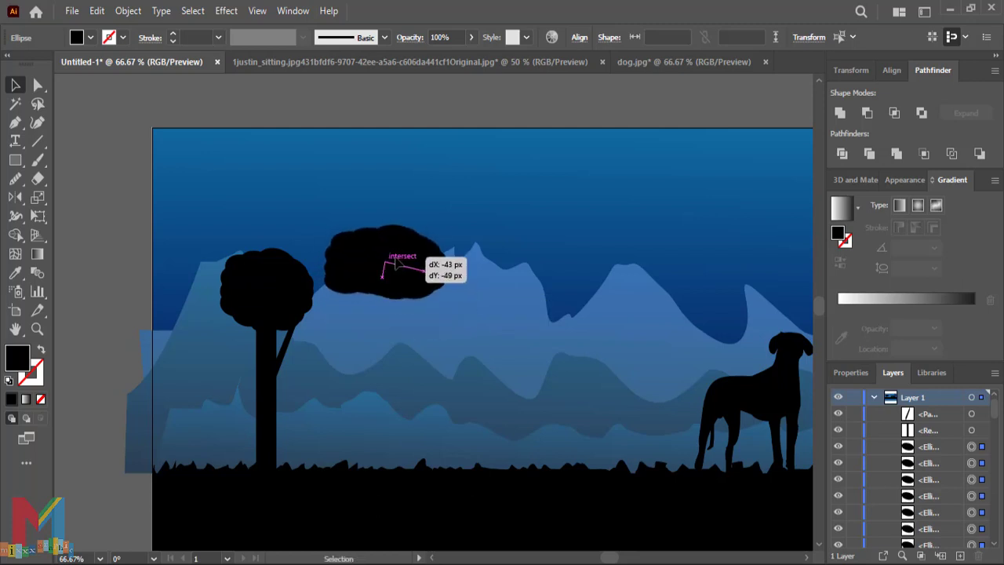
# Step: Draw a tall trunk rectangle below the copied canopy
pyautogui.click(15, 159)
pyautogui.press('ctrl')
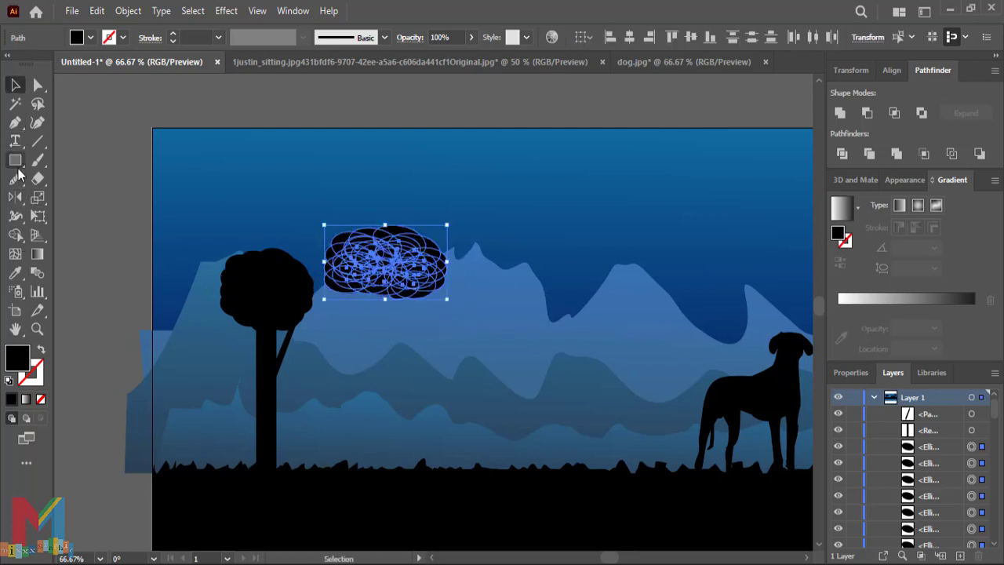
pyautogui.moveTo(402, 285); pyautogui.dragTo(363, 478)
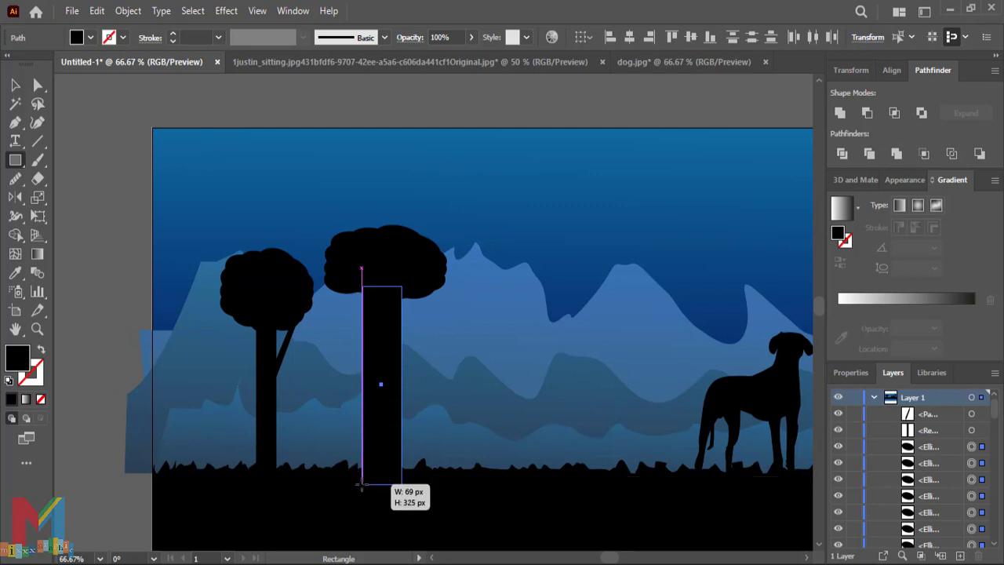
pyautogui.press('v')
pyautogui.moveTo(354, 329); pyautogui.dragTo(386, 226)
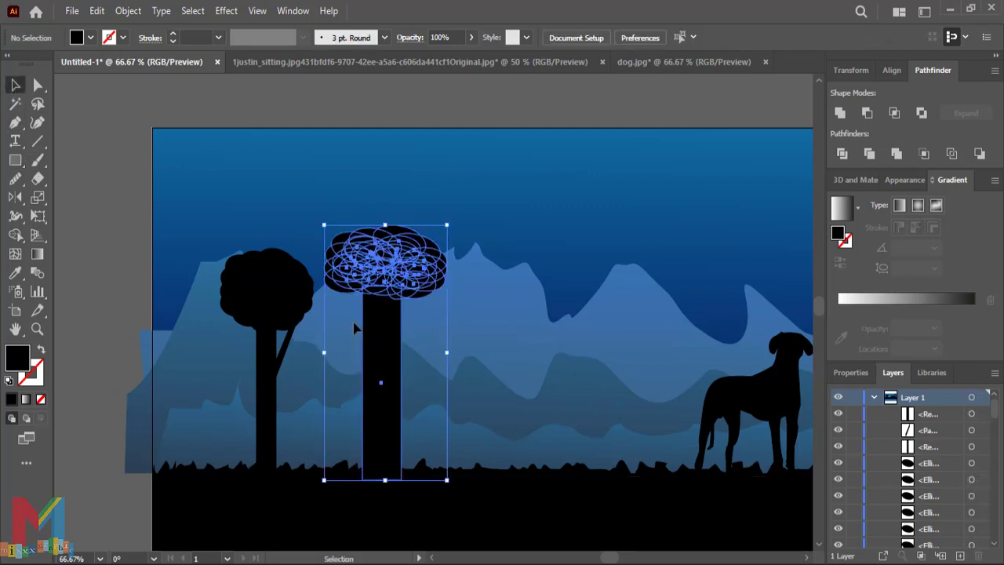
pyautogui.click(394, 367)
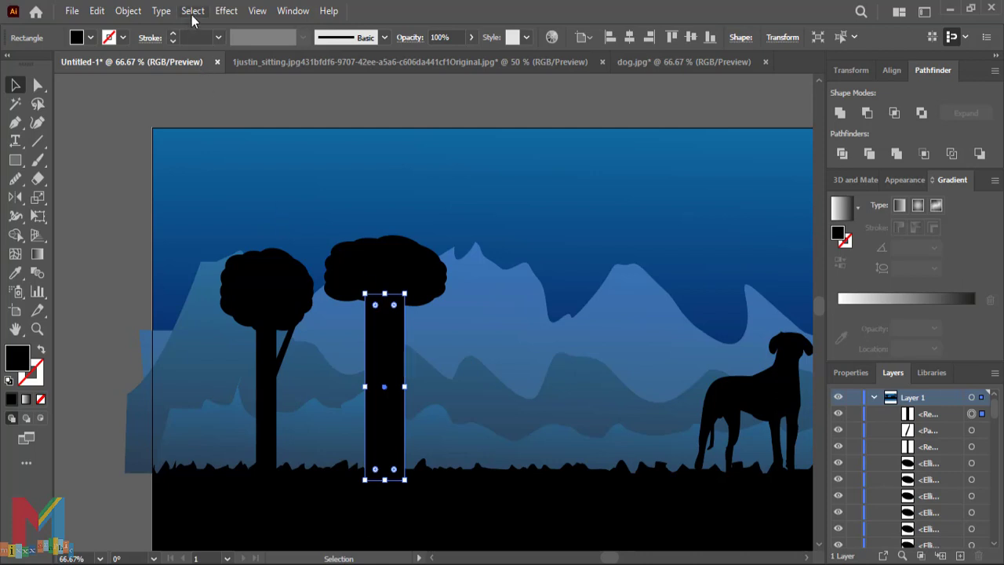
# Step: Apply a Zig Zag effect to the trunk: size 3 px absolute, 5 ridges, smooth points
pyautogui.click(226, 11)
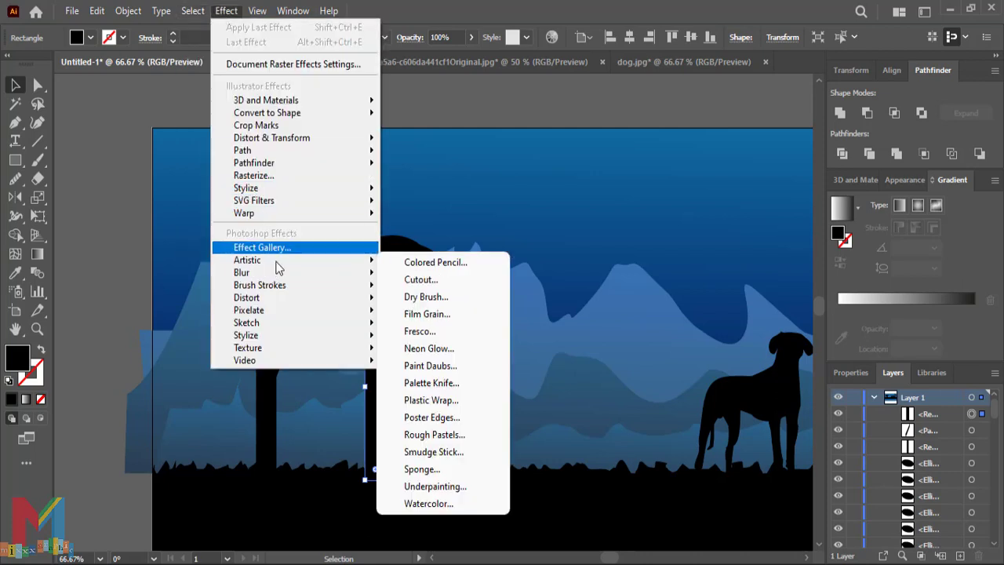
pyautogui.moveTo(272, 138)
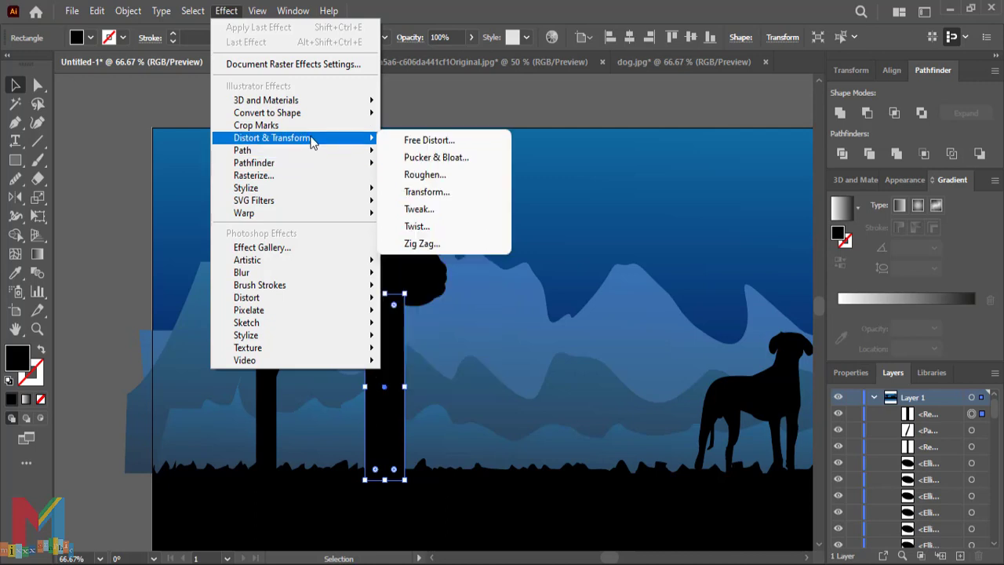
pyautogui.click(423, 243)
pyautogui.moveTo(451, 162); pyautogui.dragTo(605, 149)
pyautogui.moveTo(627, 201); pyautogui.dragTo(616, 201)
pyautogui.moveTo(618, 244)
pyautogui.mouseDown()
pyautogui.moveTo(642, 248)
pyautogui.moveTo(617, 247)
pyautogui.mouseUp()
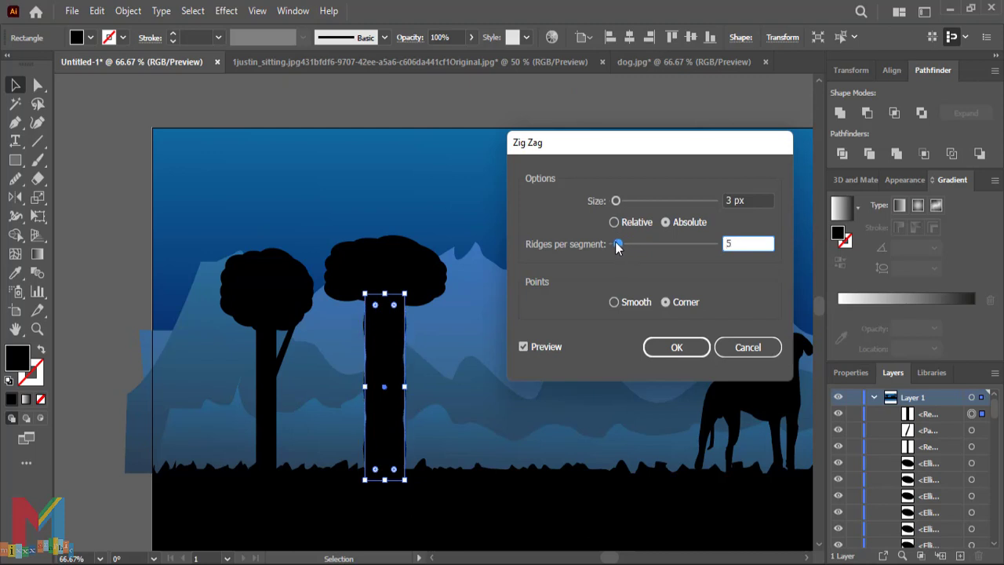
pyautogui.click(615, 222)
pyautogui.click(665, 222)
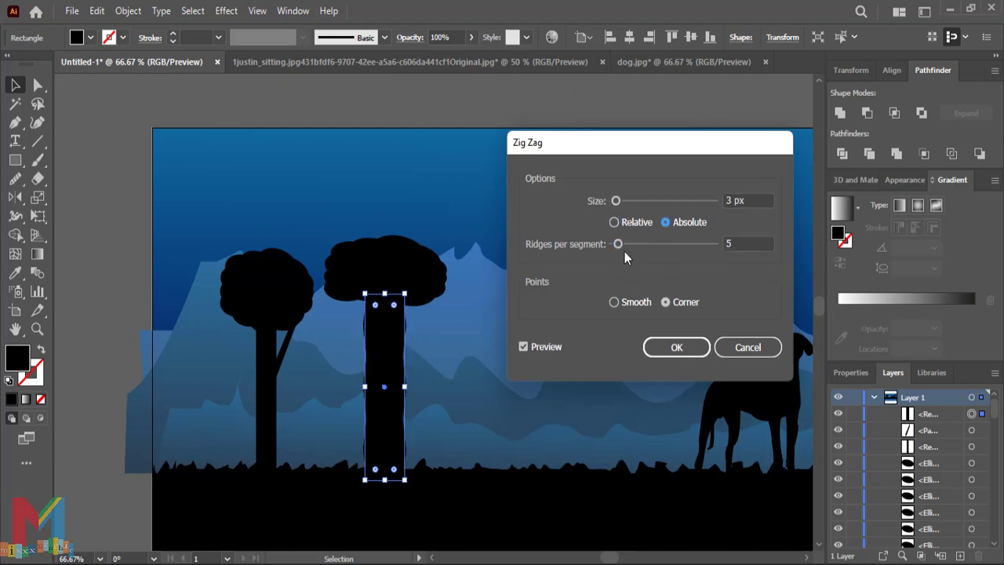
pyautogui.click(615, 302)
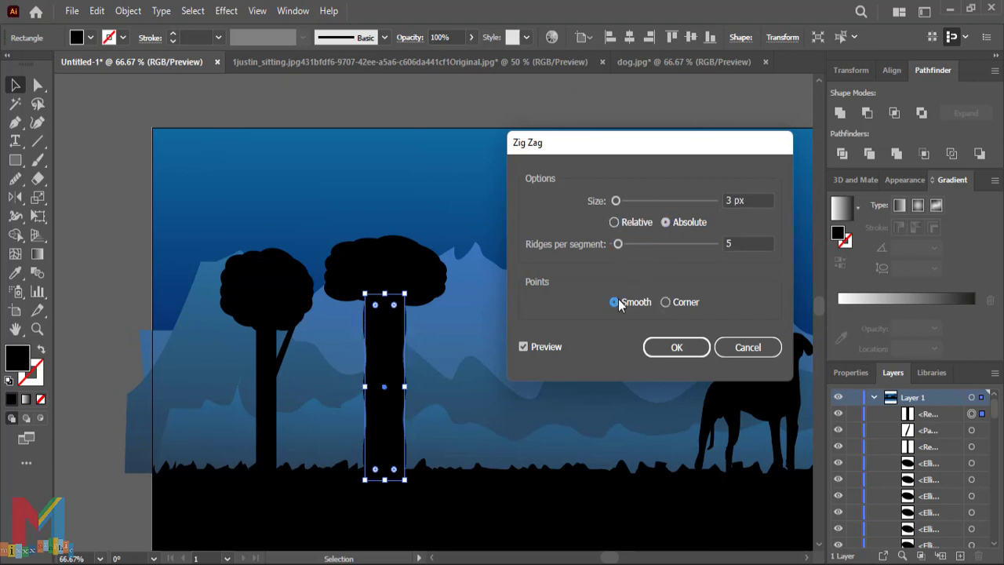
pyautogui.click(652, 347)
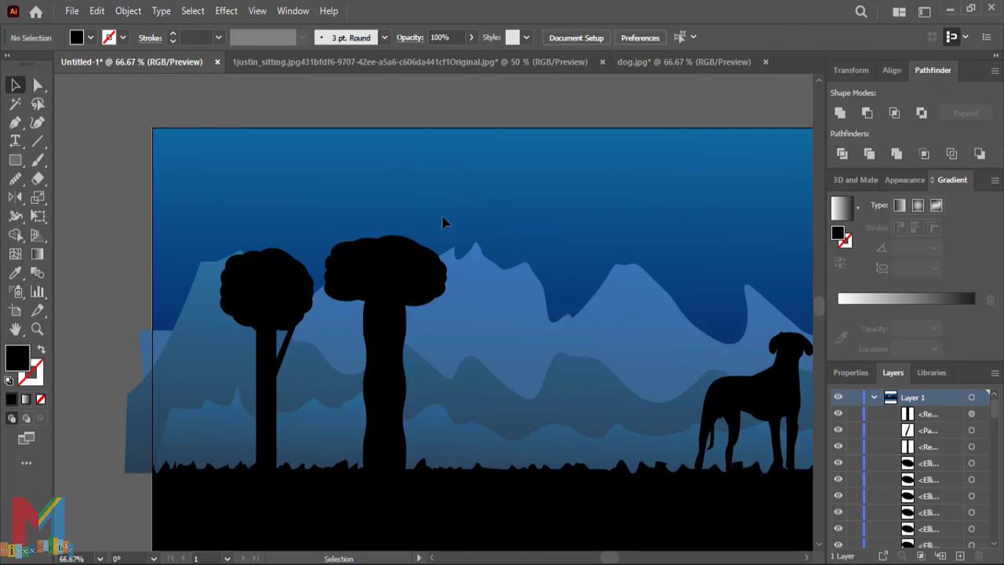
# Step: Stretch the new tree's canopy taller downward
pyautogui.click(408, 259)
pyautogui.moveTo(447, 209); pyautogui.dragTo(354, 284)
pyautogui.moveTo(486, 206)
pyautogui.mouseDown()
pyautogui.moveTo(355, 284)
pyautogui.moveTo(384, 334)
pyautogui.mouseUp()
pyautogui.click(400, 187)
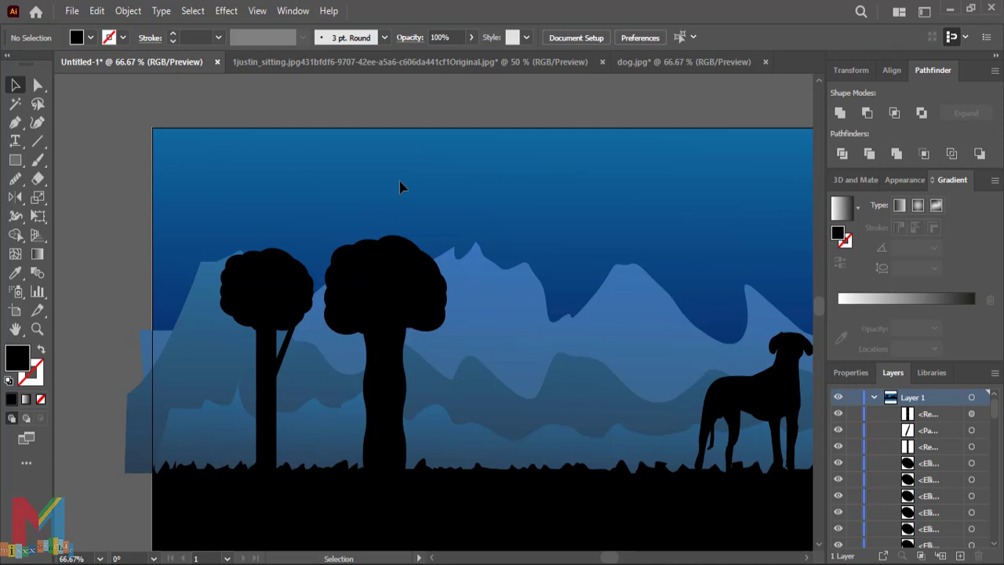
# Step: Move both trees to the left and nudge the left tree's branch up
pyautogui.moveTo(345, 284); pyautogui.dragTo(302, 289)
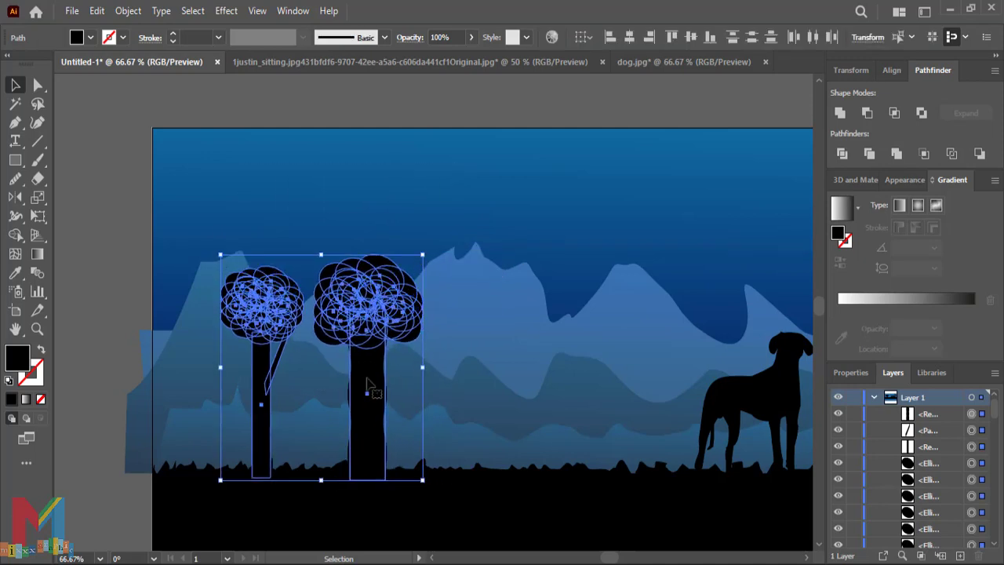
pyautogui.moveTo(390, 384); pyautogui.dragTo(324, 386)
pyautogui.click(380, 191)
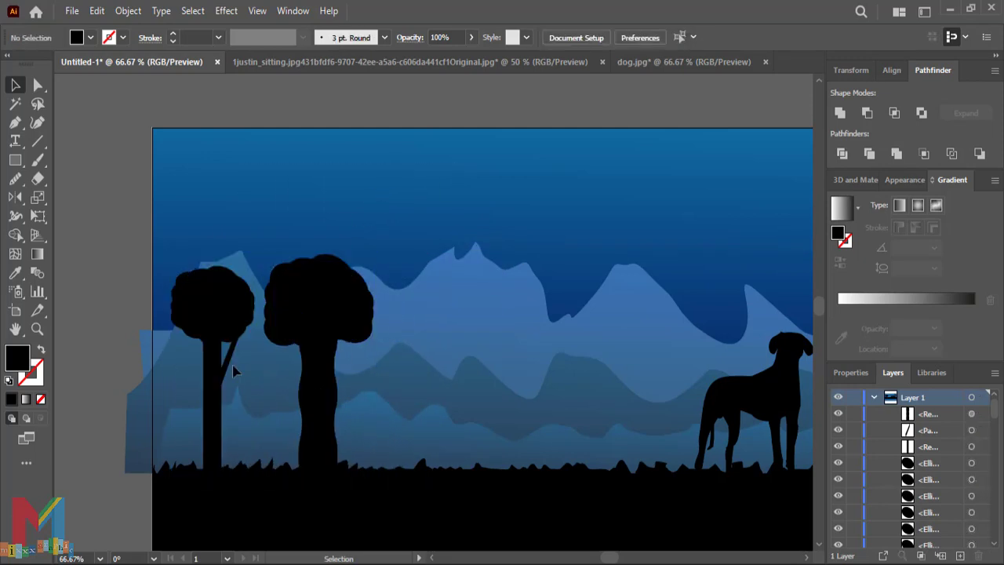
pyautogui.moveTo(233, 371); pyautogui.dragTo(225, 360)
pyautogui.click(275, 223)
pyautogui.scroll(1, 275, 223)
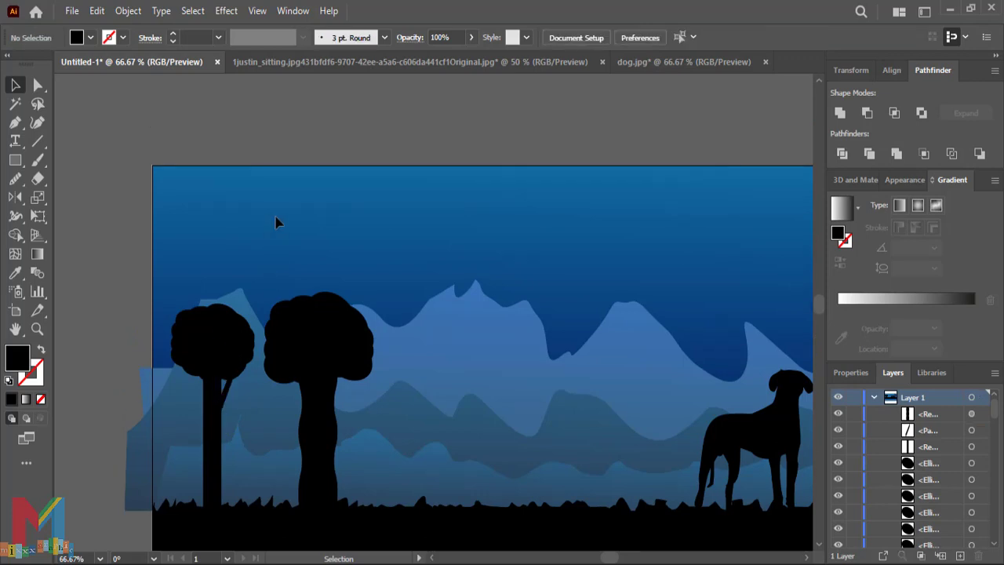
# Step: Duplicate the left tree, place the copy beside the middle tree, and group it
pyautogui.click(178, 377)
pyautogui.moveTo(212, 392)
pyautogui.mouseDown()
pyautogui.moveTo(255, 410)
pyautogui.moveTo(316, 218)
pyautogui.mouseUp()
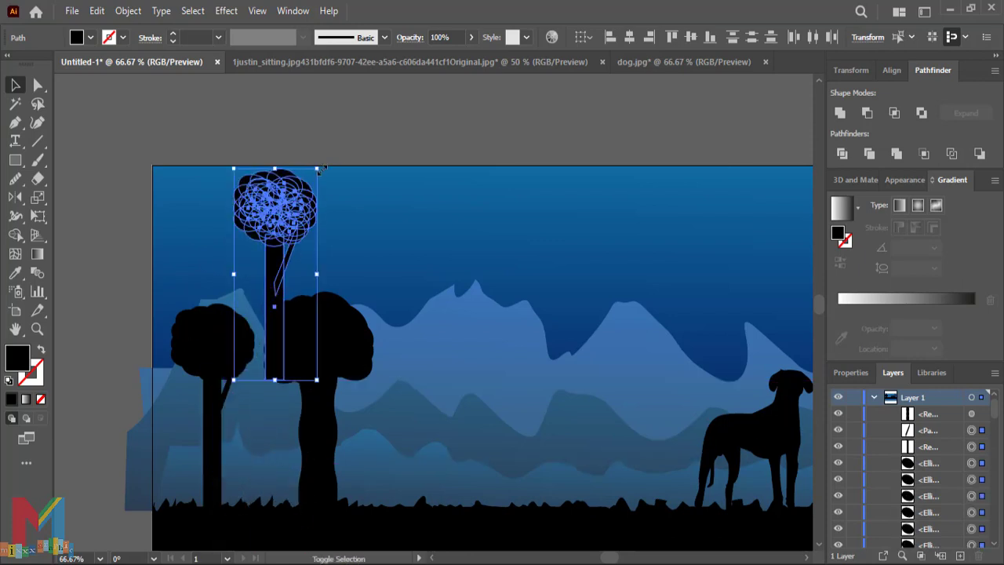
pyautogui.moveTo(278, 330); pyautogui.dragTo(169, 438)
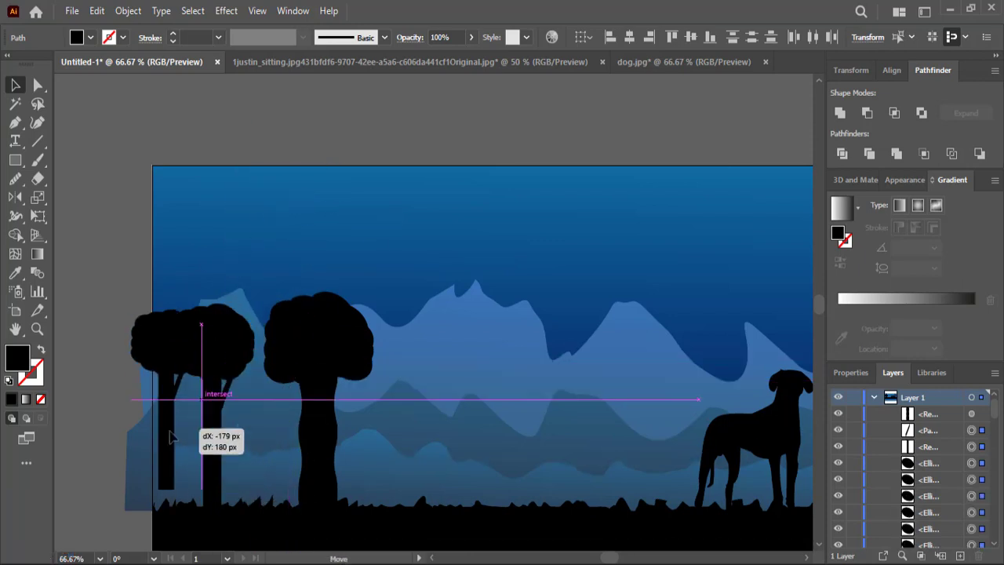
pyautogui.moveTo(170, 437)
pyautogui.mouseDown()
pyautogui.moveTo(252, 447)
pyautogui.moveTo(255, 469)
pyautogui.moveTo(184, 458)
pyautogui.mouseUp()
pyautogui.rightClick(255, 470)
pyautogui.click(278, 227)
pyautogui.click(111, 248)
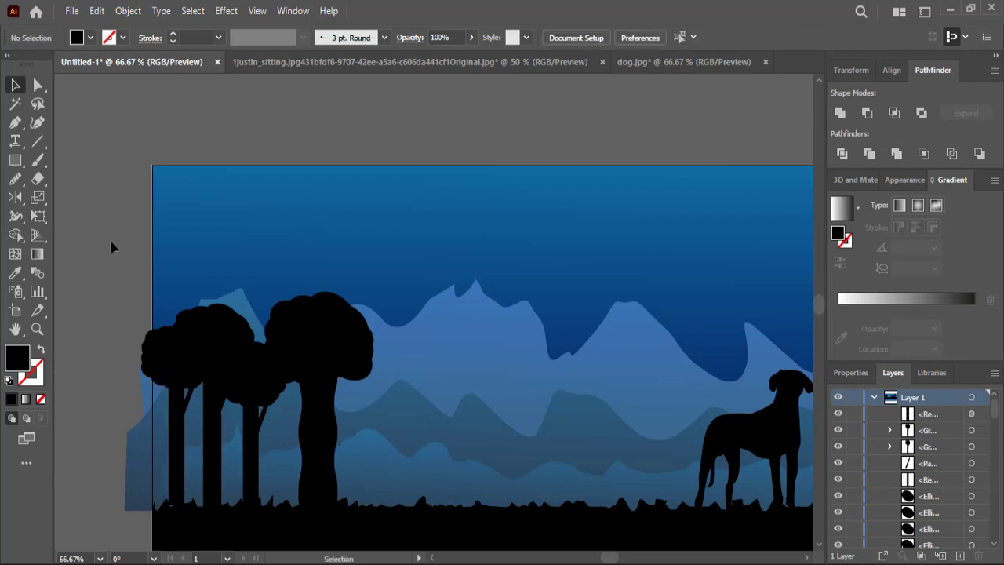
# Step: Pan the view across the fence, bench and street lamp
pyautogui.moveTo(353, 218); pyautogui.dragTo(392, 120)
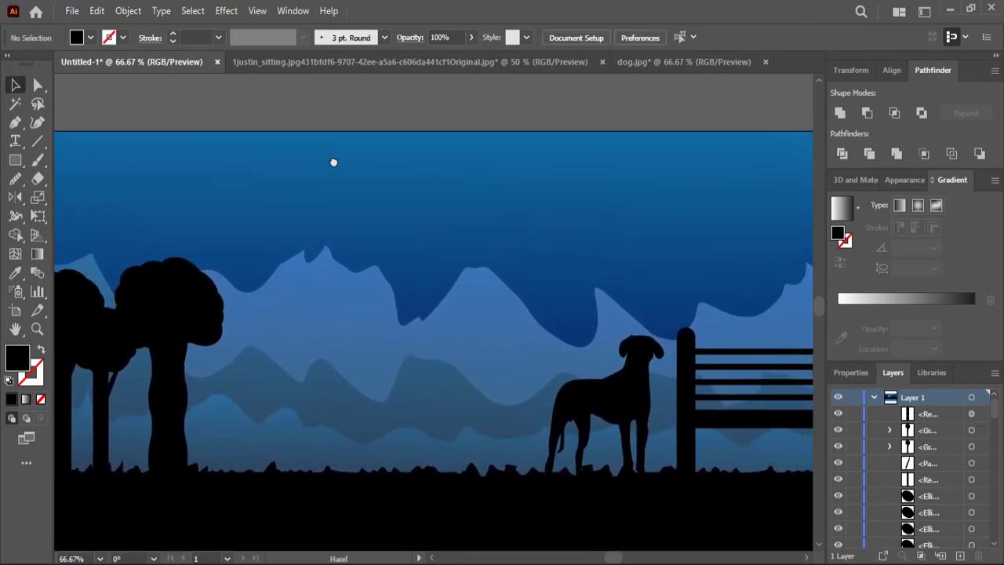
pyautogui.moveTo(393, 120); pyautogui.dragTo(290, 196)
pyautogui.scroll(2, 290, 196)
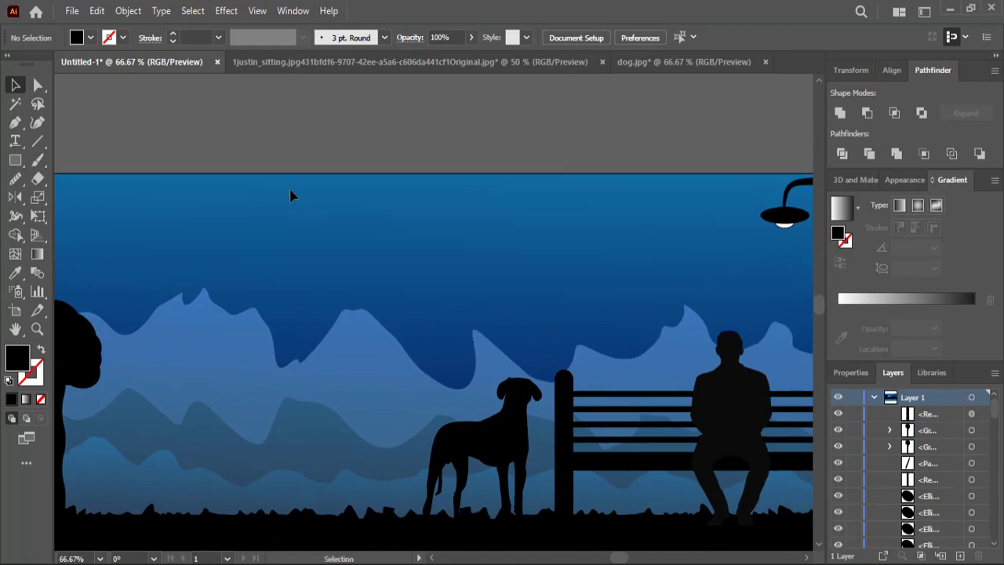
pyautogui.scroll(2, 290, 197)
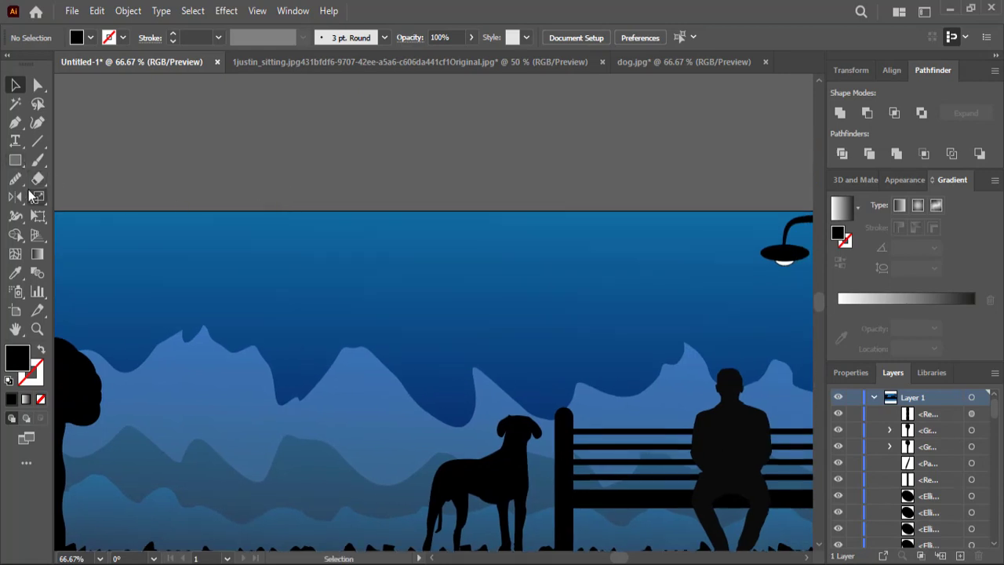
pyautogui.moveTo(14, 160); pyautogui.dragTo(82, 199)
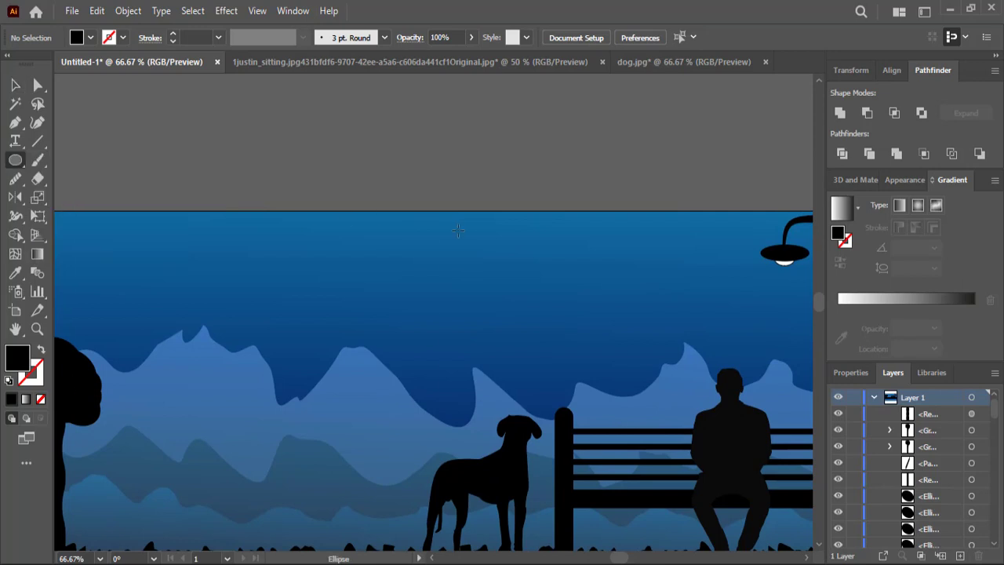
# Step: Draw a white ellipse in the sky and copy it rightward to build a cloud
pyautogui.moveTo(457, 230); pyautogui.dragTo(389, 279)
pyautogui.click(90, 38)
pyautogui.click(30, 63)
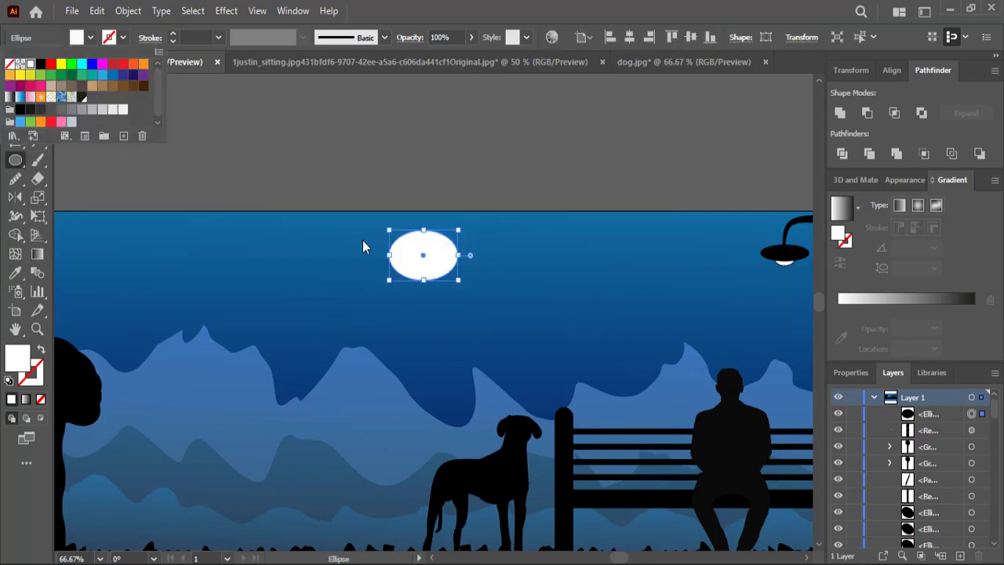
pyautogui.click(13, 85)
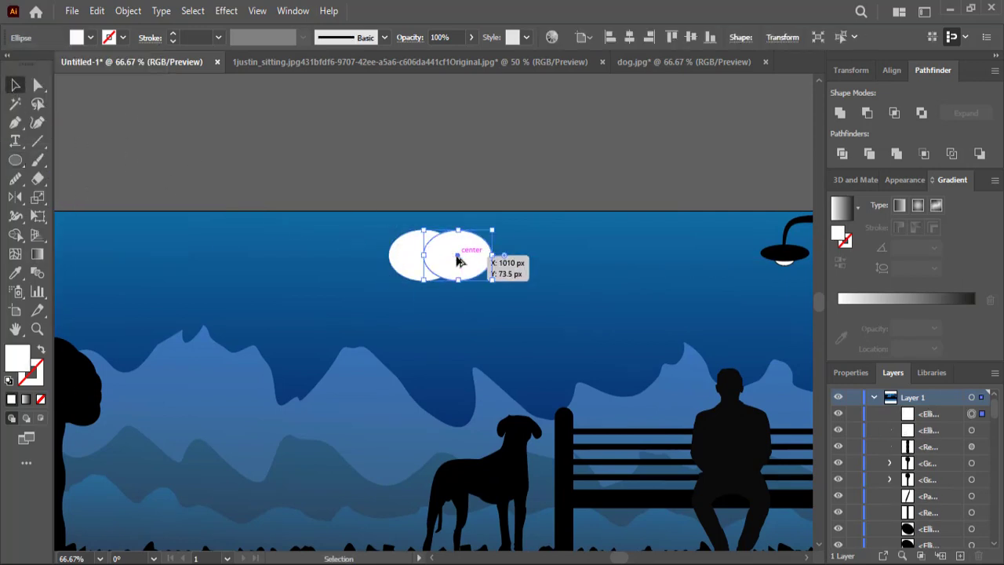
pyautogui.moveTo(409, 257)
pyautogui.mouseDown()
pyautogui.moveTo(502, 265)
pyautogui.moveTo(470, 227)
pyautogui.mouseUp()
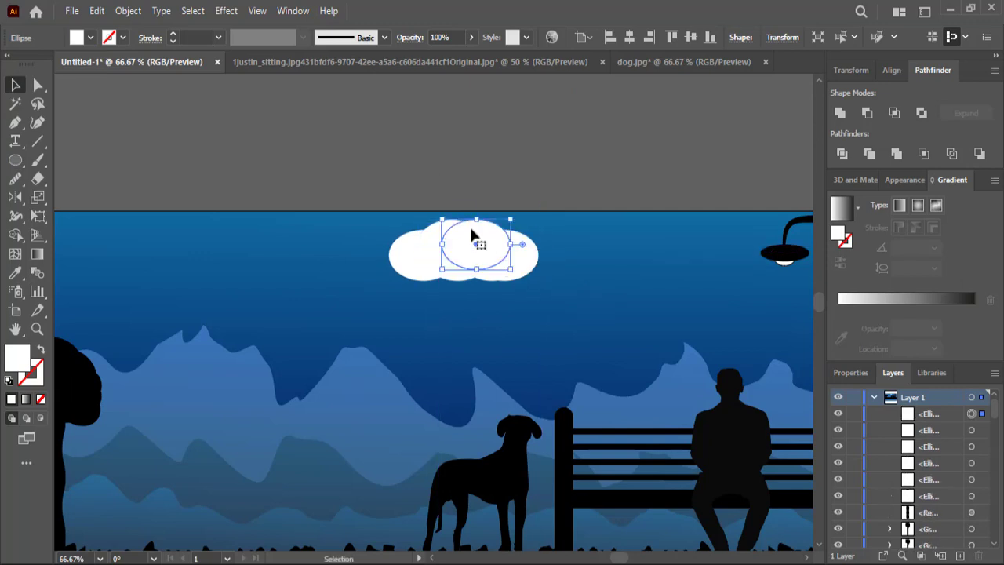
pyautogui.click(444, 161)
# Step: Group the cloud ellipses into one cloud and duplicate it
pyautogui.moveTo(575, 234); pyautogui.dragTo(412, 293)
pyautogui.rightClick(455, 262)
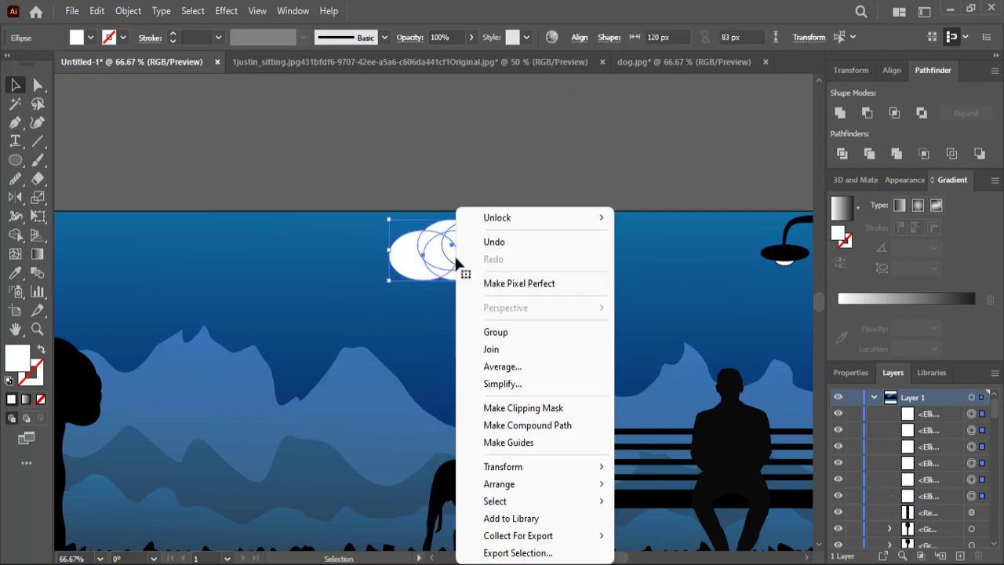
pyautogui.click(502, 332)
pyautogui.moveTo(470, 270)
pyautogui.mouseDown()
pyautogui.moveTo(261, 275)
pyautogui.moveTo(259, 265)
pyautogui.moveTo(680, 249)
pyautogui.mouseUp()
pyautogui.click(264, 205)
# Step: Lower the opacity of the middle, left and right clouds
pyautogui.click(493, 251)
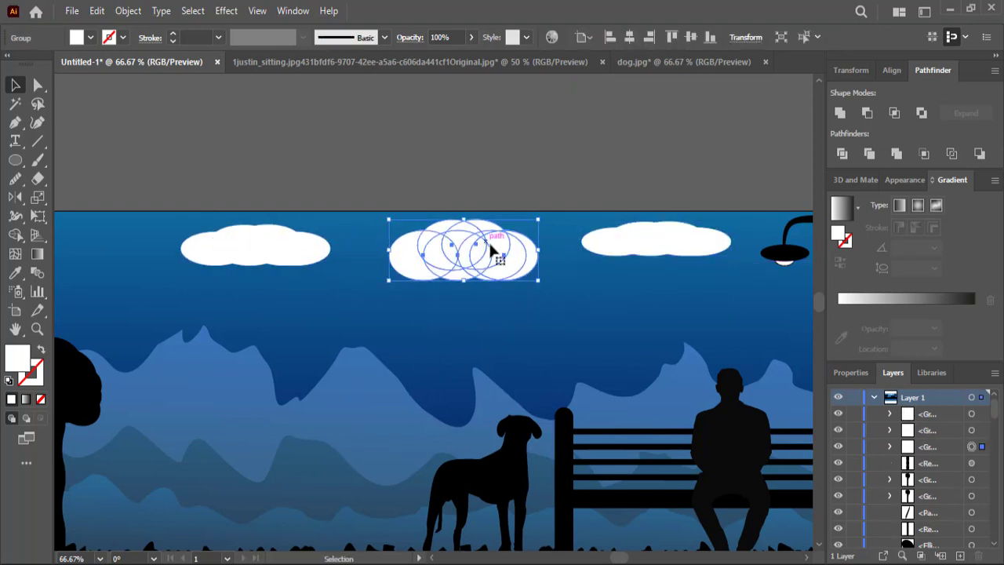
pyautogui.click(471, 37)
pyautogui.moveTo(471, 56); pyautogui.dragTo(439, 57)
pyautogui.click(255, 247)
pyautogui.click(471, 36)
pyautogui.click(656, 239)
pyautogui.click(471, 37)
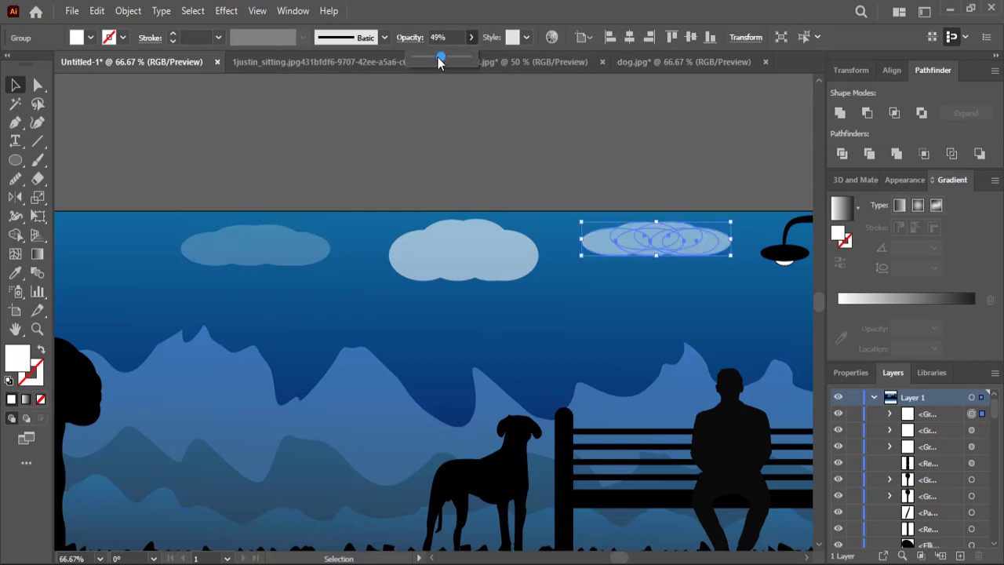
pyautogui.click(496, 121)
pyautogui.hotkey('ctrl', '-')
pyautogui.hotkey('ctrl', '-')
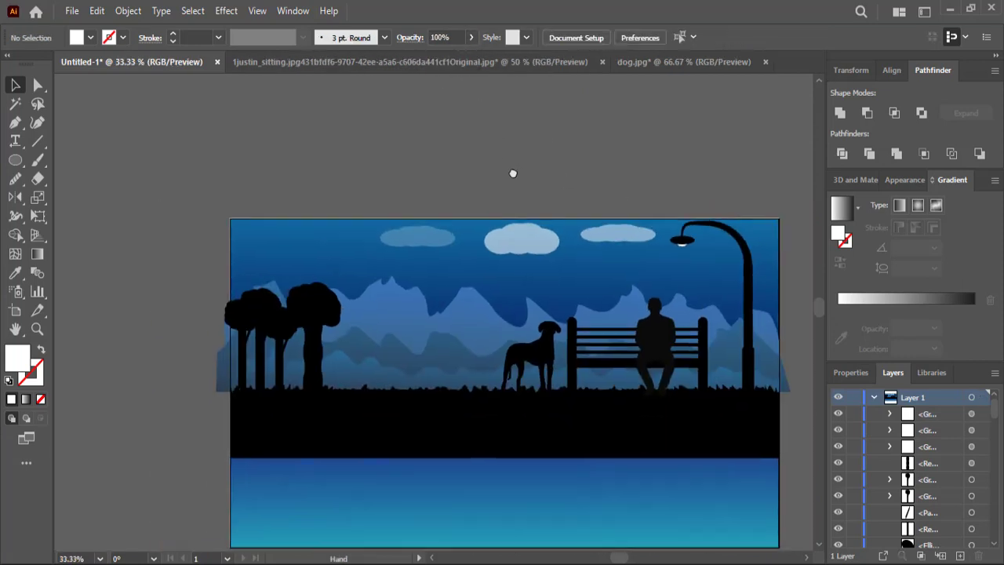
# Step: Move the left cloud toward the middle one and lower the middle cloud's opacity
pyautogui.moveTo(471, 250)
pyautogui.mouseDown()
pyautogui.moveTo(576, 259)
pyautogui.moveTo(534, 250)
pyautogui.mouseUp()
pyautogui.click(453, 188)
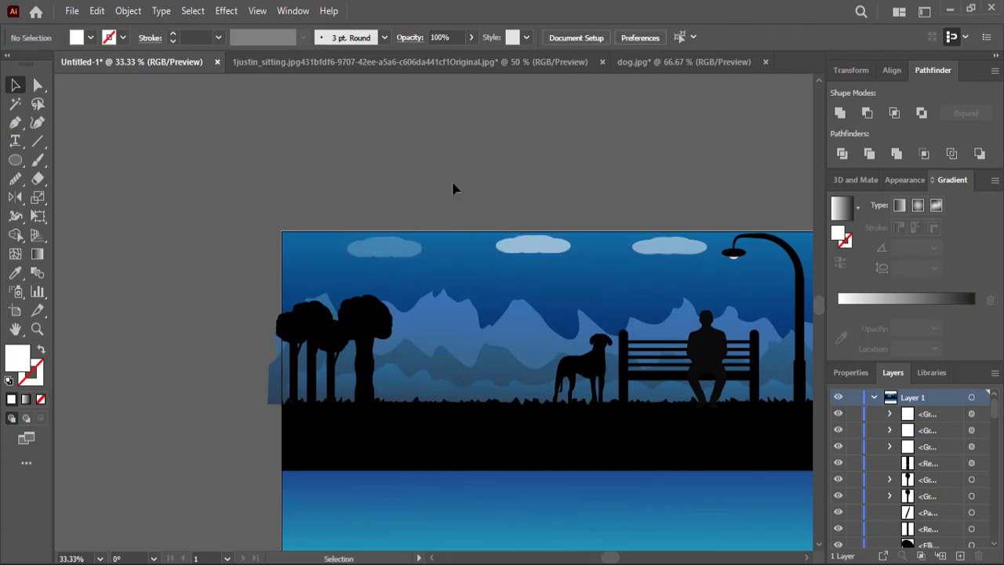
pyautogui.click(517, 248)
pyautogui.click(470, 37)
pyautogui.moveTo(475, 58); pyautogui.dragTo(421, 58)
pyautogui.click(547, 118)
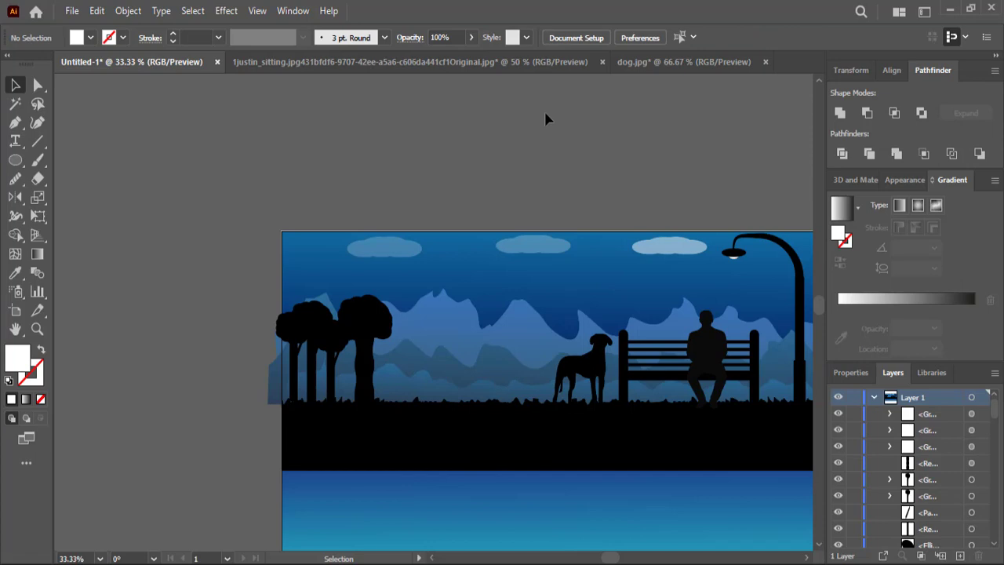
pyautogui.moveTo(544, 262); pyautogui.dragTo(445, 201)
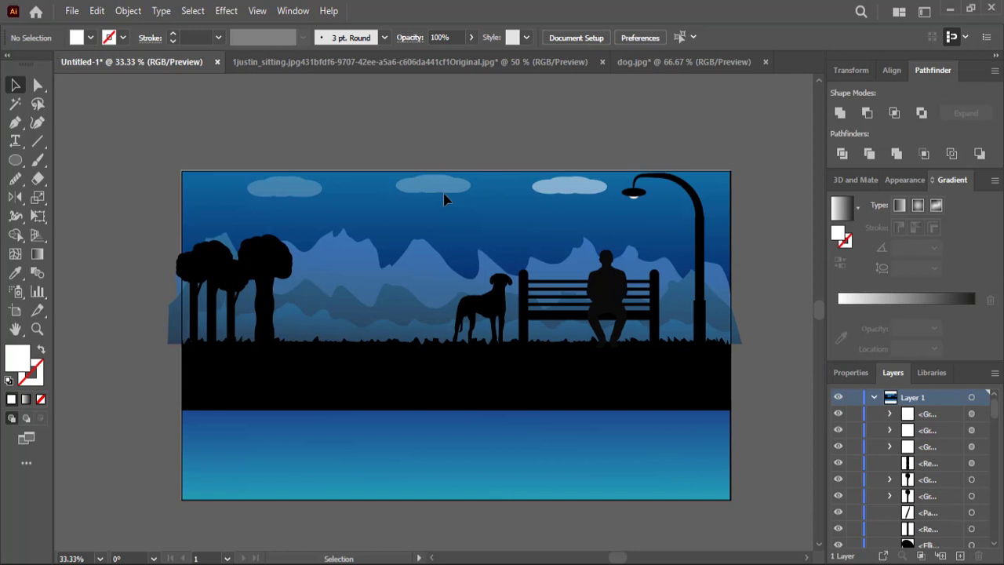
# Step: Fade the right cloud to 31% opacity
pyautogui.click(570, 186)
pyautogui.click(471, 37)
pyautogui.moveTo(437, 60); pyautogui.dragTo(430, 61)
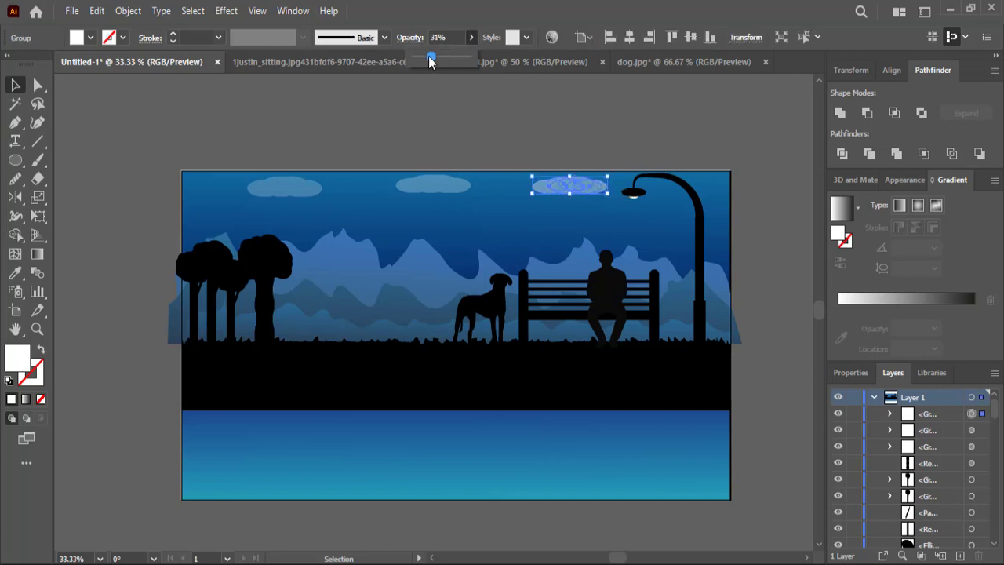
pyautogui.click(435, 194)
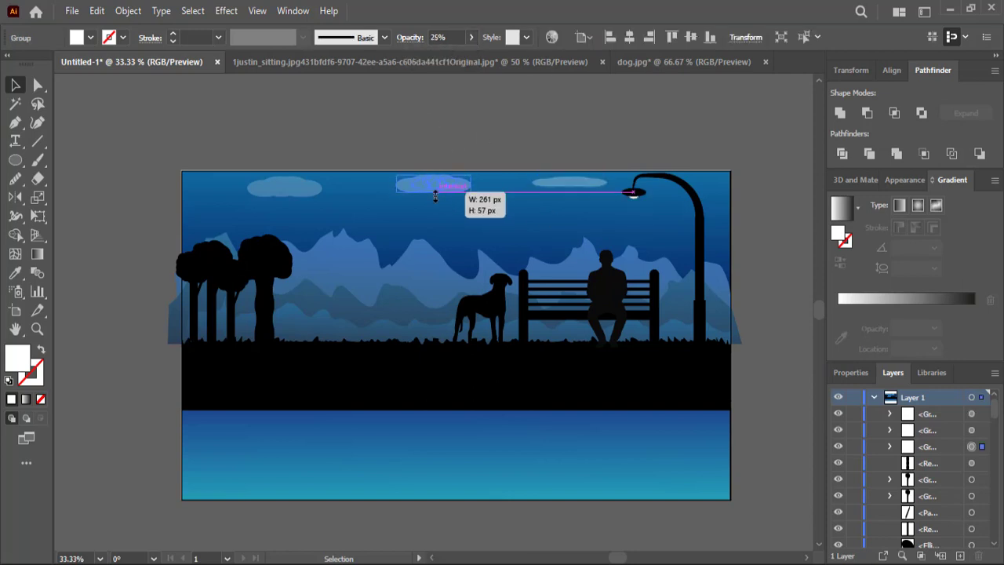
pyautogui.click(572, 195)
# Step: Move the right cloud onto the lamp head, stacked behind the whole lamp
pyautogui.doubleClick(642, 189)
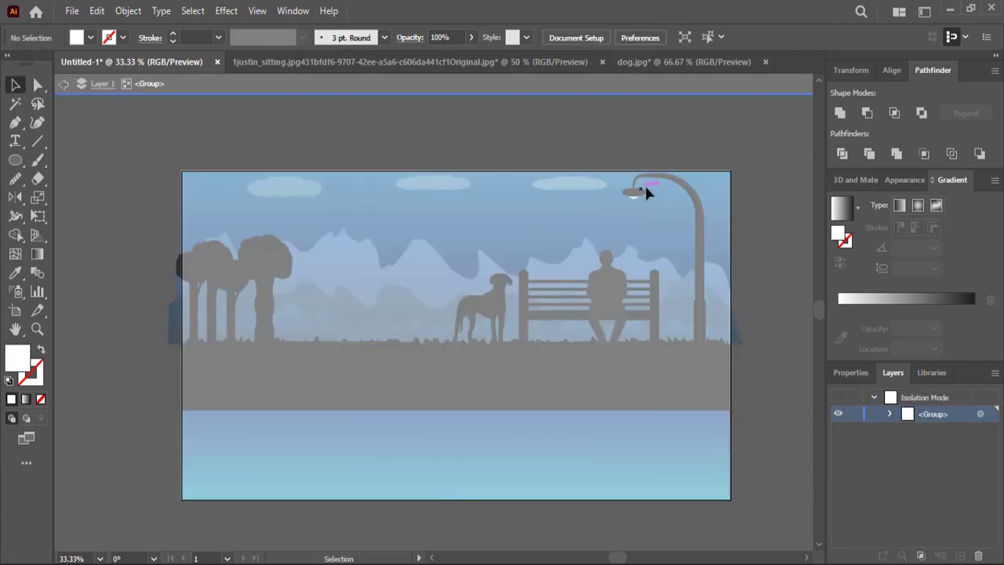
pyautogui.click(64, 84)
pyautogui.moveTo(578, 193); pyautogui.dragTo(686, 194)
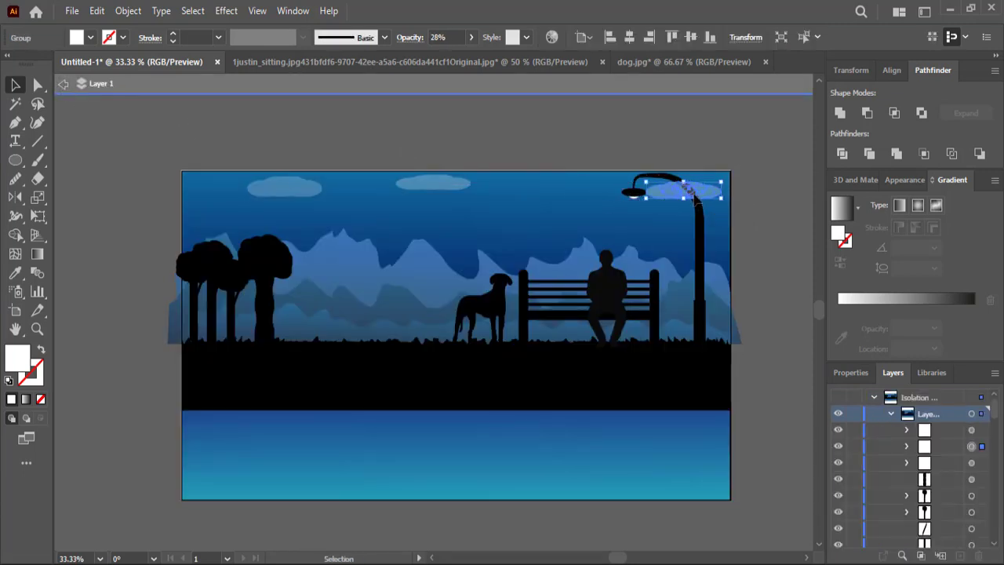
pyautogui.rightClick(688, 190)
pyautogui.moveTo(737, 436)
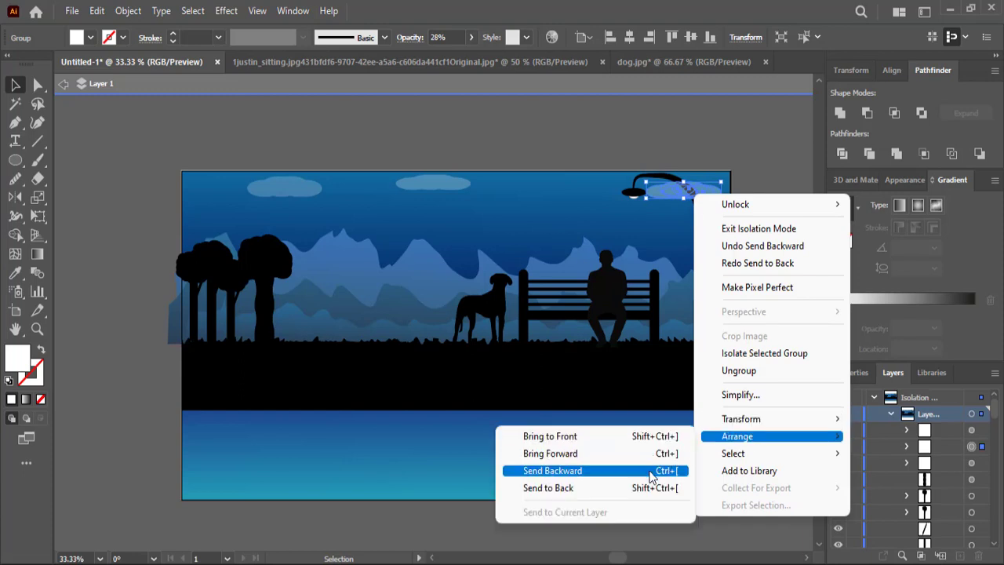
pyautogui.click(672, 471)
pyautogui.click(703, 219)
pyautogui.keyDown('shift'); pyautogui.click(634, 192); pyautogui.keyUp('shift')
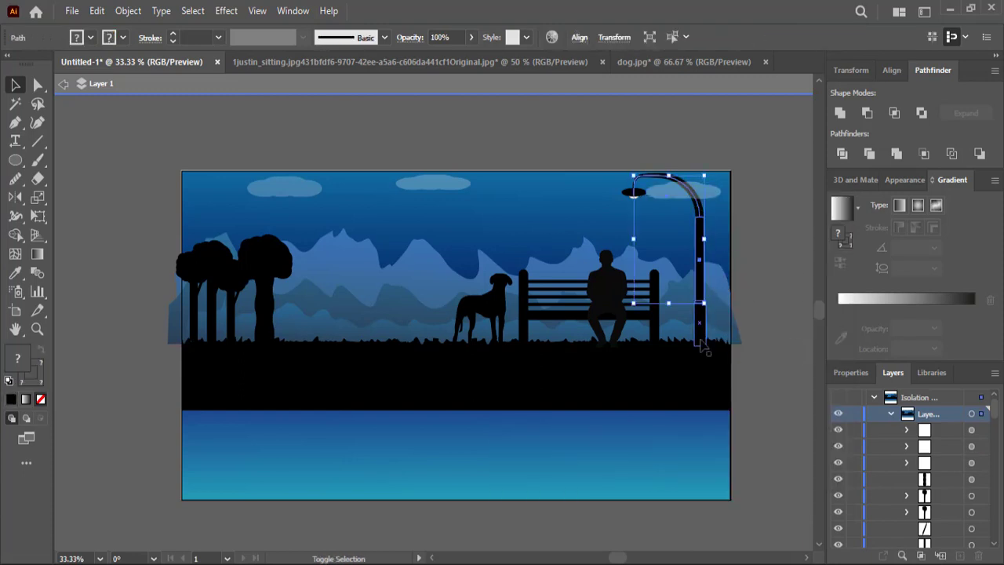
pyautogui.rightClick(700, 257)
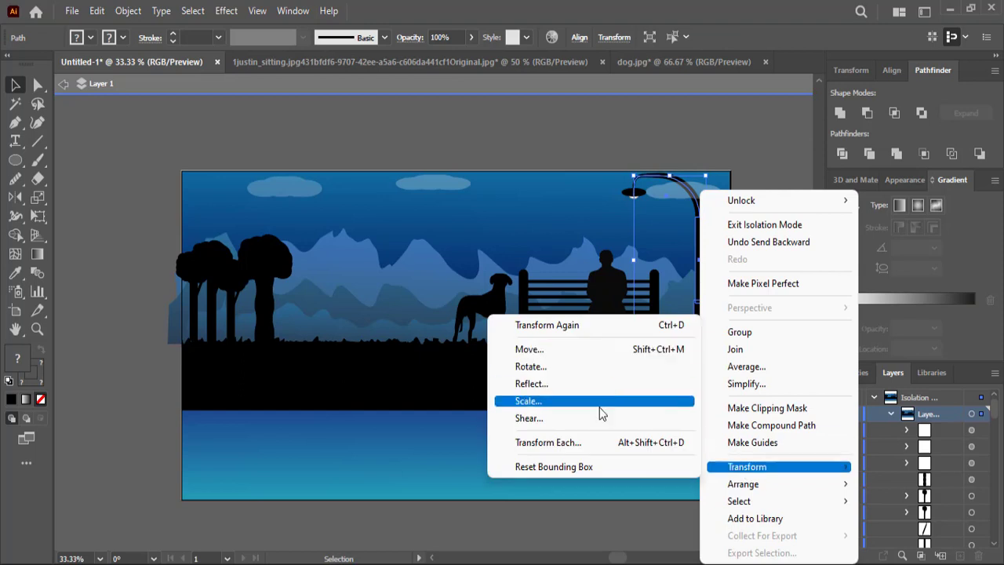
pyautogui.click(654, 484)
pyautogui.click(752, 270)
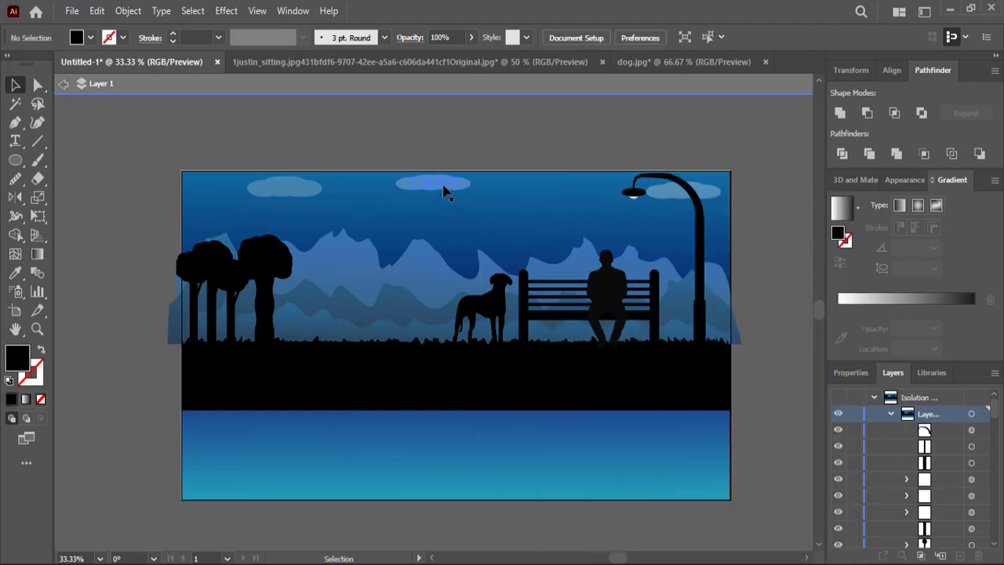
# Step: Shift the middle cloud slightly to the right
pyautogui.moveTo(443, 190); pyautogui.dragTo(470, 193)
pyautogui.click(404, 150)
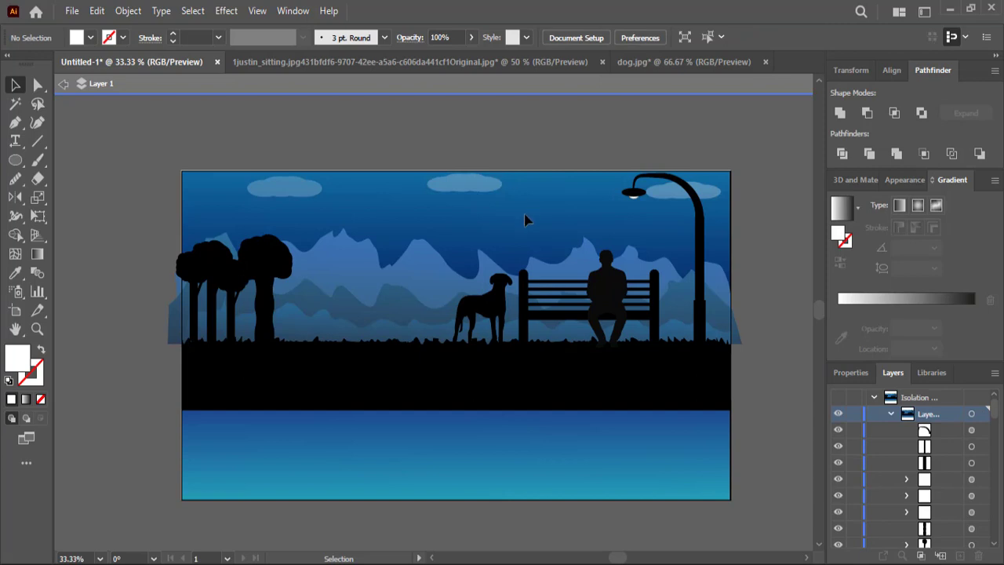
pyautogui.scroll(1, 526, 220)
pyautogui.click(659, 218)
pyautogui.click(575, 183)
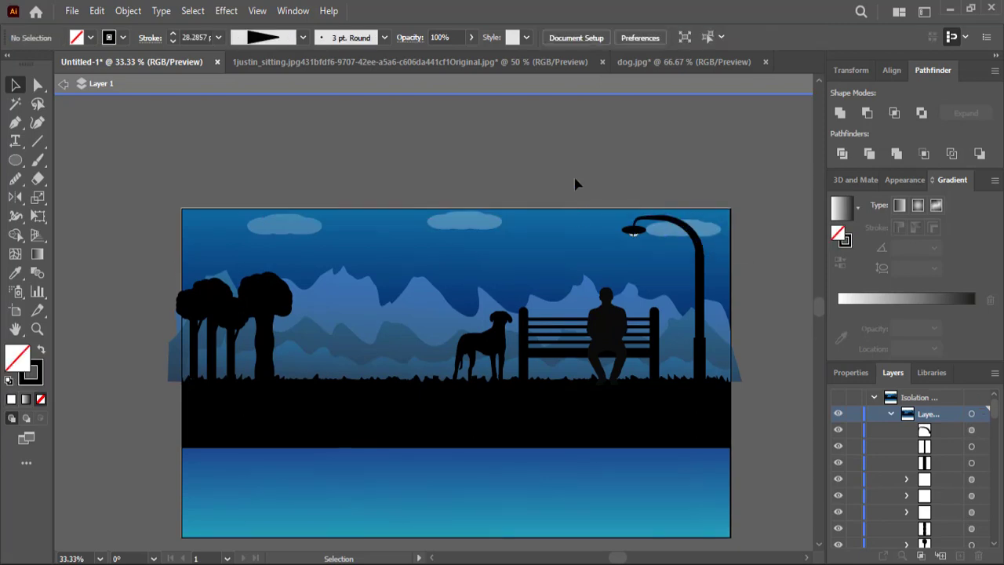
# Step: Zoom in on the lamp head and nudge the shade ellipse slightly down
pyautogui.hotkey('ctrl', '=')
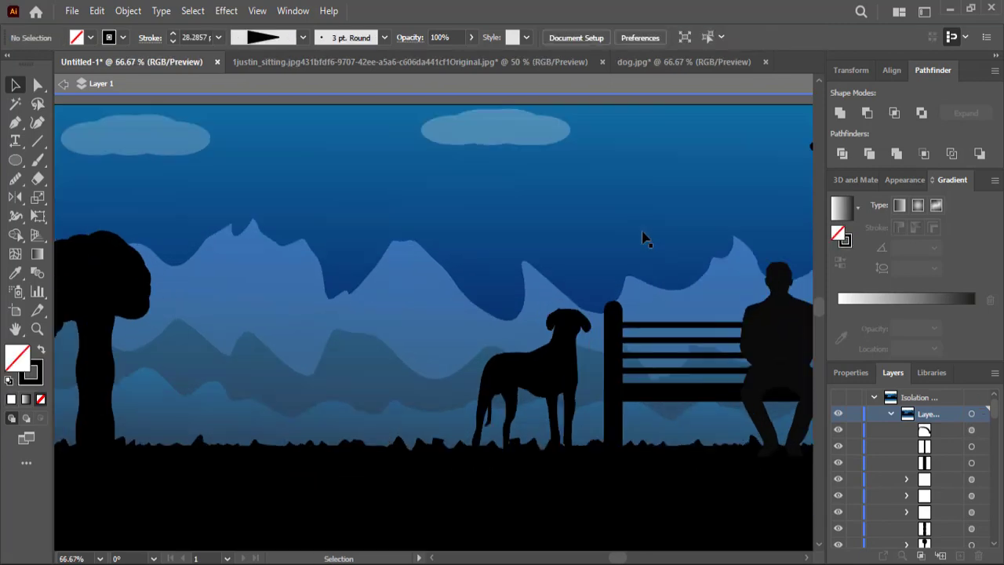
pyautogui.moveTo(643, 235); pyautogui.dragTo(383, 294)
pyautogui.click(585, 221)
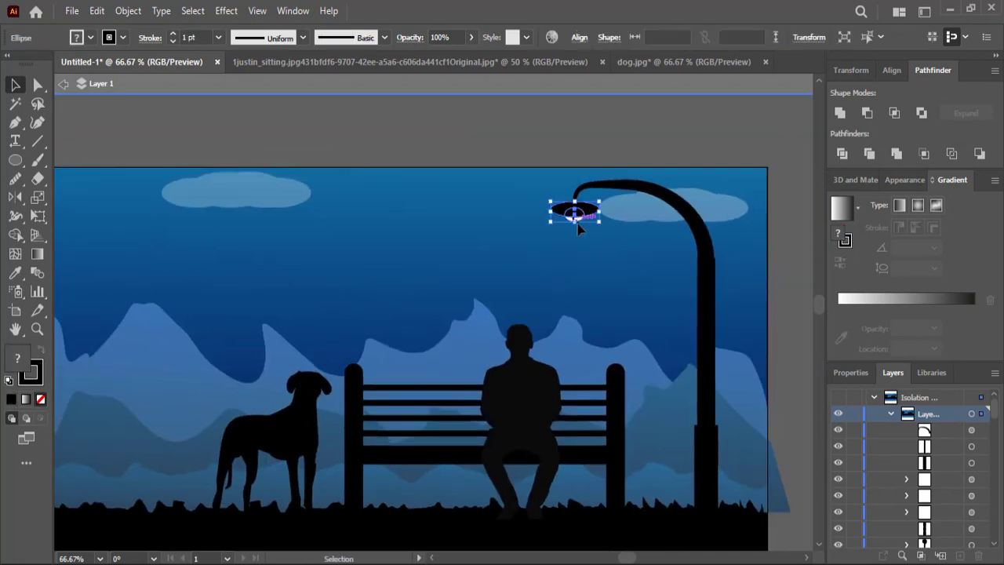
pyautogui.moveTo(579, 218); pyautogui.dragTo(577, 226)
pyautogui.click(501, 141)
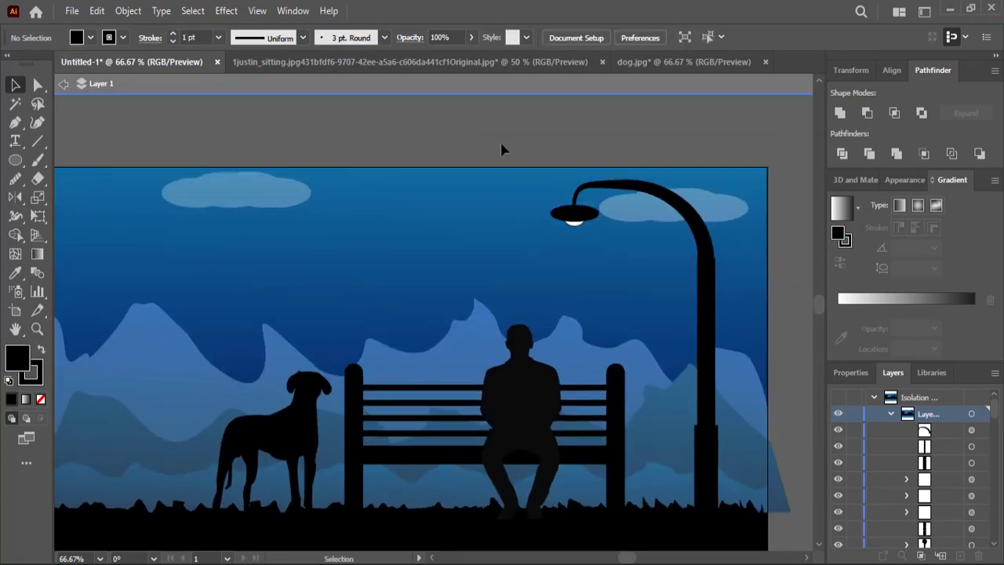
# Step: Set the small white bulb's stroke to None and exit Isolation Mode
pyautogui.click(576, 223)
pyautogui.click(122, 37)
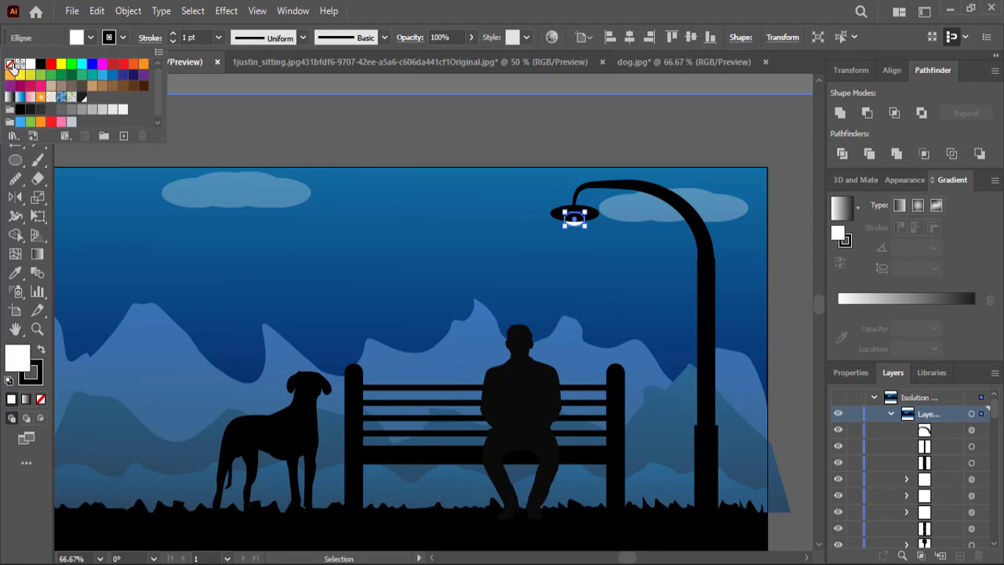
pyautogui.click(11, 67)
pyautogui.click(327, 84)
pyautogui.doubleClick(357, 126)
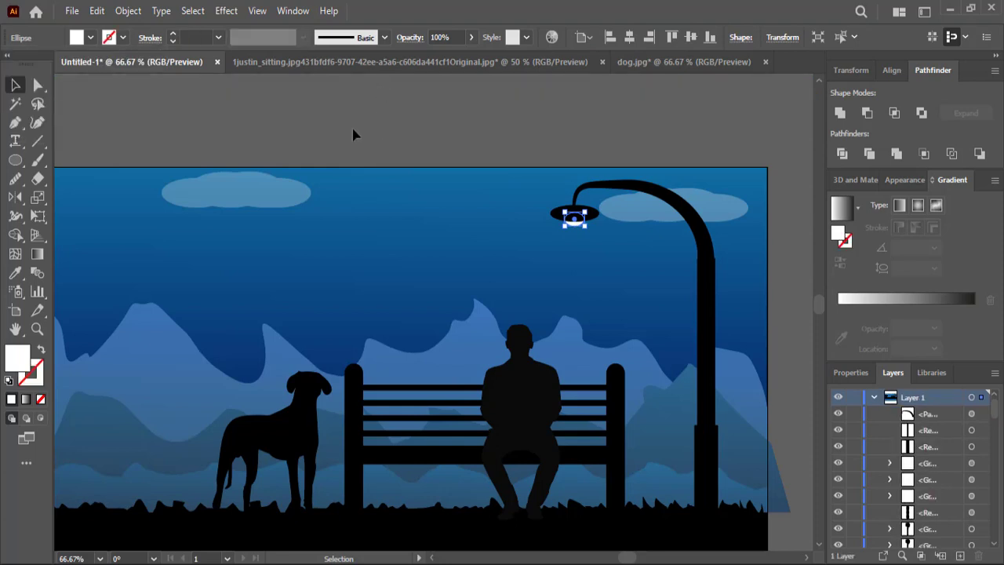
# Step: Draw a trapezoid light beam with the Pen tool from the bulb to the ground
pyautogui.click(15, 121)
pyautogui.click(585, 230)
pyautogui.click(673, 505)
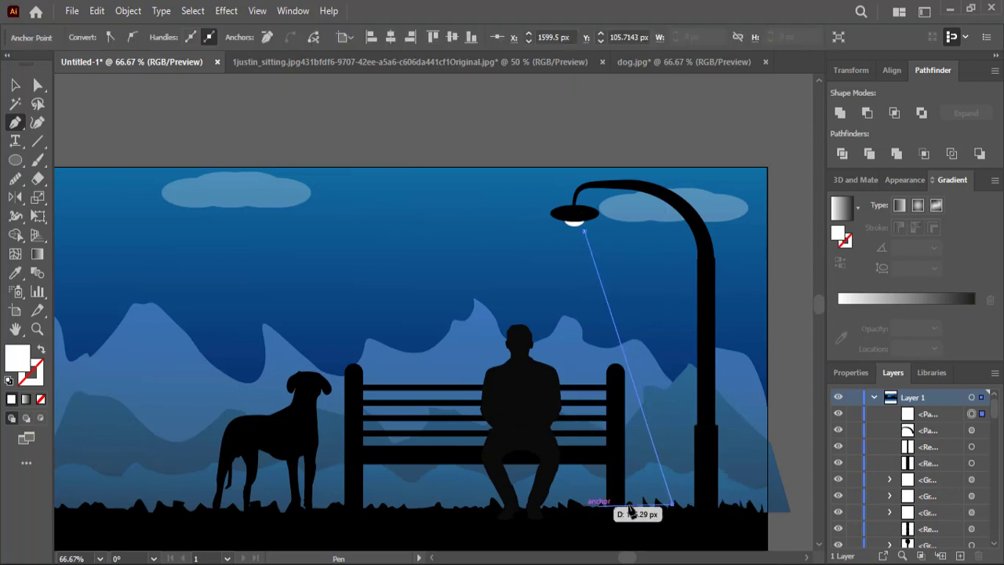
pyautogui.click(432, 505)
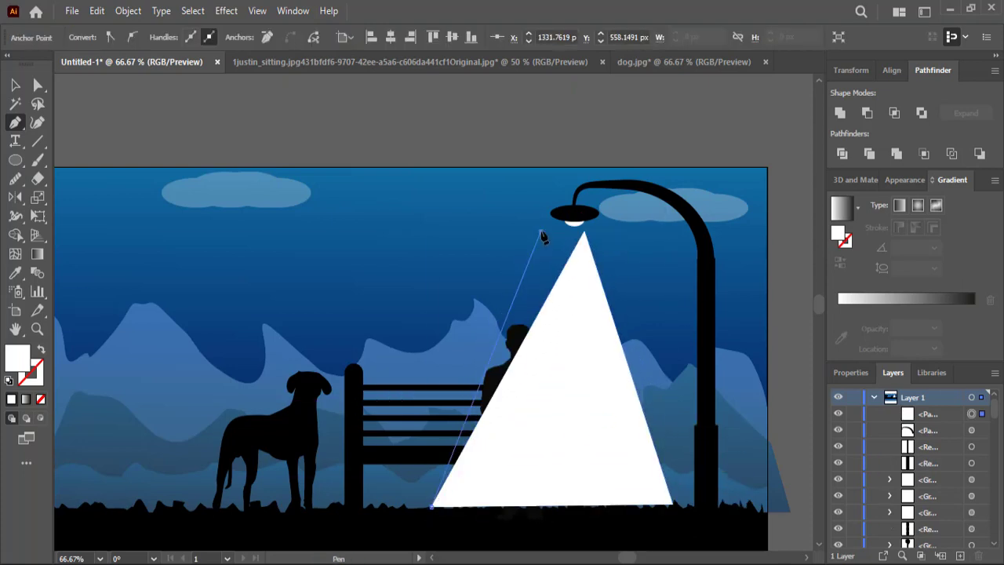
pyautogui.click(542, 232)
pyautogui.click(584, 230)
# Step: Fill the beam with a white gradient fading to 0% opacity, running downward
pyautogui.press('v')
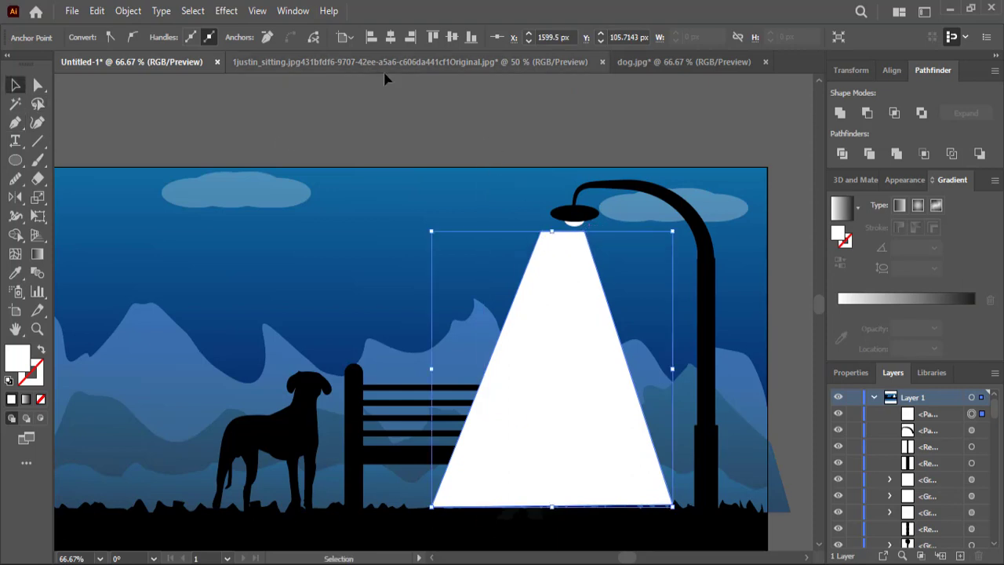
pyautogui.click(841, 209)
pyautogui.click(934, 346)
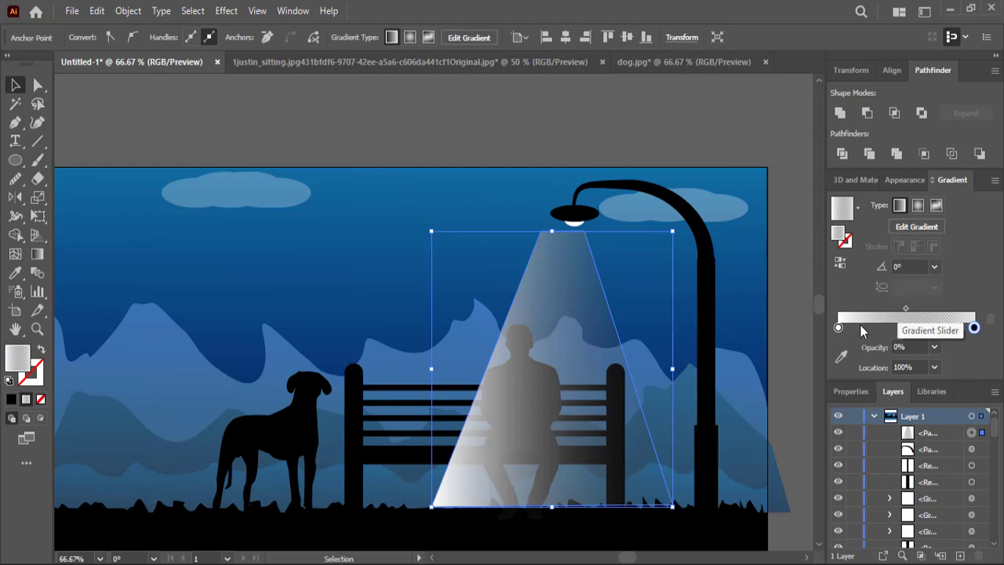
pyautogui.press('g')
pyautogui.moveTo(545, 196); pyautogui.dragTo(553, 467)
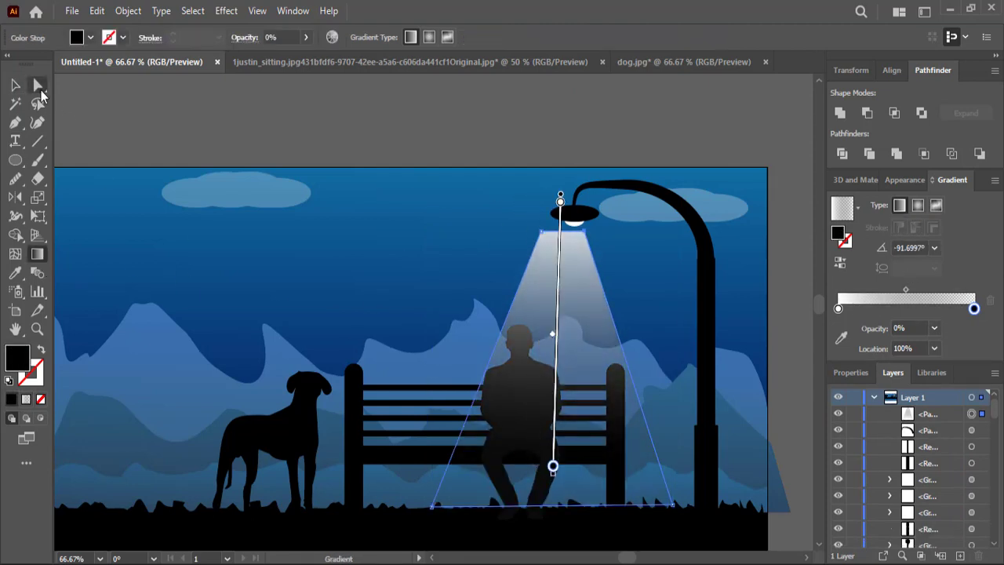
# Step: Pull the beam's top-left corner toward the bulb and widen its base on both sides
pyautogui.click(37, 85)
pyautogui.moveTo(541, 233); pyautogui.dragTo(563, 225)
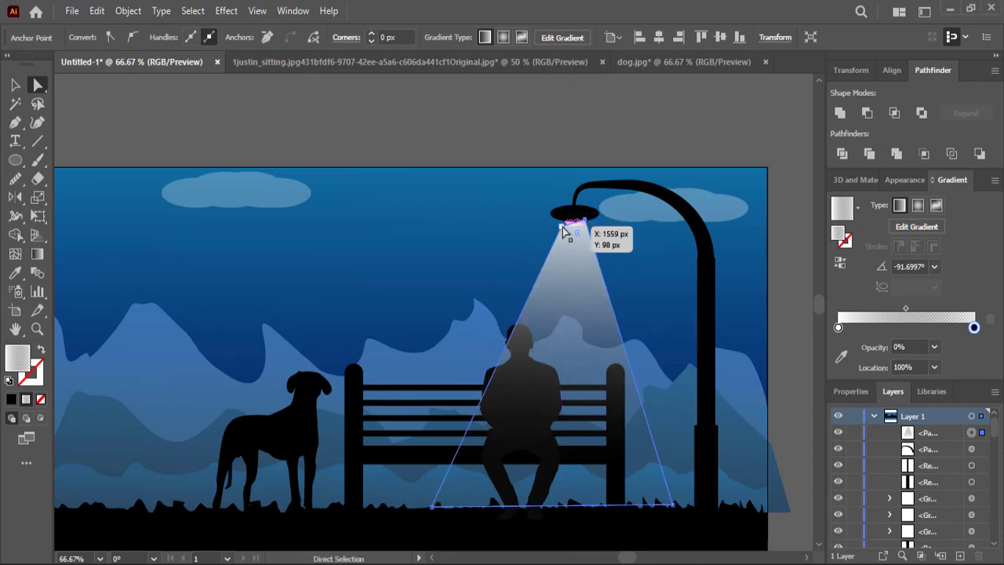
pyautogui.click(480, 161)
pyautogui.click(577, 251)
pyautogui.scroll(-2, 582, 265)
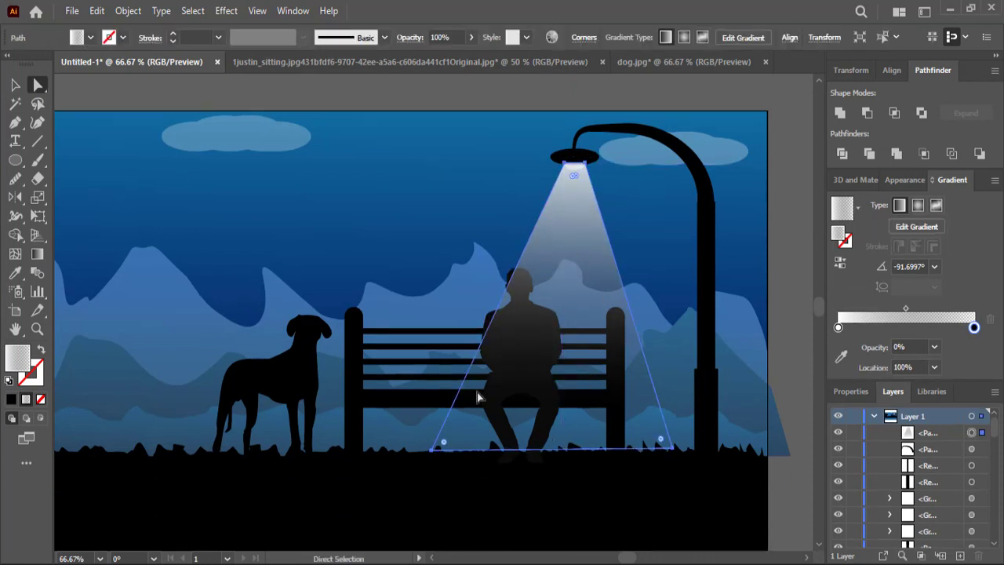
pyautogui.press('v')
pyautogui.moveTo(434, 311); pyautogui.dragTo(408, 311)
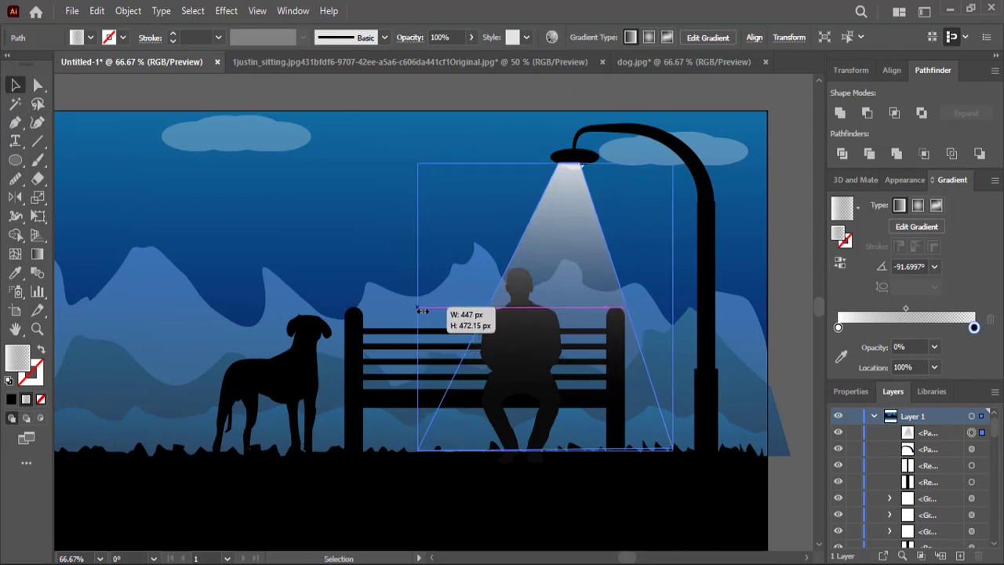
pyautogui.moveTo(673, 306); pyautogui.dragTo(687, 314)
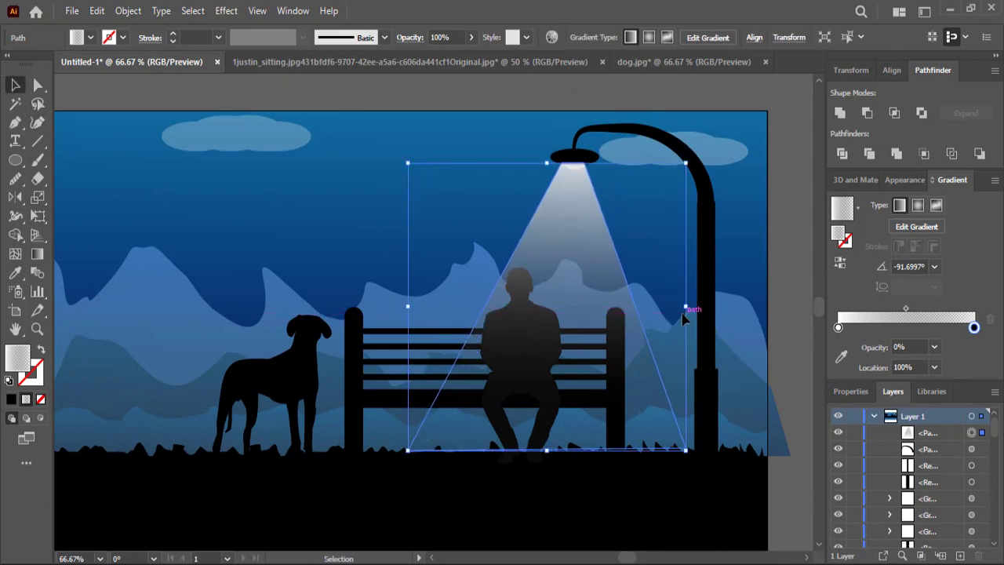
pyautogui.click(365, 98)
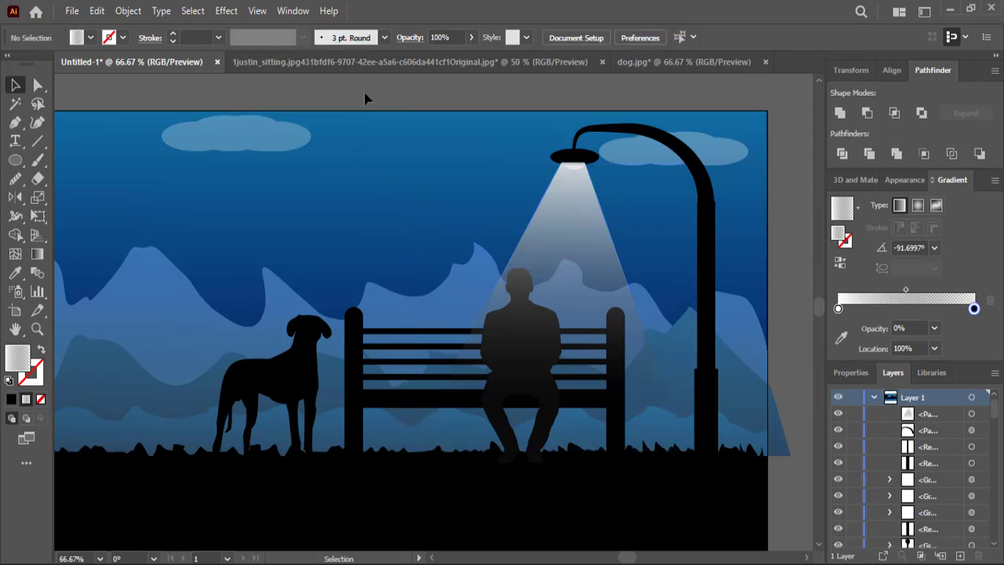
pyautogui.scroll(2, 374, 116)
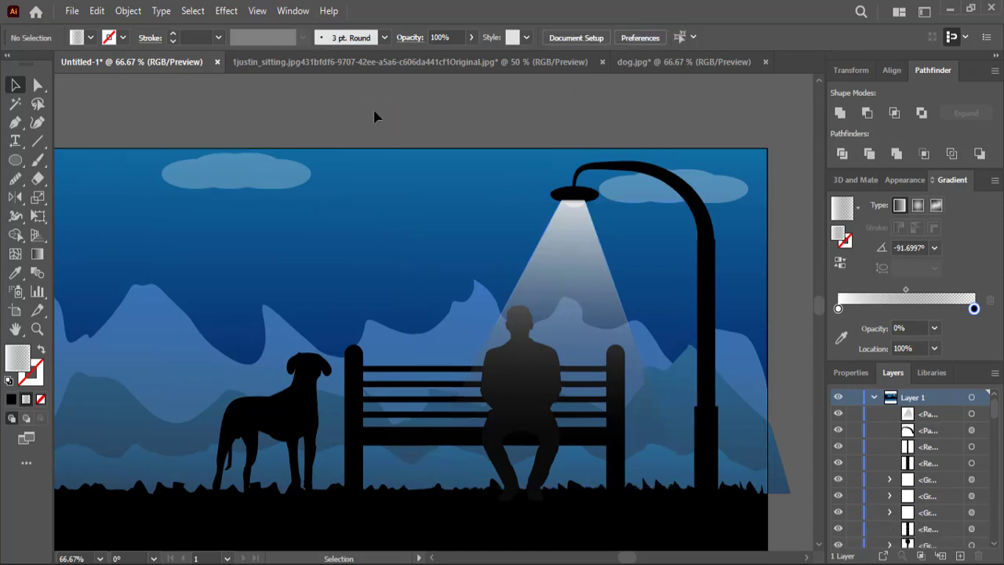
# Step: Redraw the beam's gradient fade from above the lamp down past the man
pyautogui.click(549, 275)
pyautogui.click(37, 253)
pyautogui.moveTo(575, 224)
pyautogui.mouseDown()
pyautogui.moveTo(565, 427)
pyautogui.moveTo(544, 527)
pyautogui.mouseUp()
pyautogui.moveTo(582, 104); pyautogui.dragTo(587, 409)
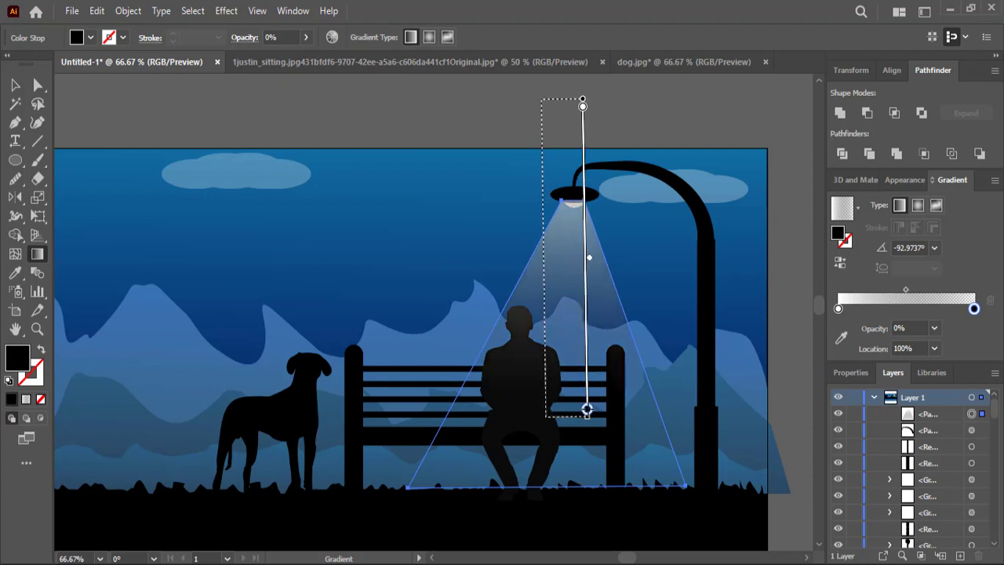
pyautogui.press('v')
# Step: Restack the light cone in the Layers panel above the background and white rectangles
pyautogui.click(262, 123)
pyautogui.rightClick(581, 270)
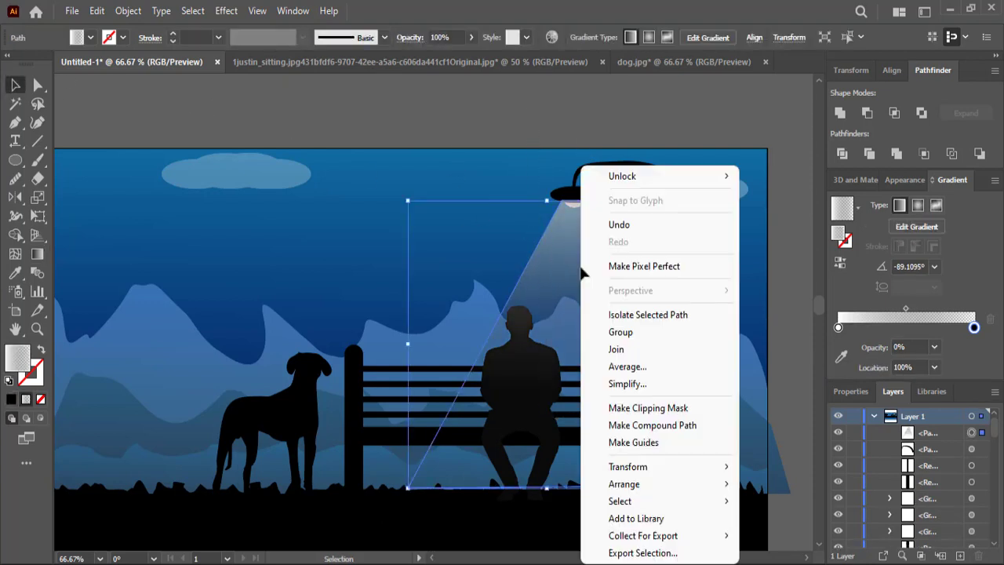
pyautogui.click(784, 474)
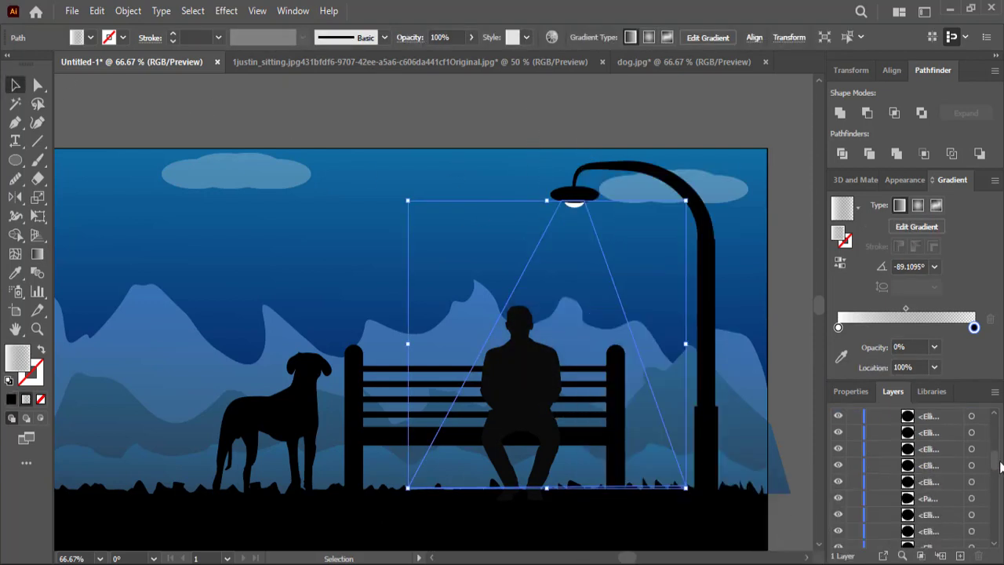
pyautogui.moveTo(996, 463); pyautogui.dragTo(996, 542)
pyautogui.moveTo(919, 538); pyautogui.dragTo(914, 463)
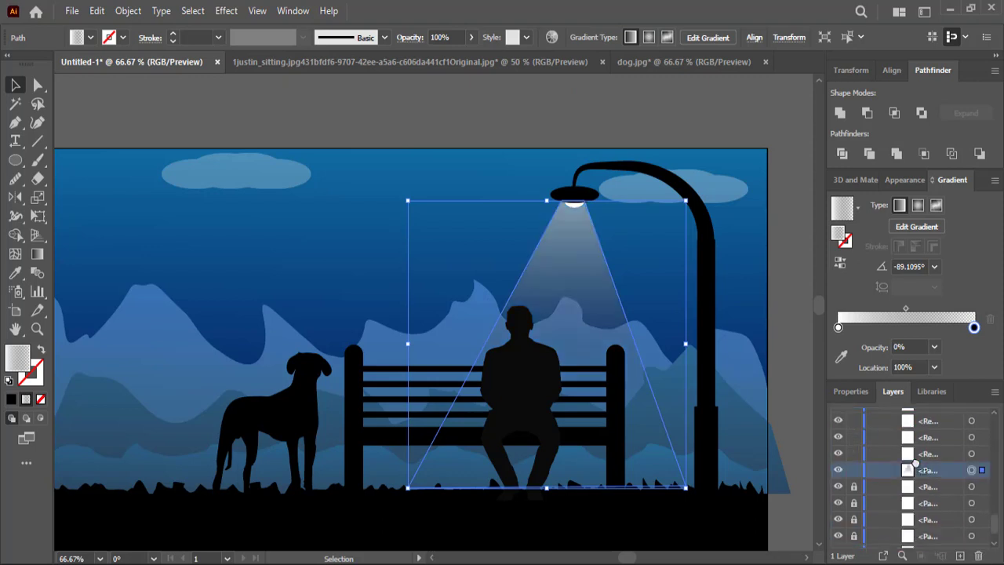
pyautogui.click(465, 137)
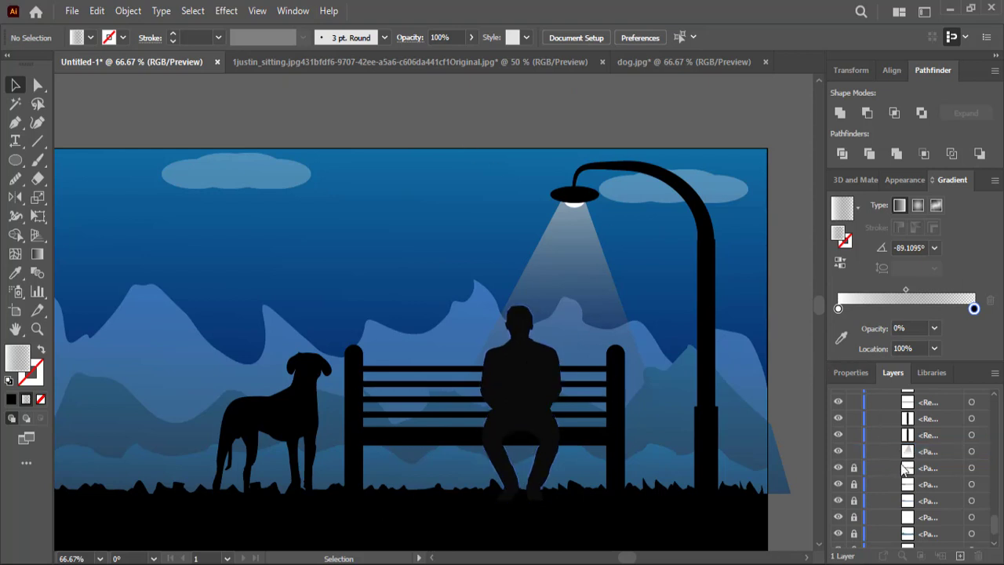
pyautogui.moveTo(921, 453); pyautogui.dragTo(915, 413)
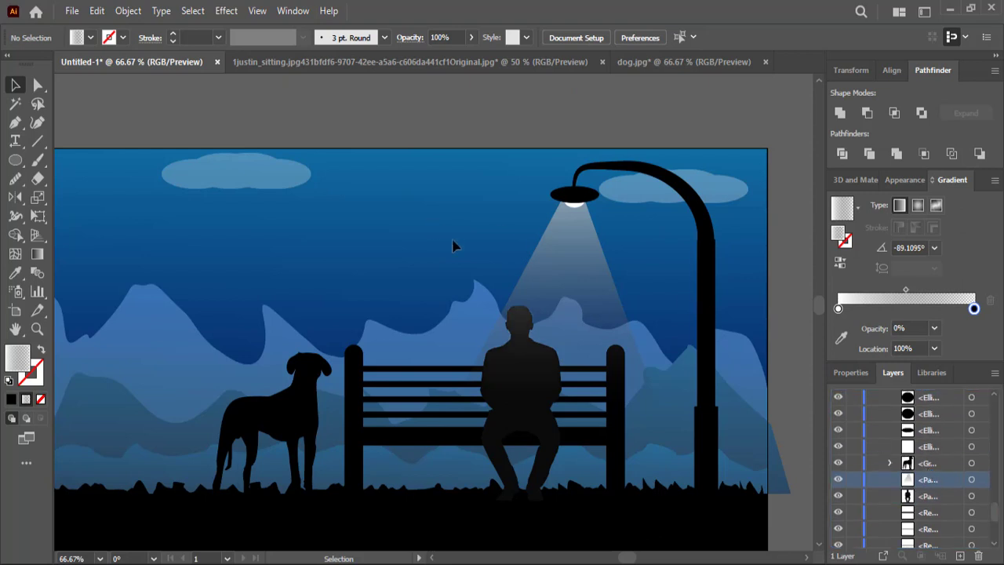
# Step: Nudge the light cone's position slightly and bring the whole scene into view
pyautogui.click(604, 299)
pyautogui.moveTo(583, 487); pyautogui.dragTo(580, 498)
pyautogui.click(354, 134)
pyautogui.scroll(1, 354, 134)
pyautogui.scroll(-2, 354, 133)
pyautogui.scroll(-1, 355, 130)
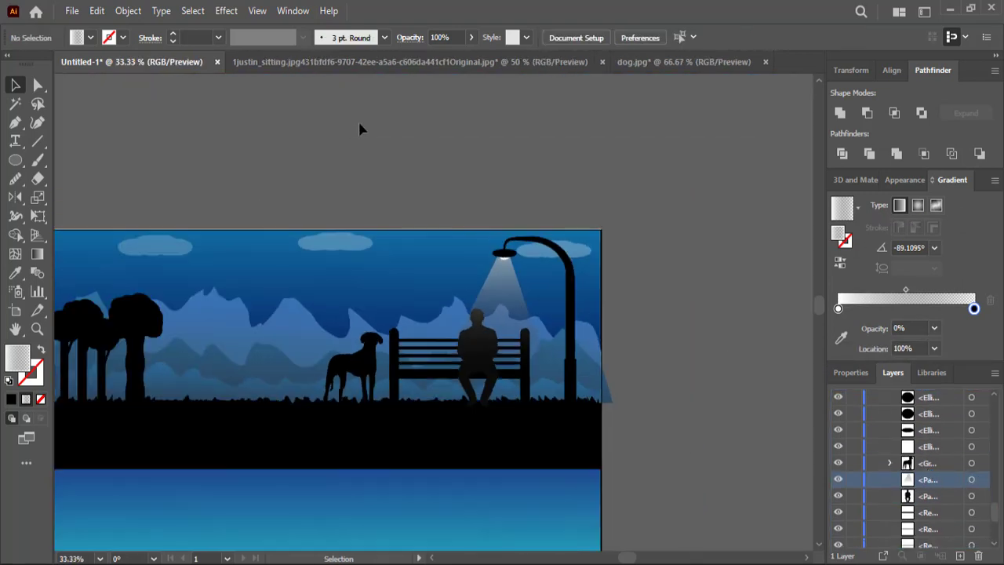
pyautogui.moveTo(359, 121); pyautogui.dragTo(477, 137)
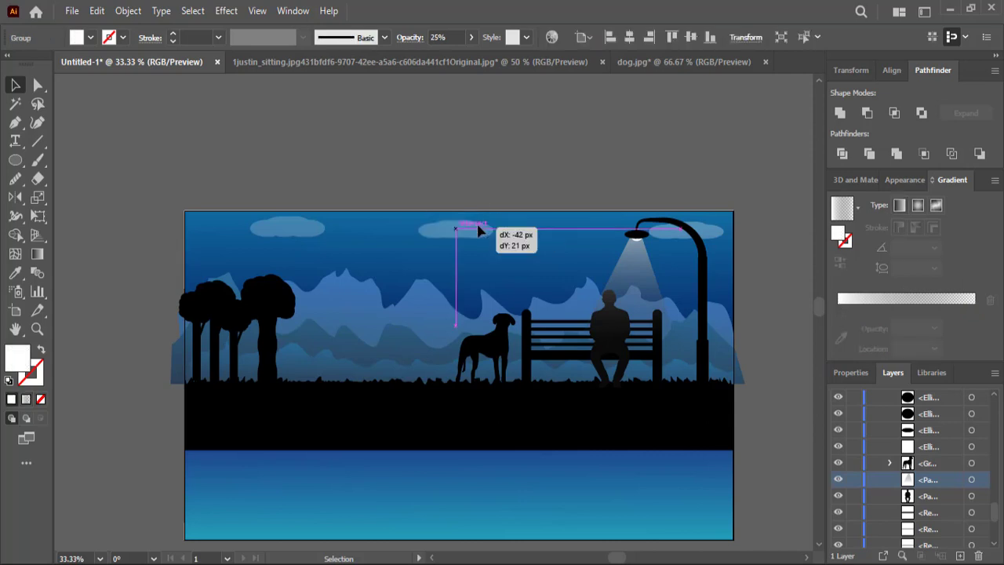
# Step: Move the middle cloud further to the left
pyautogui.moveTo(471, 225); pyautogui.dragTo(400, 228)
pyautogui.moveTo(311, 232); pyautogui.dragTo(301, 234)
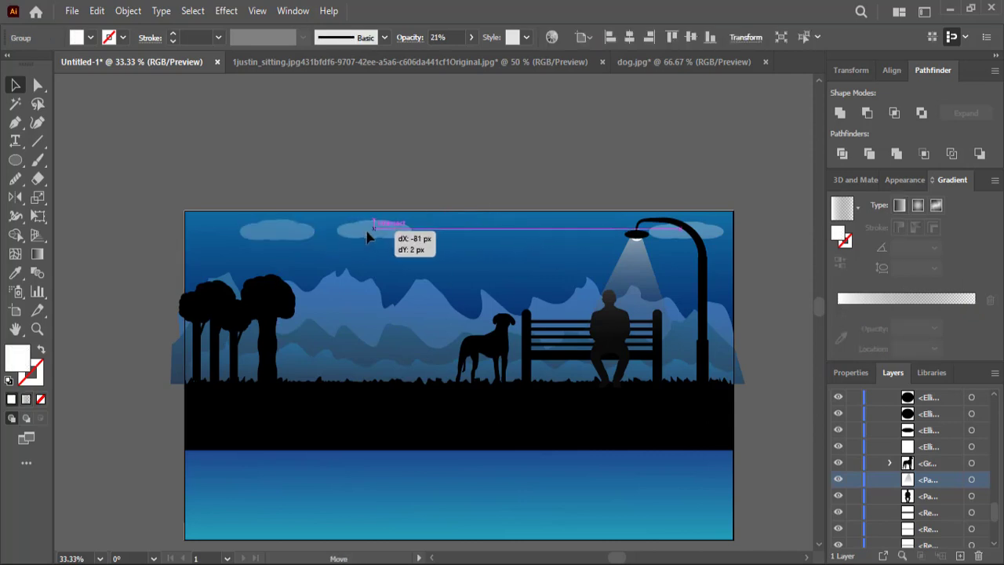
pyautogui.moveTo(379, 238); pyautogui.dragTo(356, 239)
pyautogui.click(359, 175)
pyautogui.scroll(-1, 471, 220)
pyautogui.scroll(-5, 856, 441)
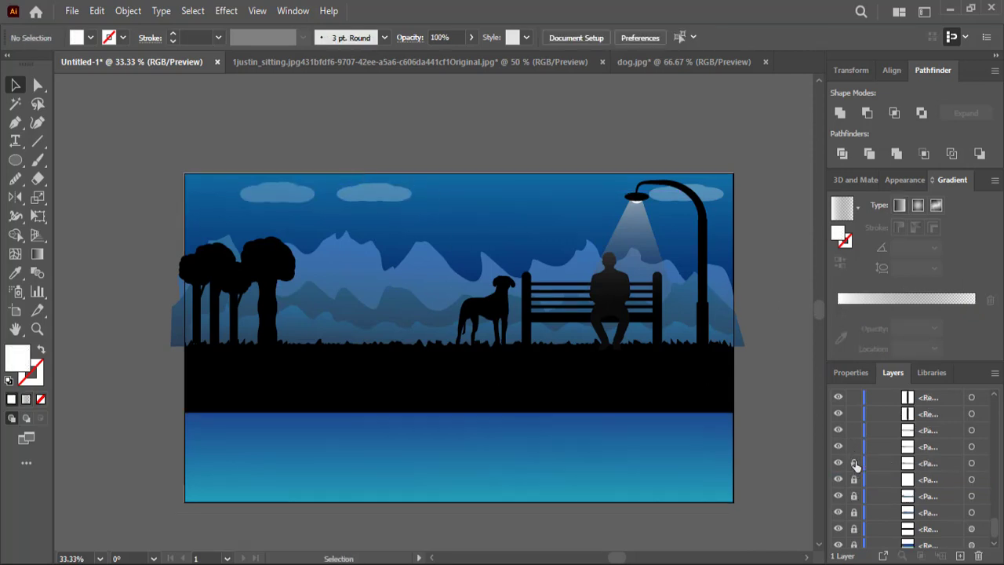
# Step: Toggle the lock icons on the lower background rows in the Layers panel
pyautogui.moveTo(856, 440); pyautogui.dragTo(855, 484)
pyautogui.click(855, 527)
pyautogui.scroll(-1, 857, 531)
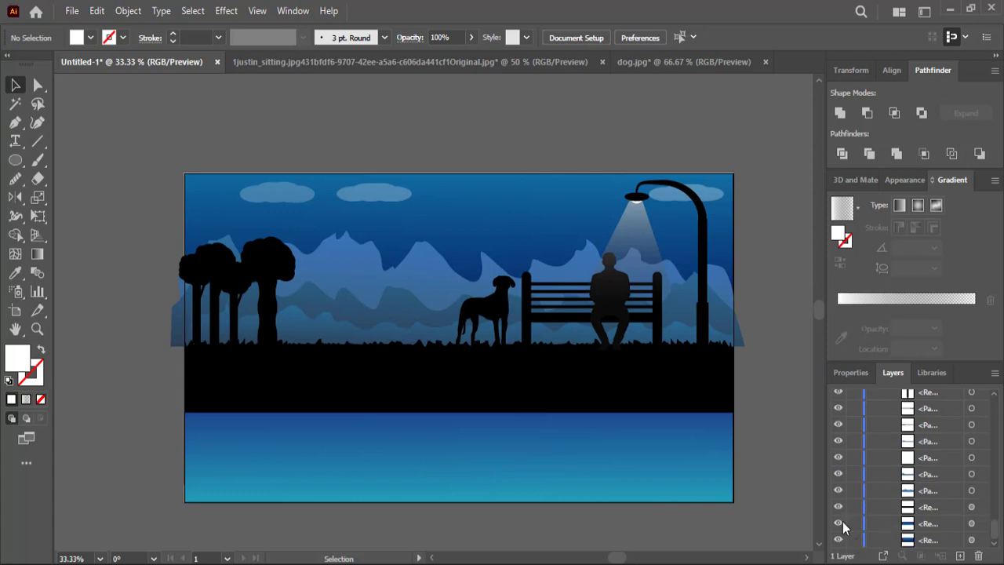
pyautogui.hotkey('ctrl', 'a')
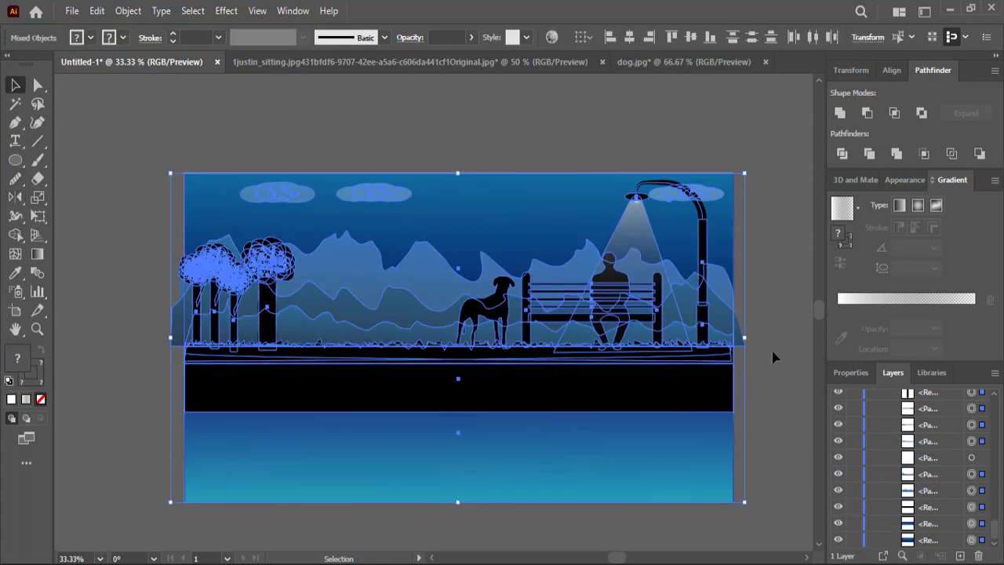
pyautogui.scroll(-1, 863, 529)
pyautogui.click(855, 523)
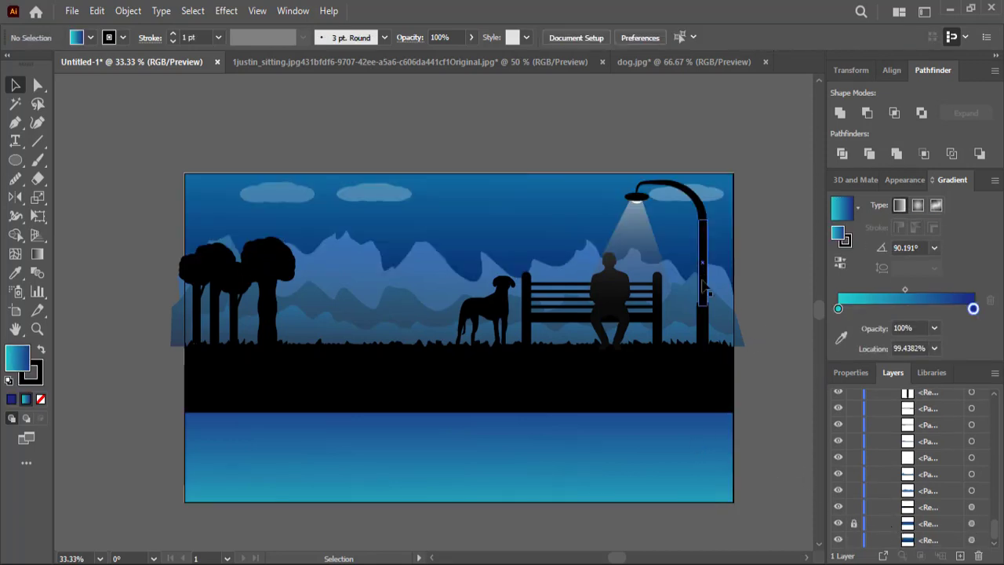
pyautogui.scroll(2, 704, 290)
pyautogui.scroll(1, 376, 235)
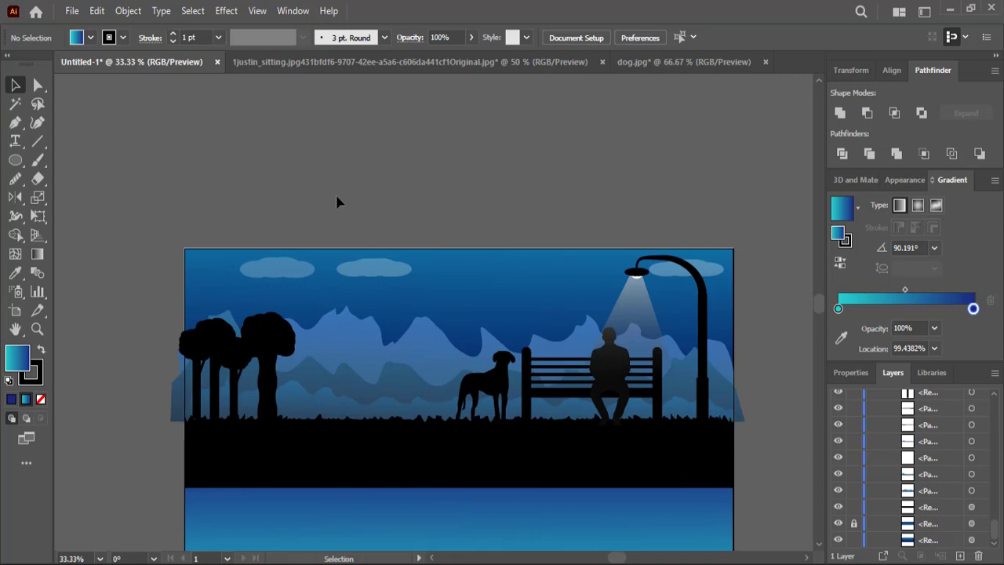
# Step: Draw a white-filled circle moon in the sky and resize it to 144 px
pyautogui.press('l')
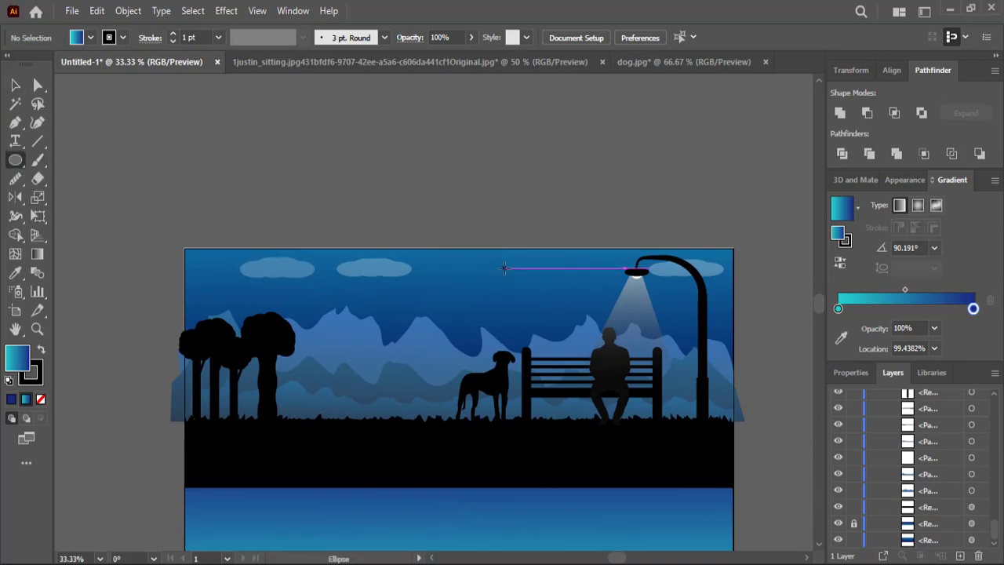
pyautogui.moveTo(506, 257); pyautogui.dragTo(558, 313)
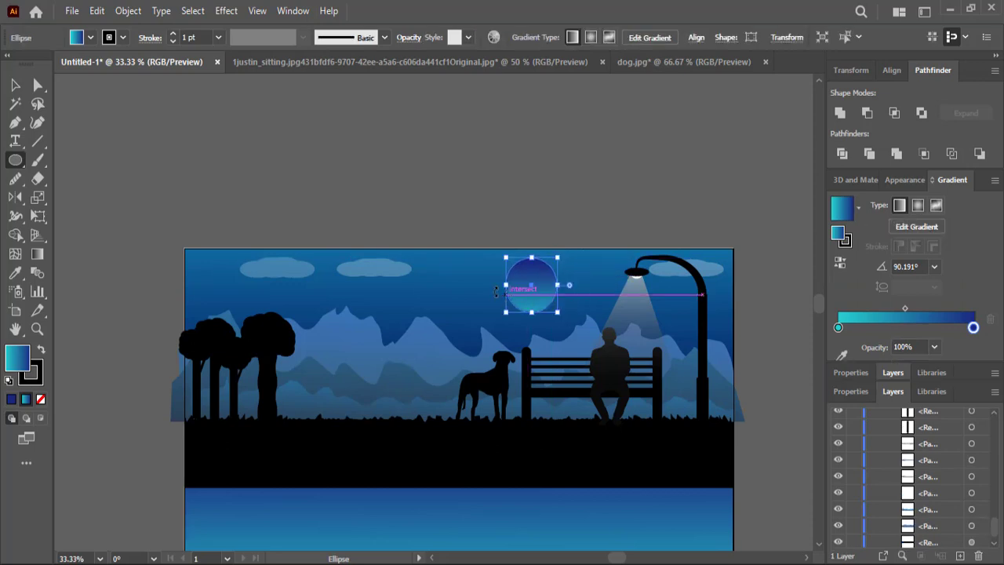
pyautogui.click(90, 37)
pyautogui.click(24, 67)
pyautogui.press('Escape')
pyautogui.click(16, 85)
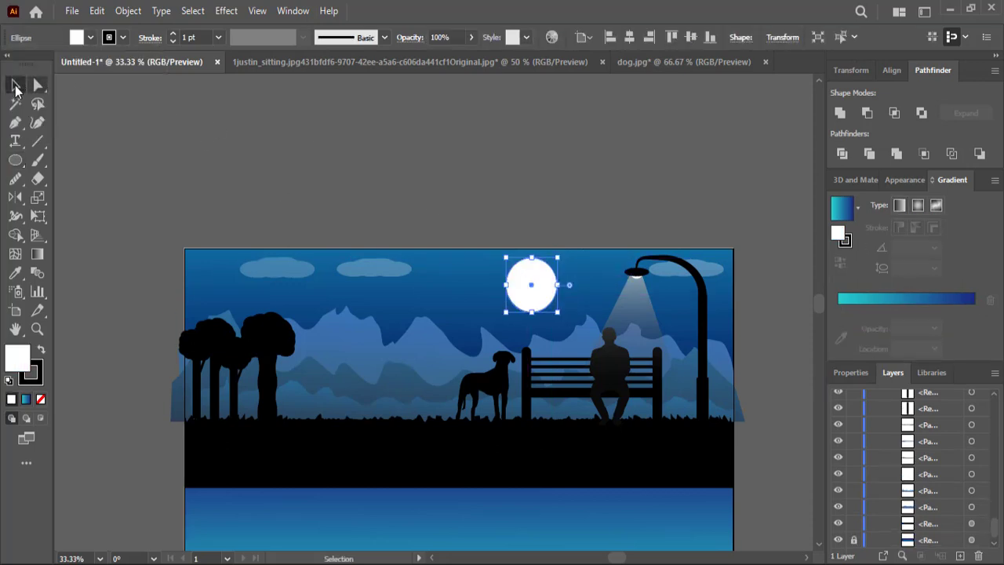
pyautogui.moveTo(533, 287)
pyautogui.mouseDown()
pyautogui.moveTo(559, 275)
pyautogui.moveTo(577, 296)
pyautogui.moveTo(414, 273)
pyautogui.moveTo(442, 298)
pyautogui.moveTo(416, 297)
pyautogui.mouseUp()
pyautogui.scroll(1, 437, 224)
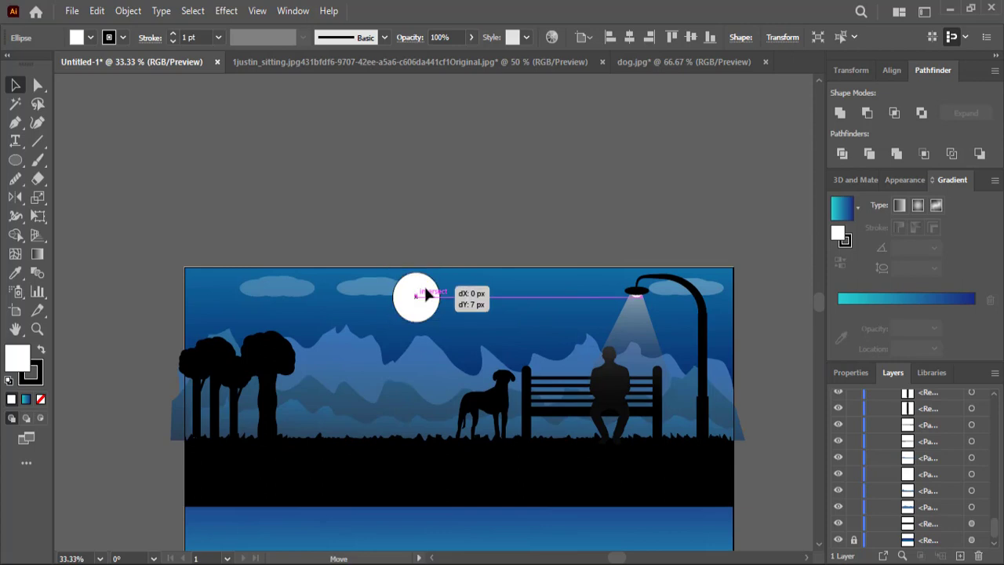
# Step: Remove the moon's outline and copy the moon
pyautogui.click(123, 37)
pyautogui.click(9, 66)
pyautogui.click(97, 10)
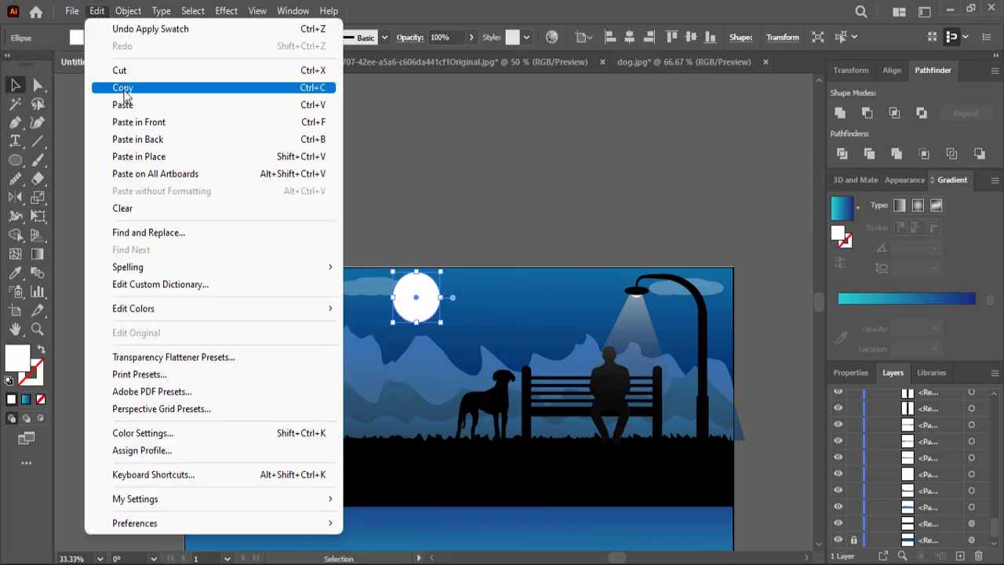
pyautogui.click(145, 90)
# Step: Try a Gaussian Blur of about 16.5 px on the moon, then undo it
pyautogui.click(226, 10)
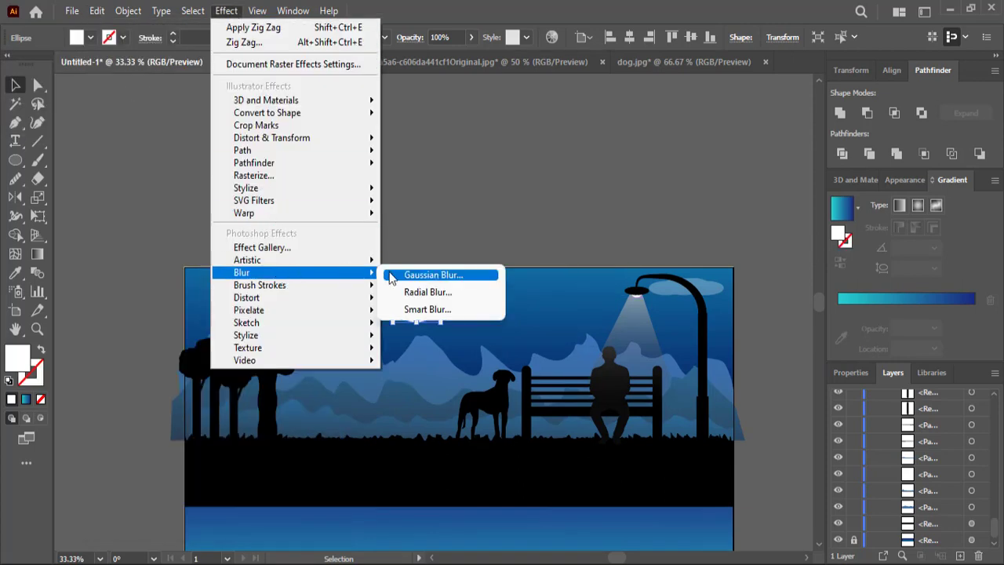
pyautogui.click(451, 271)
pyautogui.moveTo(596, 222); pyautogui.dragTo(606, 225)
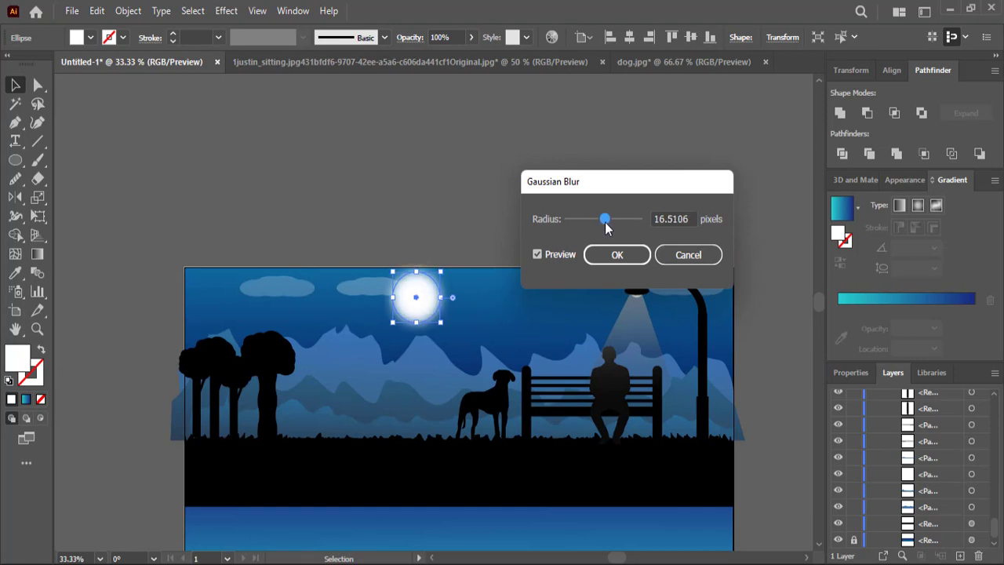
pyautogui.click(616, 255)
pyautogui.click(519, 205)
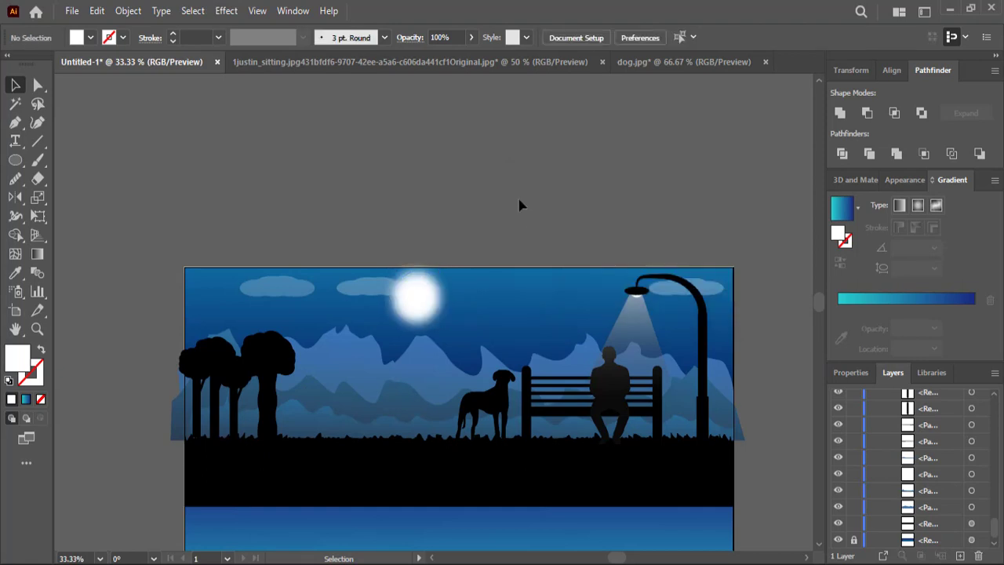
pyautogui.click(96, 10)
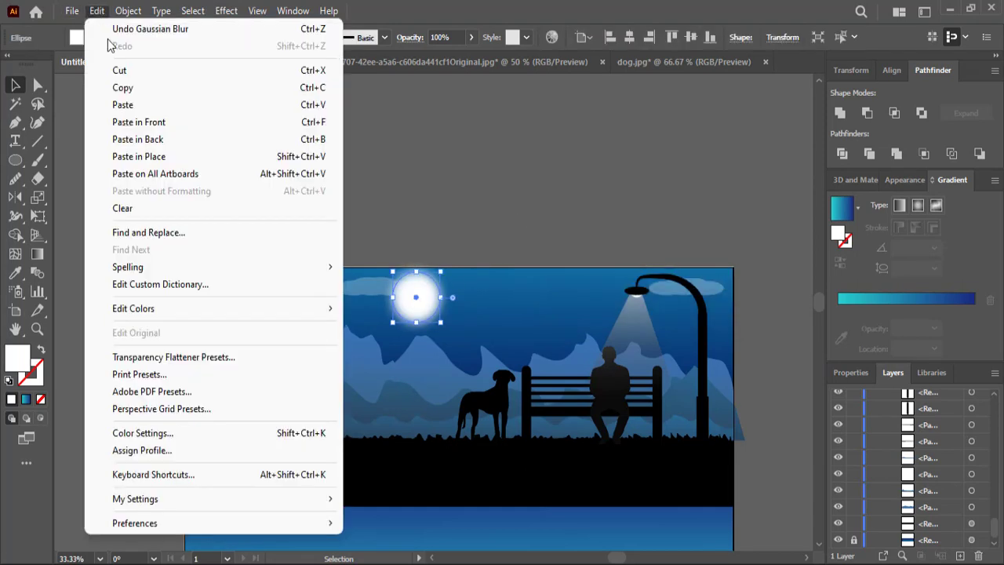
pyautogui.click(141, 27)
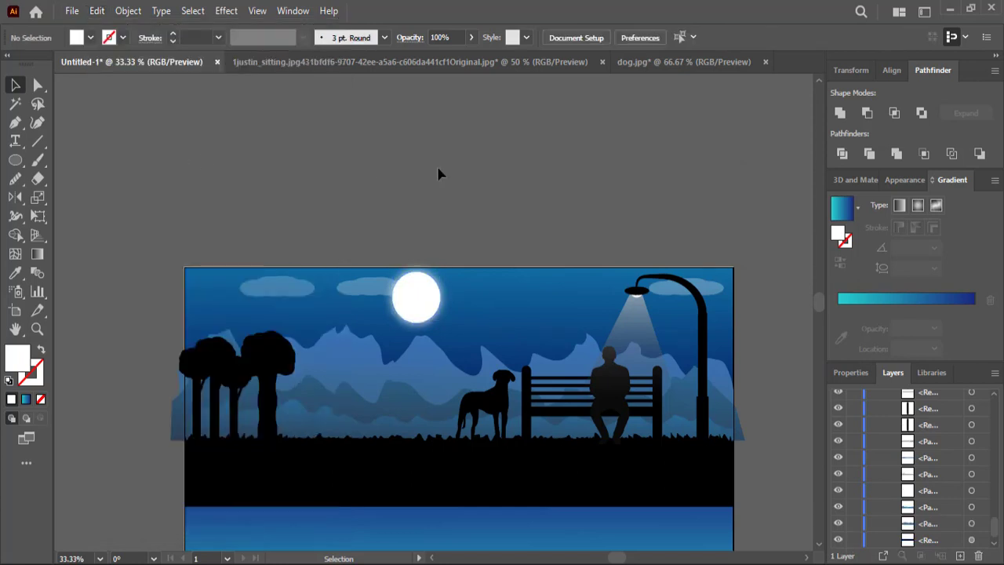
# Step: Select the scene artwork and make a horizontally reflected copy of it
pyautogui.scroll(-1, 438, 173)
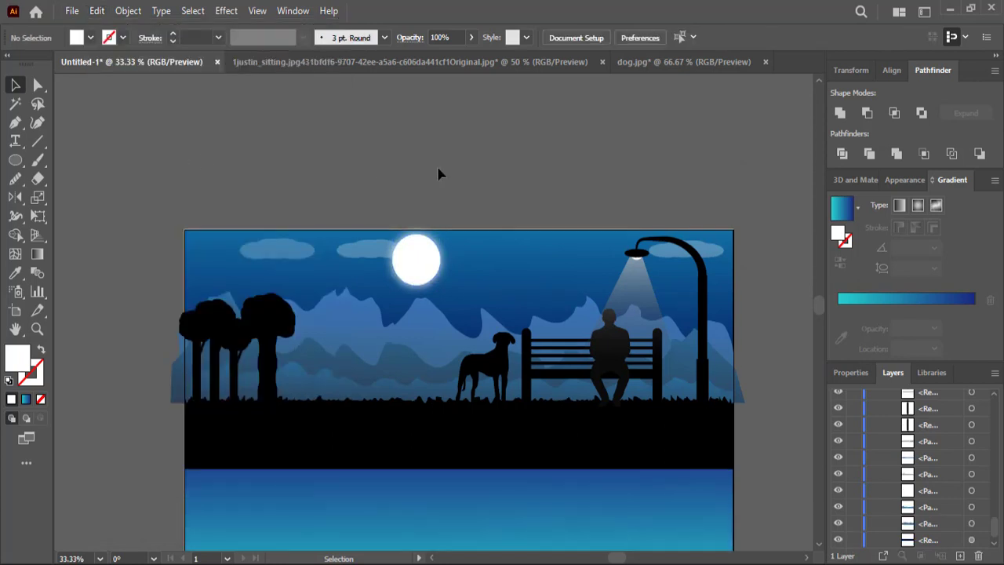
pyautogui.scroll(-1, 308, 188)
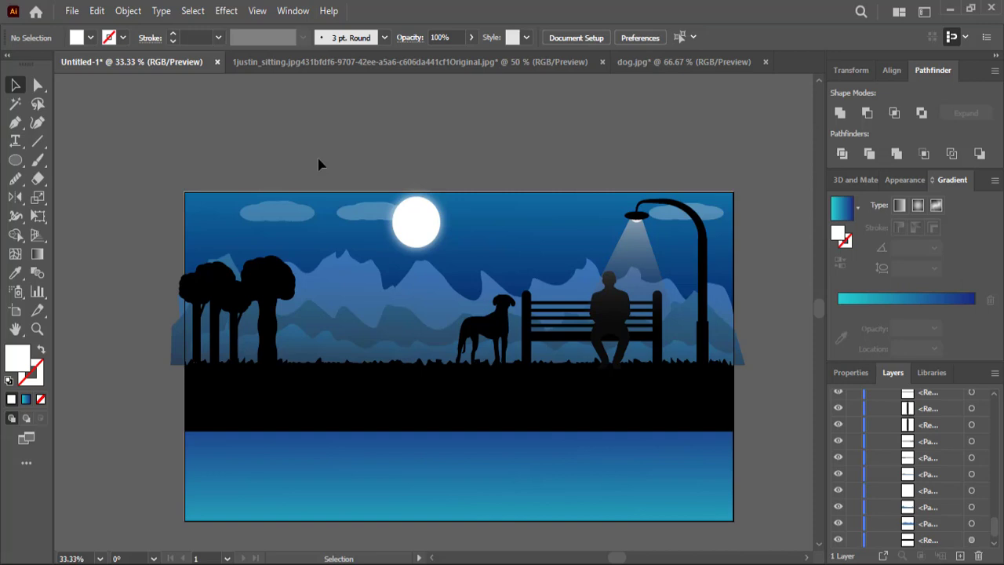
pyautogui.scroll(1, 319, 163)
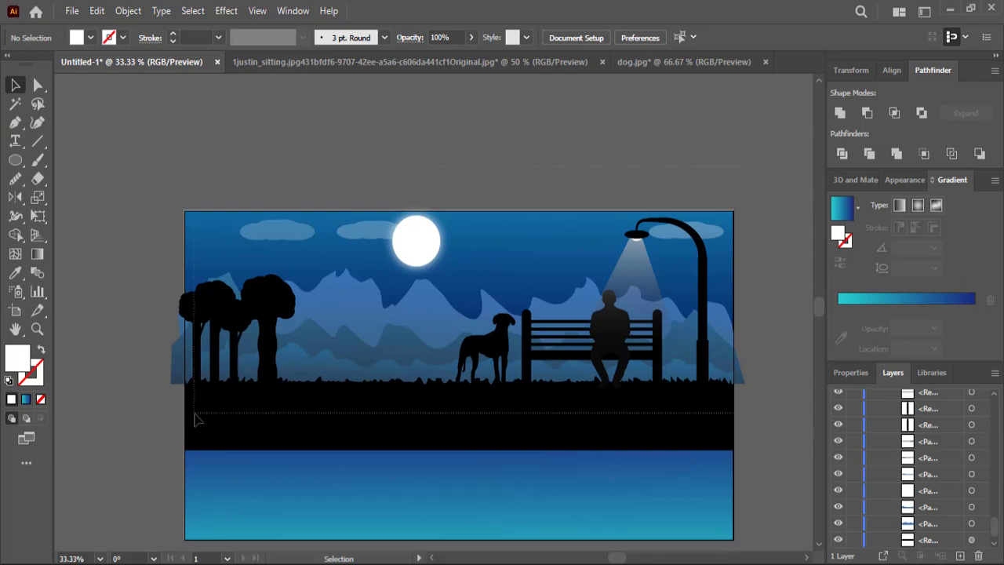
pyautogui.moveTo(197, 417); pyautogui.dragTo(397, 338)
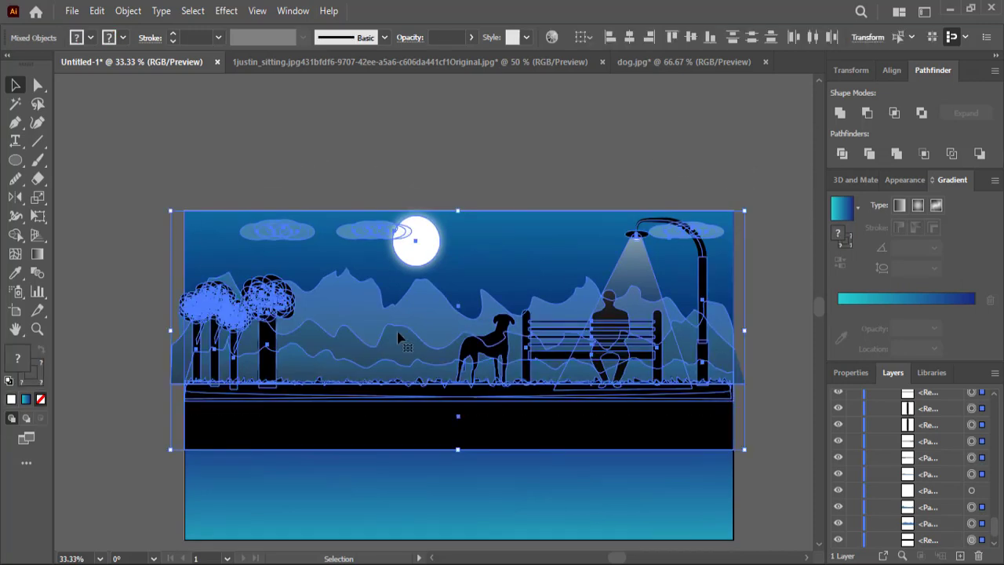
pyautogui.doubleClick(17, 199)
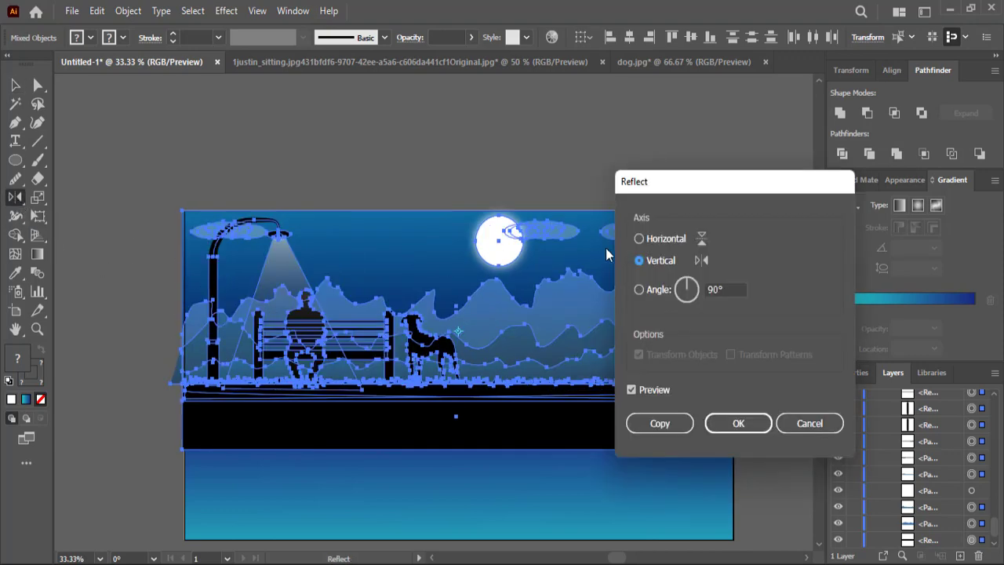
pyautogui.click(640, 238)
pyautogui.click(665, 423)
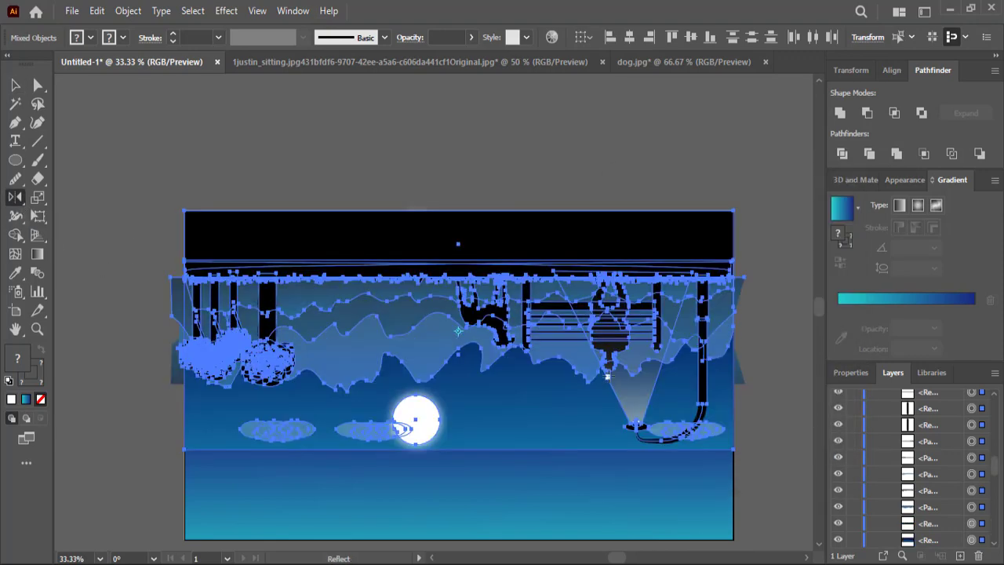
# Step: Move the flipped copy down onto the water and squash its height
pyautogui.press('v')
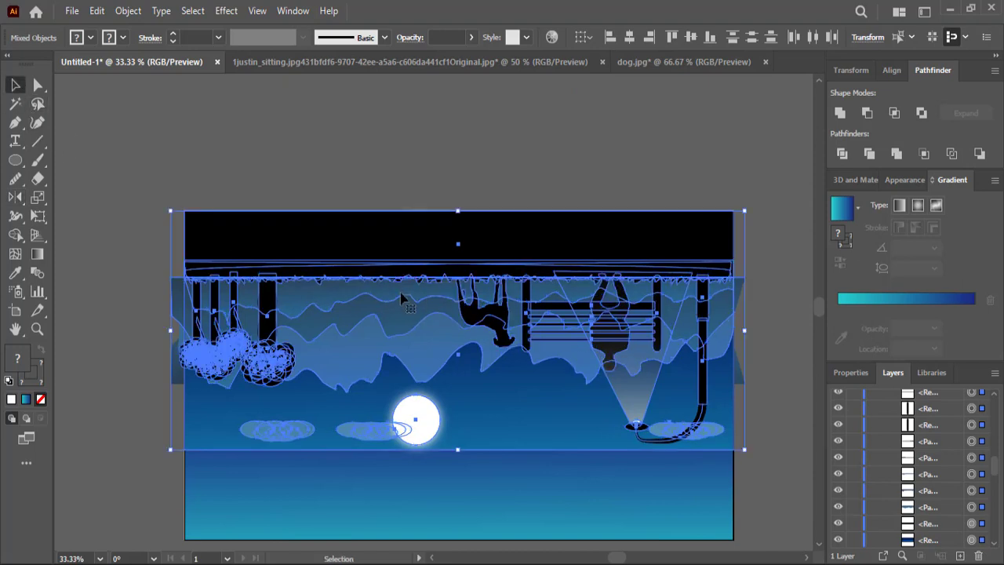
pyautogui.moveTo(418, 247); pyautogui.dragTo(416, 487)
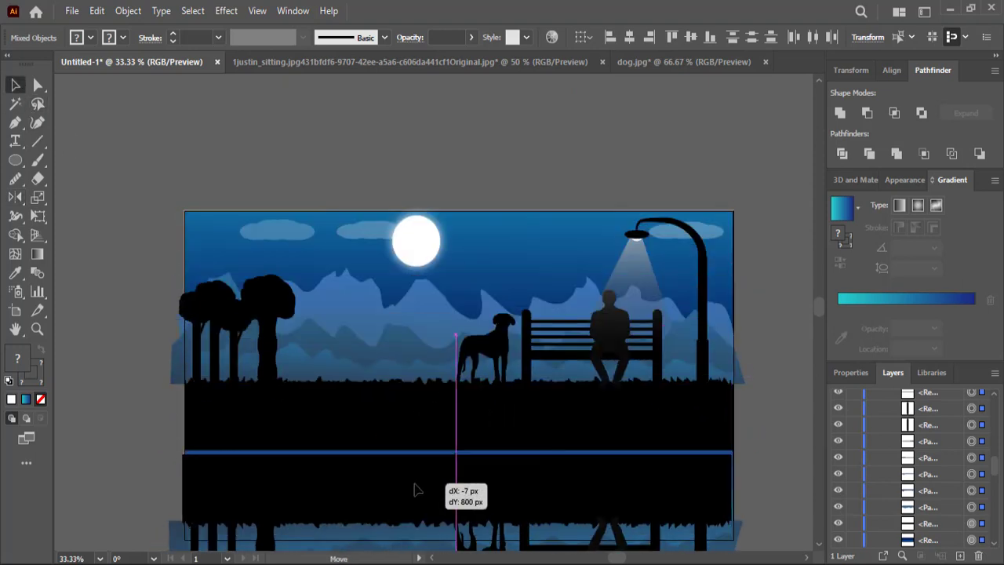
pyautogui.scroll(-5, 424, 471)
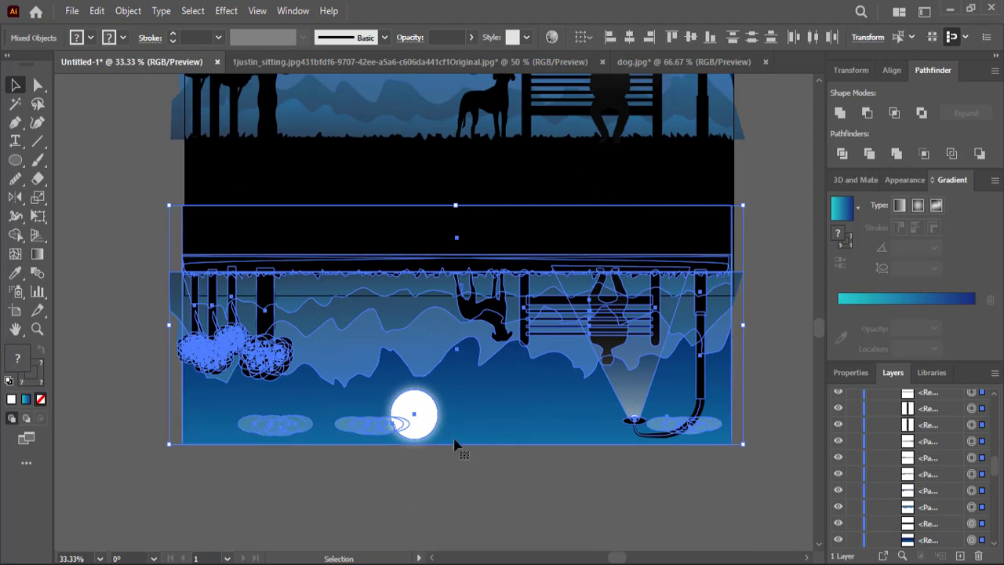
pyautogui.moveTo(456, 439)
pyautogui.mouseDown()
pyautogui.moveTo(460, 302)
pyautogui.moveTo(466, 437)
pyautogui.moveTo(466, 213)
pyautogui.moveTo(464, 334)
pyautogui.mouseUp()
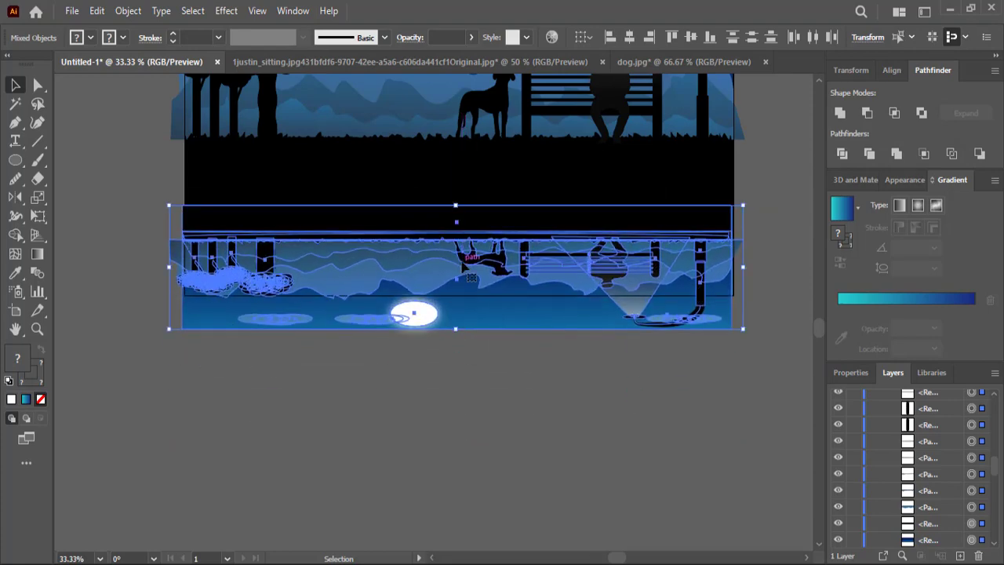
# Step: Group the flipped copy and move it up against the shoreline
pyautogui.rightClick(600, 243)
pyautogui.click(643, 395)
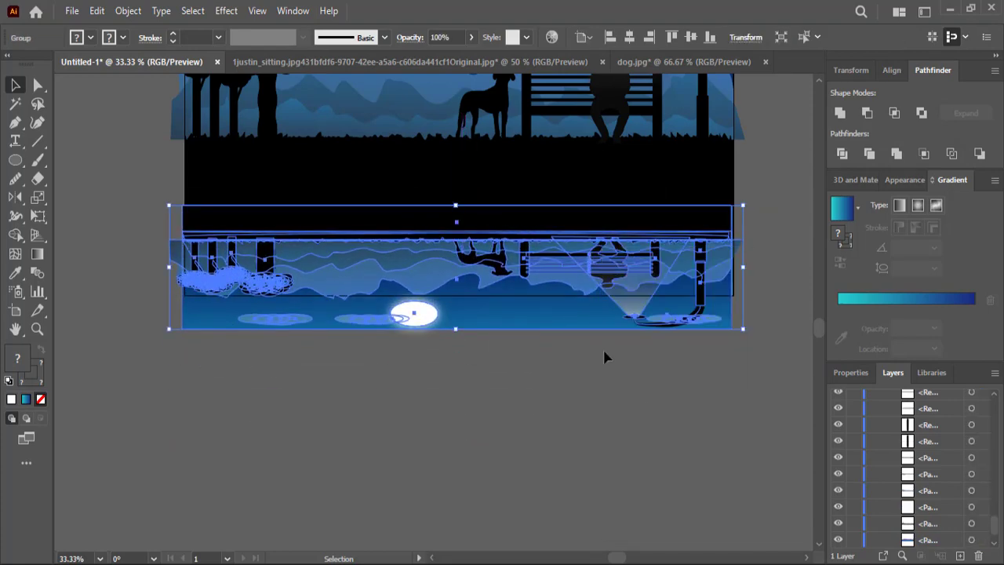
pyautogui.moveTo(528, 222); pyautogui.dragTo(529, 188)
pyautogui.scroll(2, 522, 314)
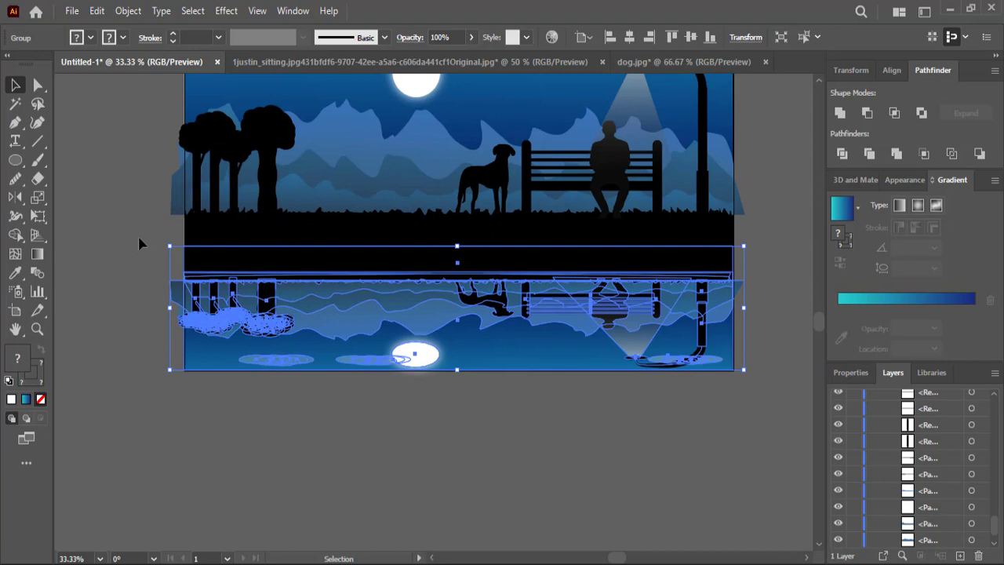
pyautogui.scroll(2, 138, 243)
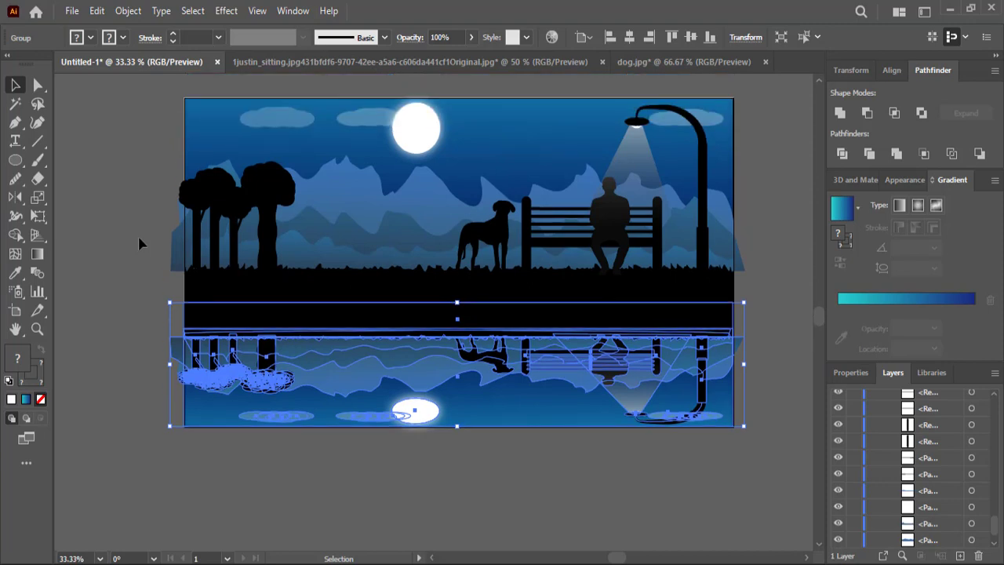
# Step: Lower the reflection group's opacity to about 48%
pyautogui.click(471, 37)
pyautogui.moveTo(470, 58)
pyautogui.mouseDown()
pyautogui.moveTo(437, 62)
pyautogui.moveTo(446, 57)
pyautogui.mouseUp()
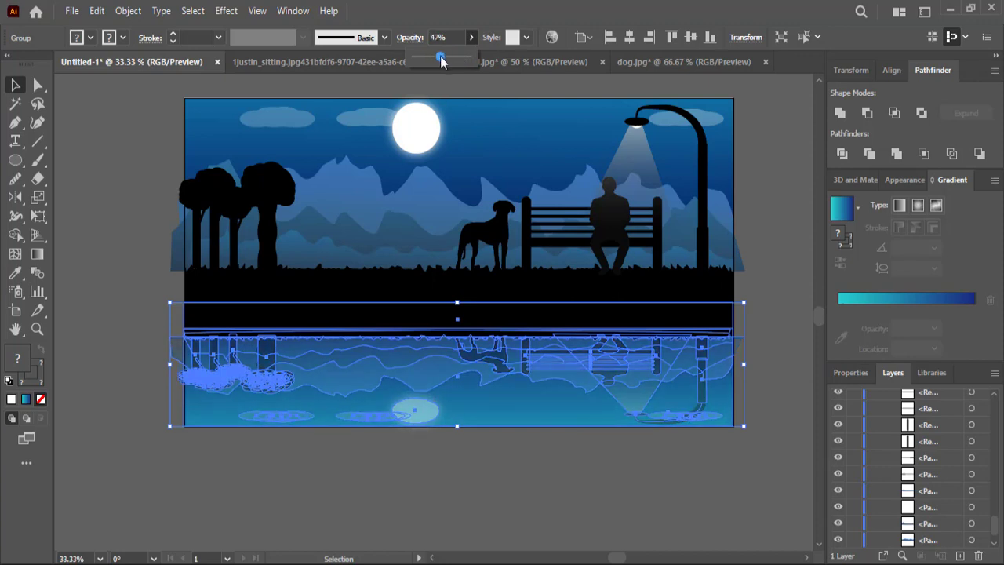
pyautogui.click(226, 11)
pyautogui.moveTo(272, 137)
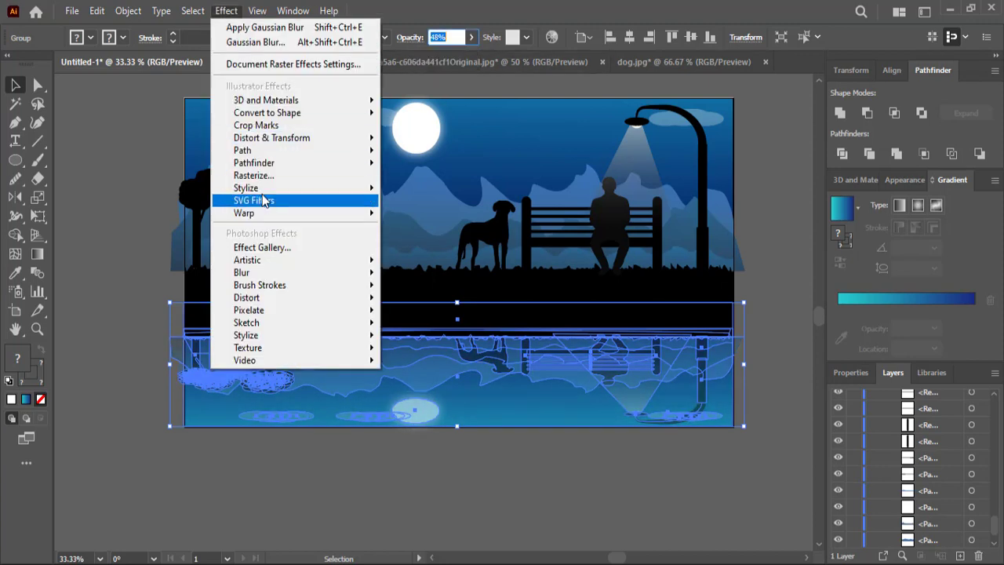
pyautogui.click(428, 243)
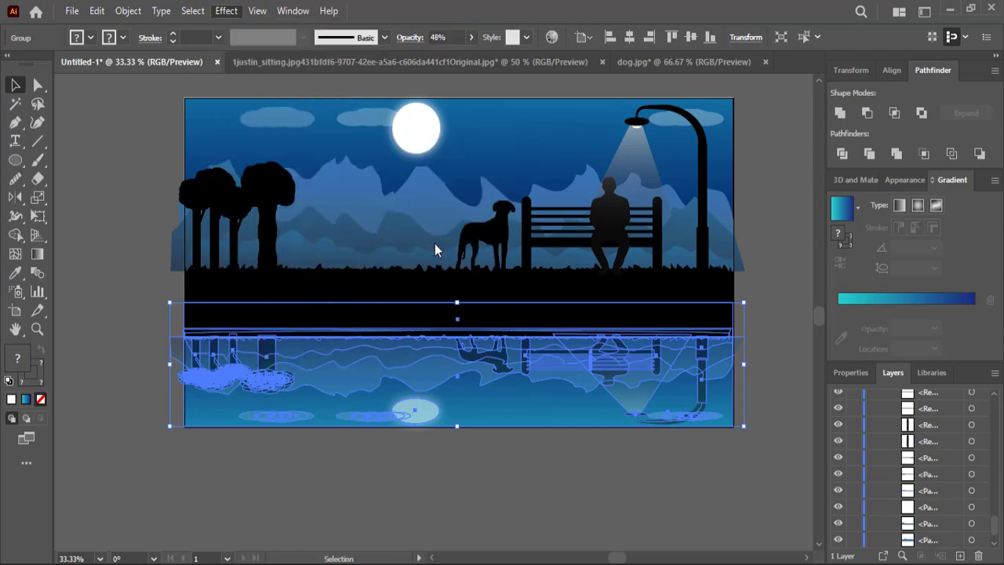
# Step: Apply a Zig Zag with Smooth points and 2 px size to the reflection
pyautogui.moveTo(626, 142); pyautogui.dragTo(830, 119)
pyautogui.click(816, 279)
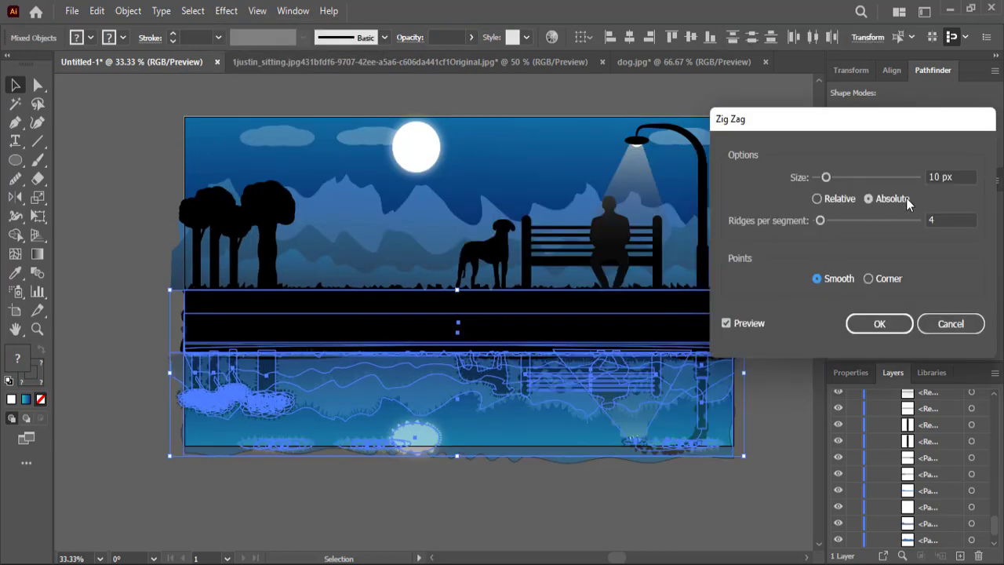
pyautogui.doubleClick(939, 177)
pyautogui.write('2')
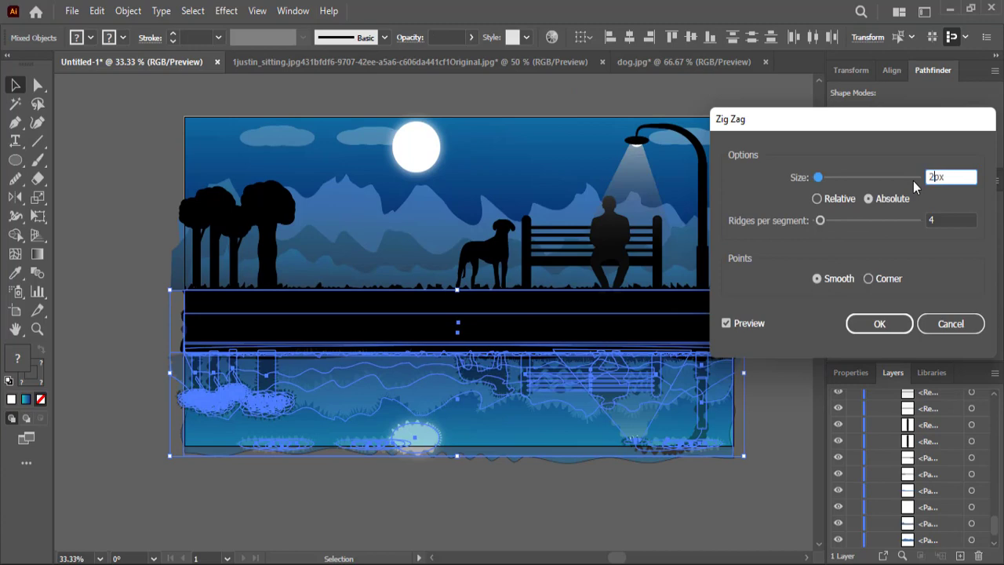
pyautogui.click(749, 324)
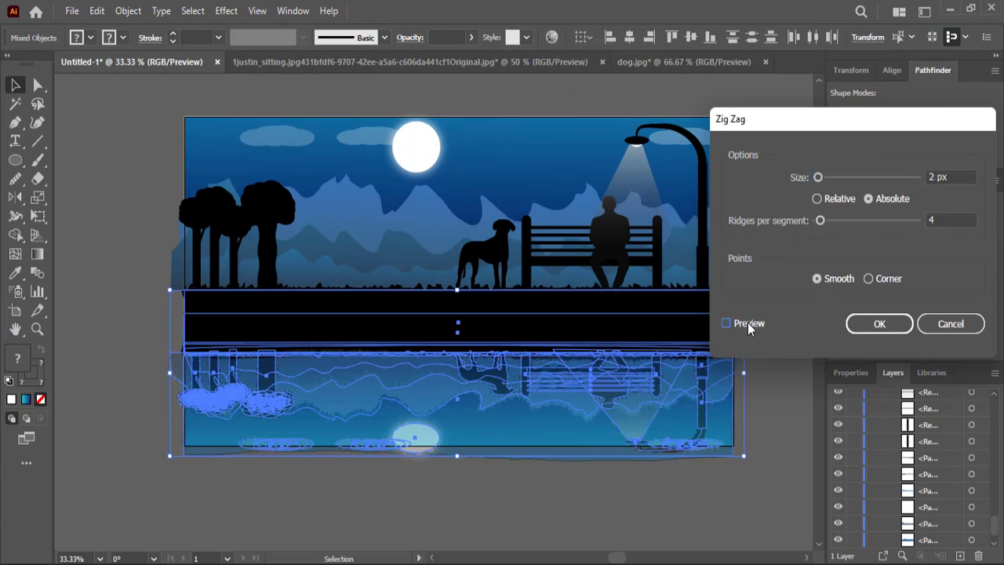
pyautogui.press('Return')
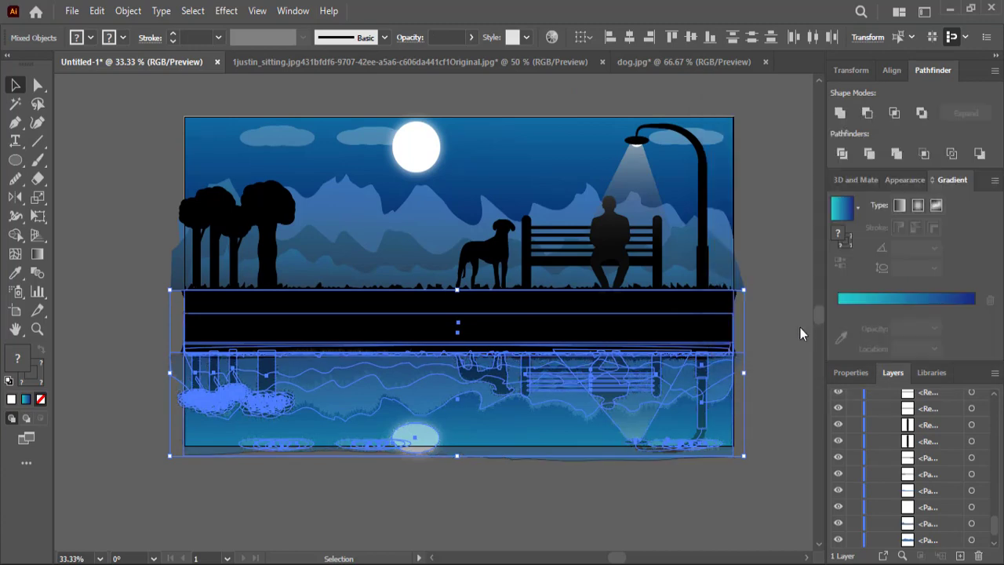
pyautogui.click(774, 338)
# Step: Shift the left clouds and moon leftward and reposition the cloud beside the lamp post
pyautogui.moveTo(278, 136); pyautogui.dragTo(246, 135)
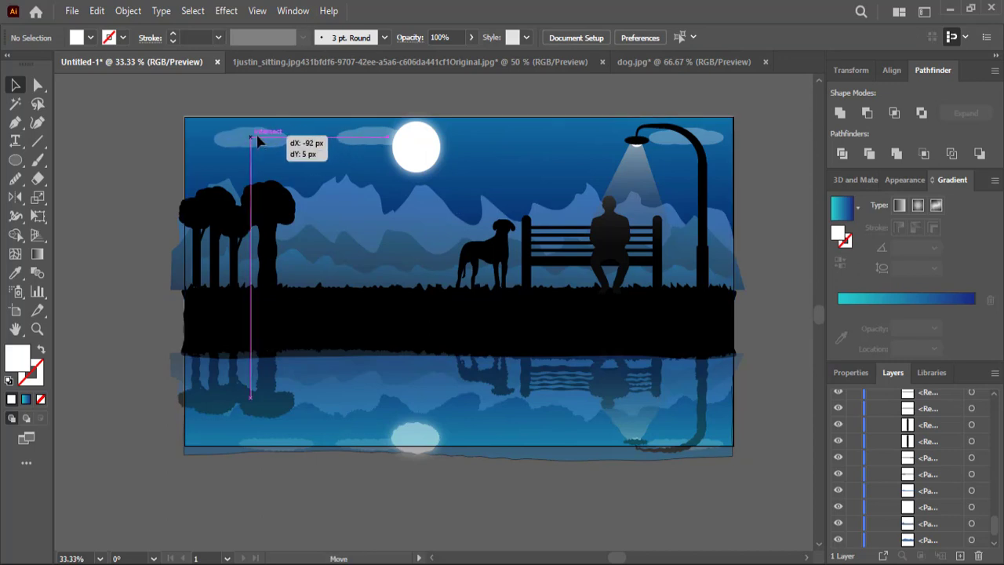
pyautogui.moveTo(346, 148)
pyautogui.mouseDown()
pyautogui.moveTo(327, 139)
pyautogui.moveTo(336, 142)
pyautogui.mouseUp()
pyautogui.click(366, 97)
pyautogui.moveTo(415, 149); pyautogui.dragTo(394, 157)
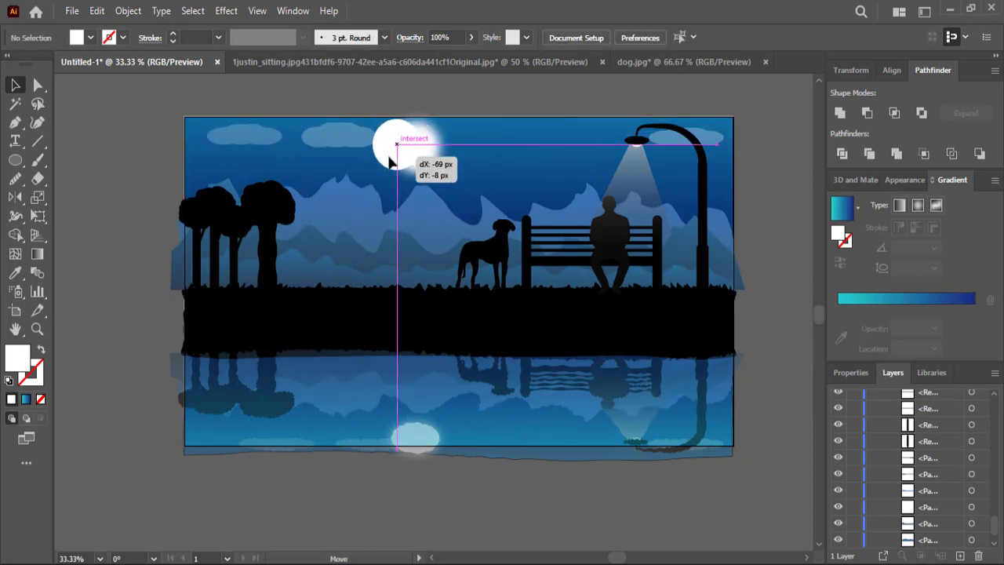
pyautogui.click(510, 161)
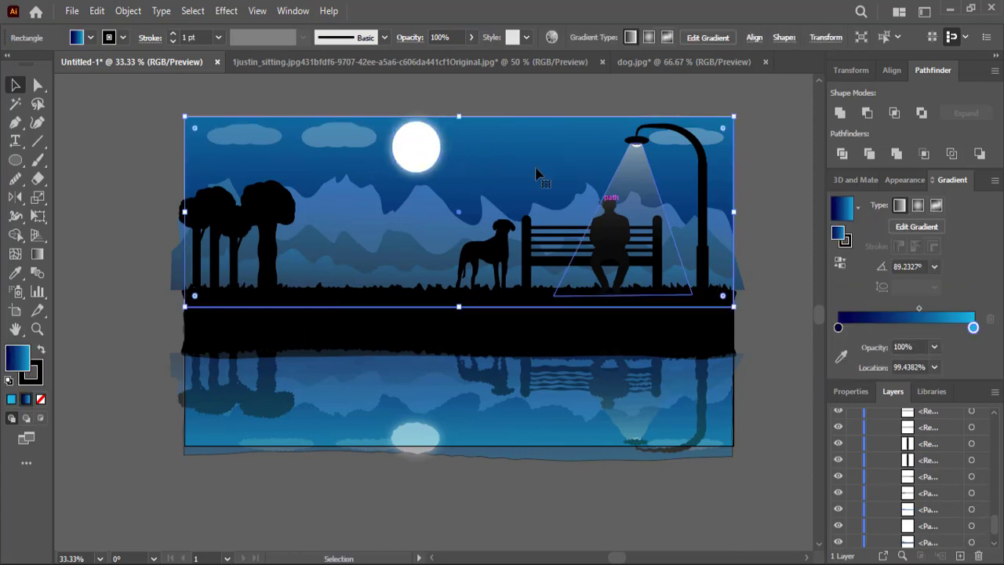
pyautogui.click(524, 81)
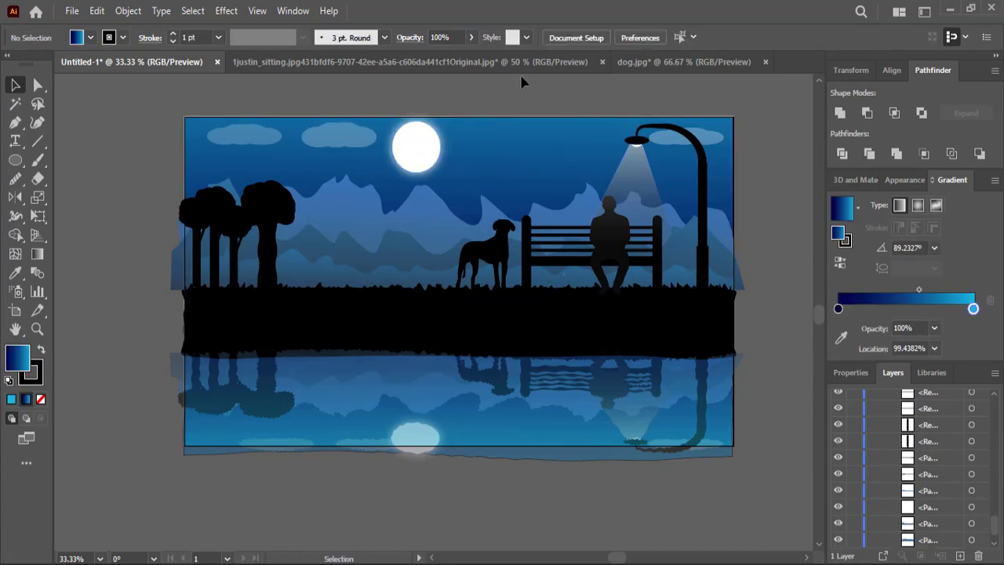
pyautogui.moveTo(699, 143); pyautogui.dragTo(692, 153)
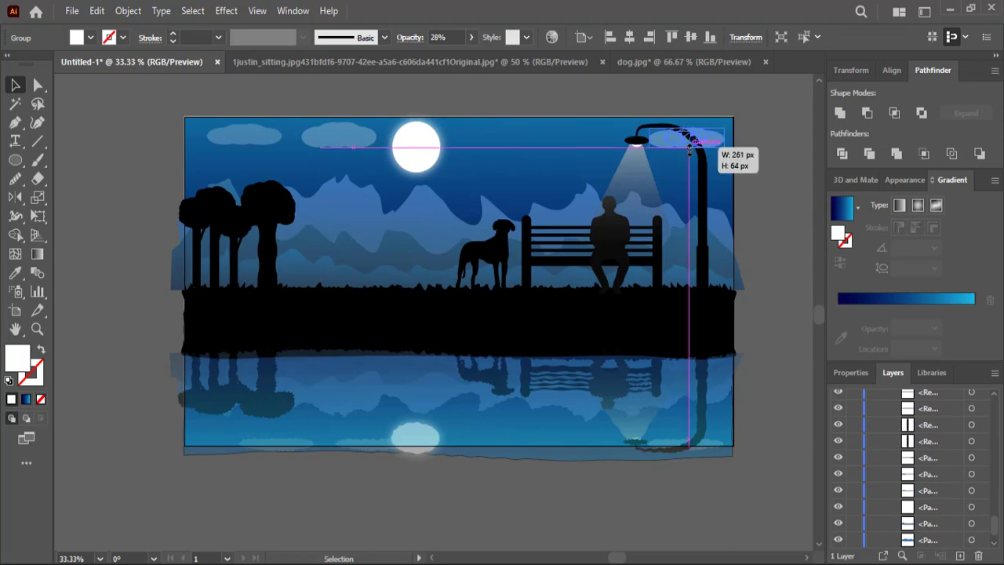
pyautogui.click(711, 89)
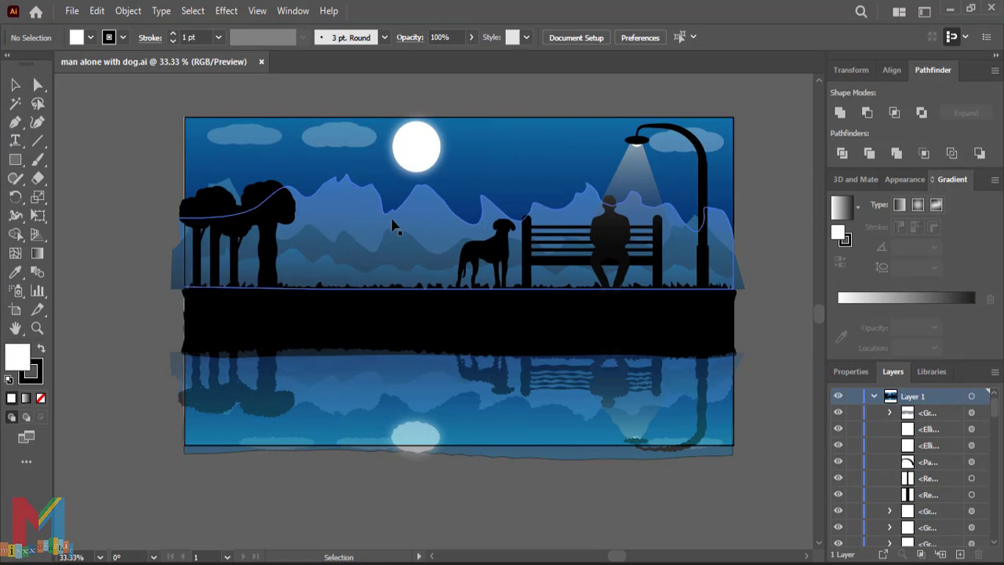
pyautogui.click(394, 228)
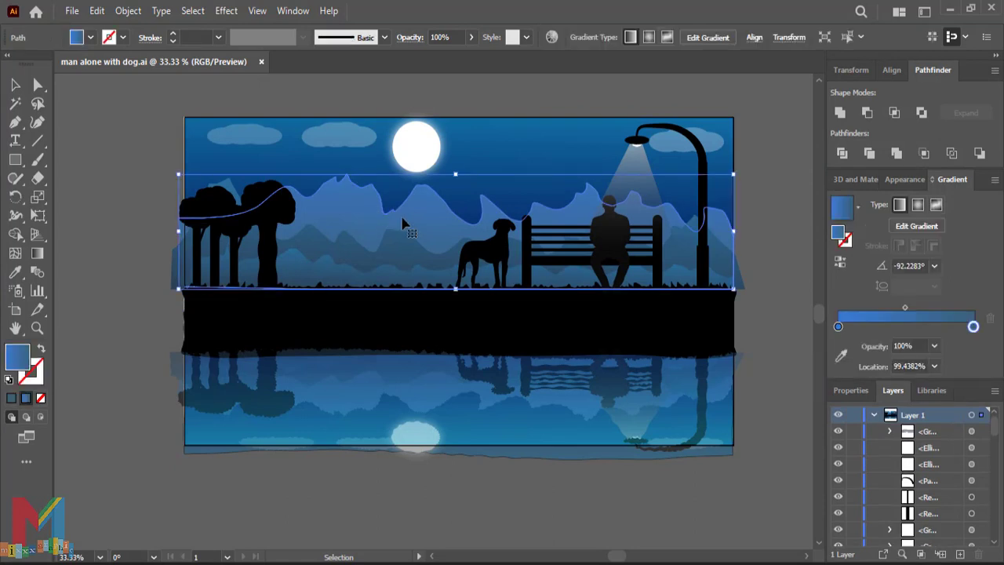
# Step: Set the front blue mountain range to about 53% opacity
pyautogui.click(90, 37)
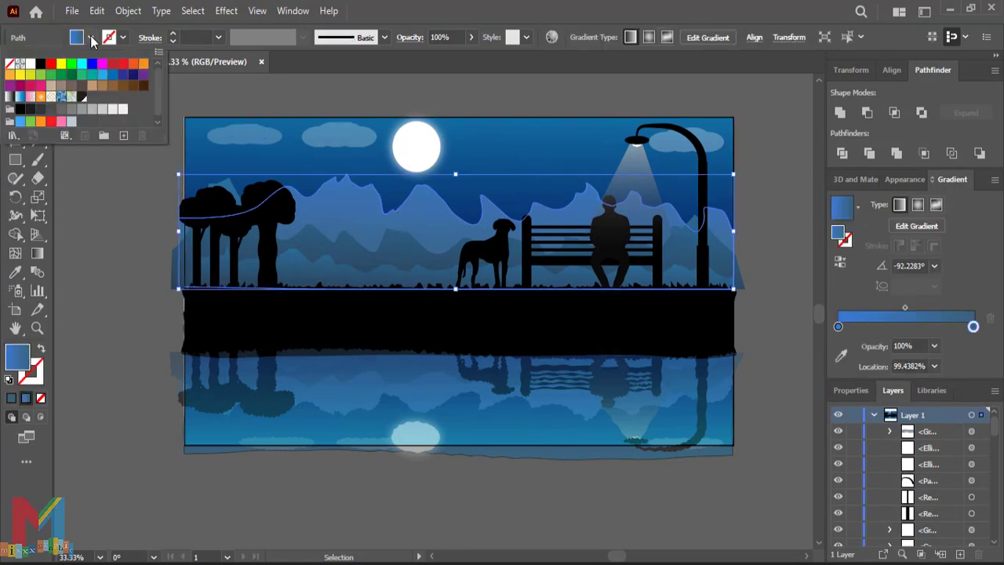
pyautogui.click(471, 37)
pyautogui.moveTo(470, 58); pyautogui.dragTo(445, 57)
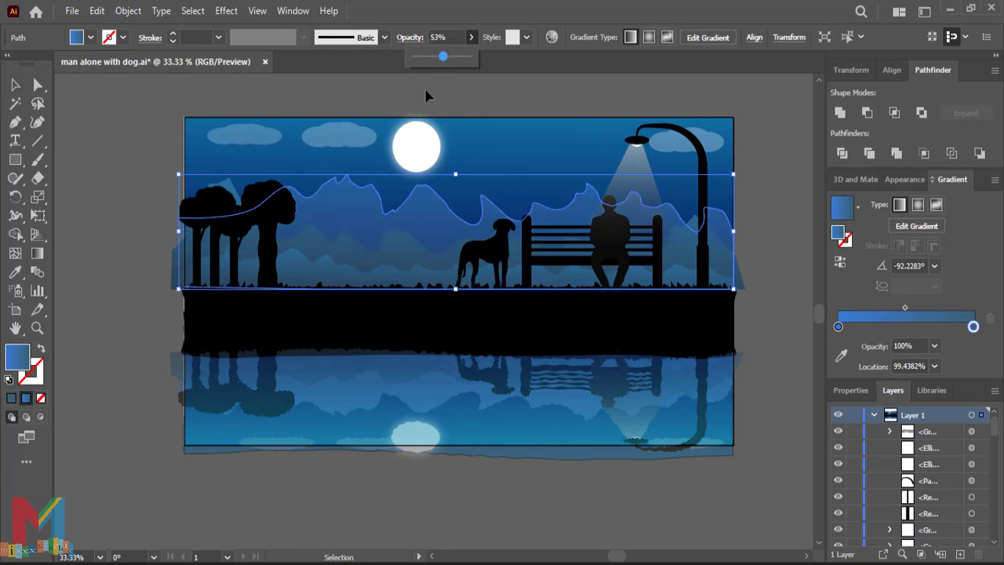
pyautogui.click(488, 87)
pyautogui.click(431, 220)
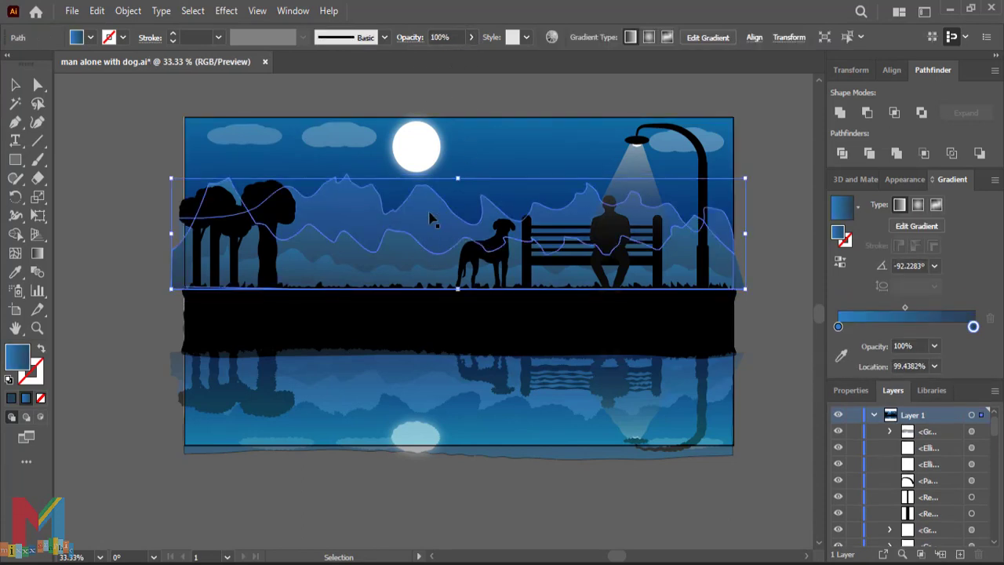
pyautogui.click(471, 37)
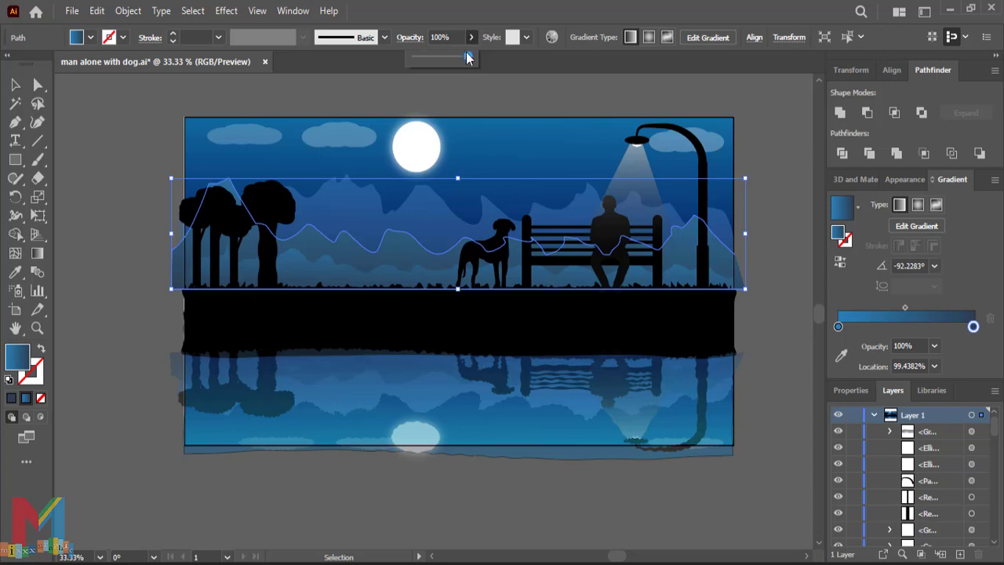
pyautogui.click(127, 274)
pyautogui.click(15, 160)
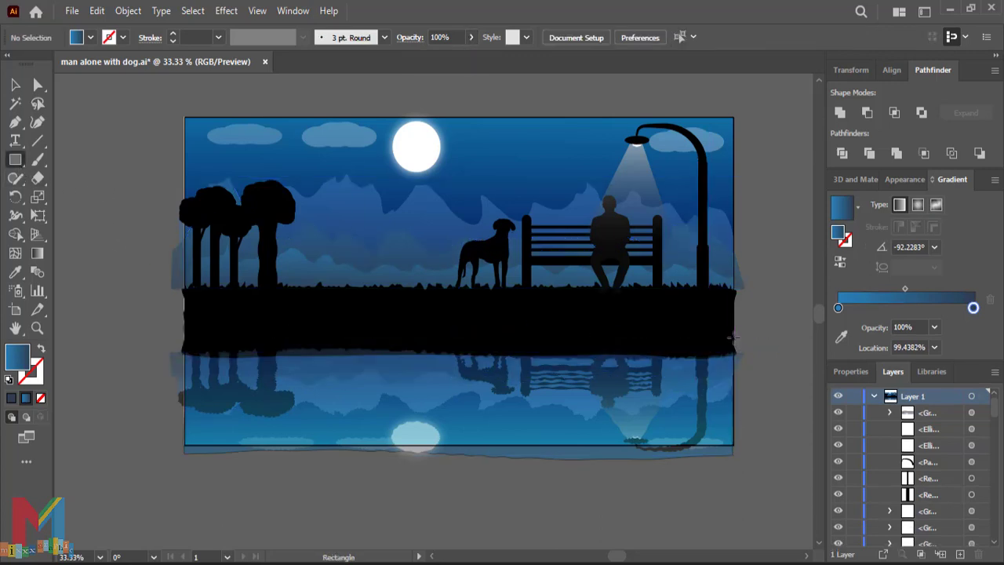
# Step: Draw a rectangle over the water reflection and give it the White, Black gradient
pyautogui.moveTo(732, 337); pyautogui.dragTo(192, 444)
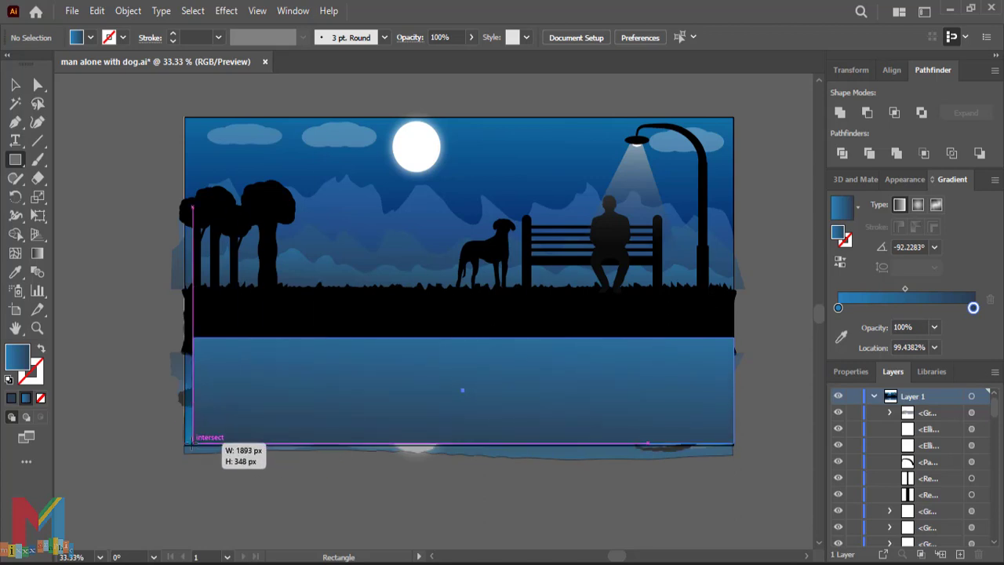
pyautogui.moveTo(192, 445); pyautogui.dragTo(186, 444)
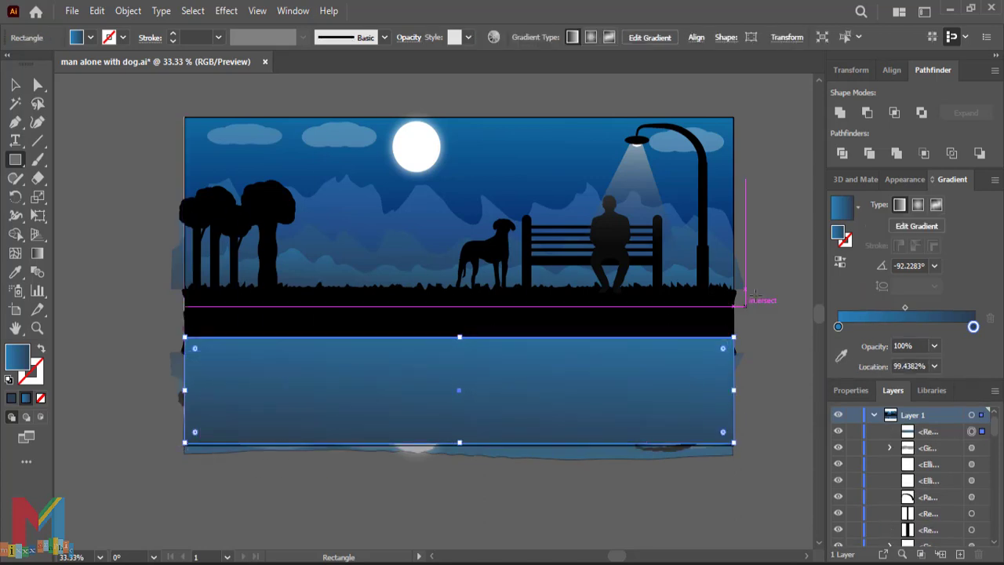
pyautogui.click(857, 206)
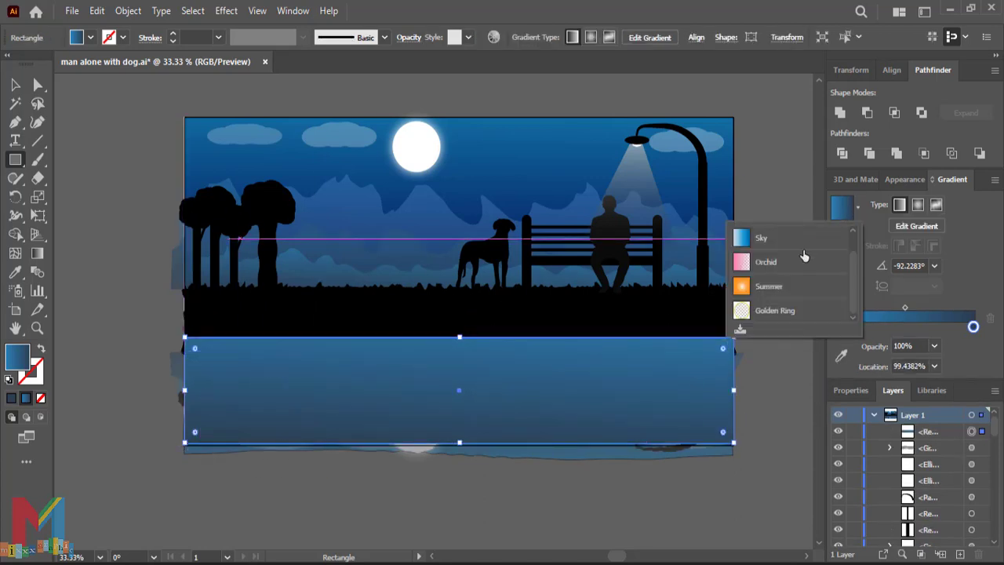
pyautogui.scroll(2, 804, 256)
pyautogui.click(782, 238)
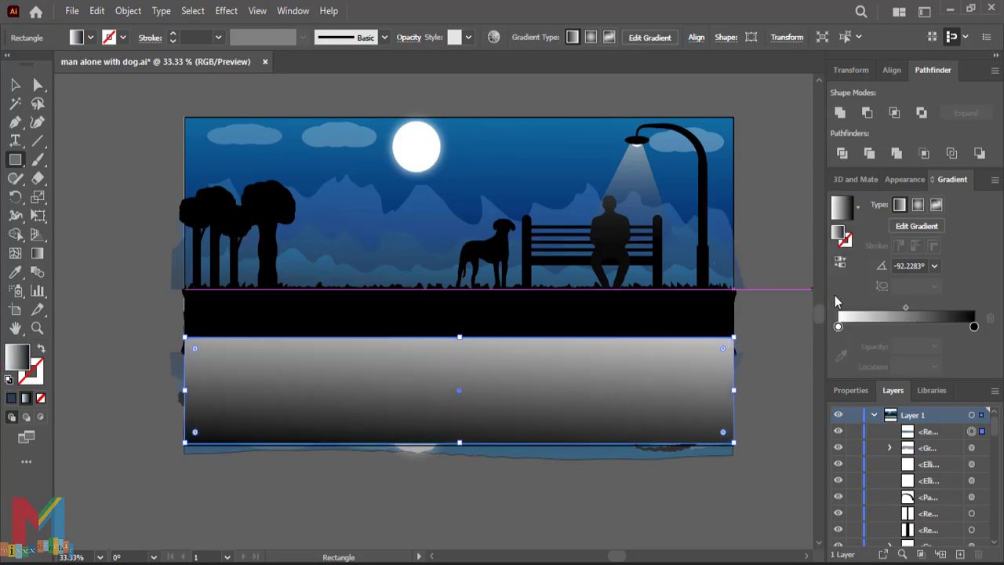
# Step: Make the gradient's white stop 0% opacity and set the rectangle to Multiply
pyautogui.click(840, 327)
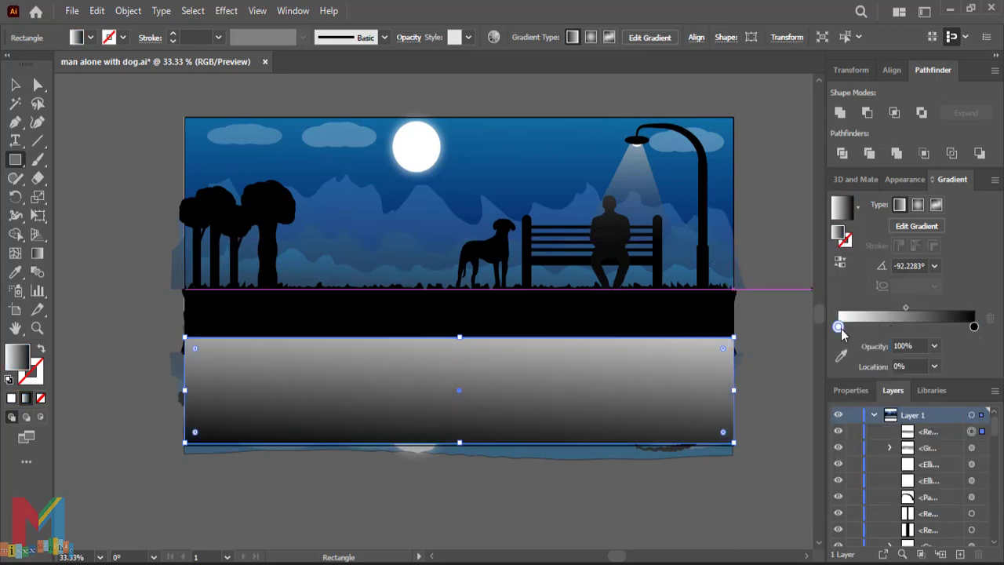
pyautogui.click(935, 346)
pyautogui.click(945, 363)
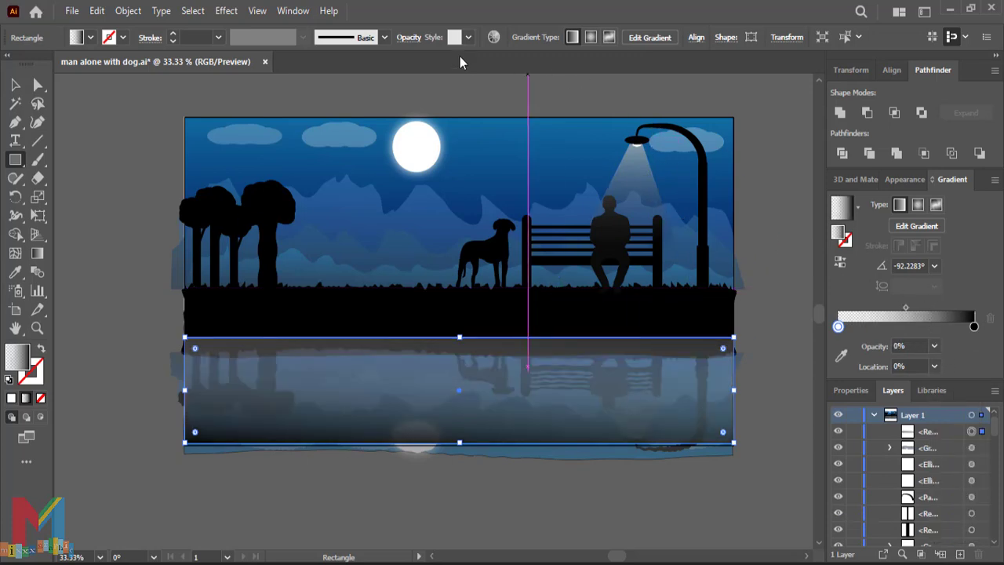
pyautogui.click(419, 40)
pyautogui.click(289, 63)
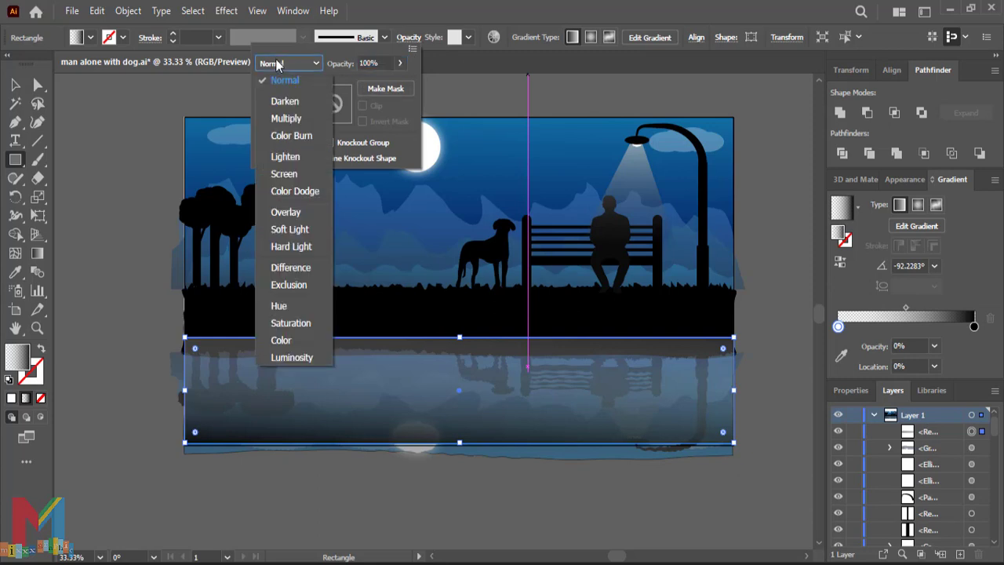
pyautogui.click(286, 117)
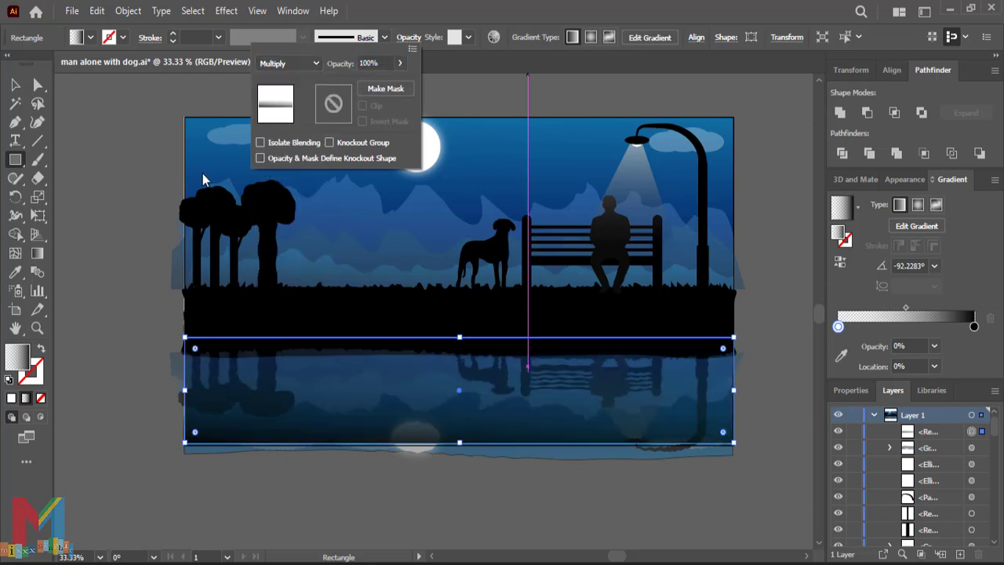
# Step: Redraw the overlay's gradient to run down the water
pyautogui.click(37, 253)
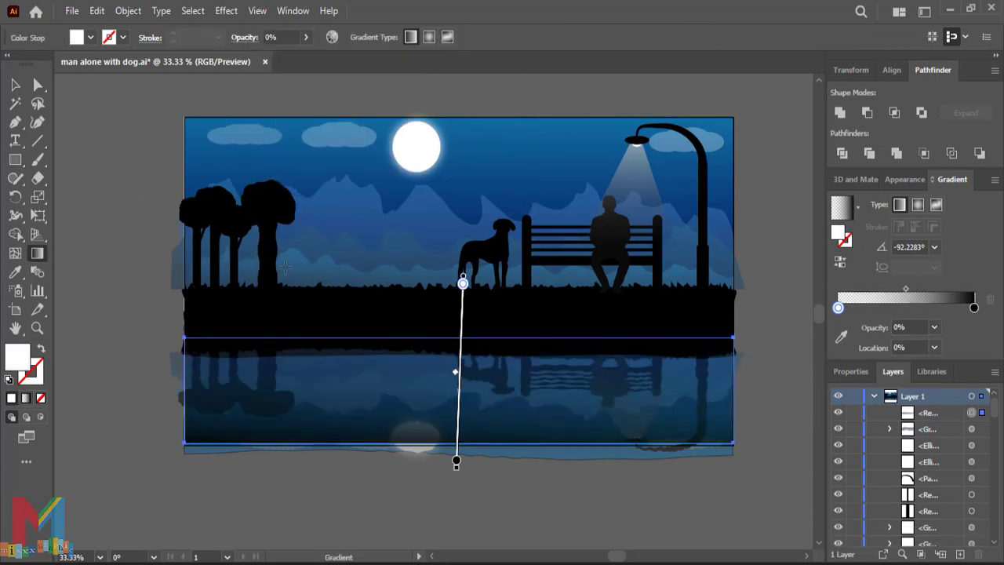
pyautogui.moveTo(412, 296)
pyautogui.mouseDown()
pyautogui.moveTo(475, 410)
pyautogui.moveTo(450, 362)
pyautogui.mouseUp()
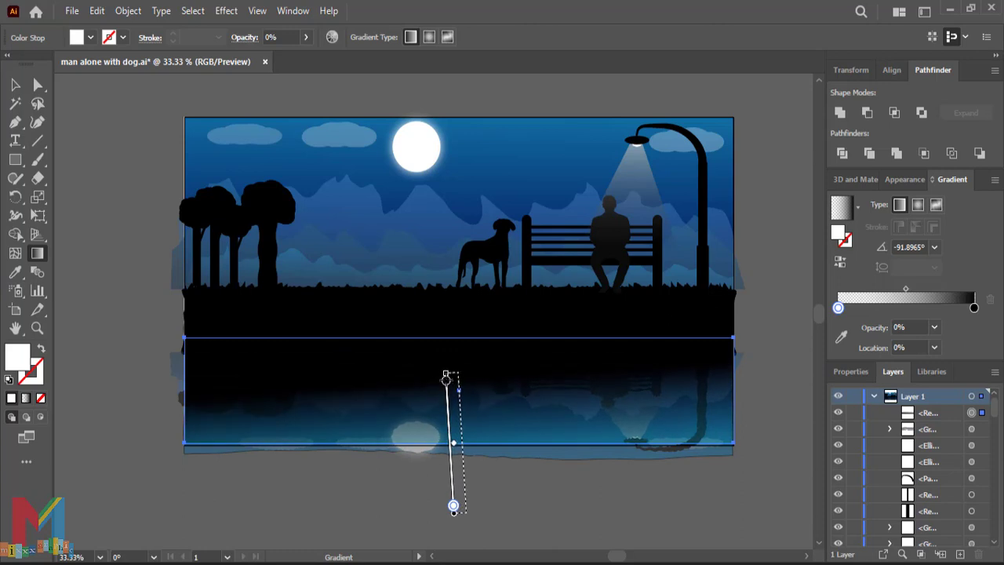
pyautogui.moveTo(449, 365); pyautogui.dragTo(459, 381)
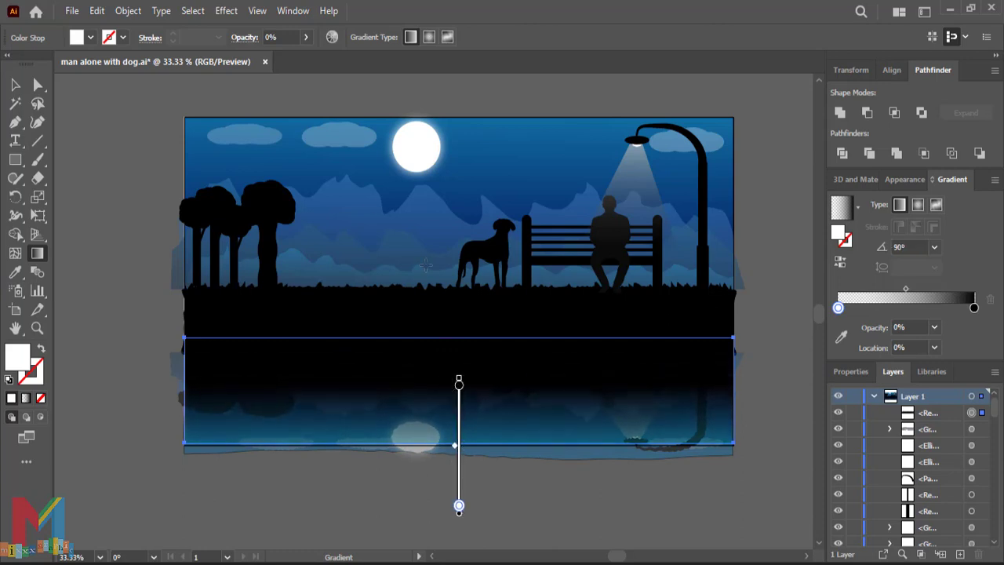
pyautogui.press('v')
pyautogui.click(87, 140)
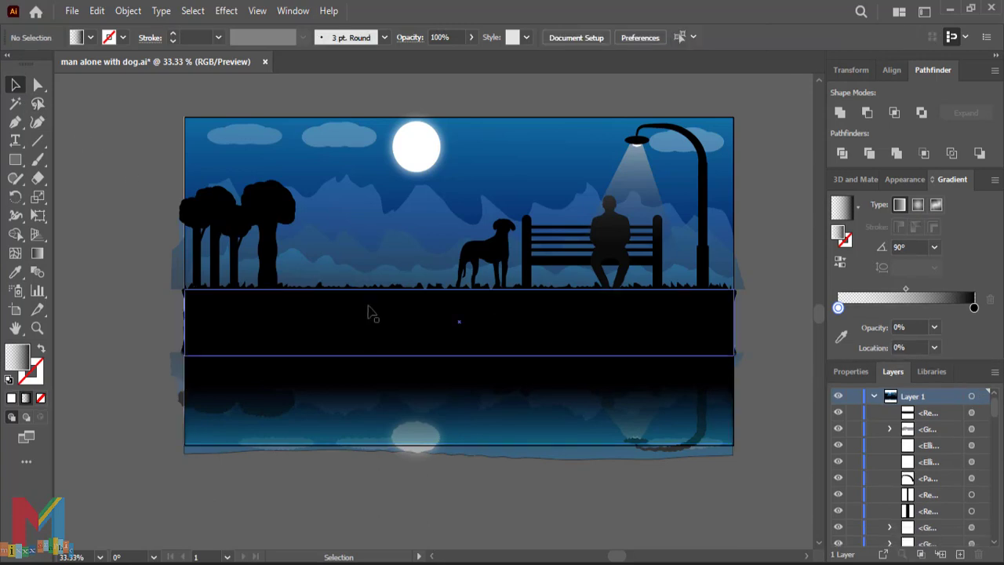
# Step: Set the reflection overlay rectangle's opacity to 57%
pyautogui.click(385, 381)
pyautogui.click(471, 37)
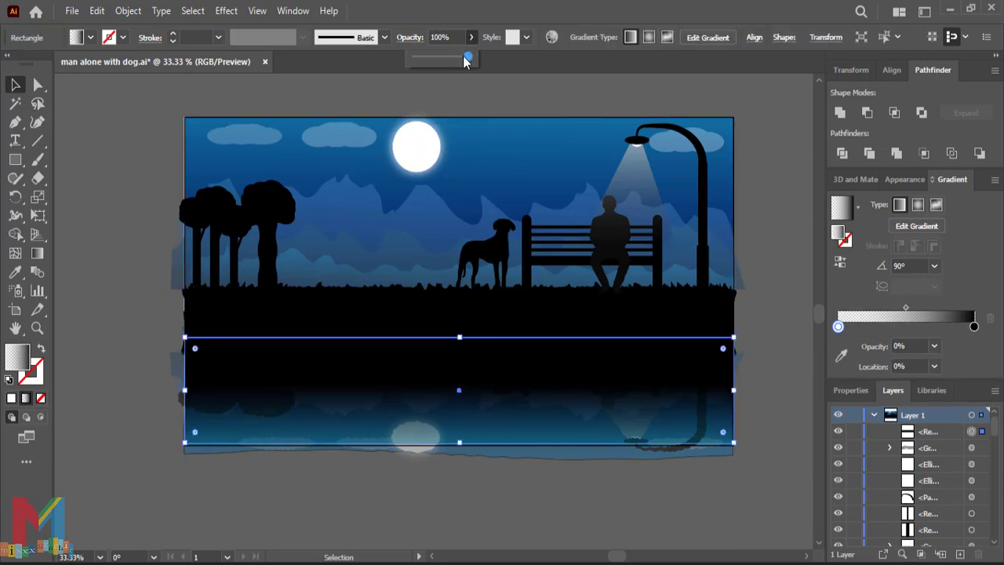
pyautogui.moveTo(468, 59)
pyautogui.mouseDown()
pyautogui.moveTo(450, 59)
pyautogui.moveTo(461, 61)
pyautogui.mouseUp()
pyautogui.click(116, 191)
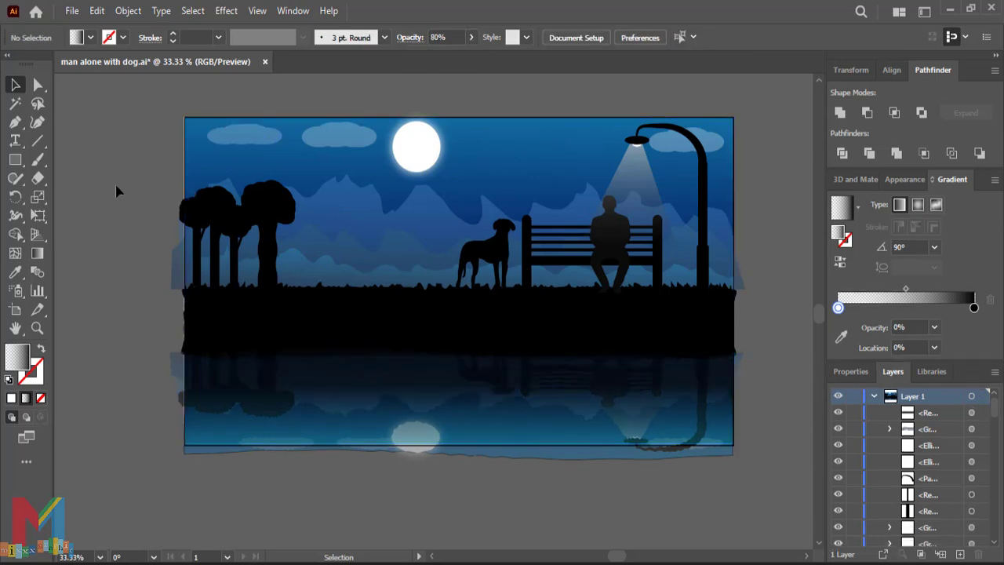
pyautogui.click(330, 393)
pyautogui.click(471, 37)
pyautogui.moveTo(462, 59); pyautogui.dragTo(444, 59)
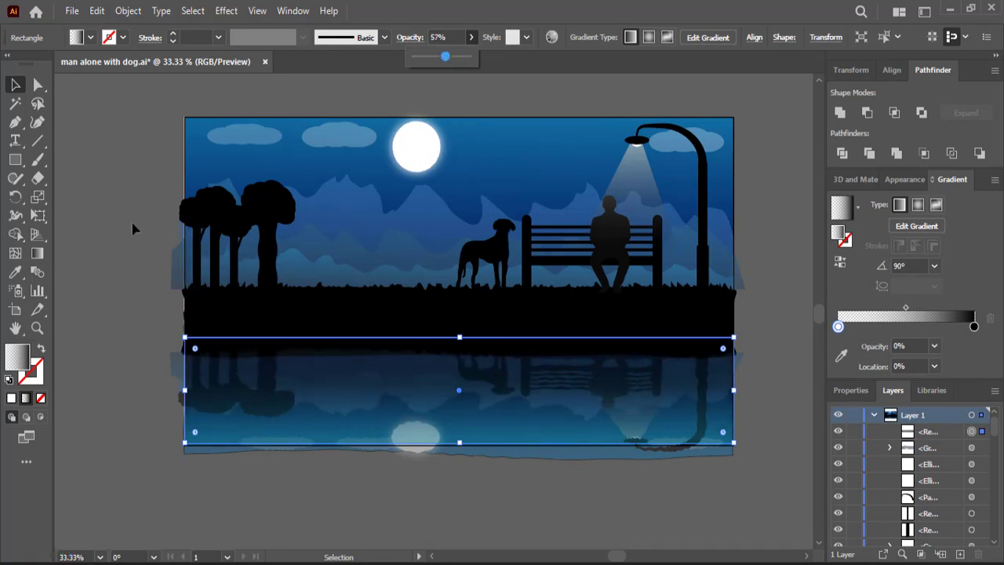
# Step: Redraw the overlay gradient vertically, fading from the shoreline downward
pyautogui.click(37, 256)
pyautogui.moveTo(415, 279); pyautogui.dragTo(421, 406)
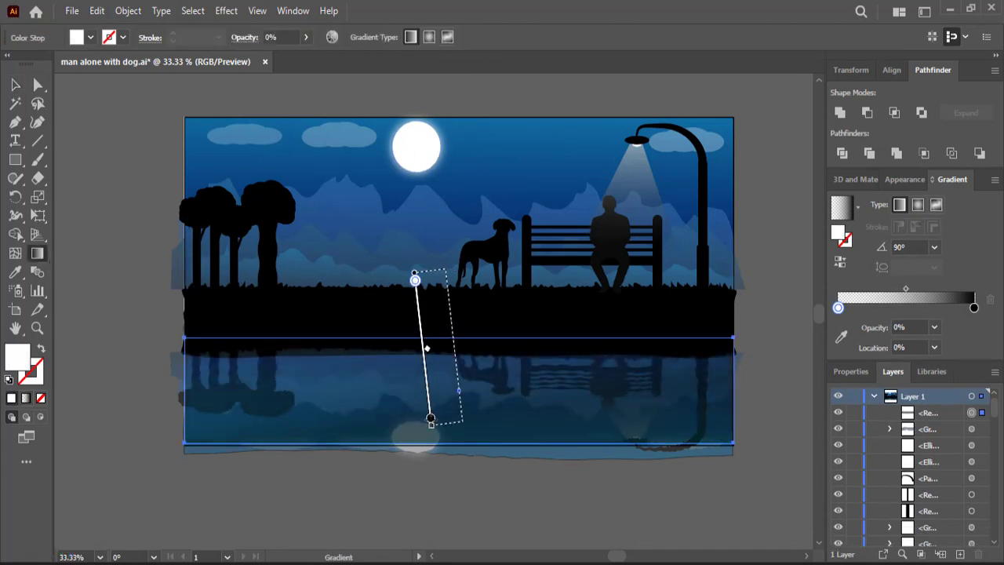
pyautogui.moveTo(455, 279); pyautogui.dragTo(459, 396)
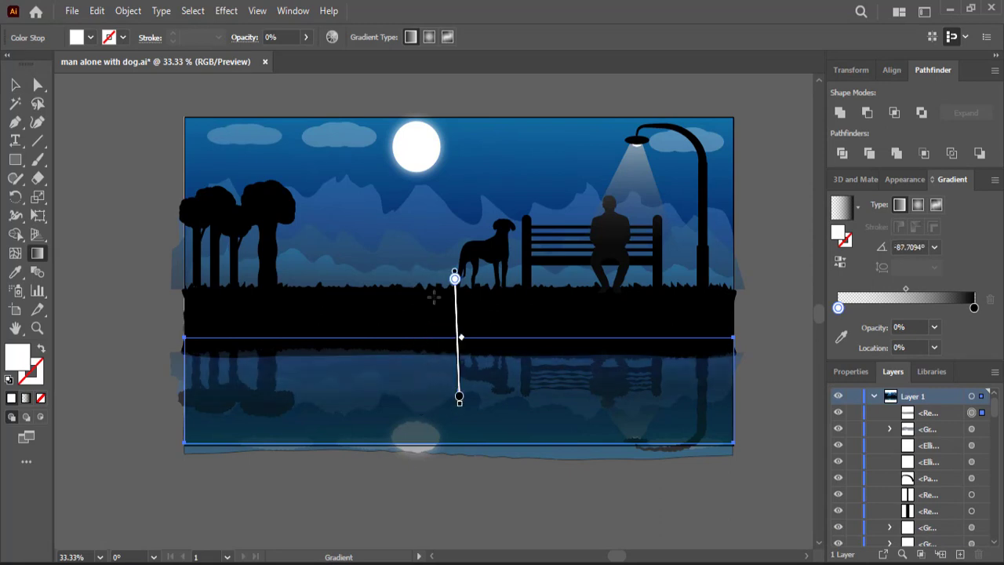
pyautogui.moveTo(430, 242); pyautogui.dragTo(433, 407)
pyautogui.moveTo(444, 478); pyautogui.dragTo(439, 308)
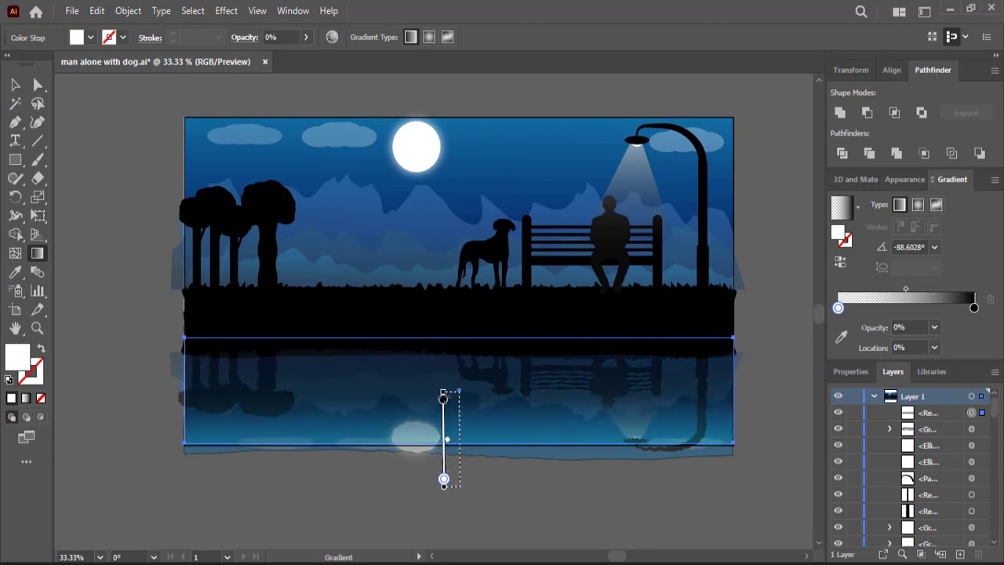
pyautogui.moveTo(438, 411)
pyautogui.mouseDown()
pyautogui.moveTo(437, 391)
pyautogui.moveTo(459, 389)
pyautogui.mouseUp()
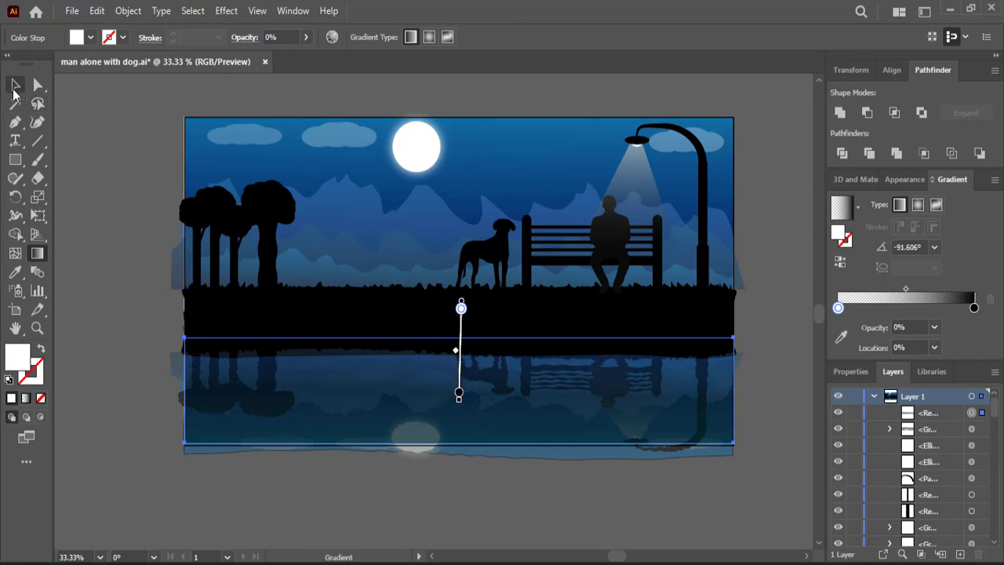
pyautogui.click(15, 84)
pyautogui.click(75, 149)
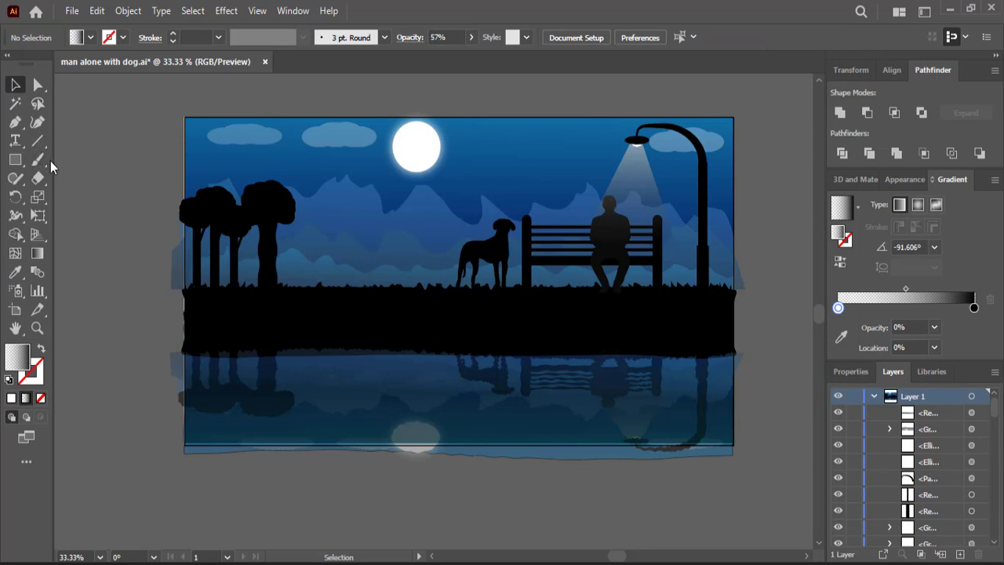
# Step: Set up the Paintbrush with no fill and a 2 pt stroke
pyautogui.press('b')
pyautogui.click(91, 38)
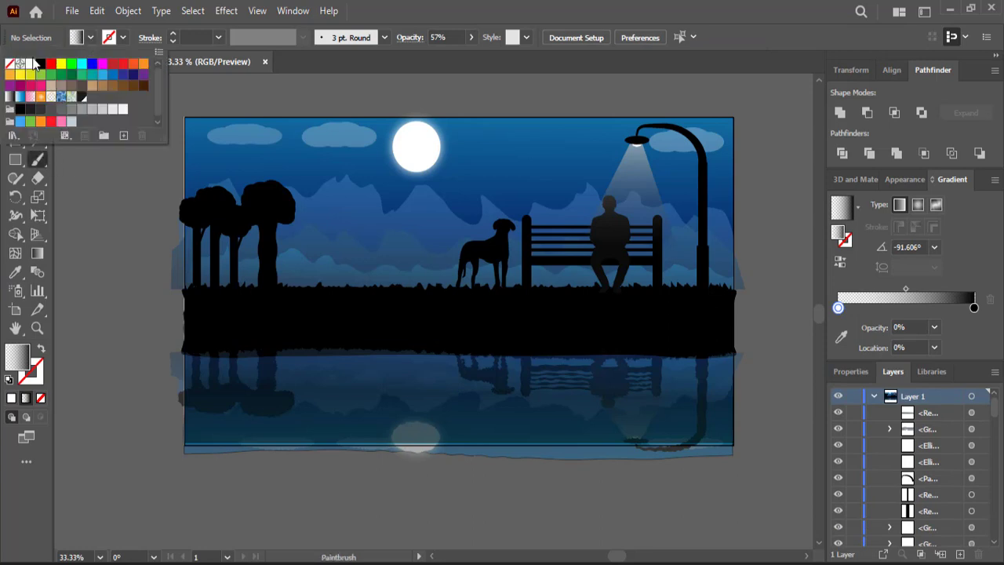
pyautogui.click(8, 66)
pyautogui.click(91, 38)
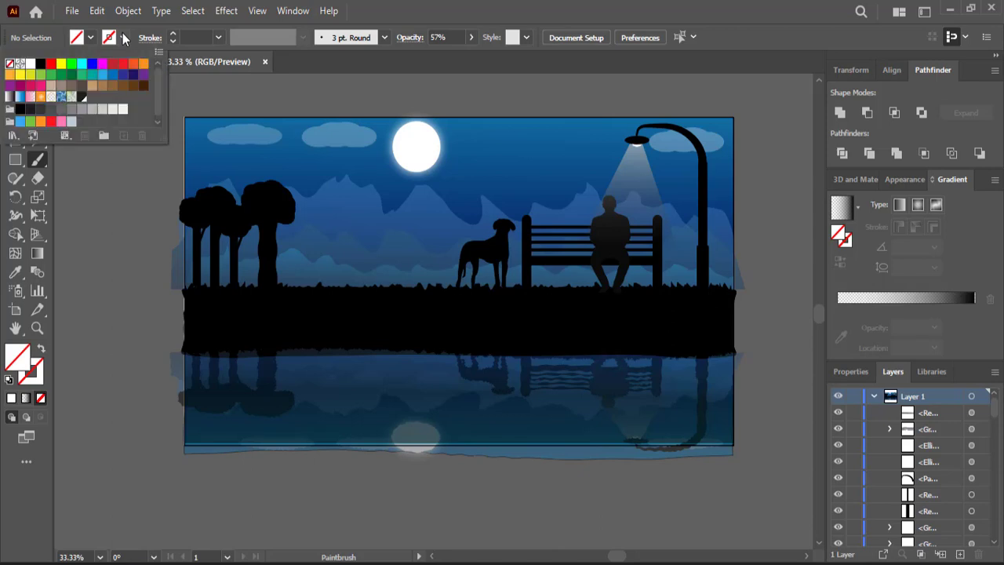
pyautogui.click(40, 64)
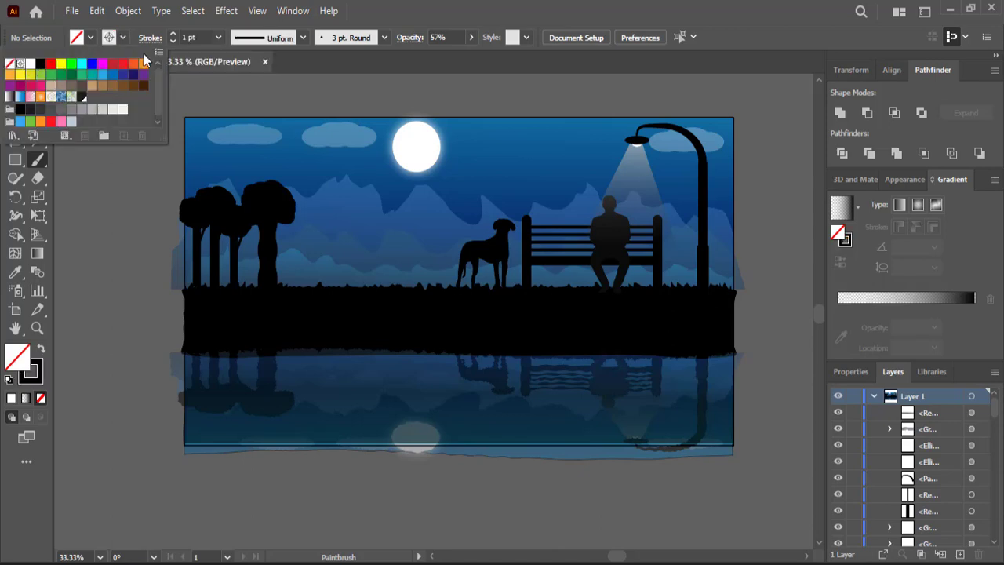
pyautogui.click(240, 39)
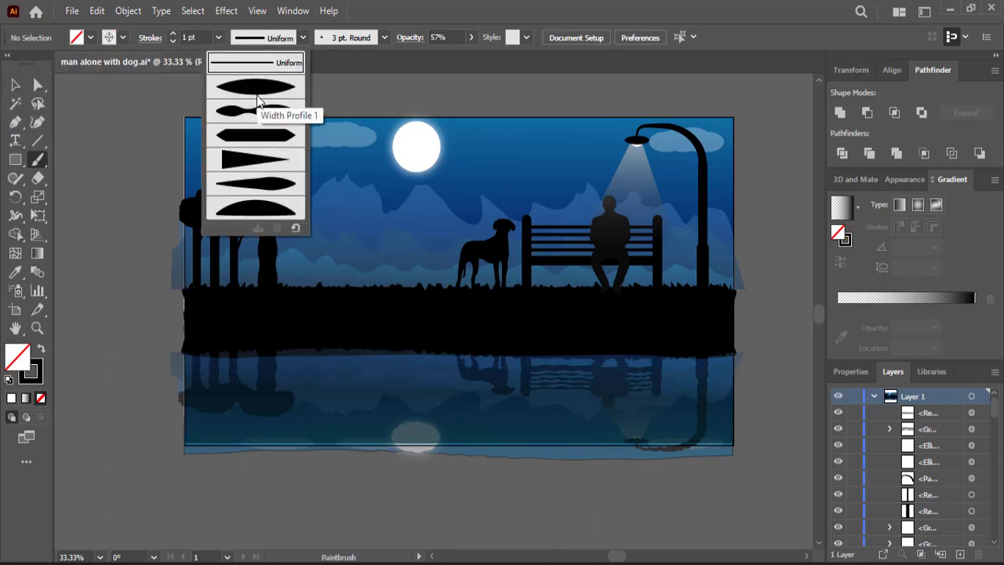
pyautogui.click(339, 42)
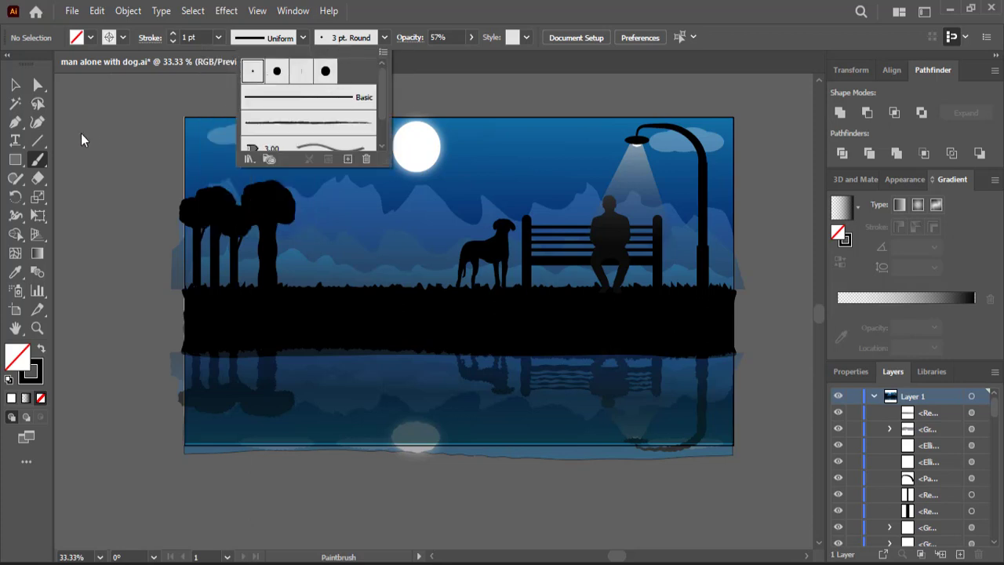
pyautogui.click(55, 350)
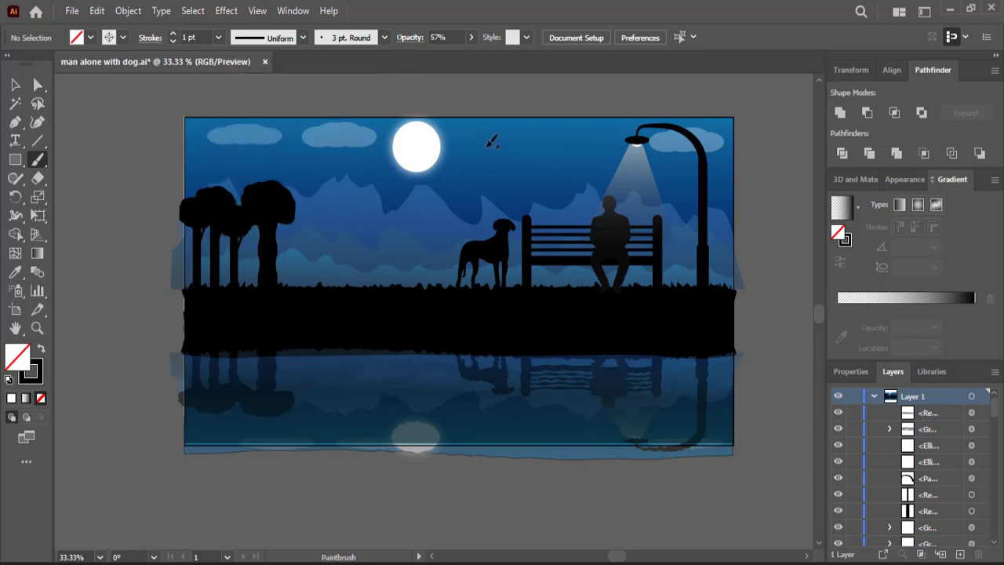
pyautogui.moveTo(488, 139); pyautogui.dragTo(515, 143)
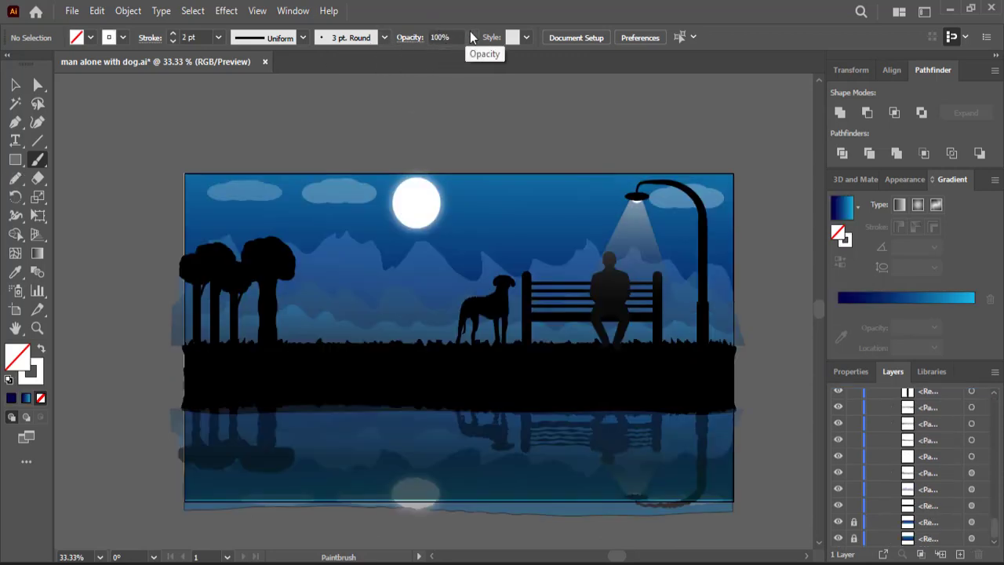
pyautogui.click(466, 37)
# Step: Lower brush opacity to 33% and paint star dots across the sky
pyautogui.click(471, 36)
pyautogui.moveTo(470, 60); pyautogui.dragTo(433, 59)
pyautogui.click(471, 37)
pyautogui.click(541, 239)
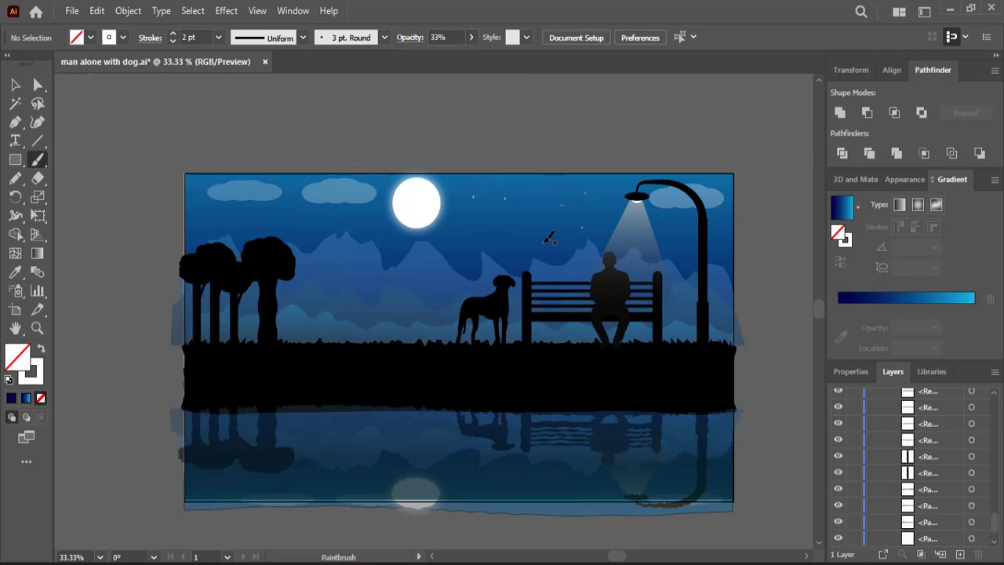
pyautogui.click(474, 236)
pyautogui.click(349, 225)
pyautogui.click(278, 222)
pyautogui.click(319, 220)
pyautogui.click(205, 219)
pyautogui.click(198, 196)
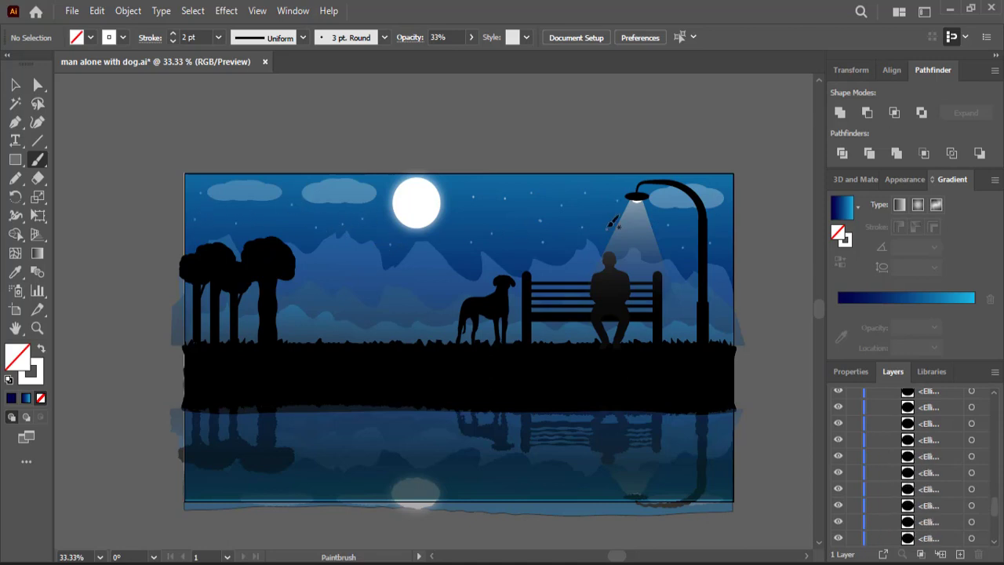
pyautogui.scroll(-2, 288, 187)
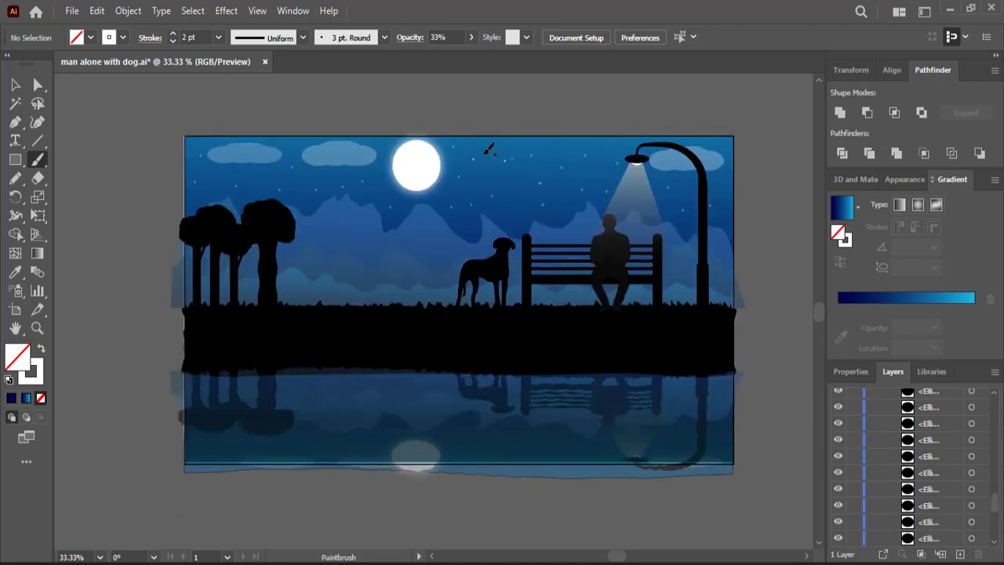
pyautogui.scroll(-3, 542, 145)
pyautogui.scroll(2, 549, 196)
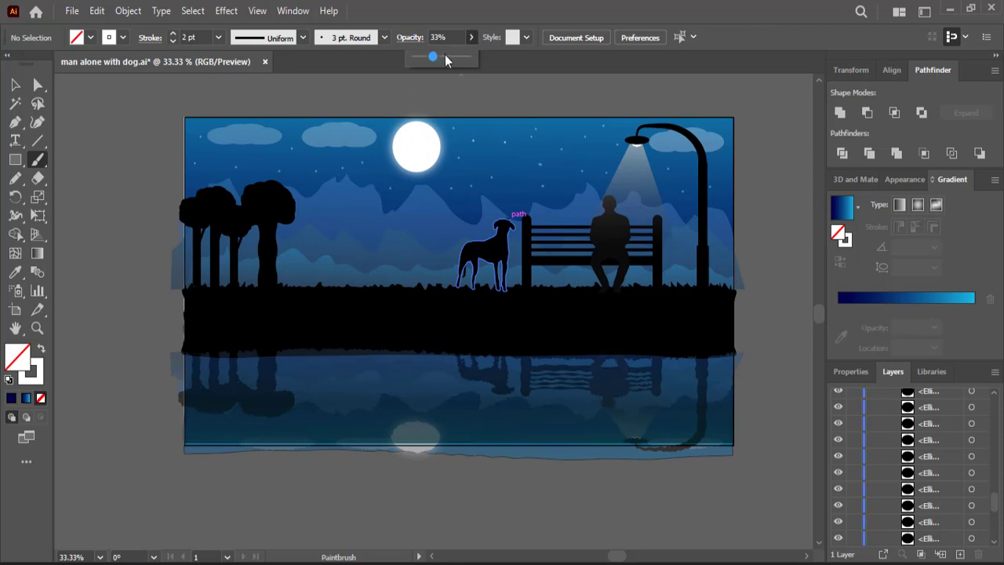
# Step: Paint faint 15%-opacity star dots over the water reflection
pyautogui.moveTo(445, 57); pyautogui.dragTo(421, 57)
pyautogui.scroll(-4, 495, 314)
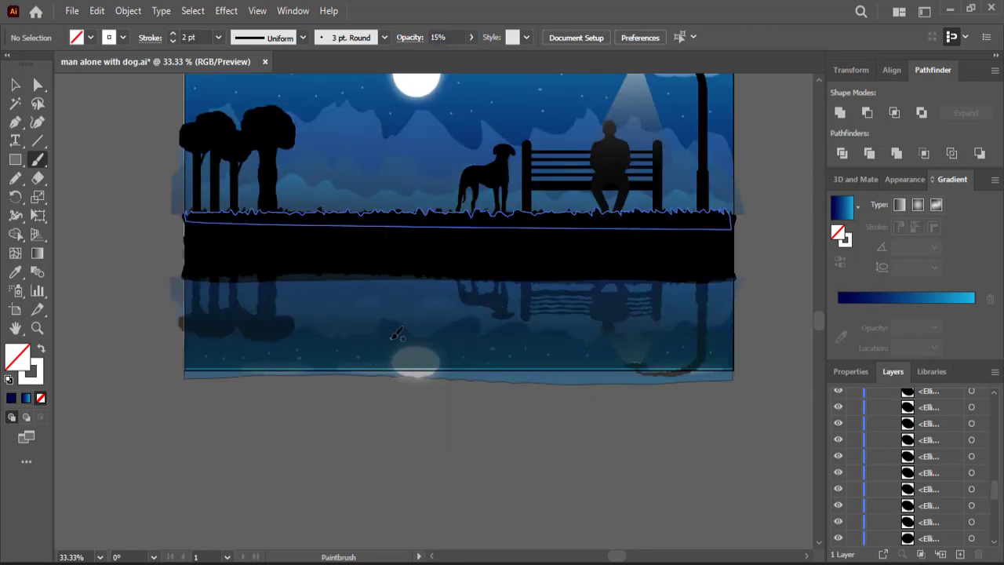
pyautogui.scroll(5, 607, 346)
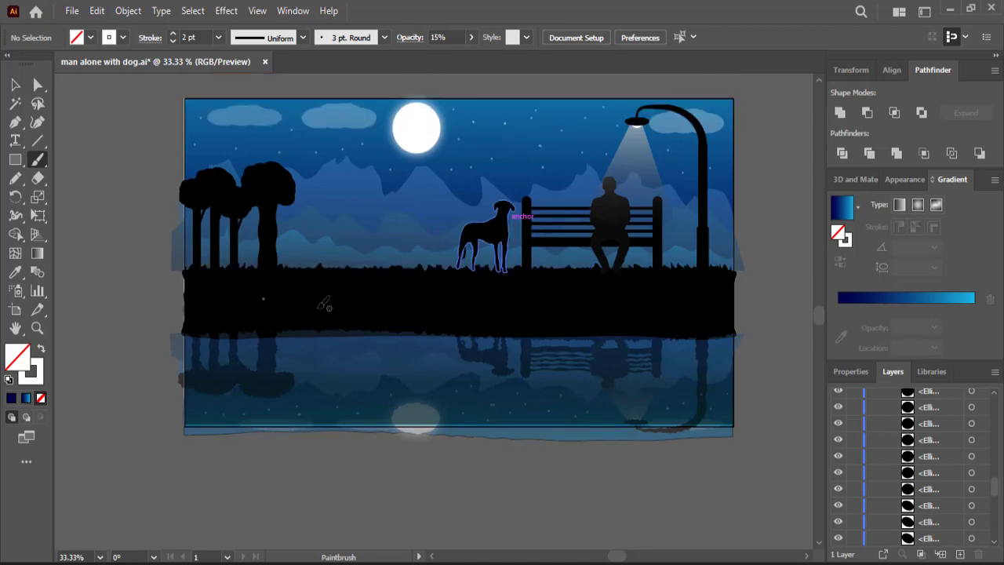
pyautogui.click(218, 336)
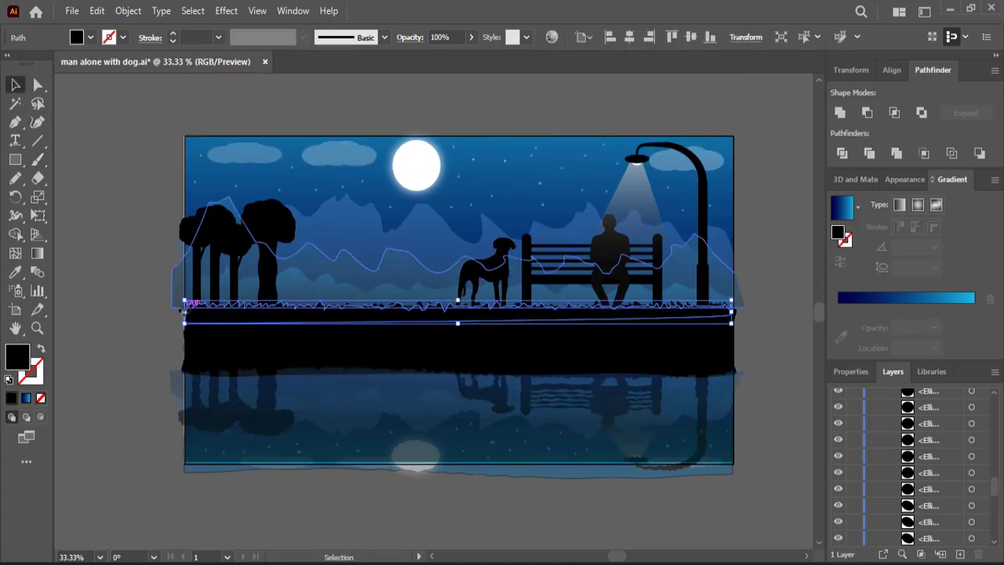
pyautogui.click(140, 357)
pyautogui.hotkey('ctrl', 'z')
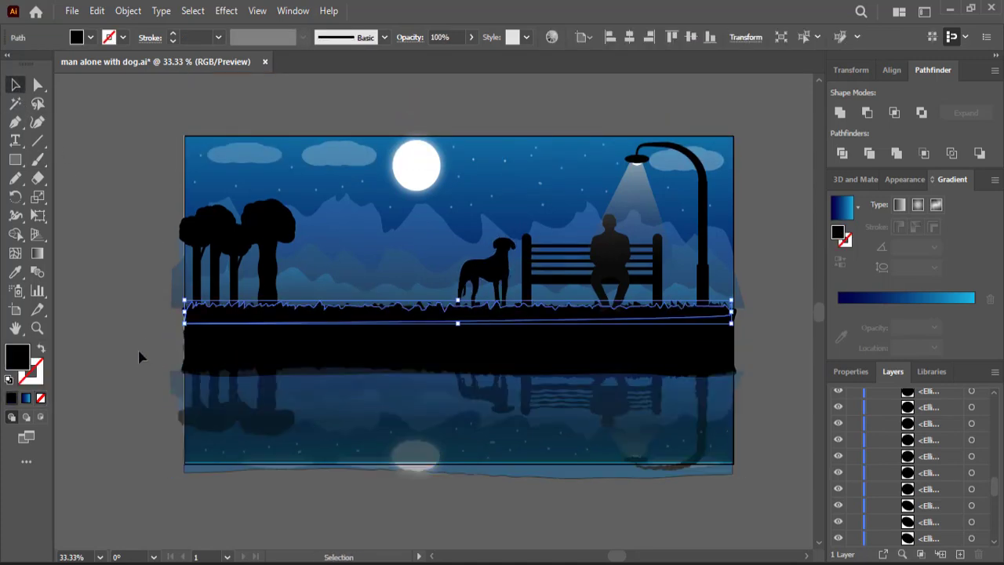
pyautogui.click(137, 347)
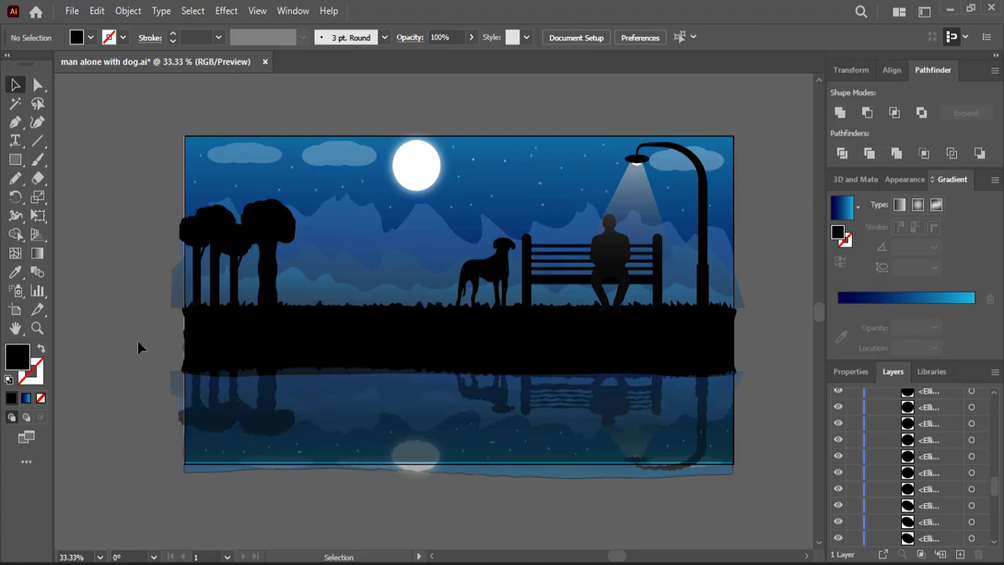